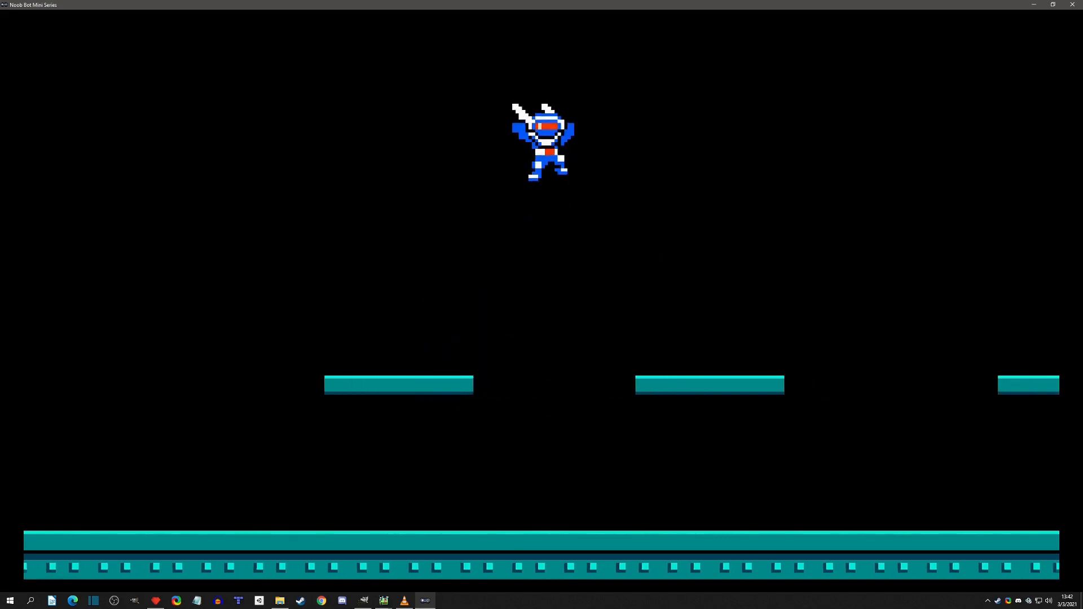
{"action": "key", "text": "space"}
{"action": "key", "text": "x"}
{"action": "key", "text": "space"}
{"action": "key", "text": "Left"}
{"action": "key", "text": "x"}
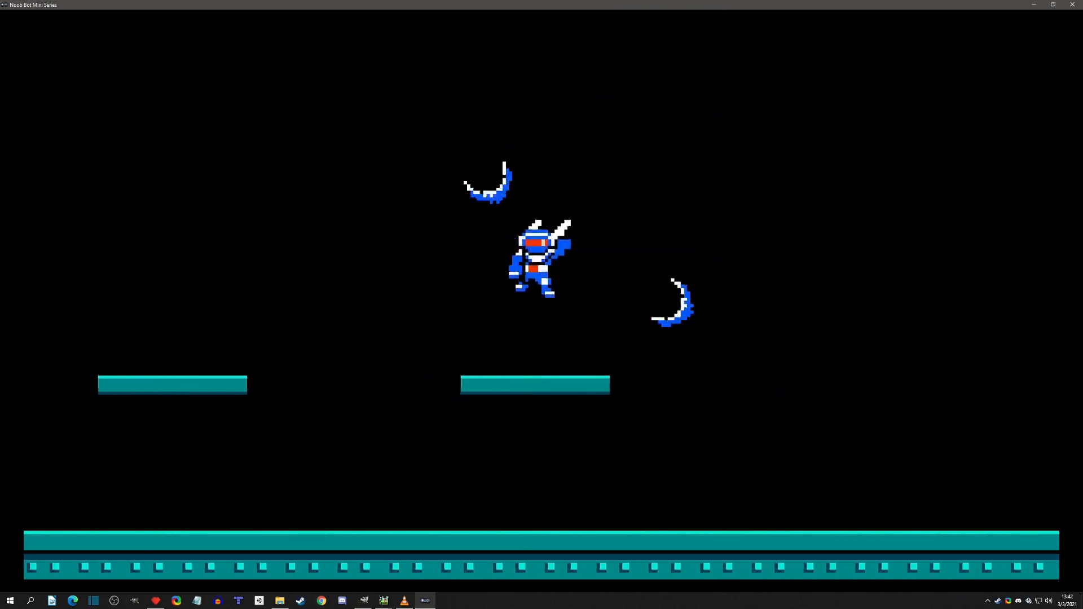
{"action": "key", "text": "Right"}
{"action": "key", "text": "space"}
{"action": "key", "text": "x"}
{"action": "key", "text": "Left"}
{"action": "key", "text": "x"}
{"action": "key", "text": "Right"}
{"action": "key", "text": "x"}
{"action": "key", "text": "x"}
{"action": "key", "text": "Left"}
{"action": "key", "text": "x"}
{"action": "key", "text": "x"}
{"action": "key", "text": "space"}
{"action": "key", "text": "x"}
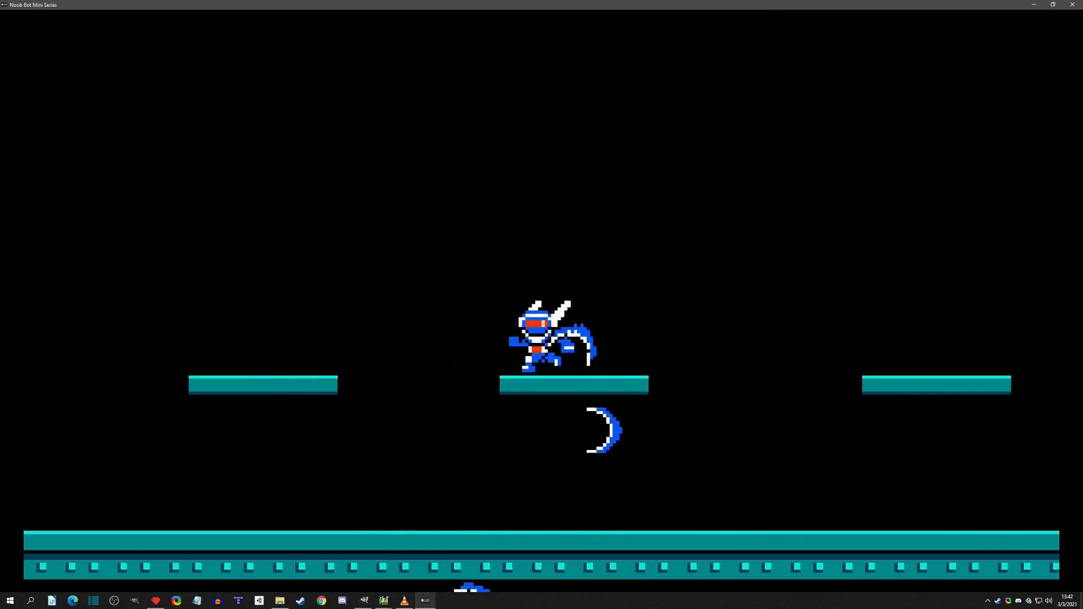
{"action": "key", "text": "space"}
{"action": "key", "text": "Right"}
{"action": "key", "text": "x"}
{"action": "key", "text": "Left"}
{"action": "key", "text": "x"}
{"action": "key", "text": "Right"}
{"action": "key", "text": "Left"}
{"action": "key", "text": "x"}
{"action": "key", "text": "Right"}
{"action": "key", "text": "Left"}
{"action": "key", "text": "x"}
{"action": "key", "text": "Right"}
{"action": "key", "text": "Left"}
{"action": "key", "text": "x"}
{"action": "key", "text": "Right"}
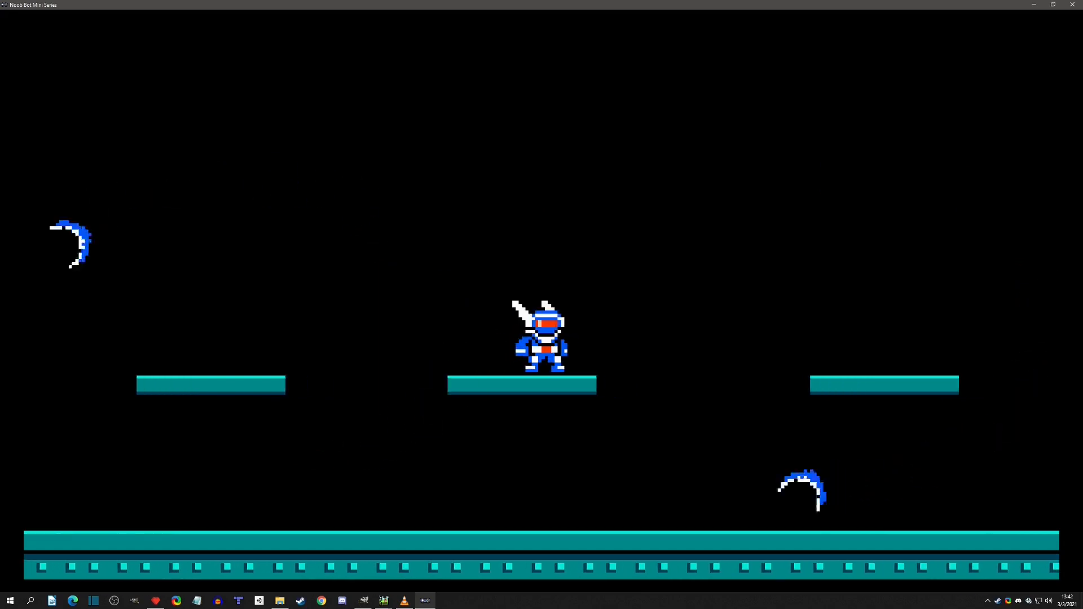
{"action": "key", "text": "space"}
{"action": "key", "text": "space"}
{"action": "key", "text": "x"}
{"action": "key", "text": "Right"}
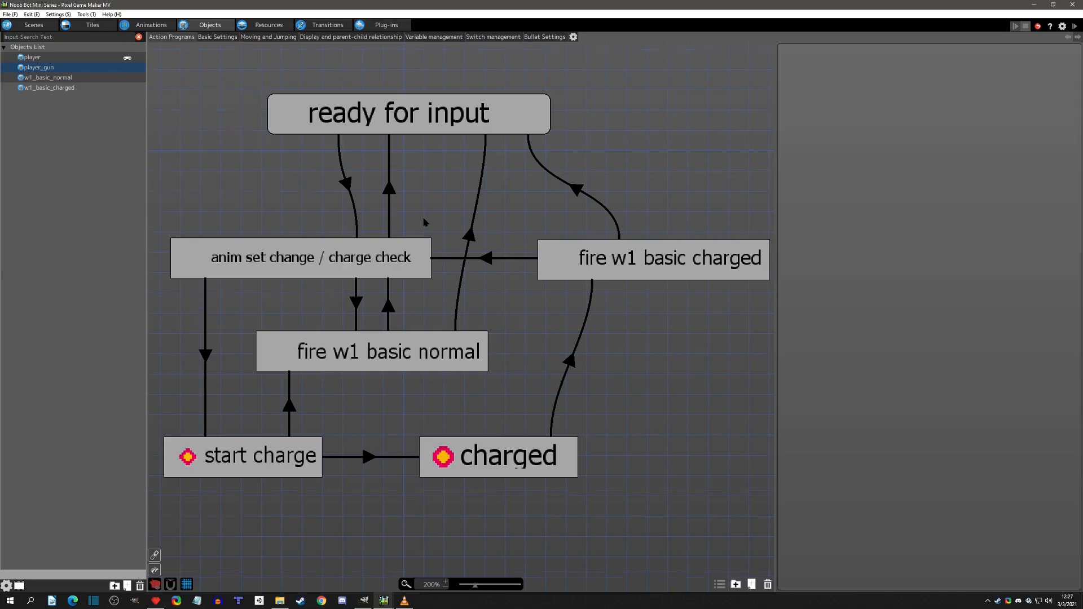
Import w2_boomerang.png from the effects folder into the project's image resources.
{"action": "scroll", "coordinate": [425, 222], "scroll_direction": "down", "scroll_amount": 2}
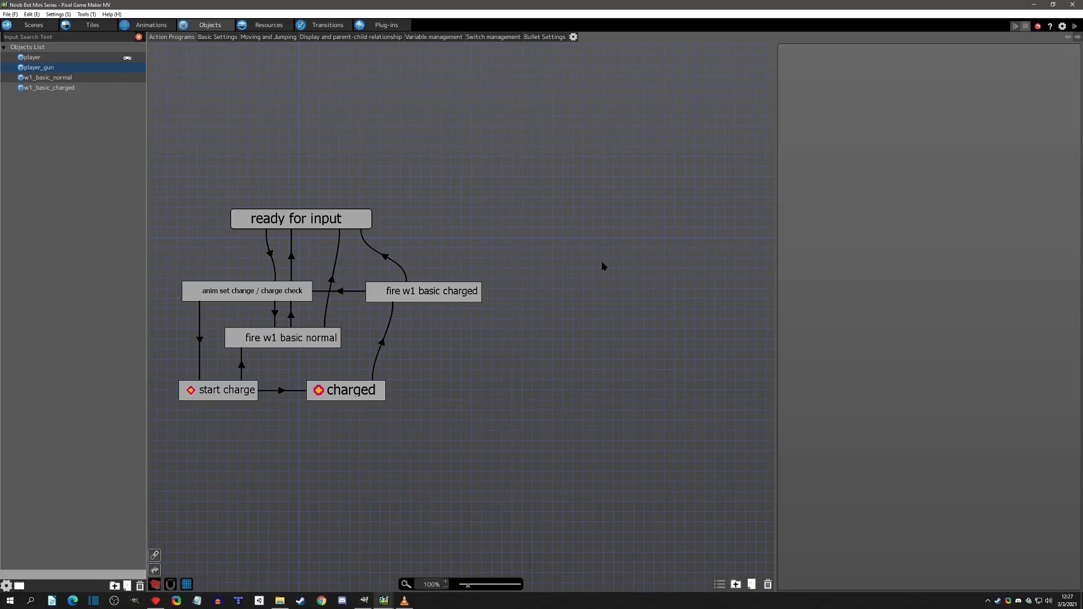
{"action": "left_click", "coordinate": [269, 24]}
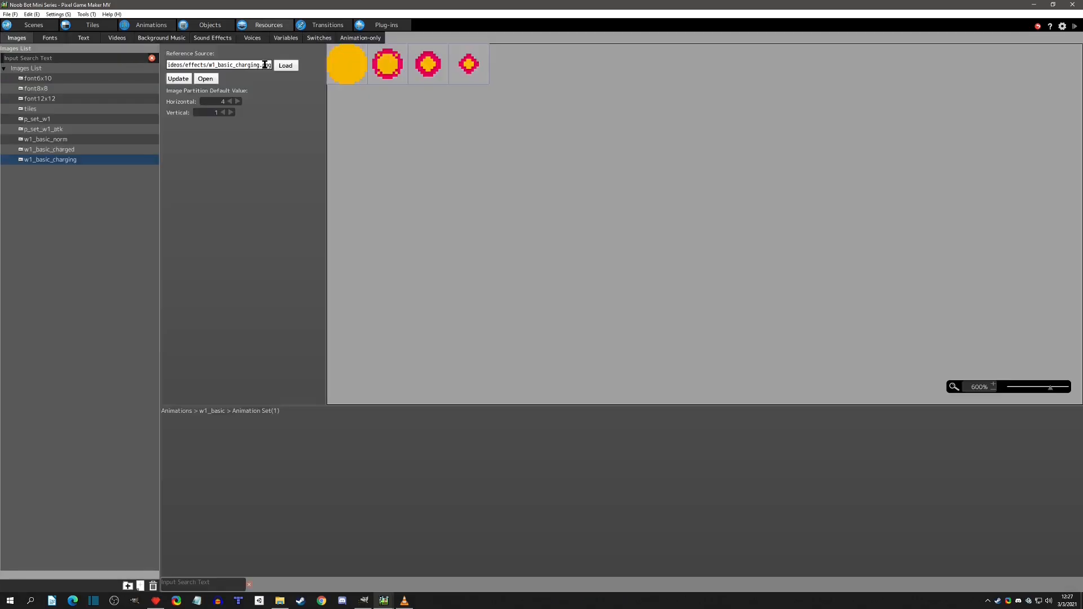
{"action": "left_click", "coordinate": [36, 185]}
{"action": "right_click", "coordinate": [37, 177]}
{"action": "left_click", "coordinate": [51, 193]}
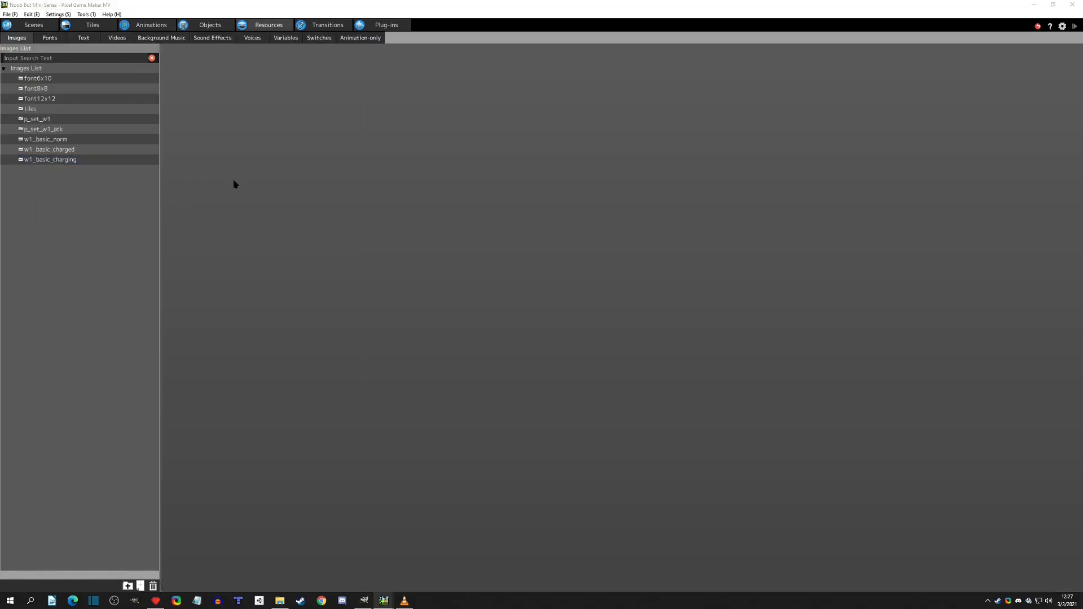
{"action": "left_click", "coordinate": [278, 92]}
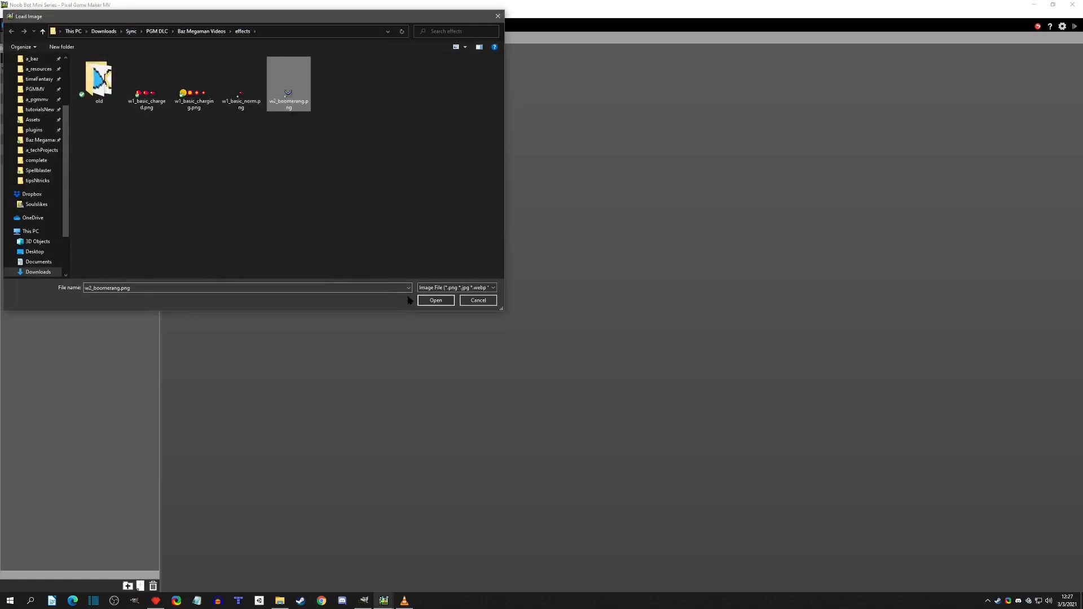
{"action": "left_click", "coordinate": [436, 300]}
Import p_set_w2_boomerang.png and p_set_w2_boomerang_atk.png from the sprites folder into the image resources.
{"action": "left_click", "coordinate": [48, 193]}
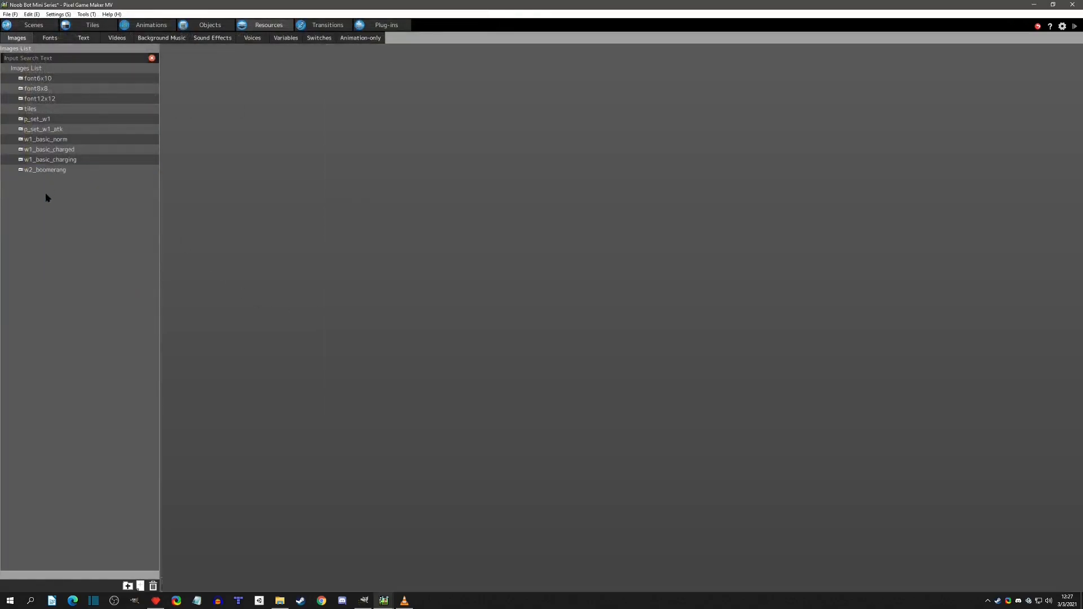
{"action": "right_click", "coordinate": [47, 192]}
{"action": "left_click", "coordinate": [66, 206]}
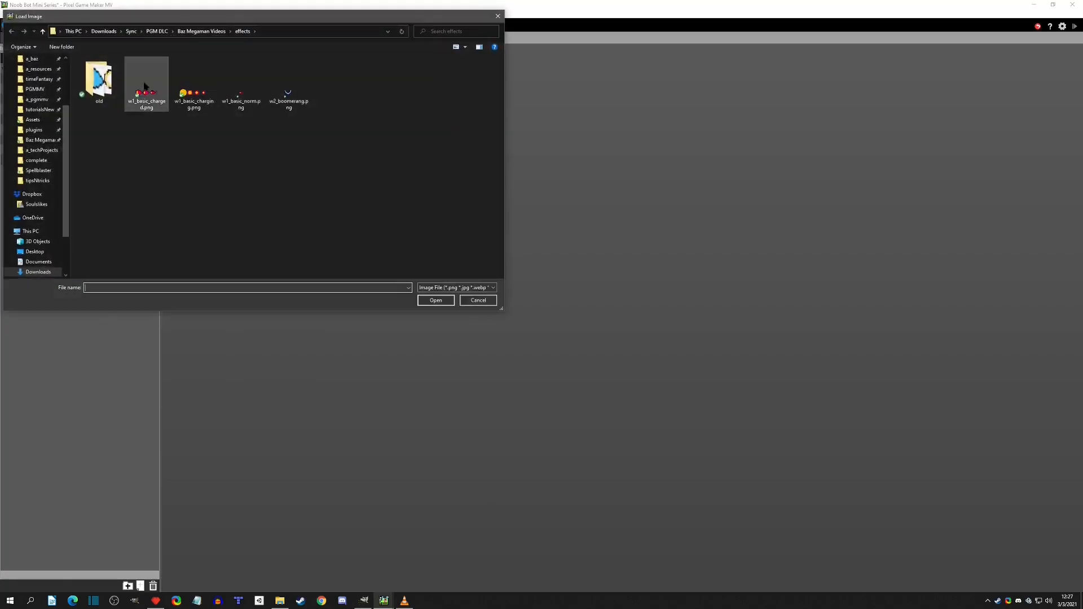
{"action": "left_click", "coordinate": [202, 31]}
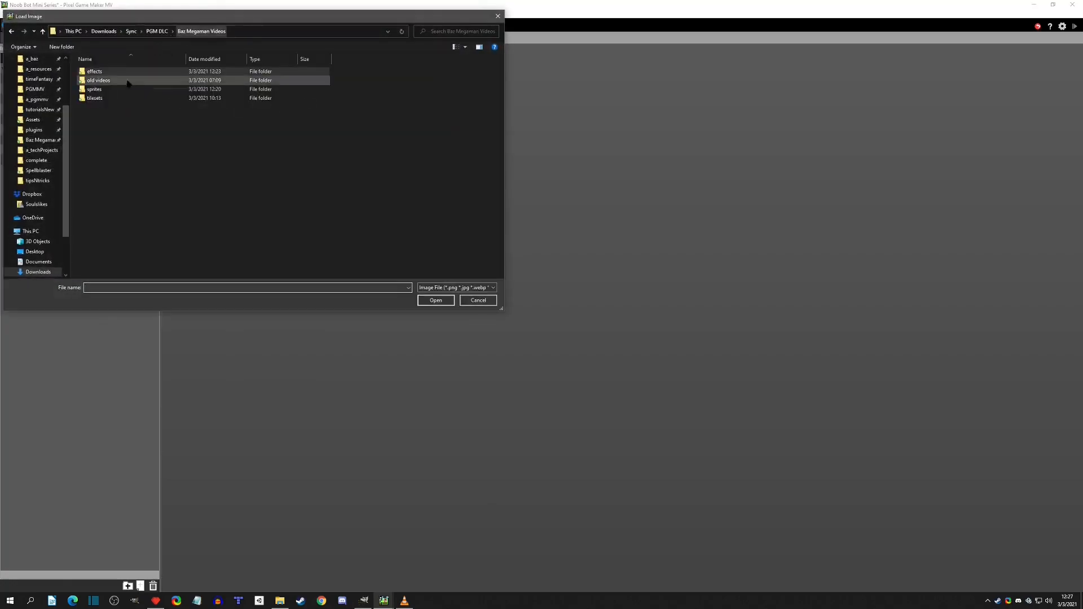
{"action": "double_click", "coordinate": [94, 89]}
{"action": "left_click", "coordinate": [319, 98]}
{"action": "left_click", "coordinate": [389, 98], "text": "ctrl"}
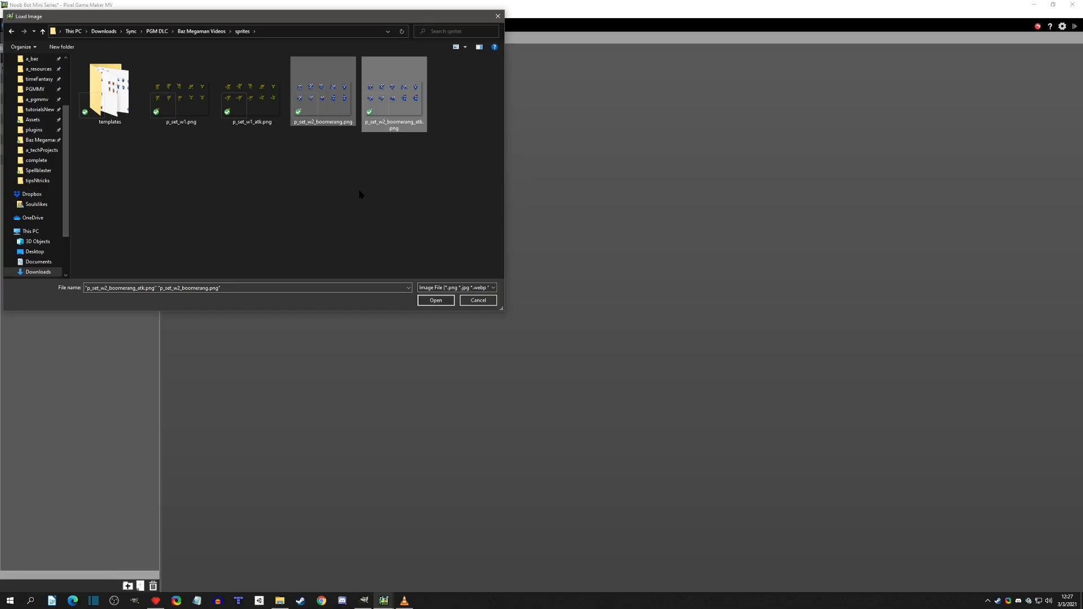
{"action": "left_click", "coordinate": [444, 302]}
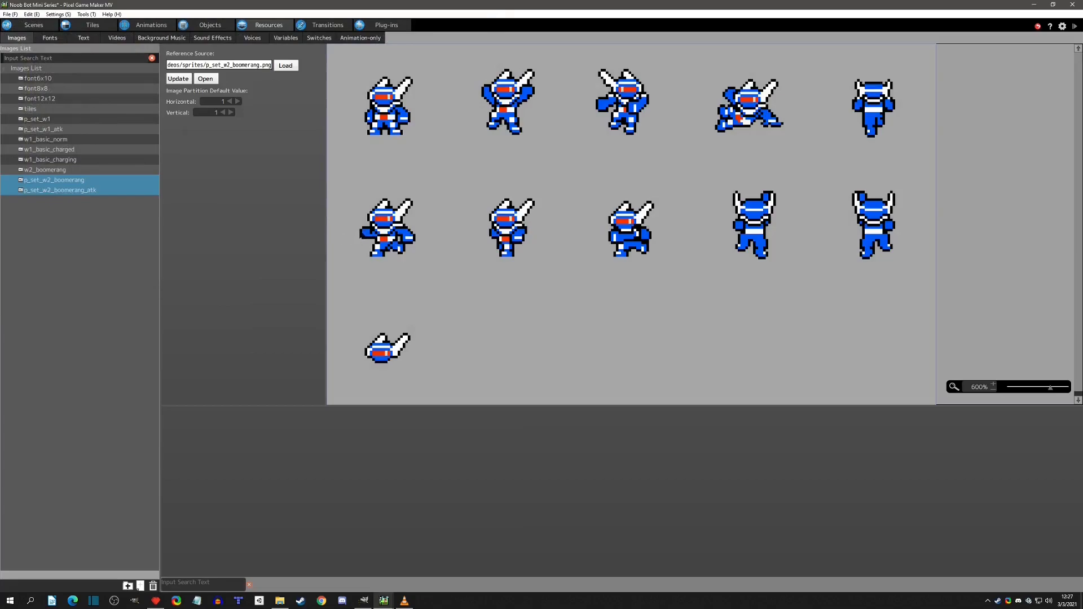
Review both new player sprite sheets and set the p_set_w2_boomerang image partition to 5 horizontal and 3 vertical.
{"action": "left_click", "coordinate": [59, 192]}
{"action": "left_click", "coordinate": [62, 181]}
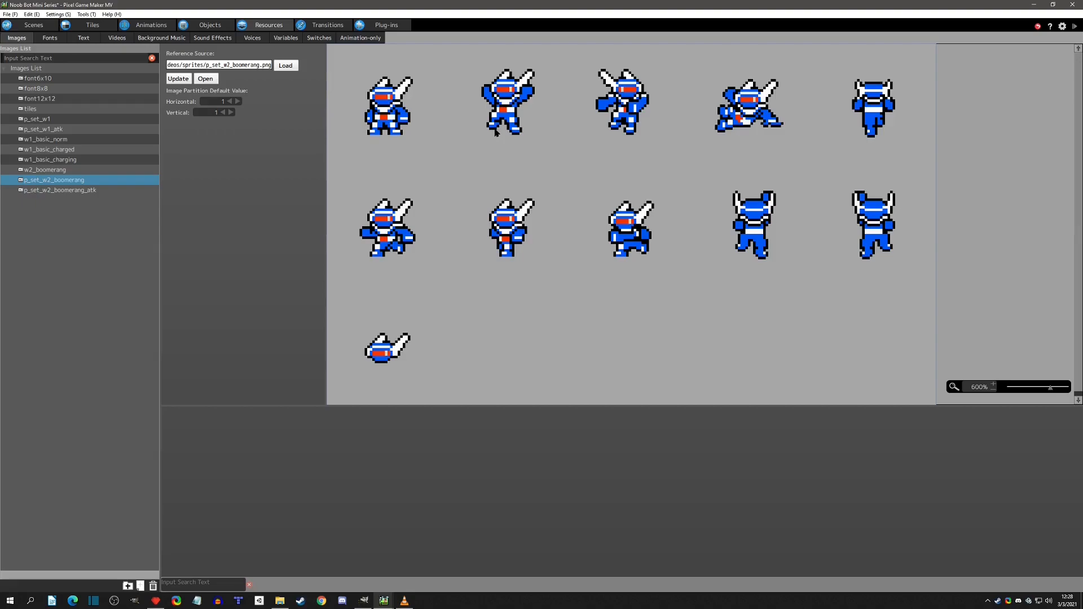
{"action": "left_click", "coordinate": [76, 192]}
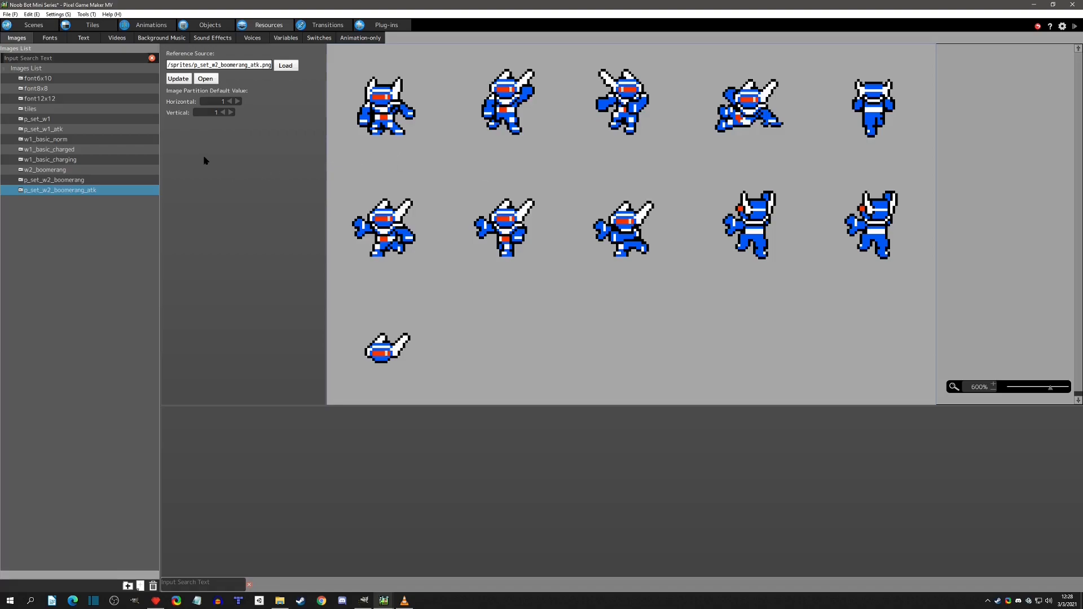
{"action": "left_click", "coordinate": [81, 181]}
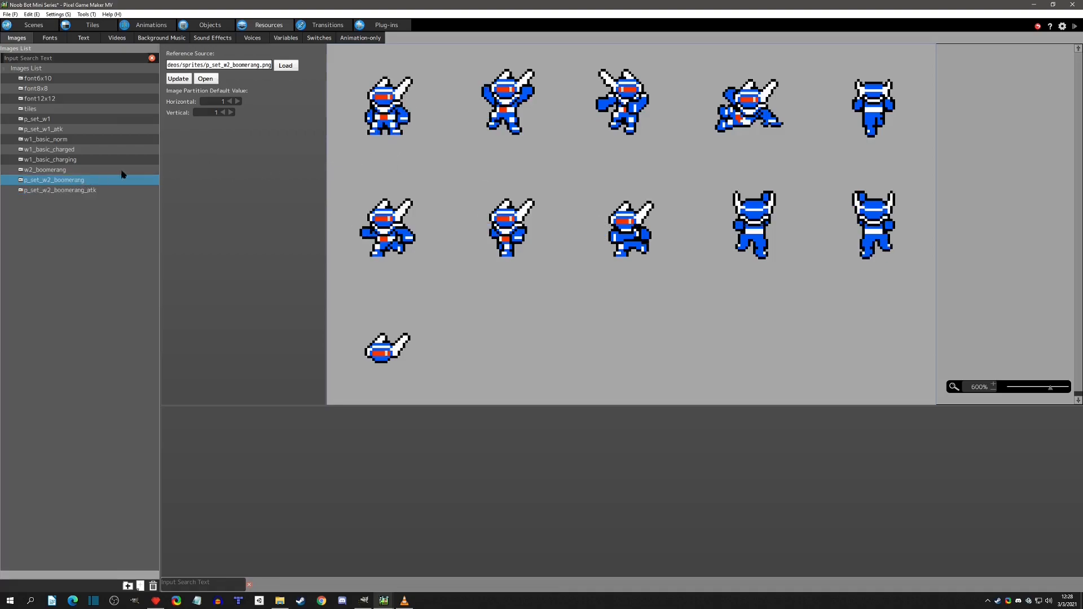
{"action": "left_click", "coordinate": [217, 101]}
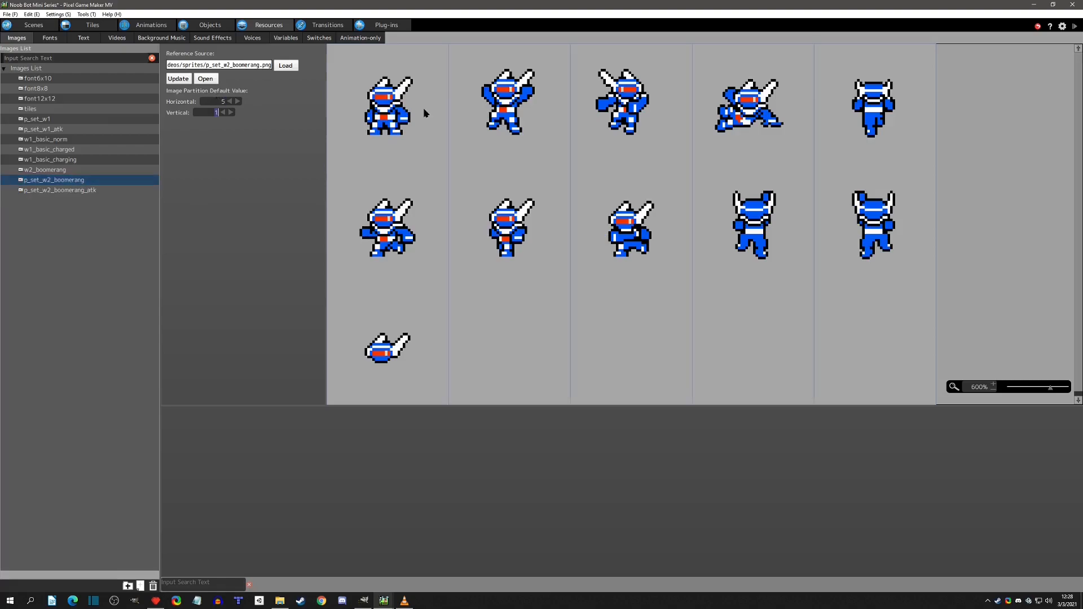
{"action": "key", "text": "Return"}
Set the p_set_w2_boomerang_atk image partition to 5 horizontal and 3 vertical.
{"action": "left_click", "coordinate": [53, 190]}
{"action": "left_click", "coordinate": [209, 102]}
{"action": "type", "text": "5"}
{"action": "key", "text": "Tab"}
{"action": "type", "text": "3"}
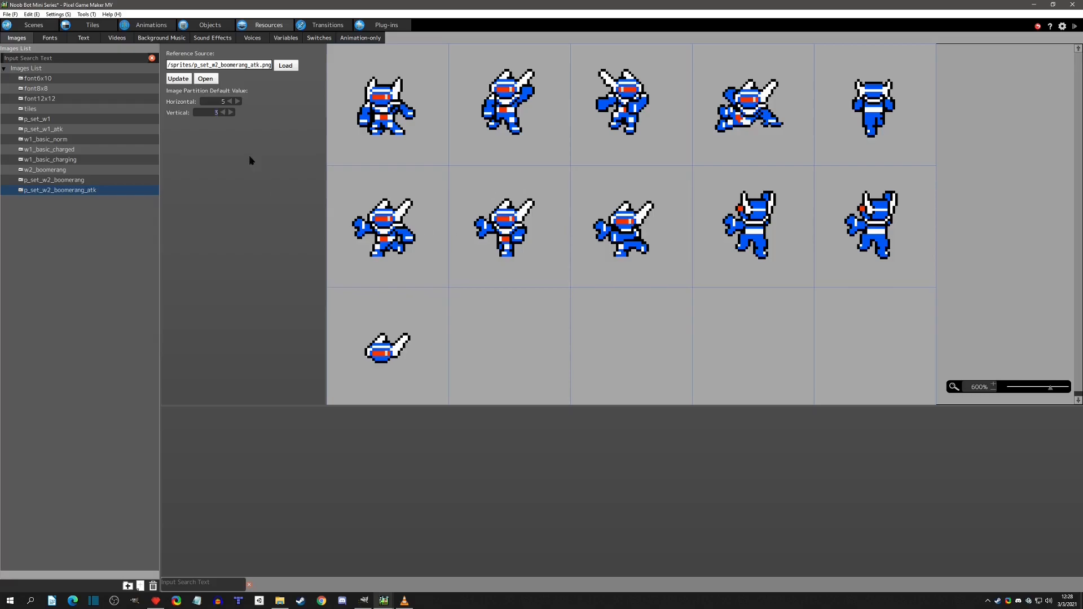
Open the player animation's settings and add animation resource sets 3 and 4.
{"action": "left_click", "coordinate": [151, 25]}
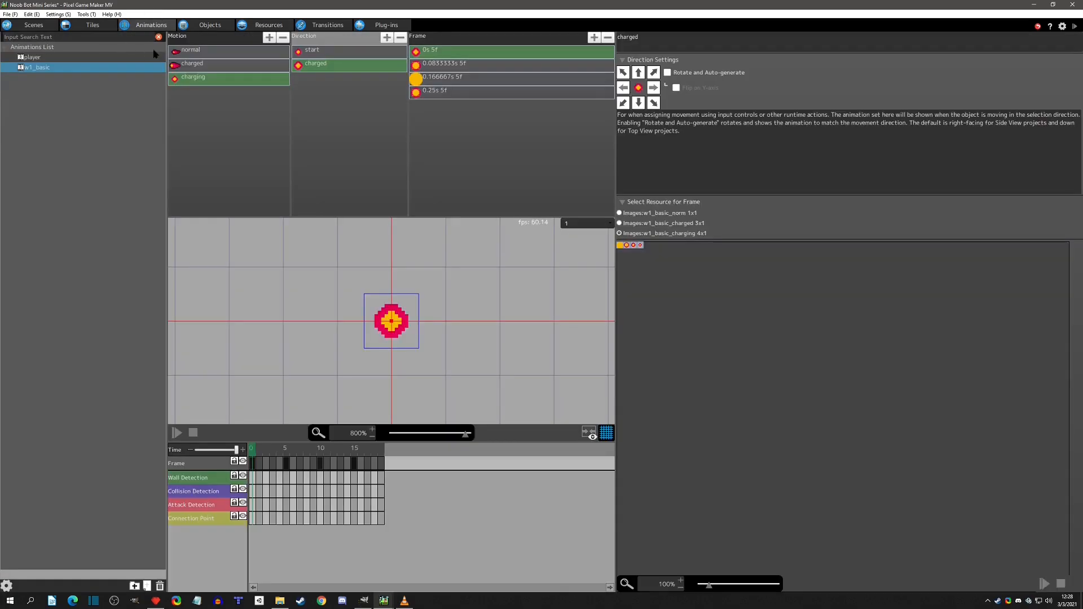
{"action": "left_click", "coordinate": [35, 58]}
{"action": "right_click", "coordinate": [50, 59]}
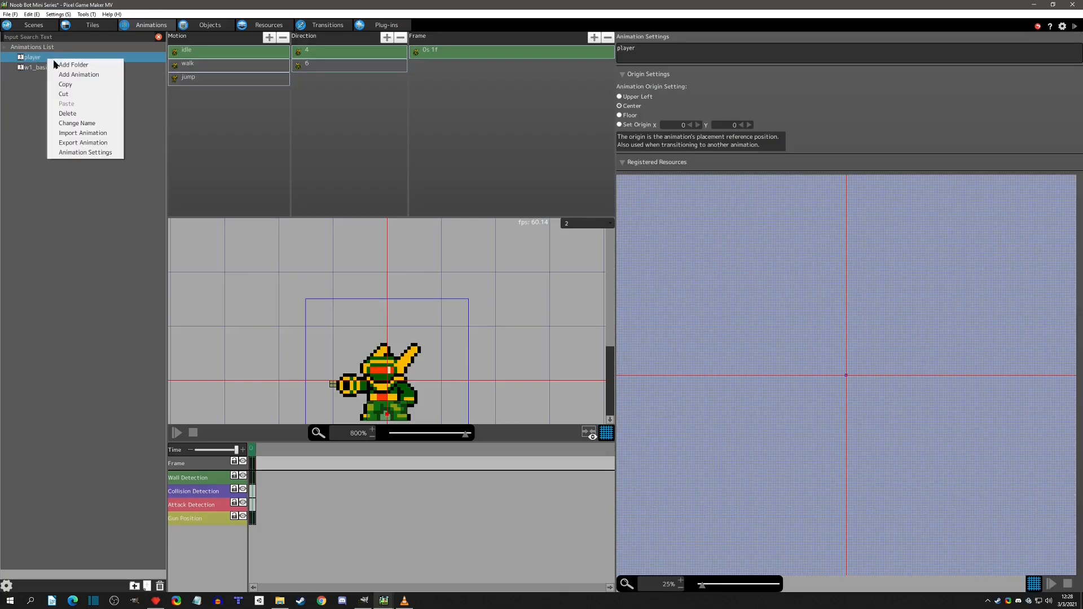
{"action": "left_click", "coordinate": [82, 153]}
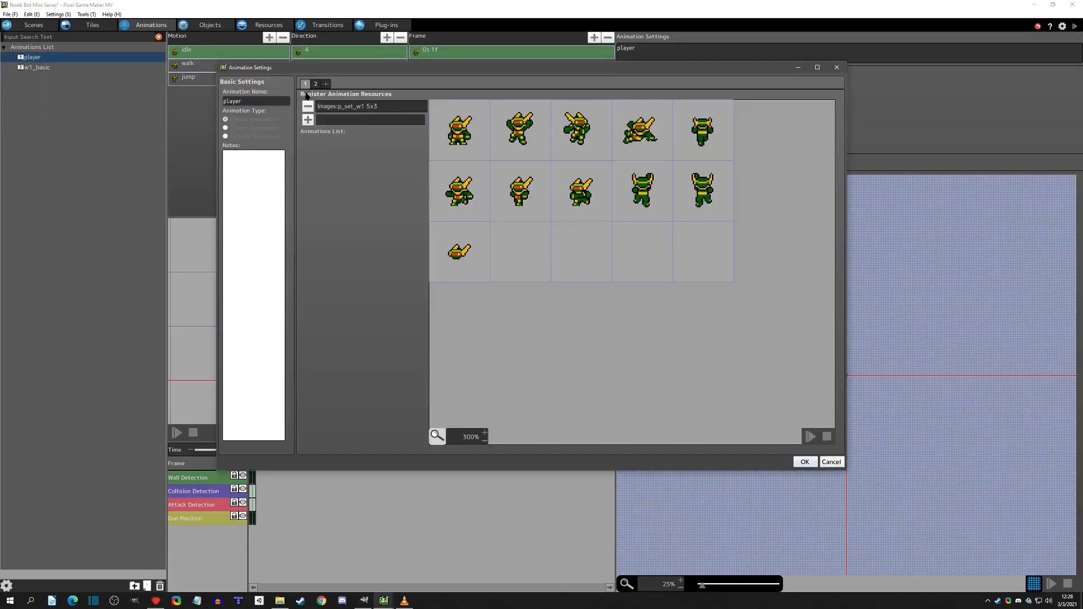
{"action": "left_click", "coordinate": [326, 84]}
{"action": "left_click", "coordinate": [337, 85]}
{"action": "left_click", "coordinate": [327, 84]}
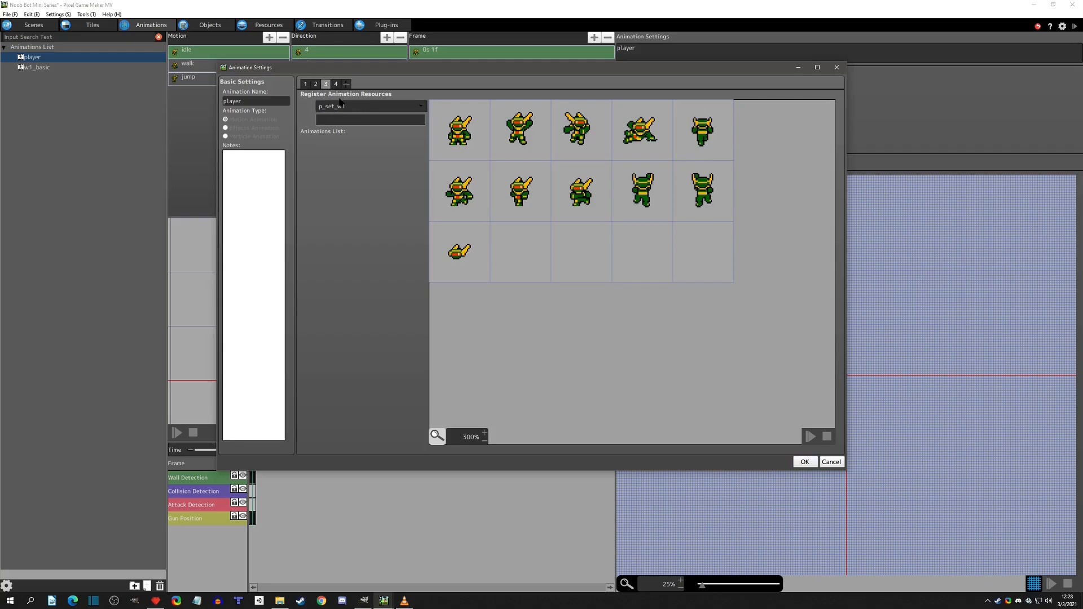
Assign p_set_w2_boomerang to resource set 3 and p_set_w2_boomerang_atk to resource set 4 of the player animation.
{"action": "left_click", "coordinate": [342, 107]}
{"action": "left_click", "coordinate": [365, 226]}
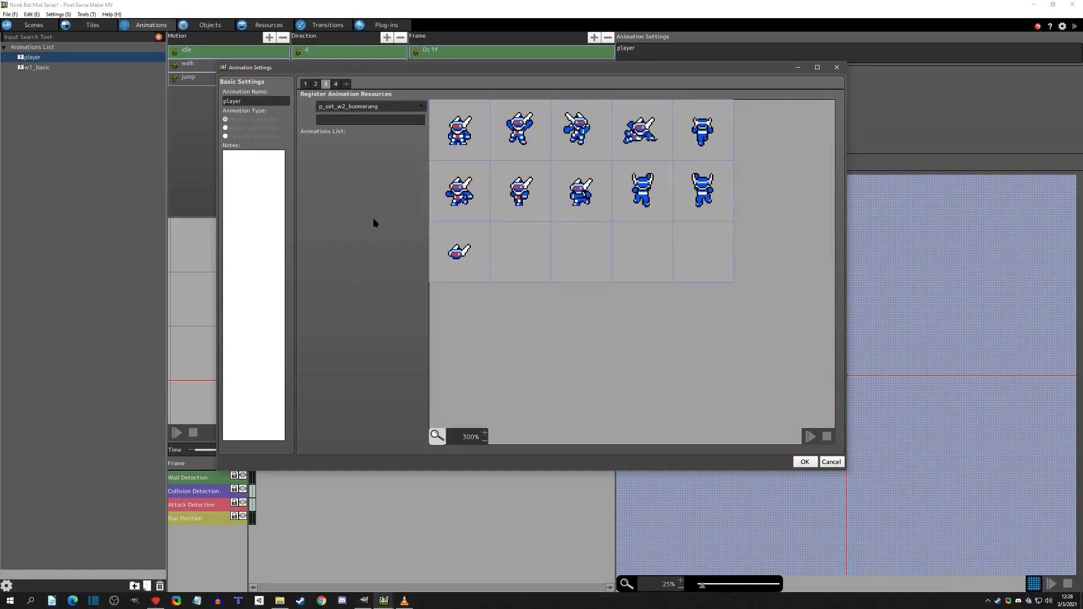
{"action": "left_click", "coordinate": [336, 84]}
{"action": "left_click", "coordinate": [345, 109]}
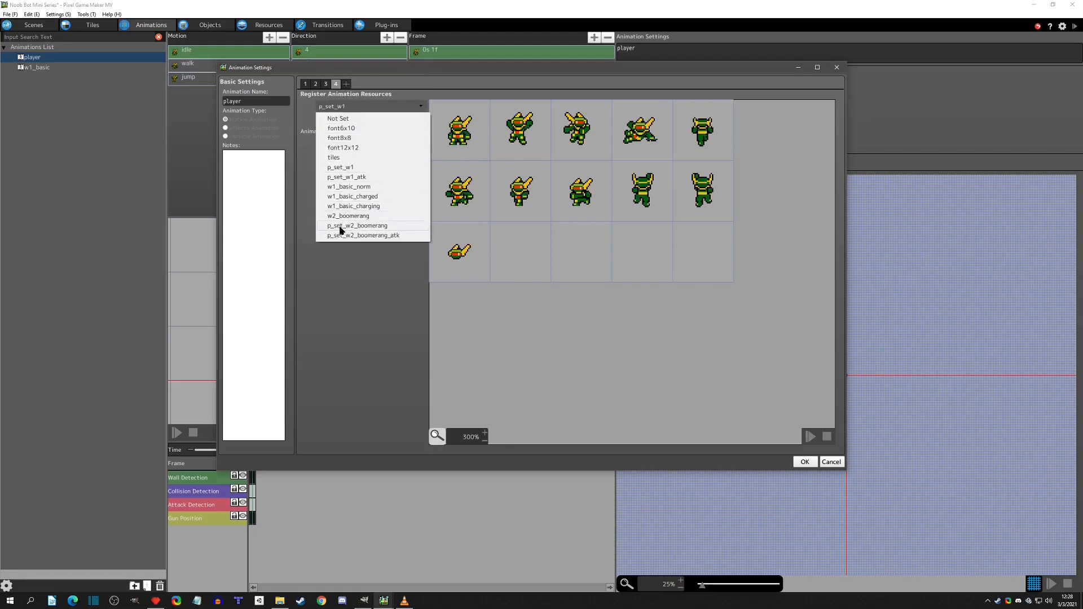
{"action": "left_click", "coordinate": [367, 236]}
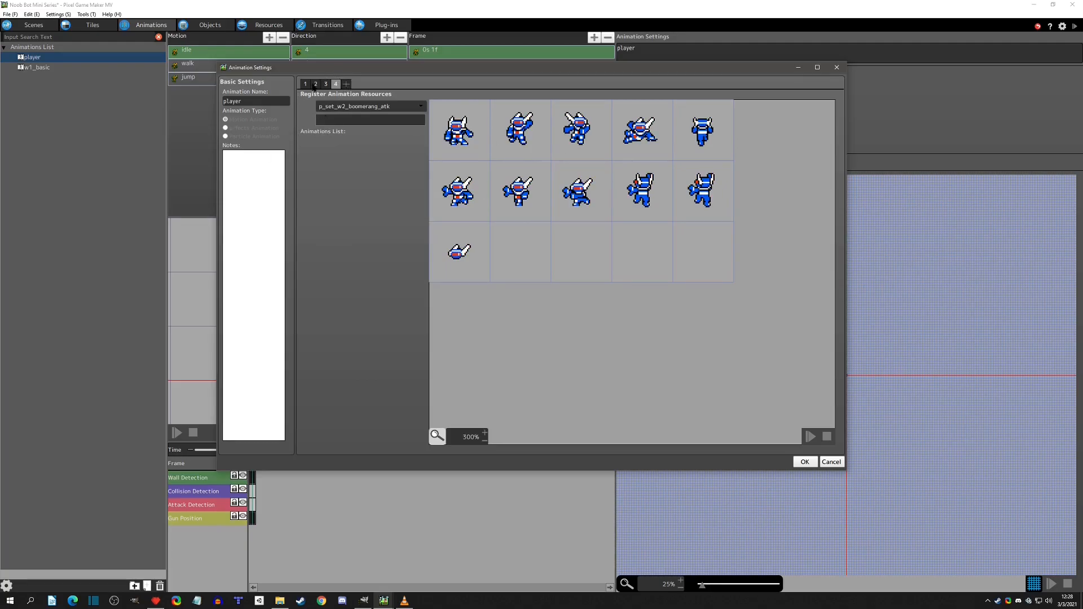
Note the sets as 1 = basic normal, 2 = basic attack, 3 = boomerang normal, 4 = boomerang attack, and apply the settings.
{"action": "left_click", "coordinate": [232, 161]}
{"action": "type", "text": "1 = basic normal 2 = b"}
{"action": "type", "text": "asic attack"}
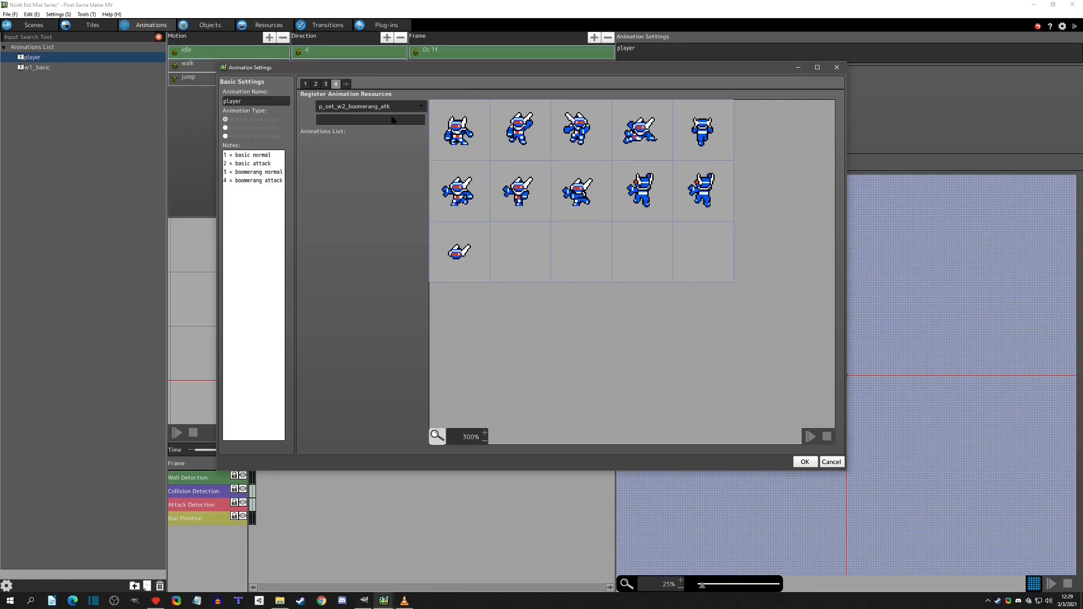
{"action": "left_click", "coordinate": [811, 463]}
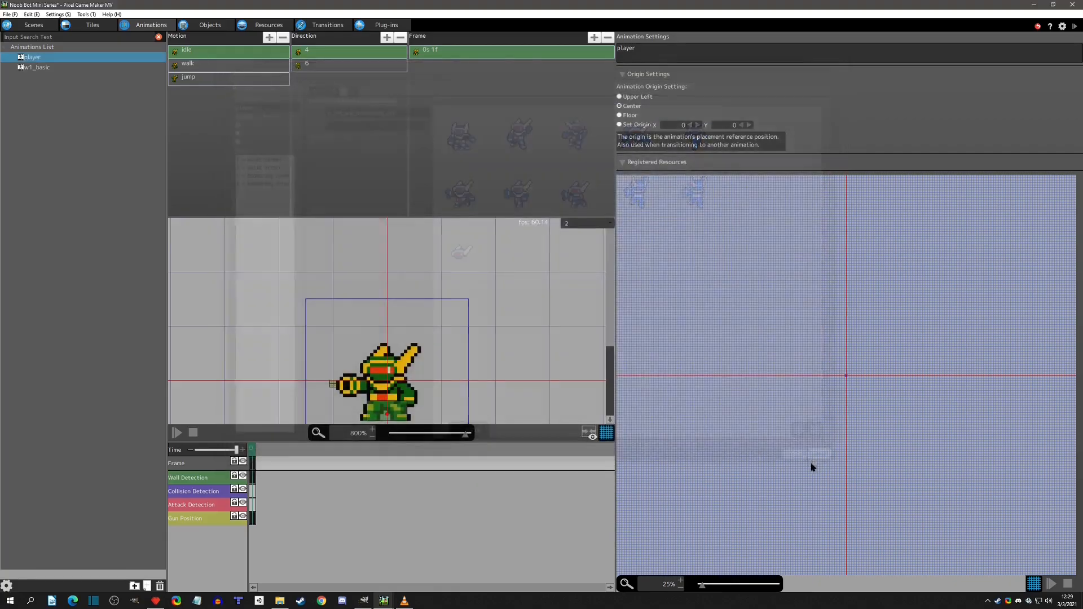
Preview the player's idle motion with each of the four resource sets, ending on set 1.
{"action": "scroll", "coordinate": [380, 300], "scroll_direction": "down", "scroll_amount": 3}
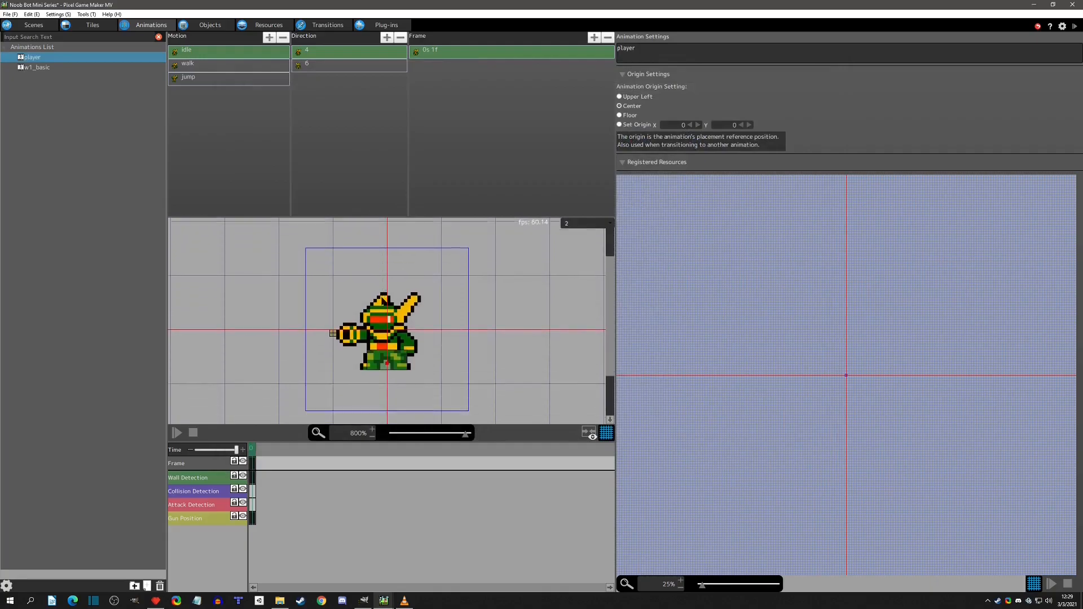
{"action": "left_click", "coordinate": [577, 224]}
{"action": "left_click", "coordinate": [573, 252]}
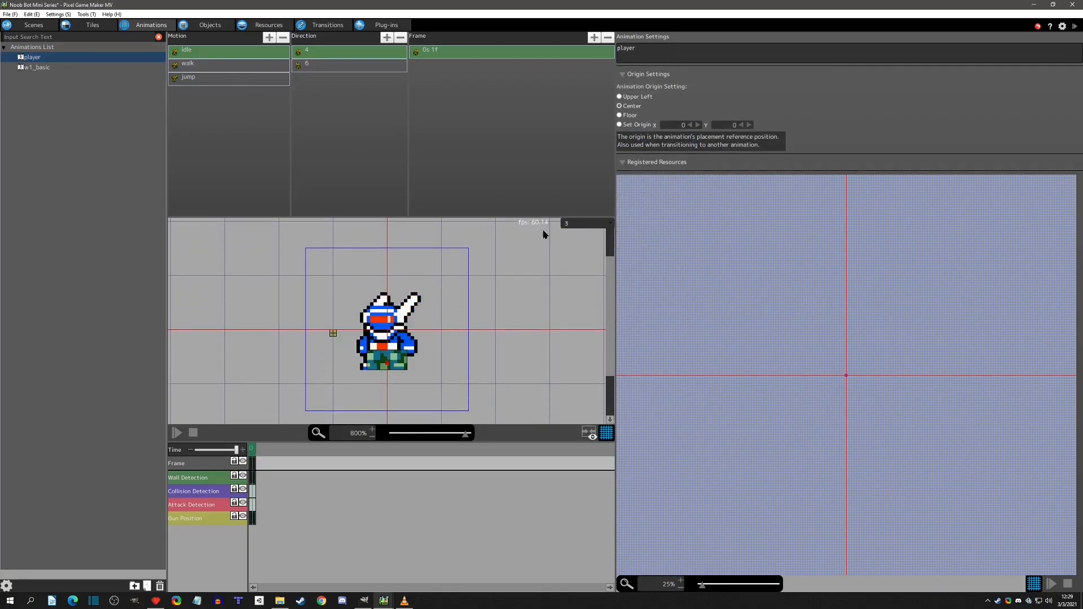
{"action": "left_click", "coordinate": [575, 224]}
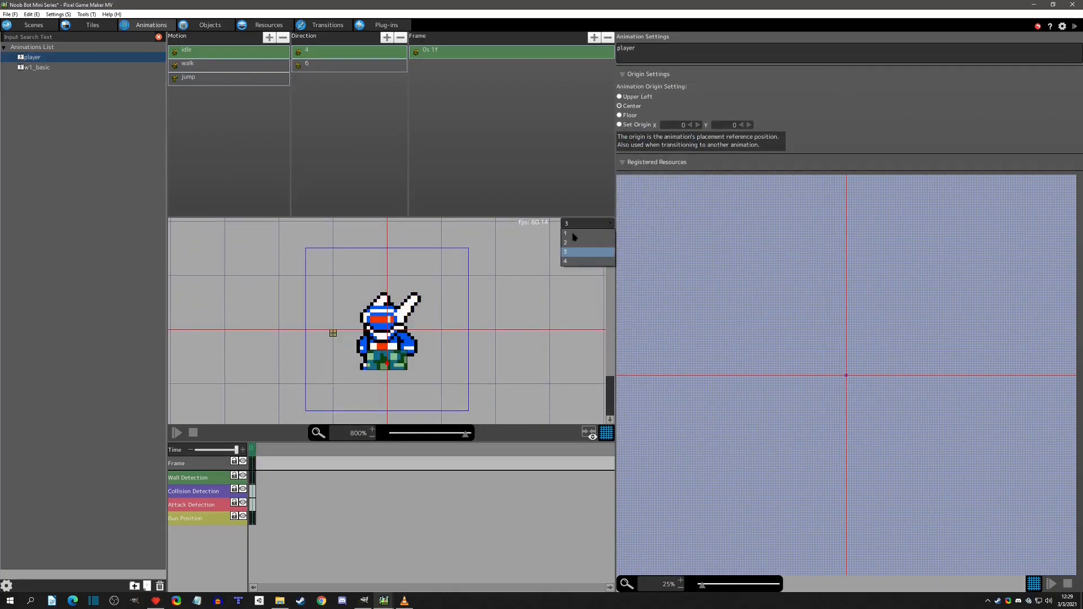
{"action": "left_click", "coordinate": [569, 262]}
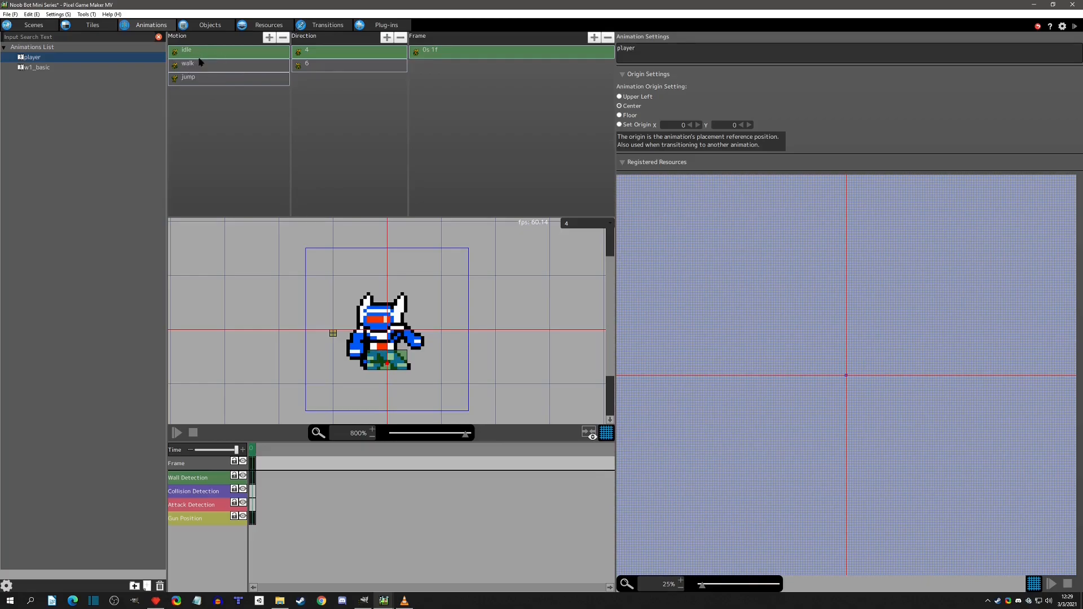
{"action": "left_click", "coordinate": [570, 225]}
{"action": "left_click", "coordinate": [577, 250]}
{"action": "left_click", "coordinate": [576, 225]}
{"action": "left_click", "coordinate": [576, 242]}
{"action": "left_click", "coordinate": [576, 225]}
{"action": "left_click", "coordinate": [573, 233]}
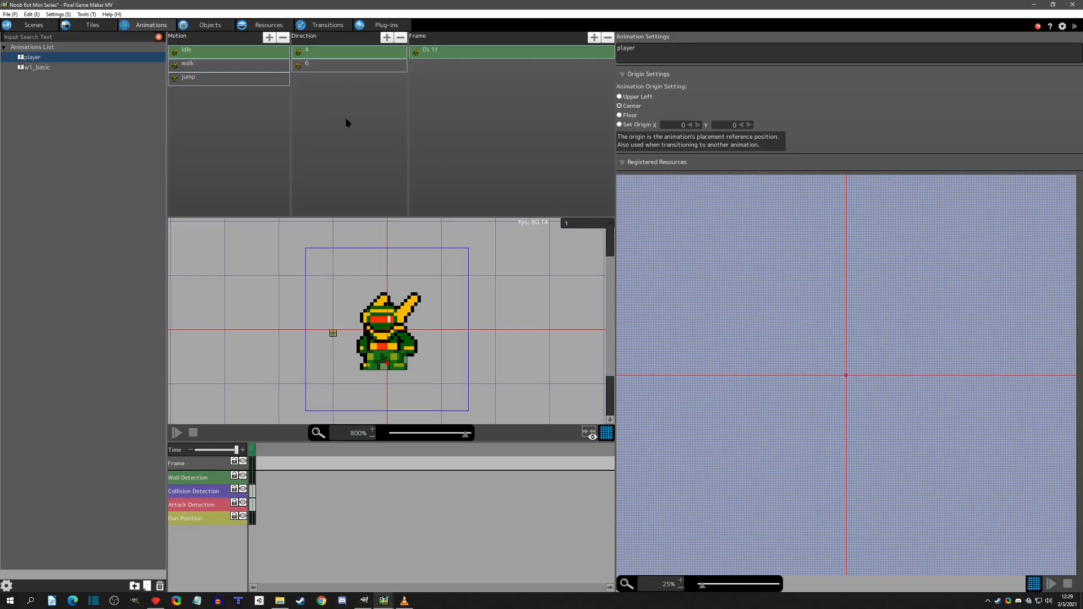
Check the player_gun object's action program, and open the w1_basic animation for review.
{"action": "left_click", "coordinate": [211, 24]}
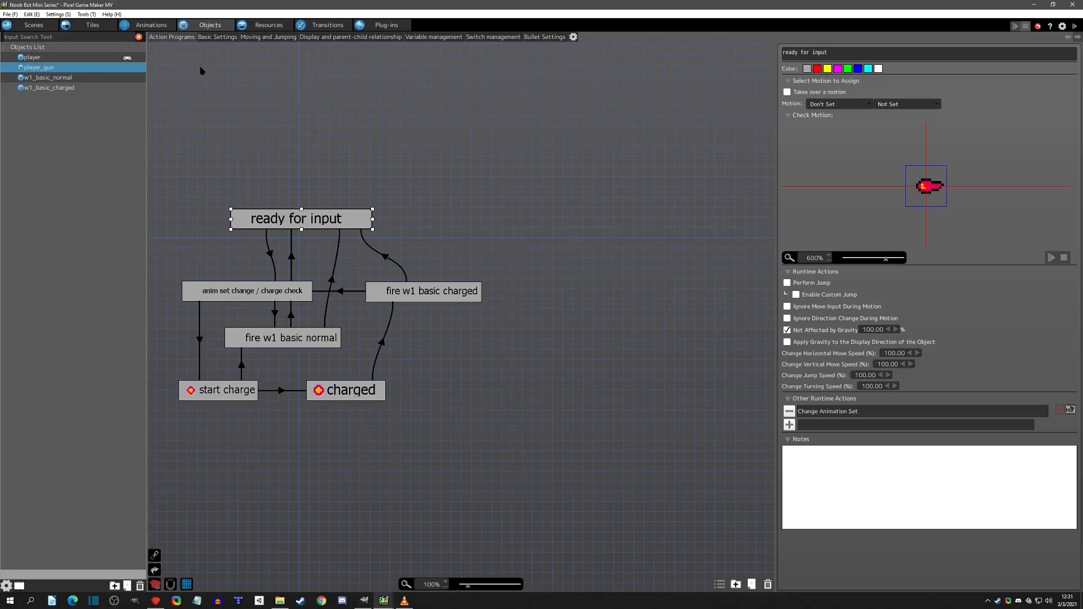
{"action": "left_click", "coordinate": [156, 26]}
{"action": "left_click", "coordinate": [25, 99]}
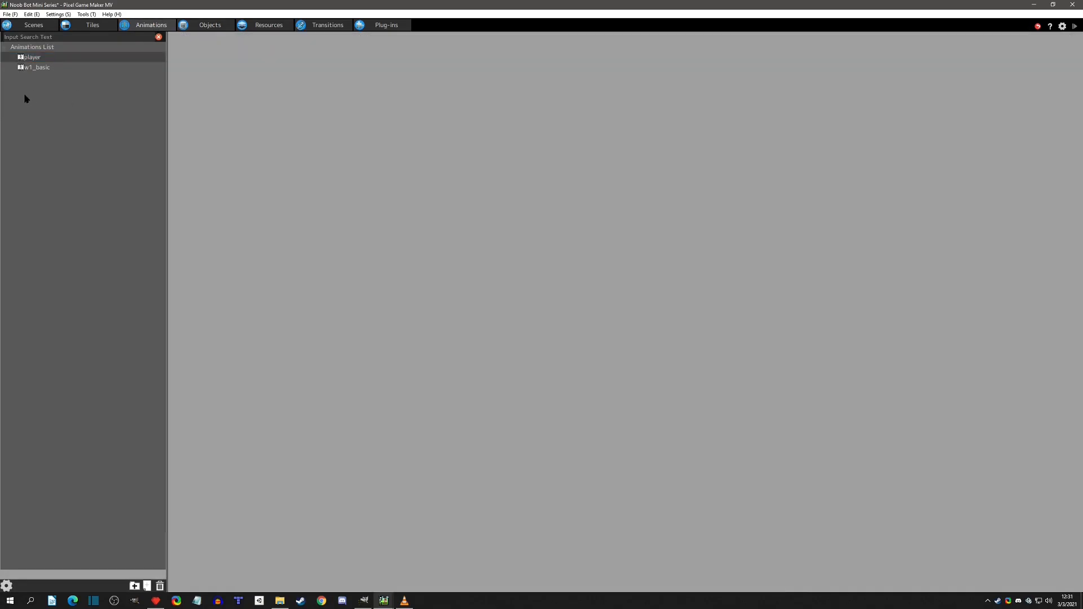
{"action": "left_click", "coordinate": [40, 68]}
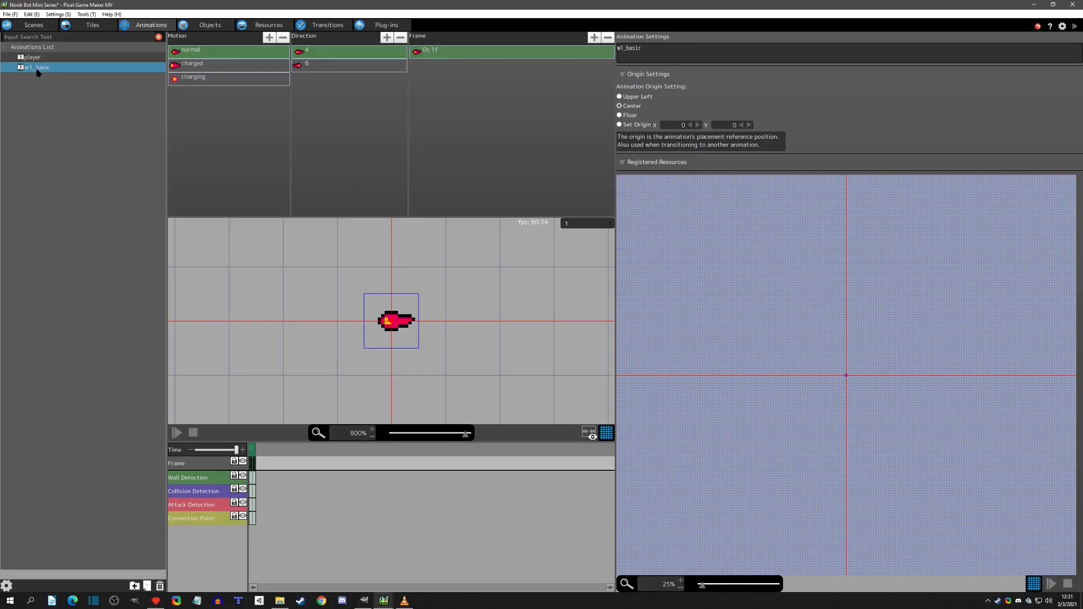
Create a new motion animation named w2_boomerang and register the w2_boomerang image as its resource.
{"action": "left_click", "coordinate": [39, 88]}
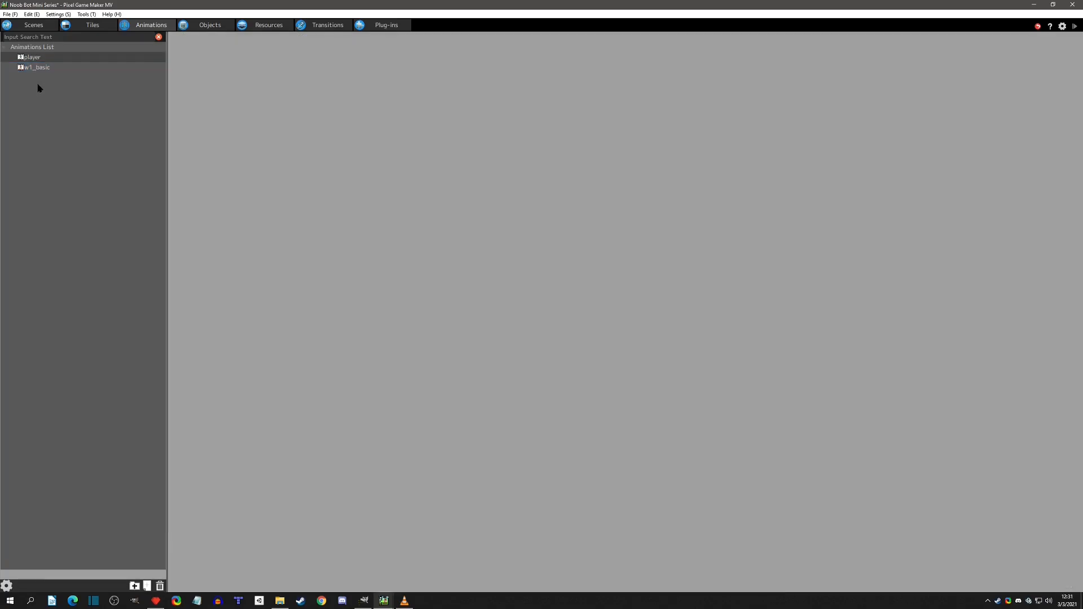
{"action": "right_click", "coordinate": [38, 88]}
{"action": "left_click", "coordinate": [56, 101]}
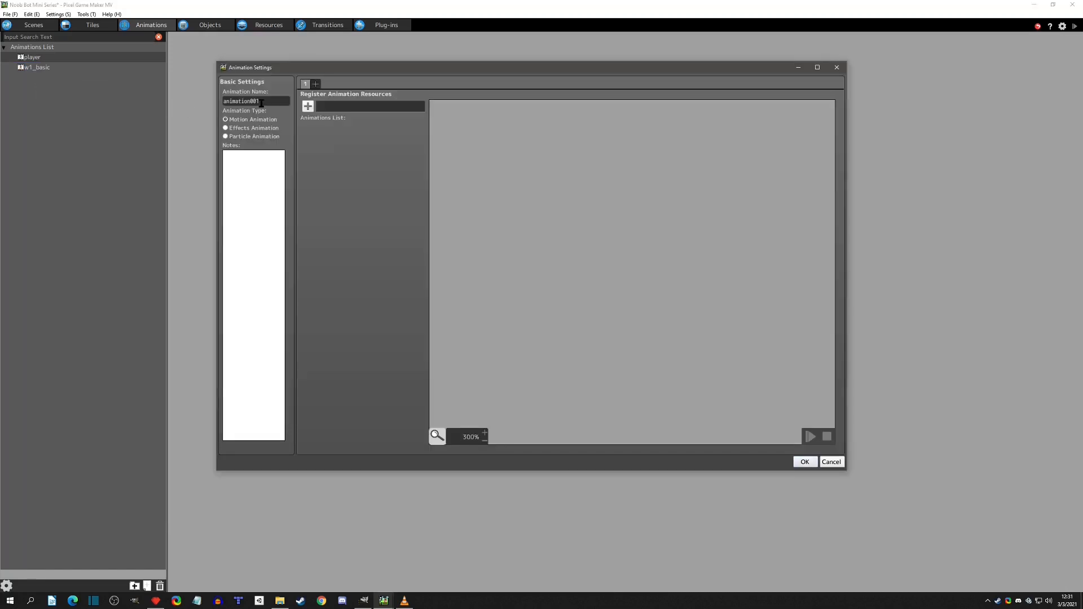
{"action": "type", "text": "w"}
{"action": "left_click", "coordinate": [308, 106]}
{"action": "left_click", "coordinate": [285, 114]}
{"action": "left_click", "coordinate": [294, 224]}
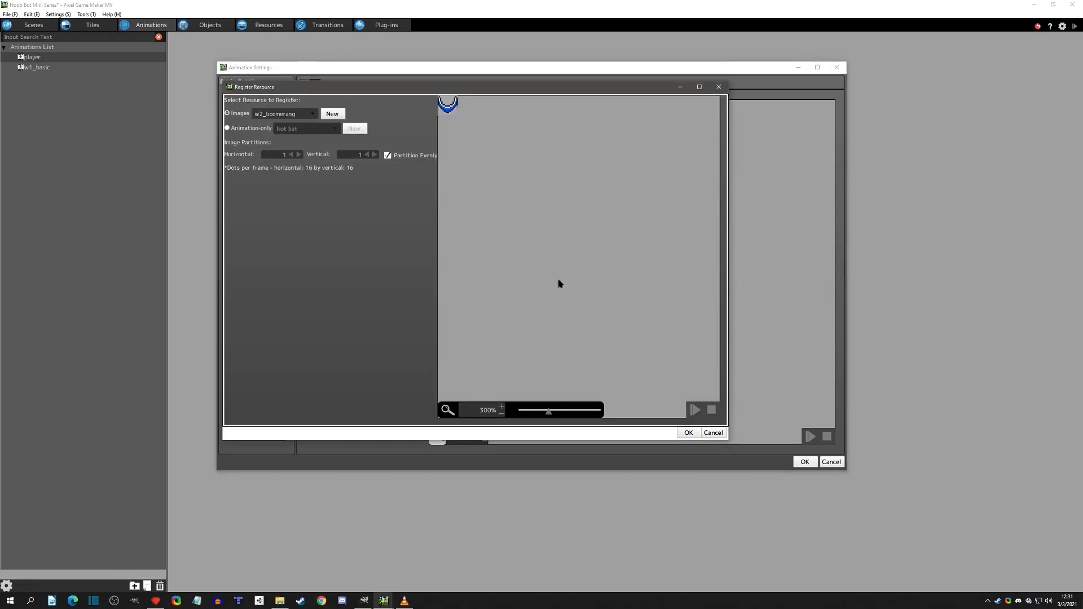
{"action": "left_click", "coordinate": [693, 434]}
{"action": "left_click", "coordinate": [805, 462]}
Set the w2_boomerang animation's origin to Center and its frame's center X to 6.
{"action": "left_click", "coordinate": [632, 106]}
{"action": "left_click", "coordinate": [544, 50]}
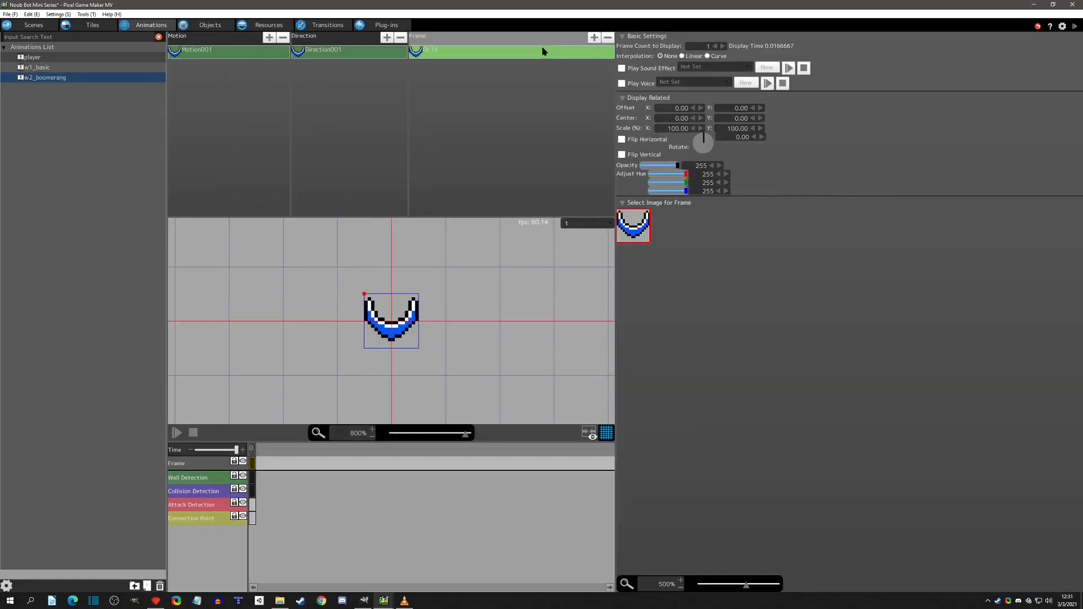
{"action": "left_click", "coordinate": [700, 119]}
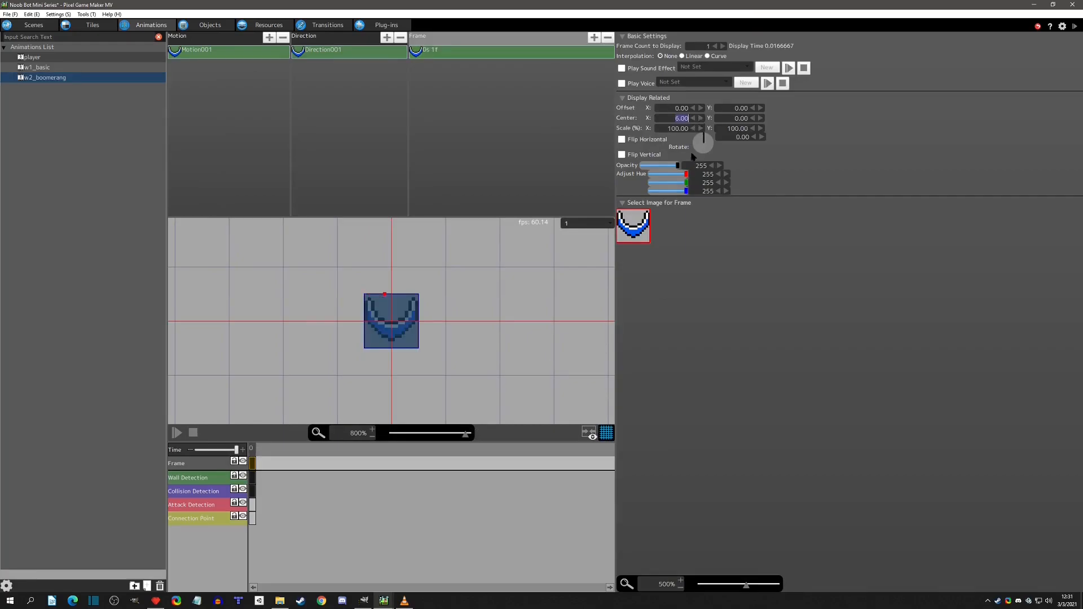
Remove the wall detection and collision detection keyframes from the boomerang's frame.
{"action": "left_click", "coordinate": [253, 478]}
{"action": "right_click", "coordinate": [254, 481]}
{"action": "left_click", "coordinate": [282, 571]}
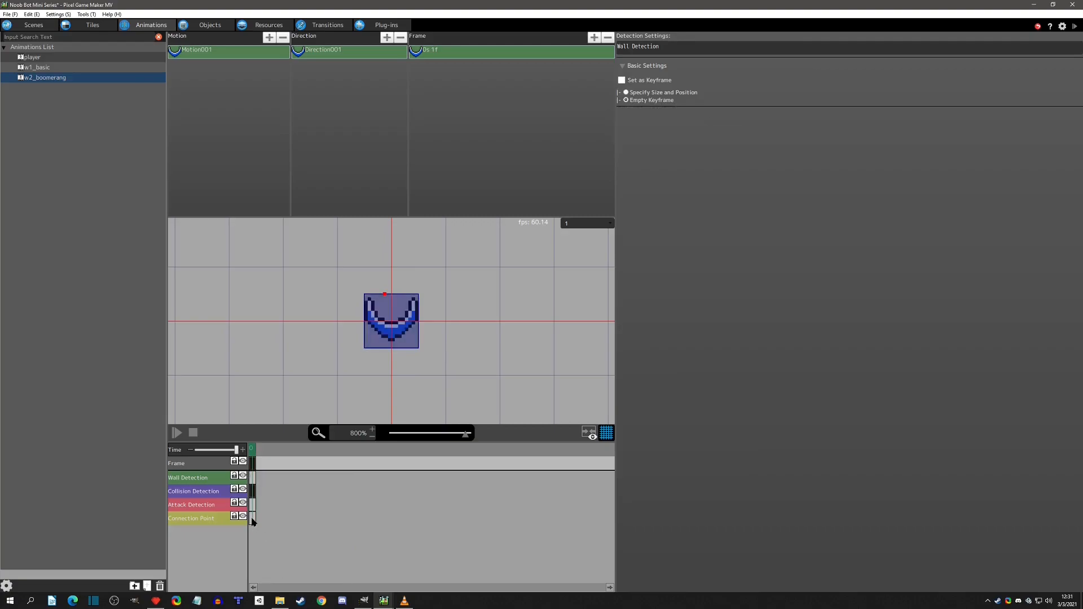
{"action": "right_click", "coordinate": [254, 492]}
{"action": "left_click", "coordinate": [281, 568]}
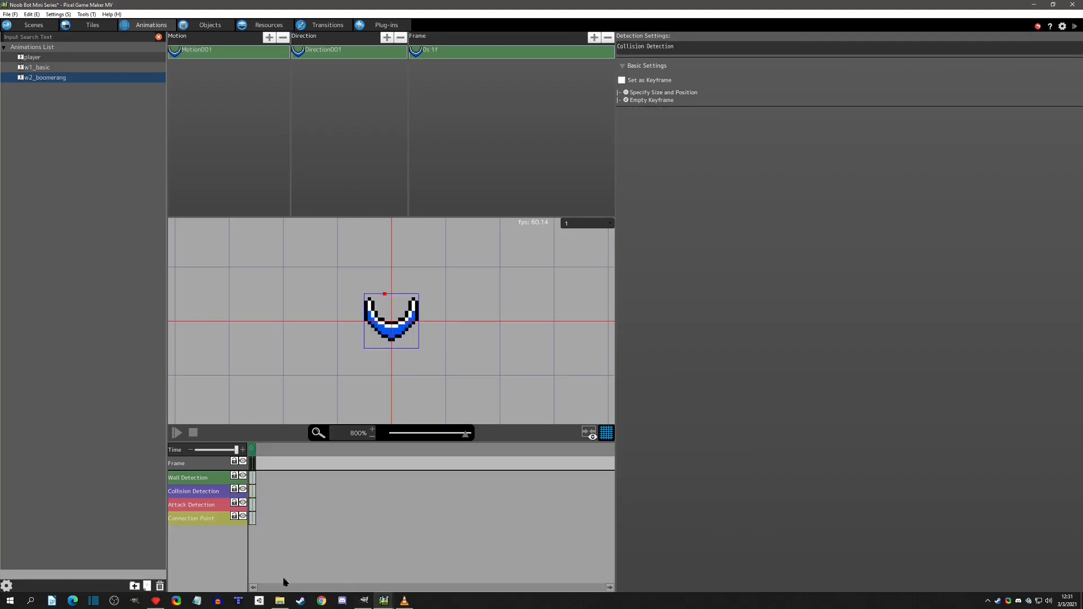
Set the frame's center X back to 0, test rotating the boomerang around that point, and reset the rotation to 0.
{"action": "left_click", "coordinate": [438, 55]}
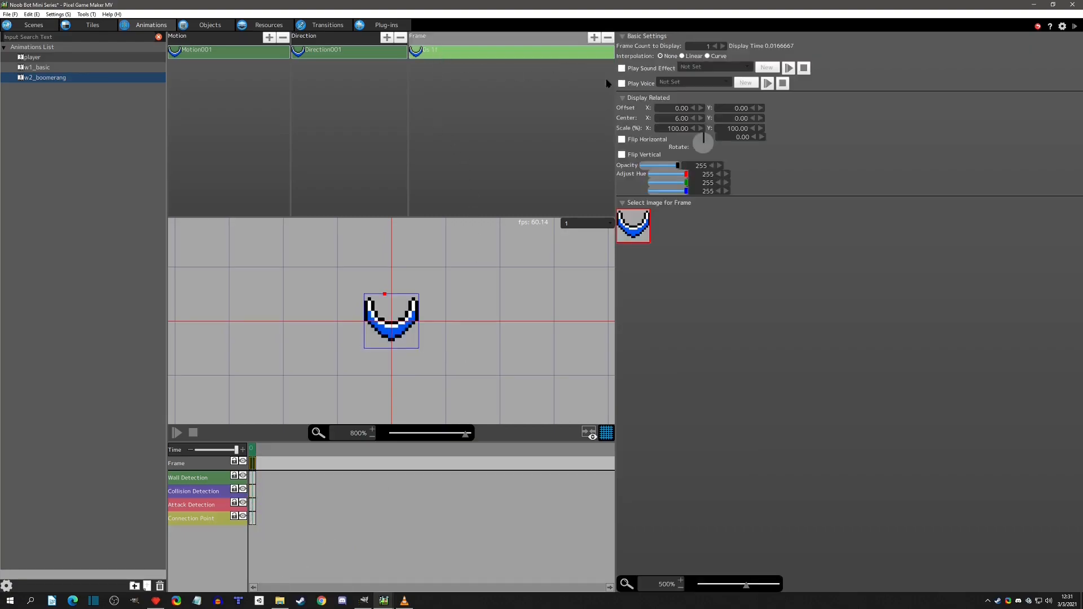
{"action": "left_click", "coordinate": [692, 119]}
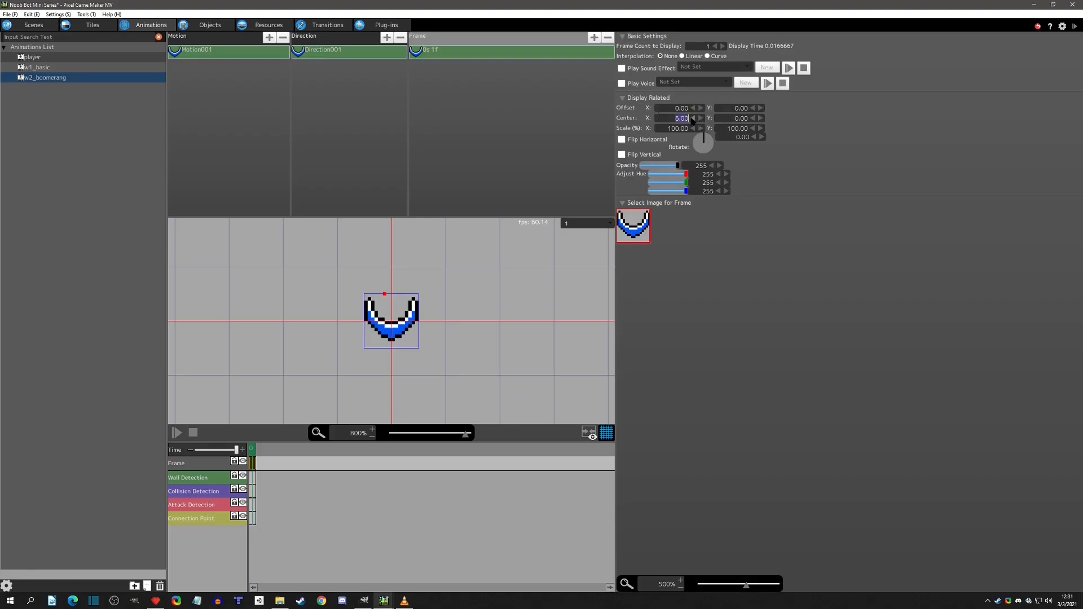
{"action": "mouse_move", "coordinate": [705, 136]}
{"action": "left_mouse_down"}
{"action": "mouse_move", "coordinate": [712, 146]}
{"action": "mouse_move", "coordinate": [699, 152]}
{"action": "mouse_move", "coordinate": [697, 139]}
{"action": "mouse_move", "coordinate": [713, 152]}
{"action": "mouse_move", "coordinate": [697, 152]}
{"action": "mouse_move", "coordinate": [699, 136]}
{"action": "left_mouse_up"}
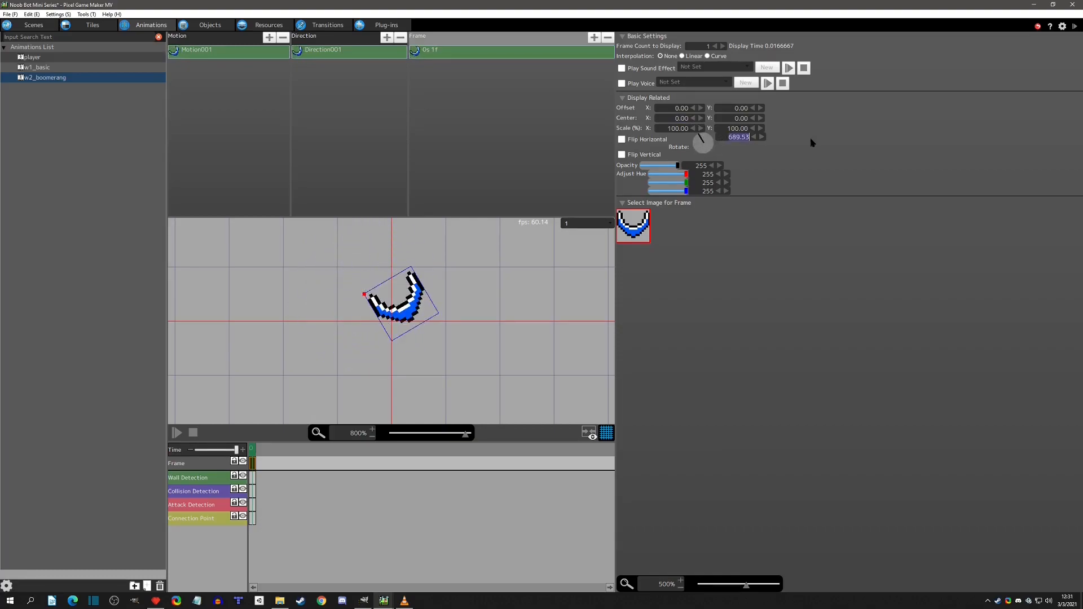
{"action": "type", "text": "0"}
{"action": "key", "text": "Return"}
{"action": "left_click", "coordinate": [811, 139]}
Set the frame's center X and Y to 8, testing the boomerang's rotation and resetting it to 0.
{"action": "left_click", "coordinate": [700, 119]}
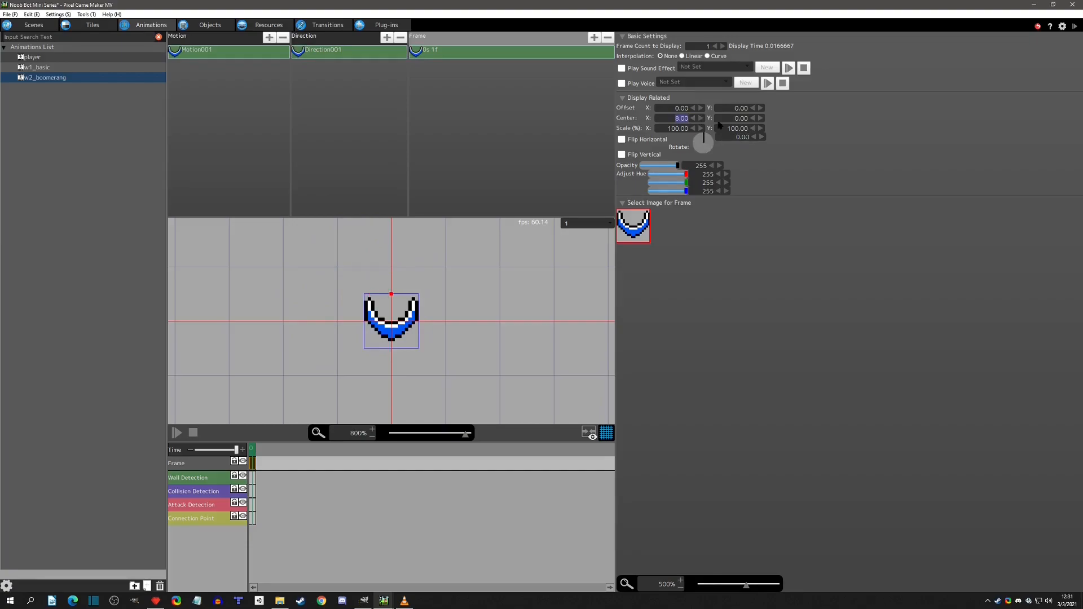
{"action": "left_click", "coordinate": [760, 119]}
{"action": "left_click", "coordinate": [753, 118]}
{"action": "left_click", "coordinate": [704, 138]}
{"action": "left_click_drag", "start_coordinate": [705, 137], "coordinate": [696, 139]}
{"action": "double_click", "coordinate": [728, 138]}
{"action": "type", "text": "0"}
{"action": "key", "text": "Return"}
Rename the boomerang's motion as seeking and its direction as rotating.
{"action": "double_click", "coordinate": [201, 52]}
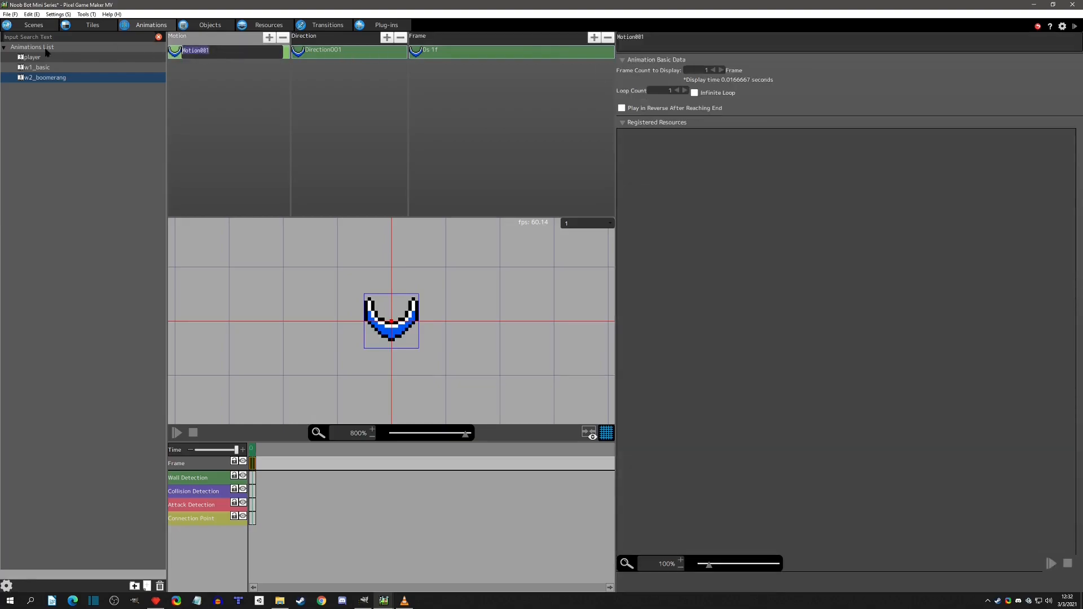
{"action": "type", "text": "seeking"}
{"action": "key", "text": "Return"}
{"action": "double_click", "coordinate": [340, 51]}
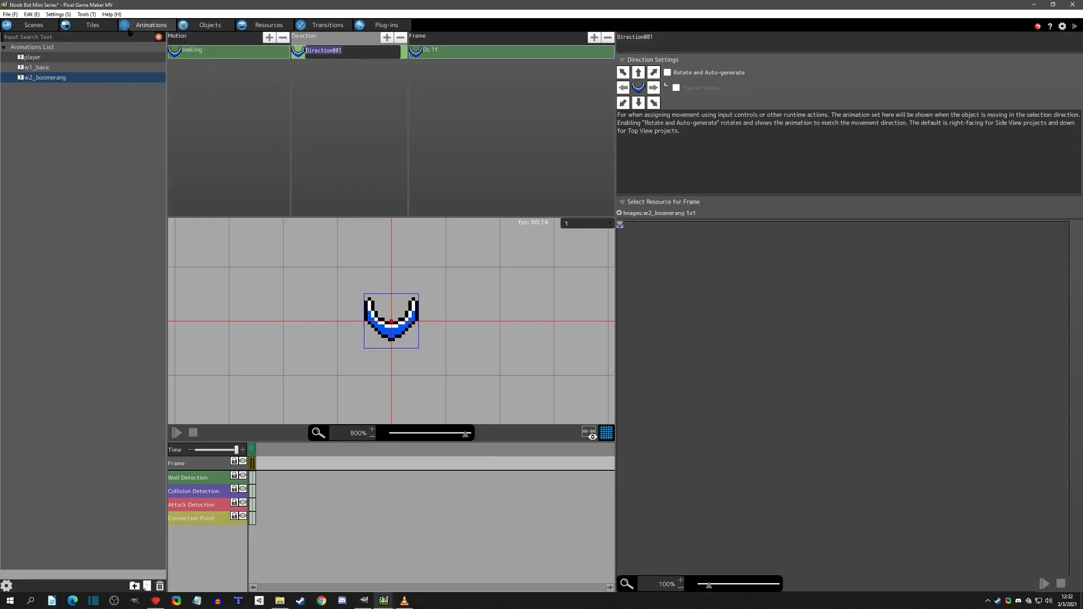
{"action": "type", "text": "sitating"}
{"action": "key", "text": "Return"}
Duplicate the rotating direction's frame and set the second frame's rotation to 360.
{"action": "left_click", "coordinate": [449, 52]}
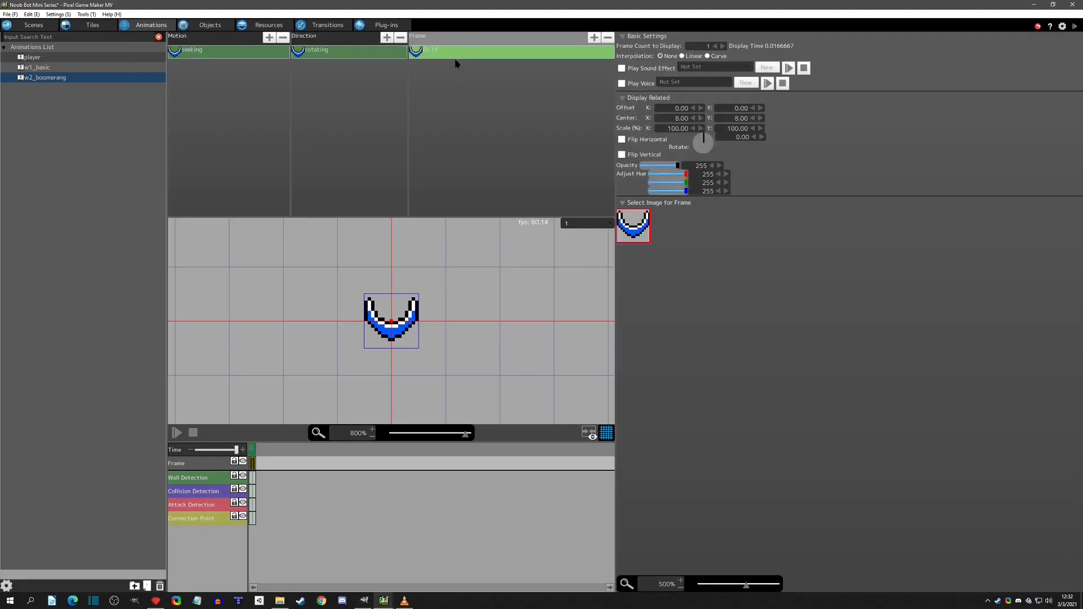
{"action": "left_click", "coordinate": [303, 56]}
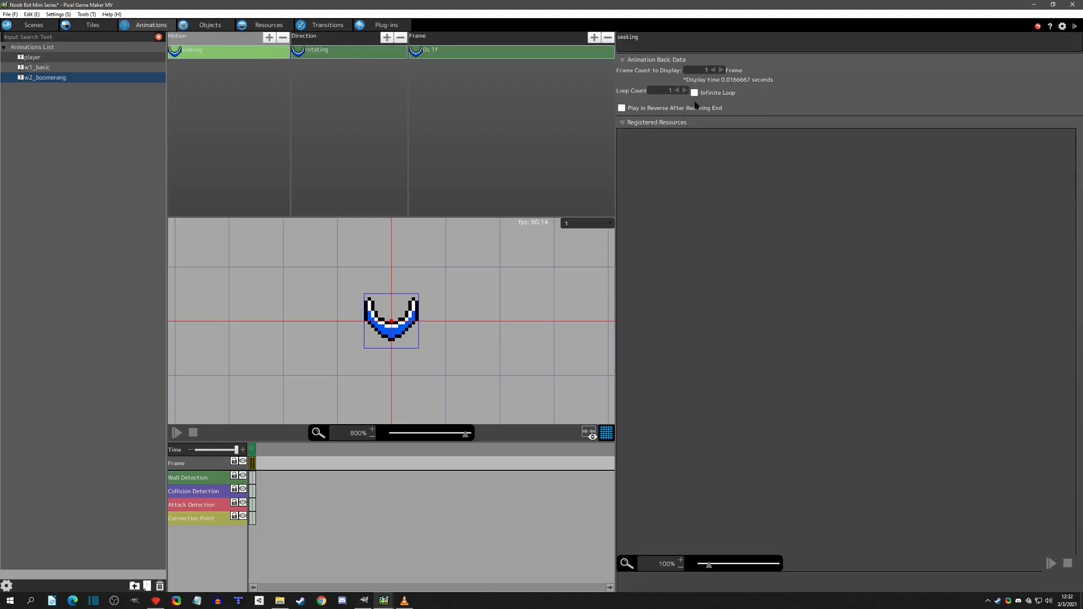
{"action": "left_click", "coordinate": [450, 56]}
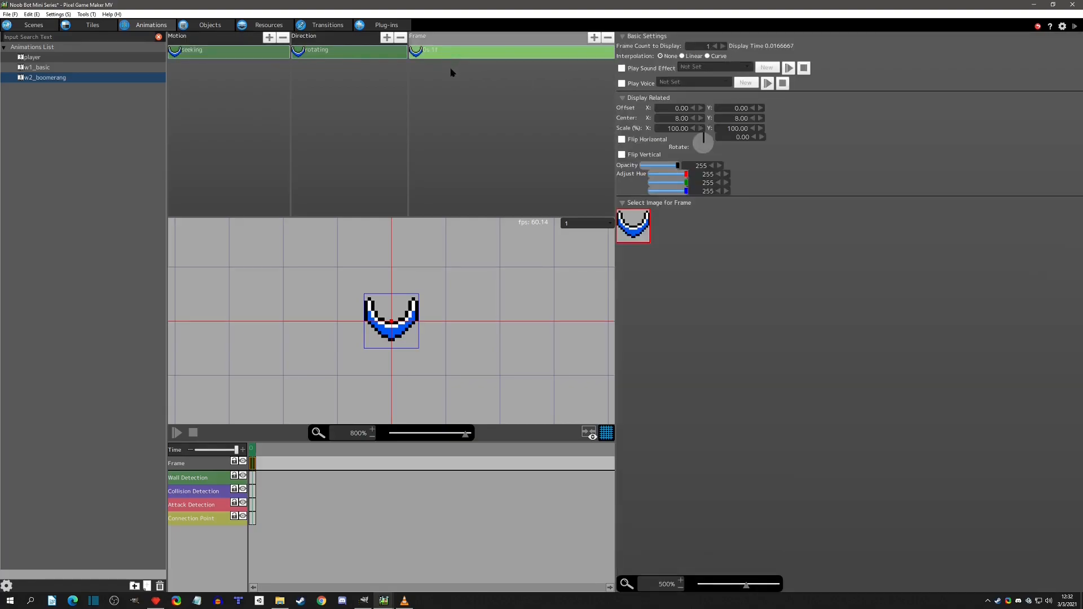
{"action": "key", "text": "ctrl+v"}
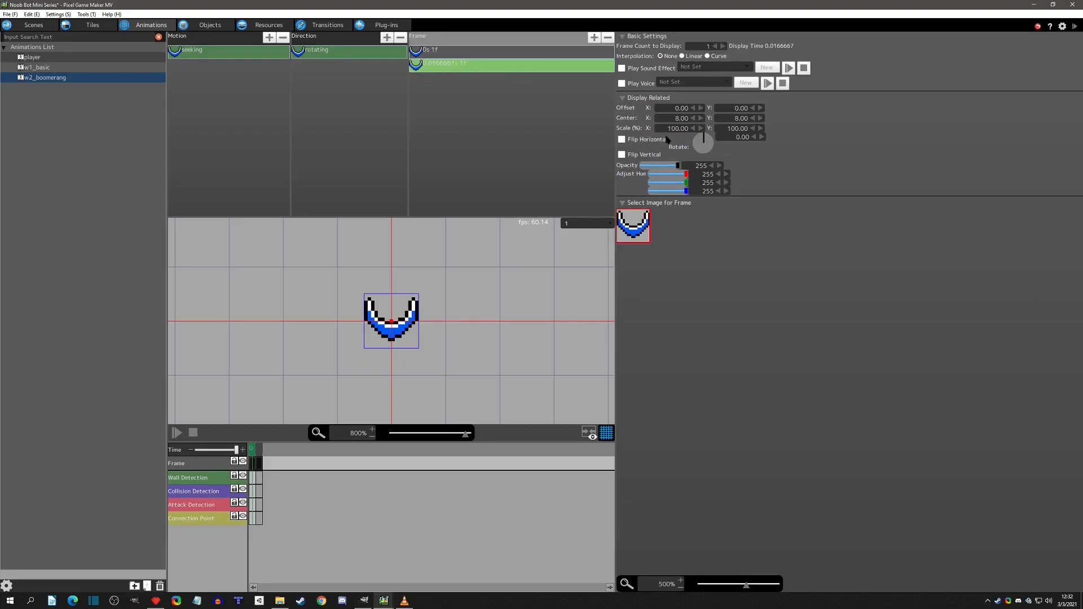
{"action": "left_click_drag", "start_coordinate": [703, 140], "coordinate": [704, 141]}
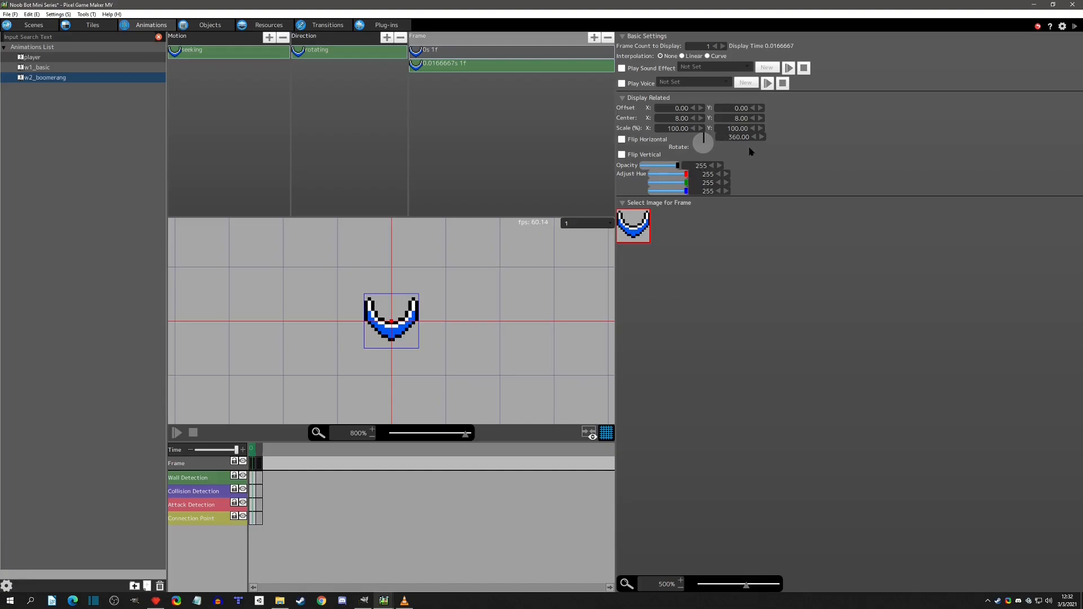
Set the first frame's display count to 10 frames with Linear interpolation.
{"action": "left_click", "coordinate": [440, 54]}
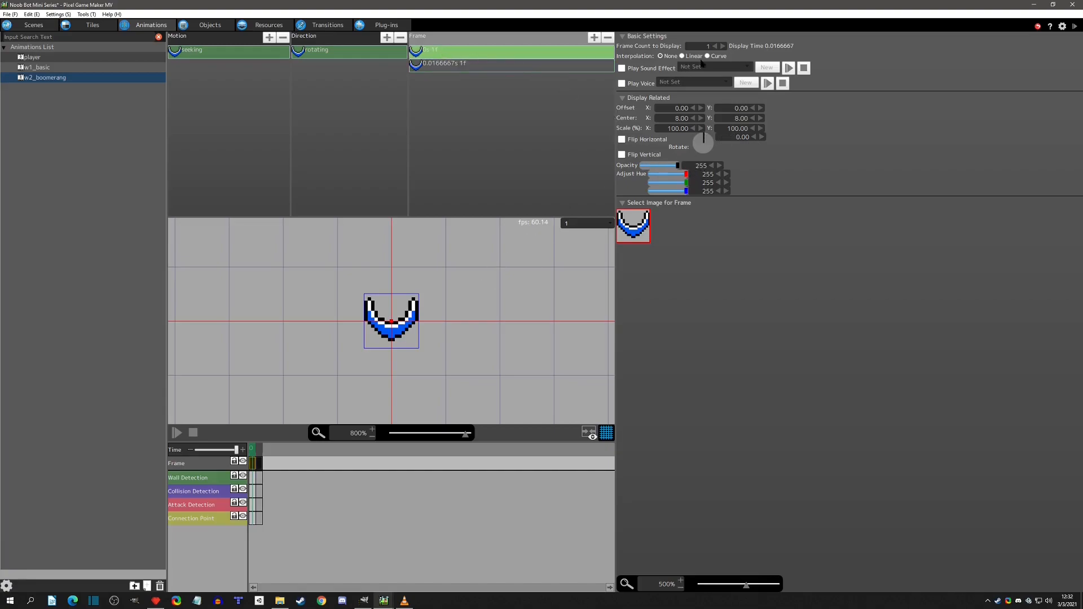
{"action": "left_click", "coordinate": [701, 48]}
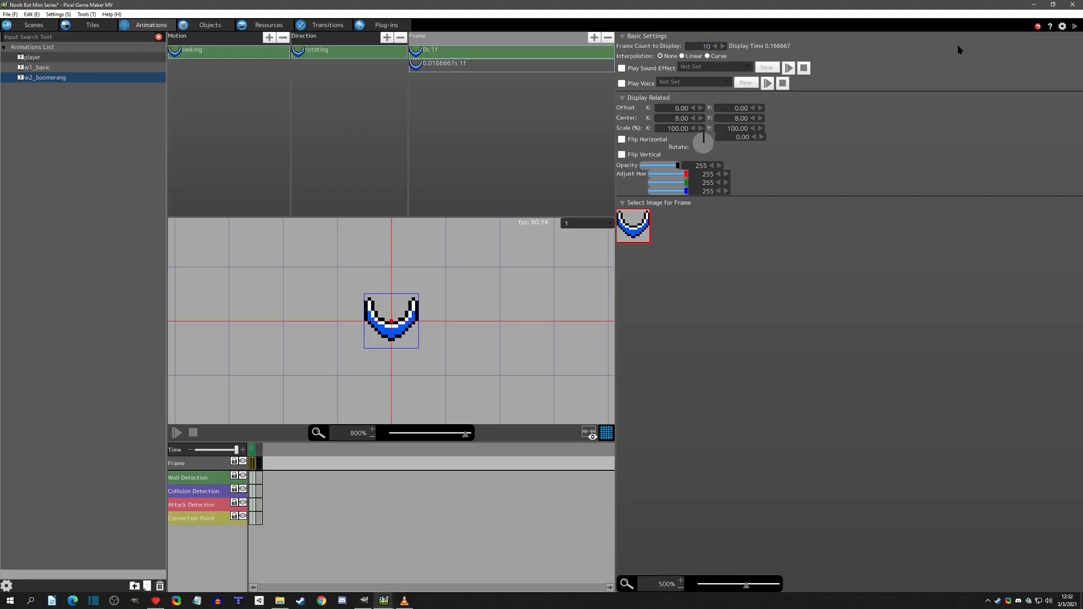
{"action": "type", "text": "10"}
{"action": "key", "text": "Return"}
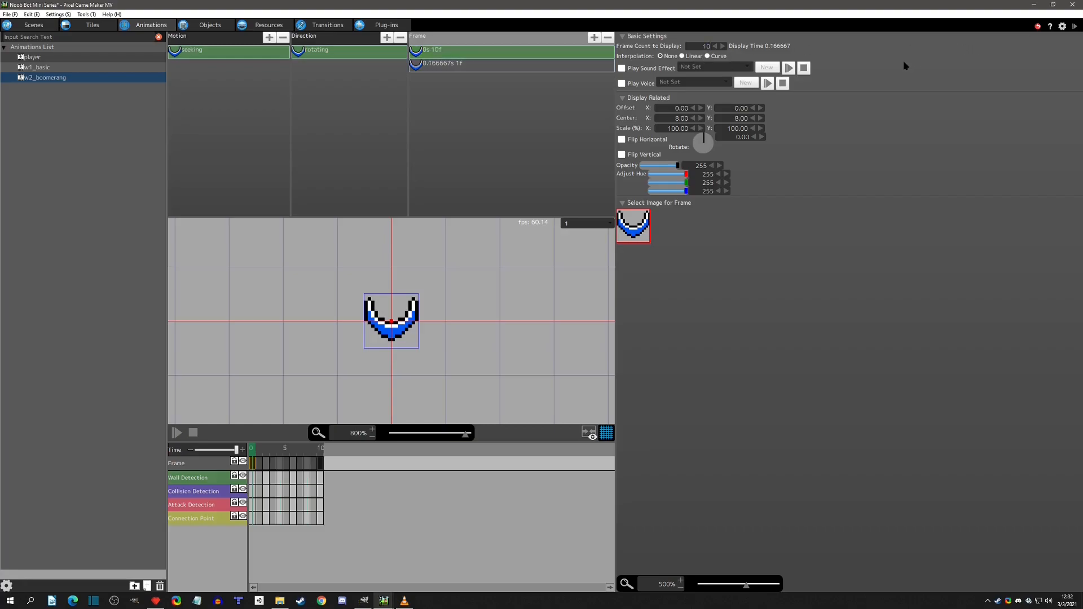
{"action": "left_click", "coordinate": [683, 57]}
Compare the settings of the two rotation frames and preview the spinning boomerang animation.
{"action": "left_click", "coordinate": [448, 65]}
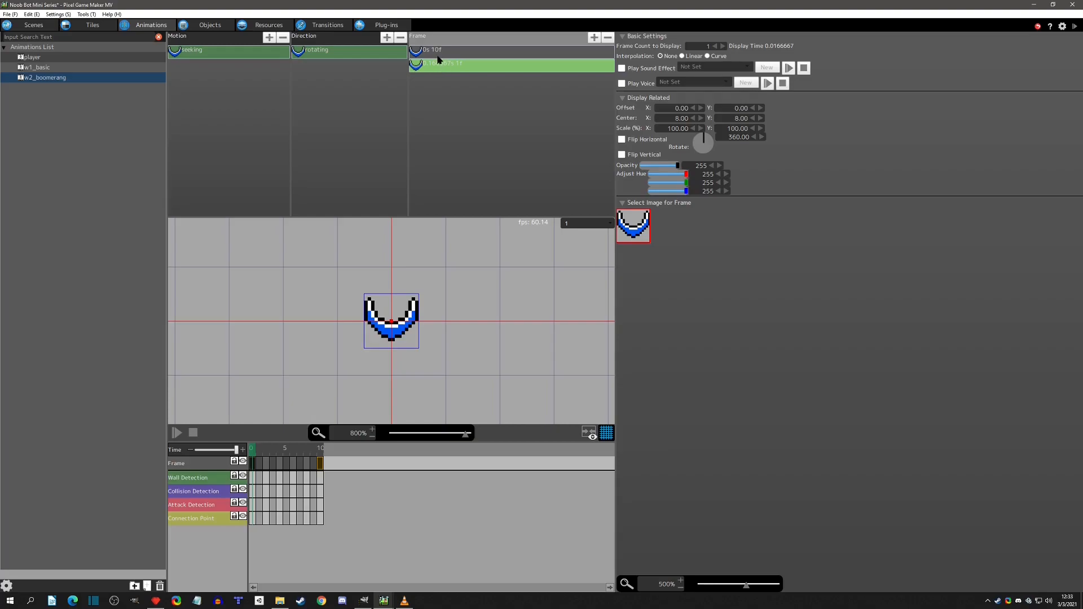
{"action": "left_click", "coordinate": [439, 54]}
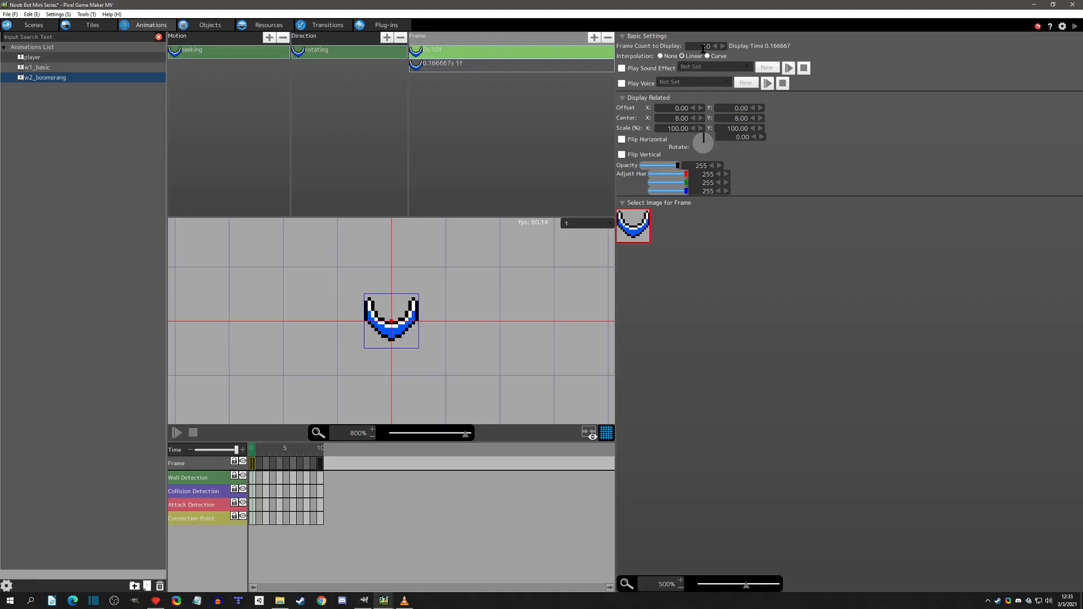
{"action": "left_click", "coordinate": [438, 66]}
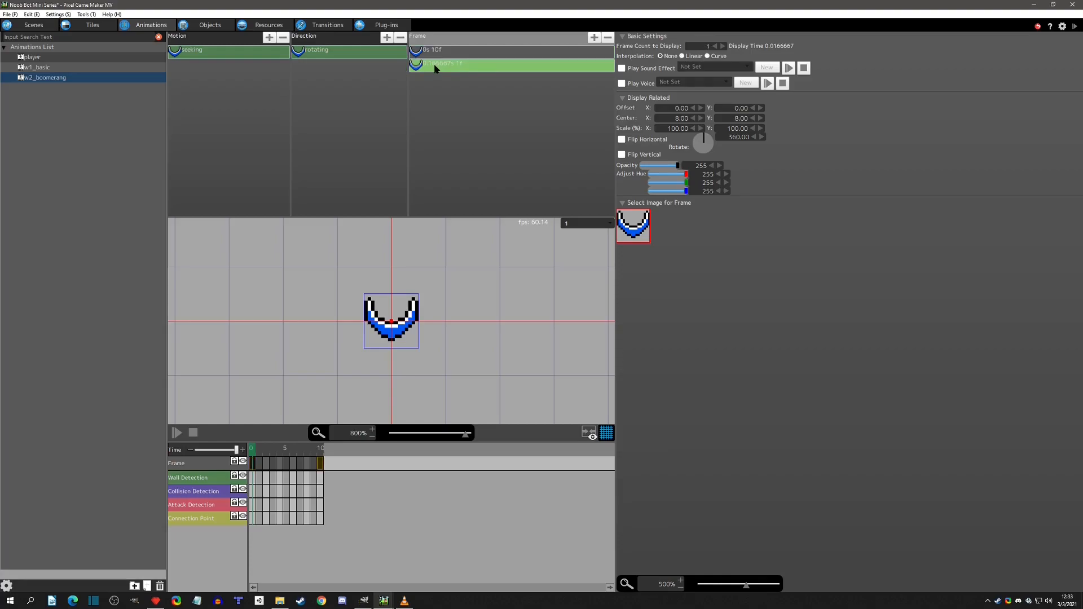
{"action": "left_click", "coordinate": [444, 53]}
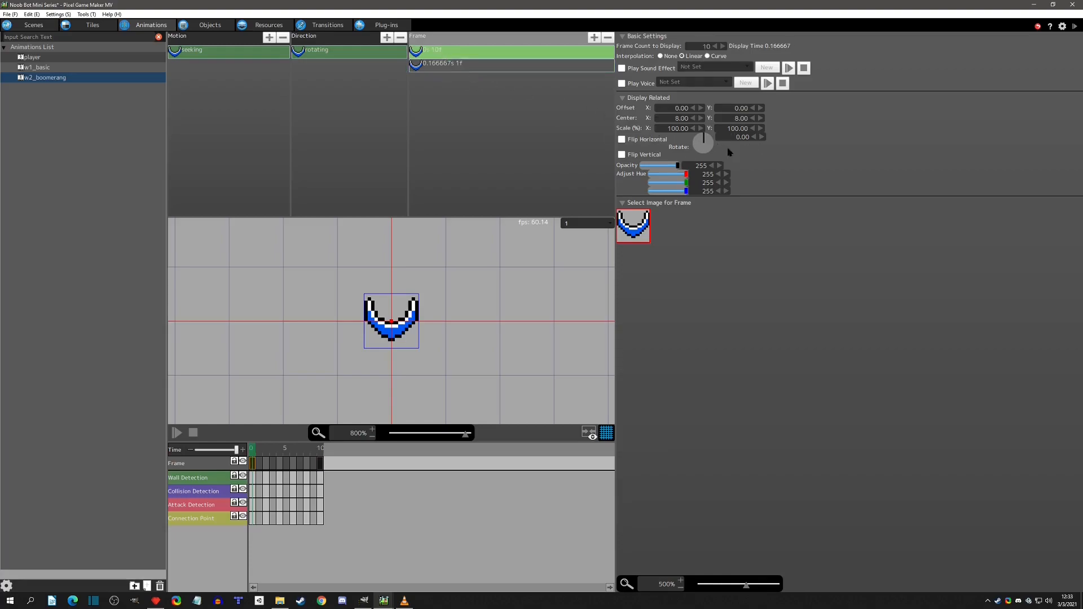
{"action": "left_click", "coordinate": [453, 65]}
{"action": "left_click", "coordinate": [448, 55]}
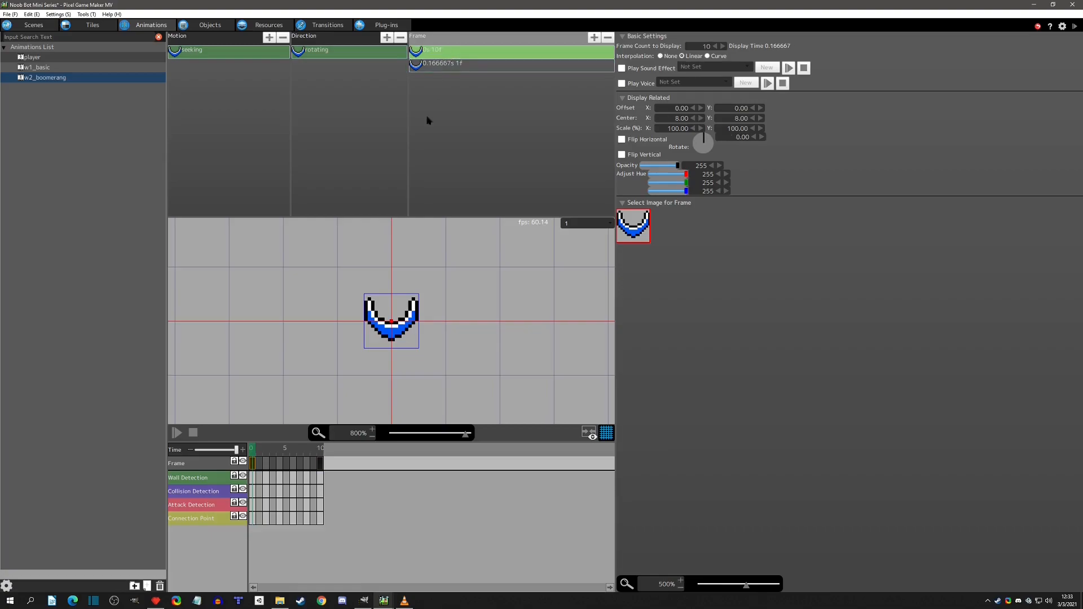
{"action": "left_click", "coordinate": [176, 434]}
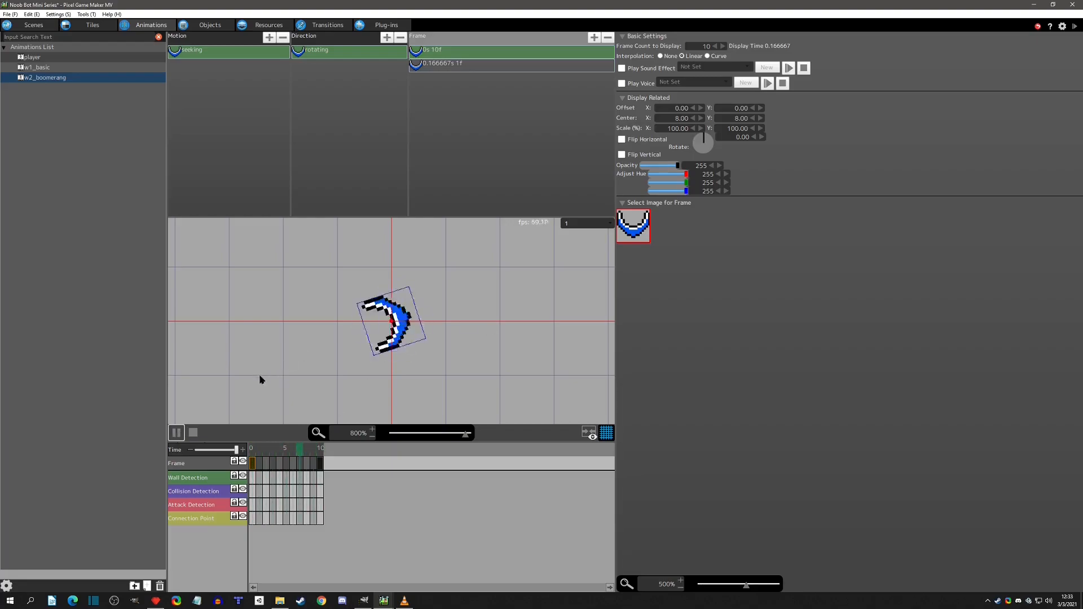
{"action": "left_click", "coordinate": [194, 433]}
Set the first frame's display count to 12 and preview the spin before switching to the objects list.
{"action": "double_click", "coordinate": [699, 46]}
{"action": "type", "text": "12"}
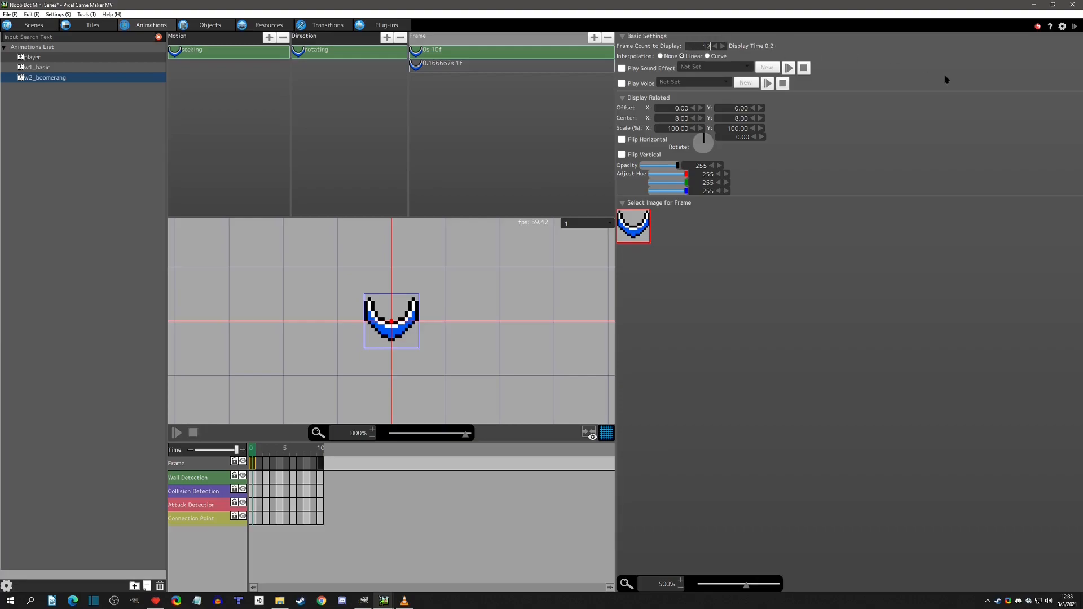
{"action": "left_click", "coordinate": [179, 434]}
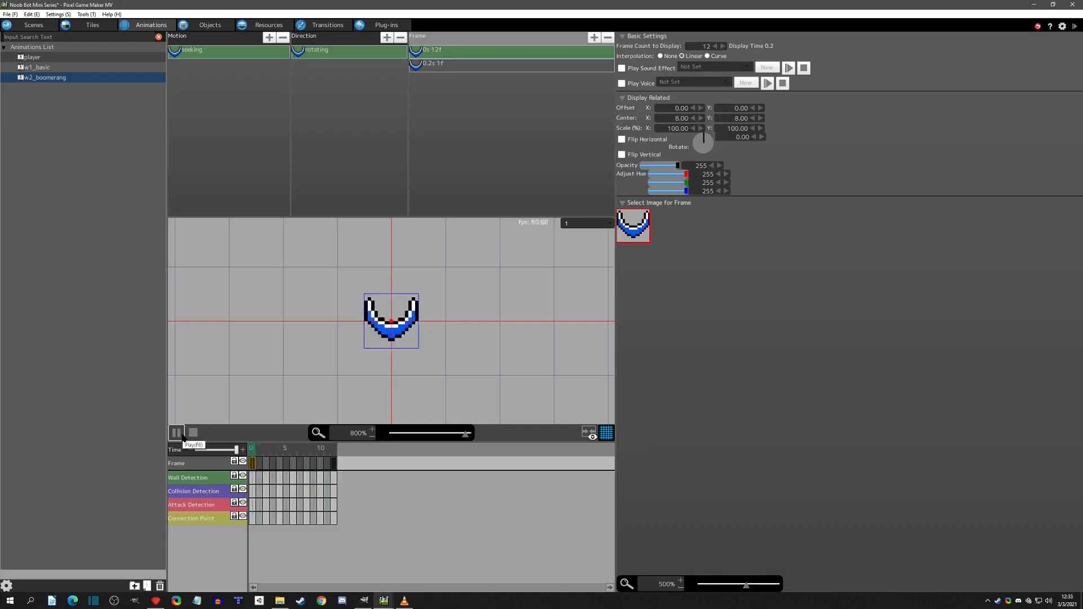
{"action": "left_click", "coordinate": [193, 434]}
{"action": "left_click", "coordinate": [210, 25]}
{"action": "left_click", "coordinate": [43, 100]}
{"action": "right_click", "coordinate": [47, 108]}
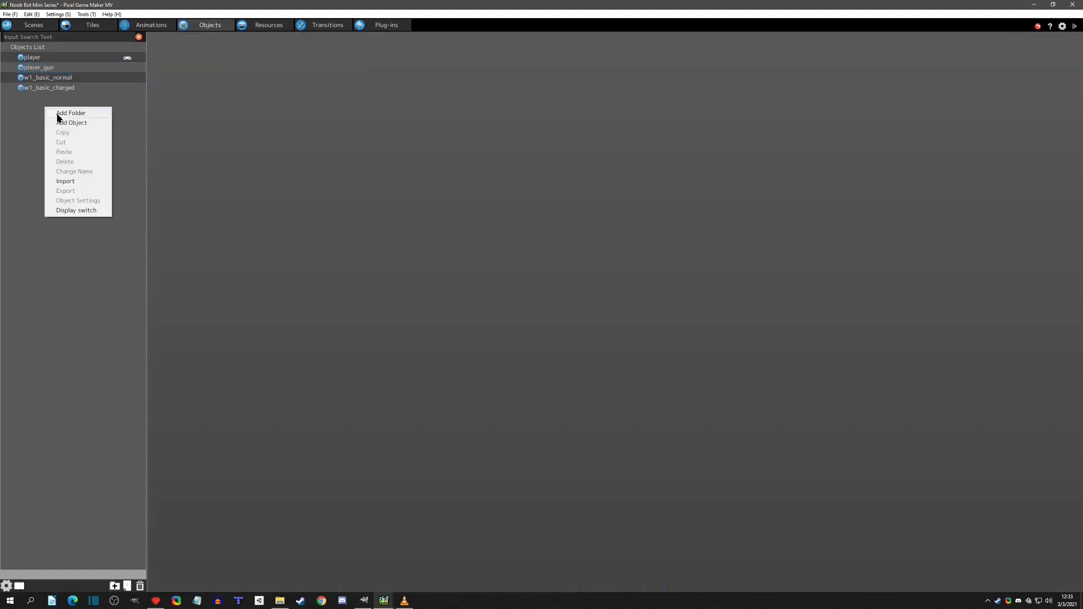
{"action": "left_click", "coordinate": [71, 123]}
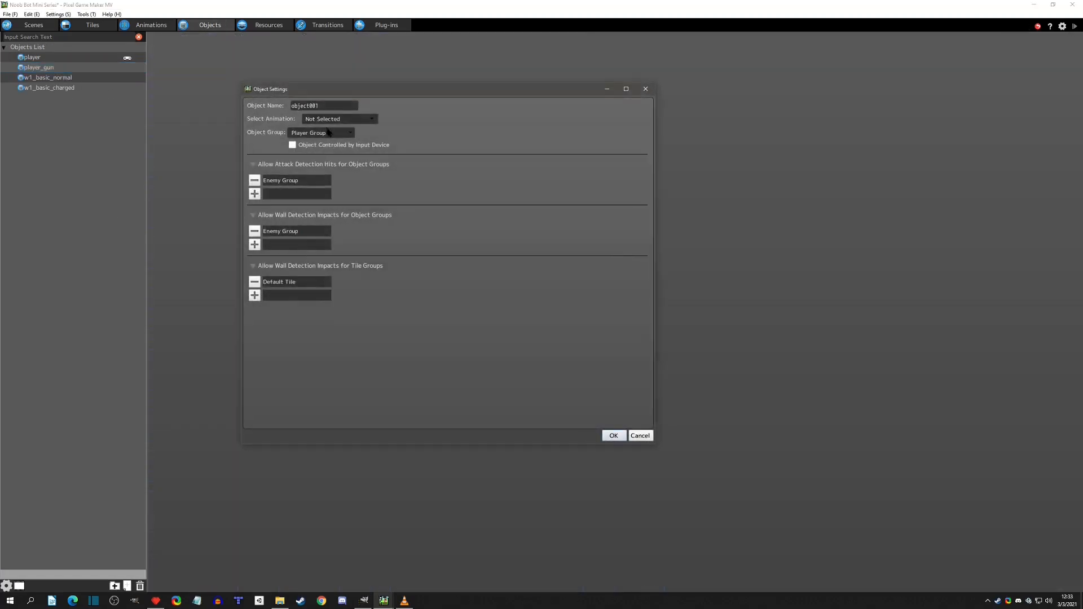
{"action": "left_click", "coordinate": [646, 92]}
Duplicate the w1_basic_normal object in the objects list.
{"action": "left_click", "coordinate": [54, 77]}
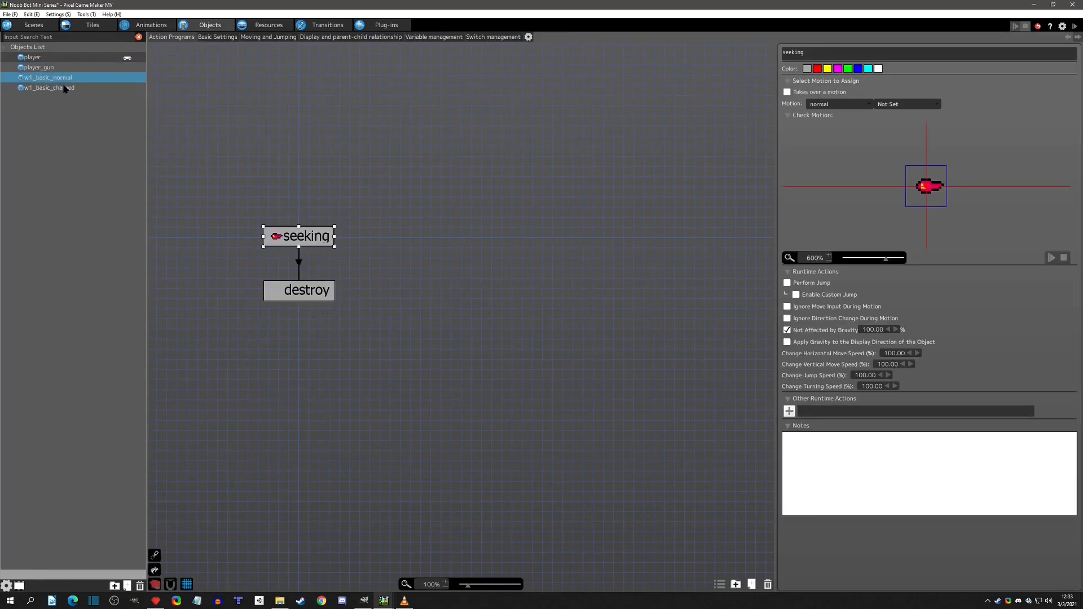
{"action": "key", "text": "ctrl+c"}
{"action": "key", "text": "ctrl+v"}
Rename the duplicated object as w2_boomerang.
{"action": "left_click_drag", "start_coordinate": [45, 88], "coordinate": [123, 98]}
{"action": "double_click", "coordinate": [39, 101]}
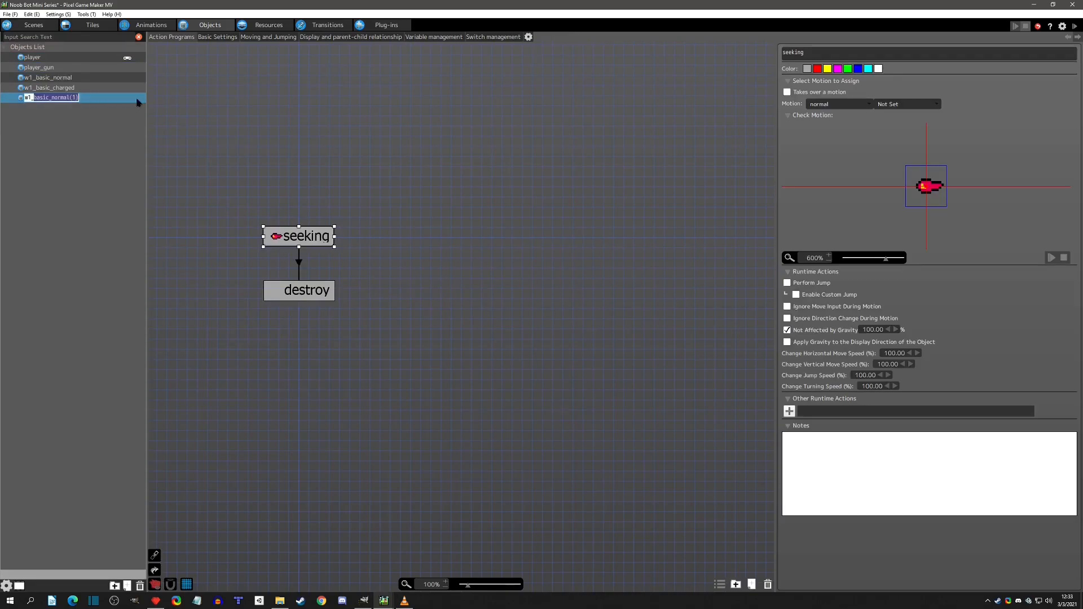
{"action": "type", "text": "boomerang_"}
{"action": "key", "text": "Return"}
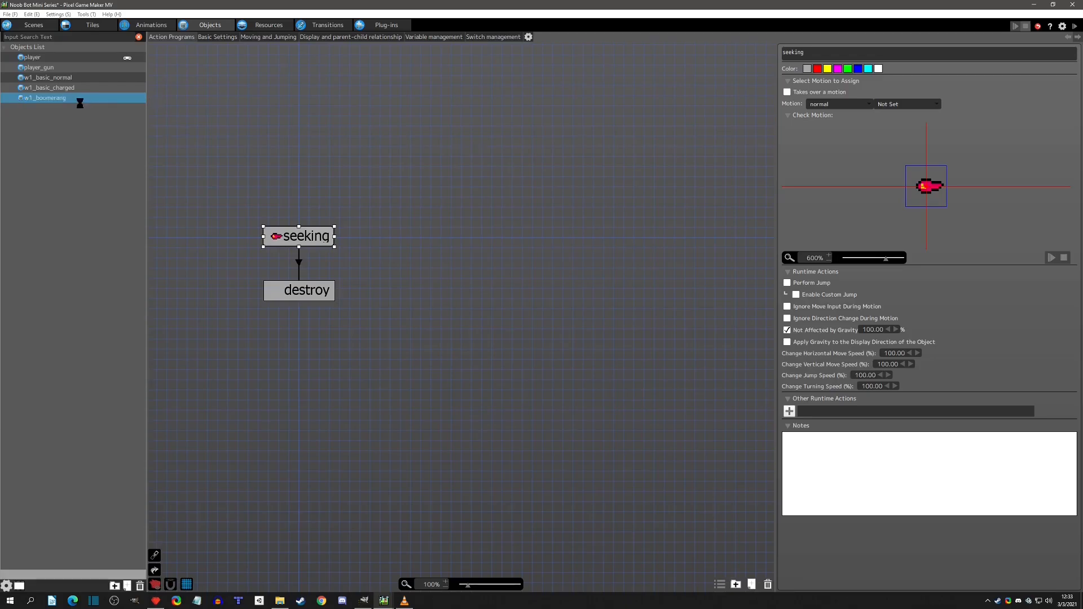
{"action": "double_click", "coordinate": [28, 99]}
{"action": "left_click", "coordinate": [33, 99]}
{"action": "key", "text": "BackSpace"}
{"action": "type", "text": "2"}
{"action": "key", "text": "Return"}
Assign the w2_boomerang animation to the w2_boomerang object, accepting the animation reset, and set its seeking action's motion to seeking.
{"action": "right_click", "coordinate": [71, 100]}
{"action": "left_click", "coordinate": [96, 195]}
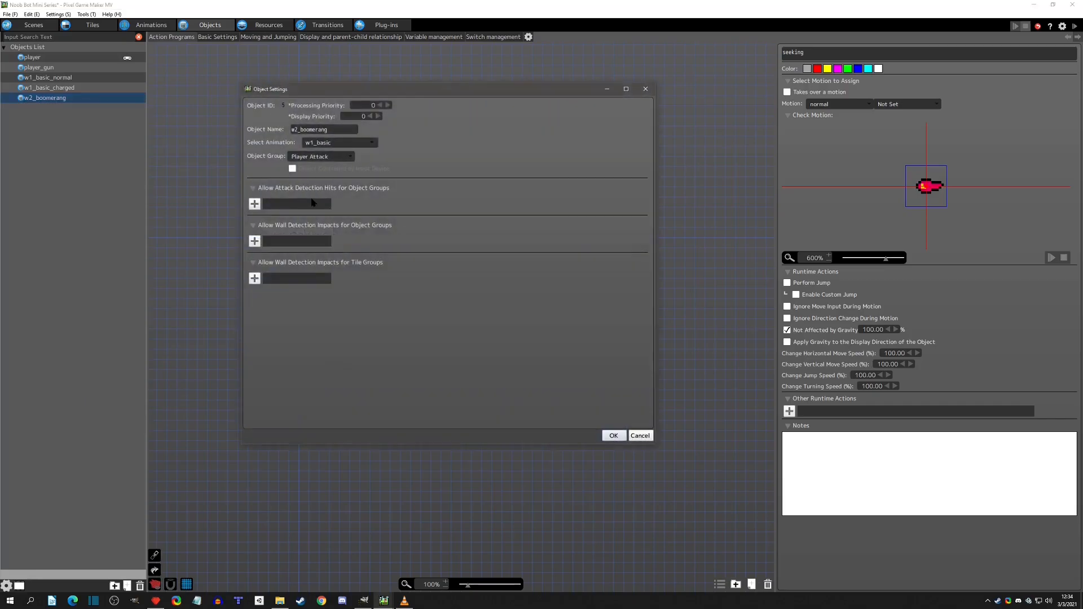
{"action": "left_click", "coordinate": [337, 142]}
{"action": "left_click", "coordinate": [341, 185]}
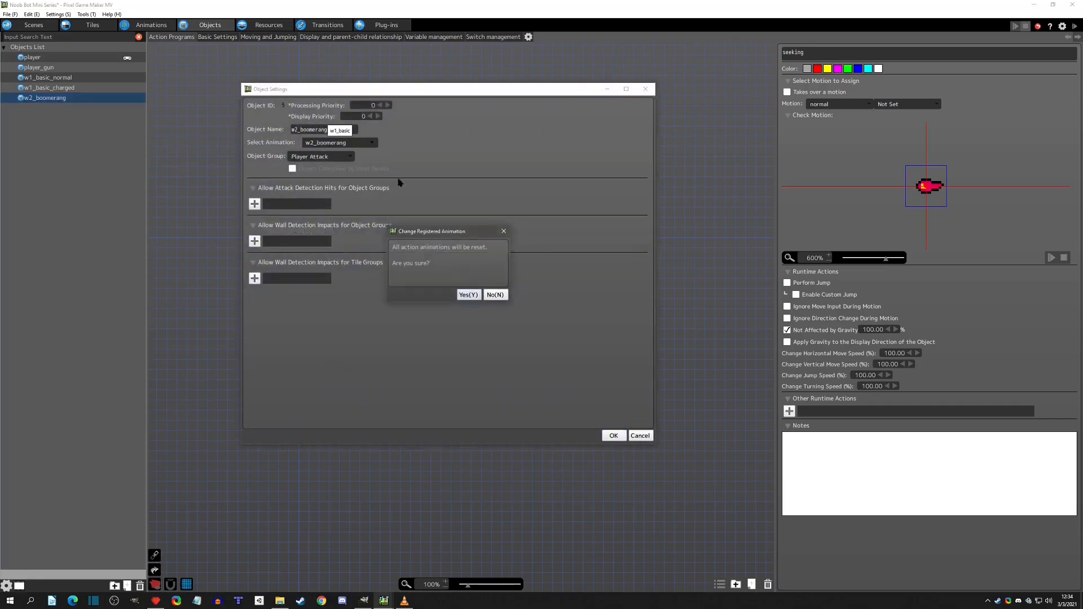
{"action": "left_click", "coordinate": [468, 294]}
{"action": "left_click", "coordinate": [613, 437]}
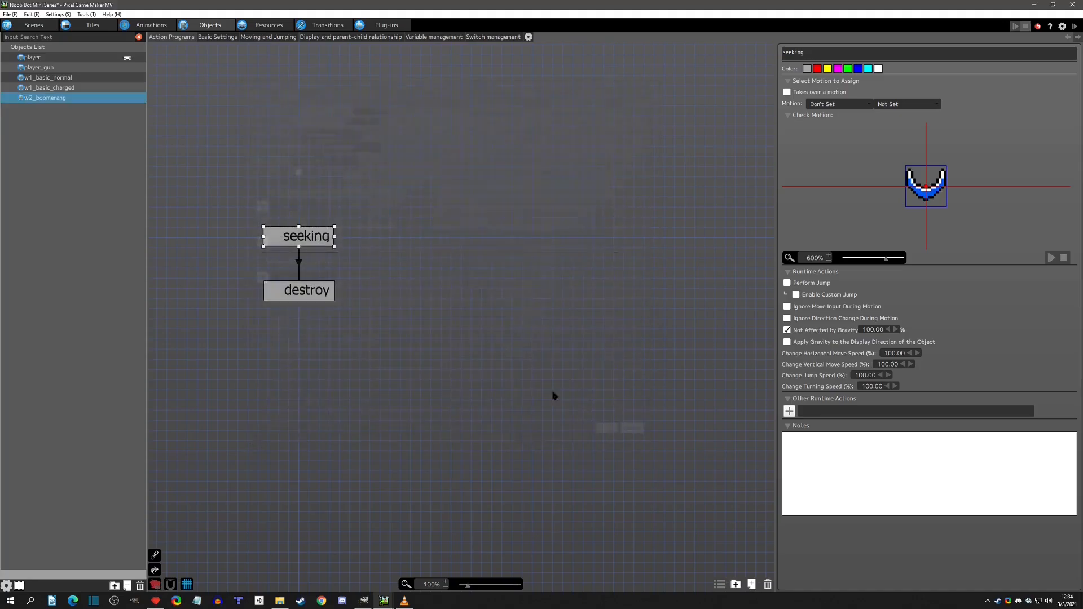
{"action": "left_click", "coordinate": [840, 104]}
{"action": "left_click", "coordinate": [847, 121]}
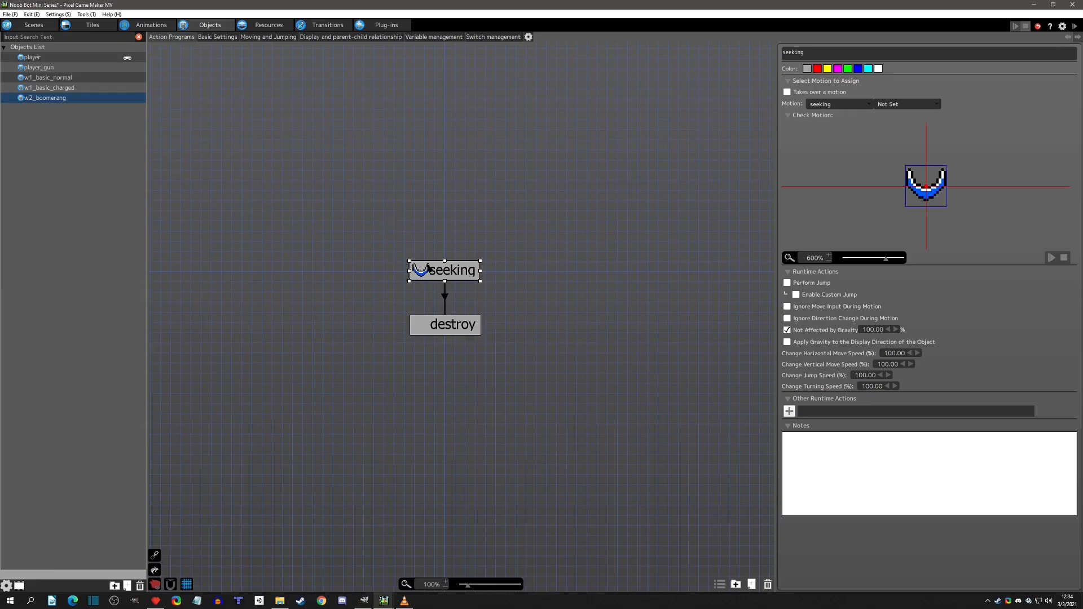
Duplicate the w1_basic_normal bullet in player_gun's bullet settings and rename the copy w2_boomerang.
{"action": "left_click", "coordinate": [57, 68]}
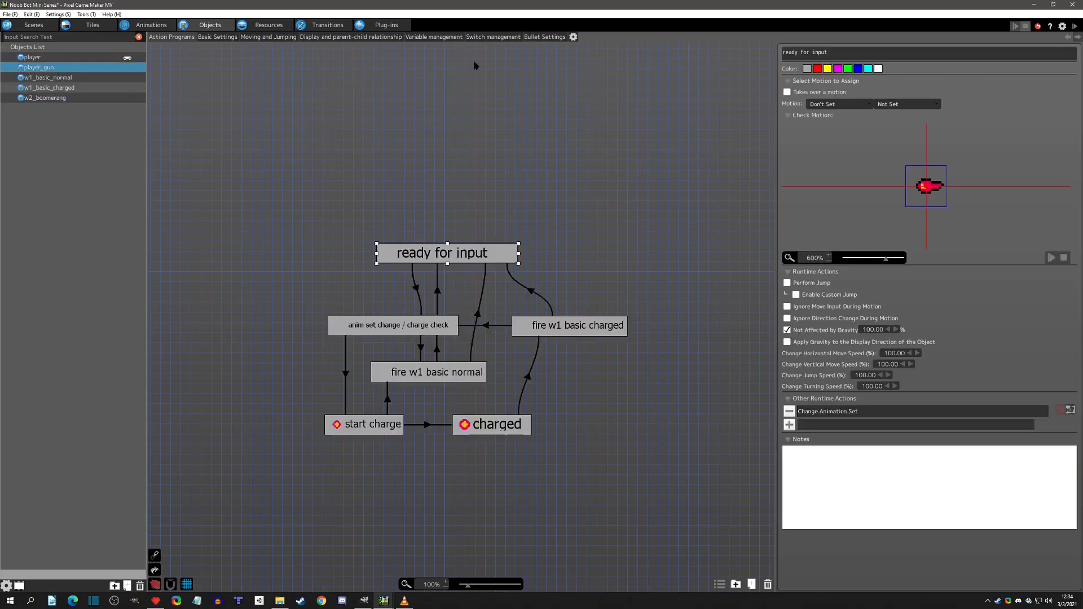
{"action": "left_click", "coordinate": [546, 38]}
{"action": "left_click", "coordinate": [219, 63]}
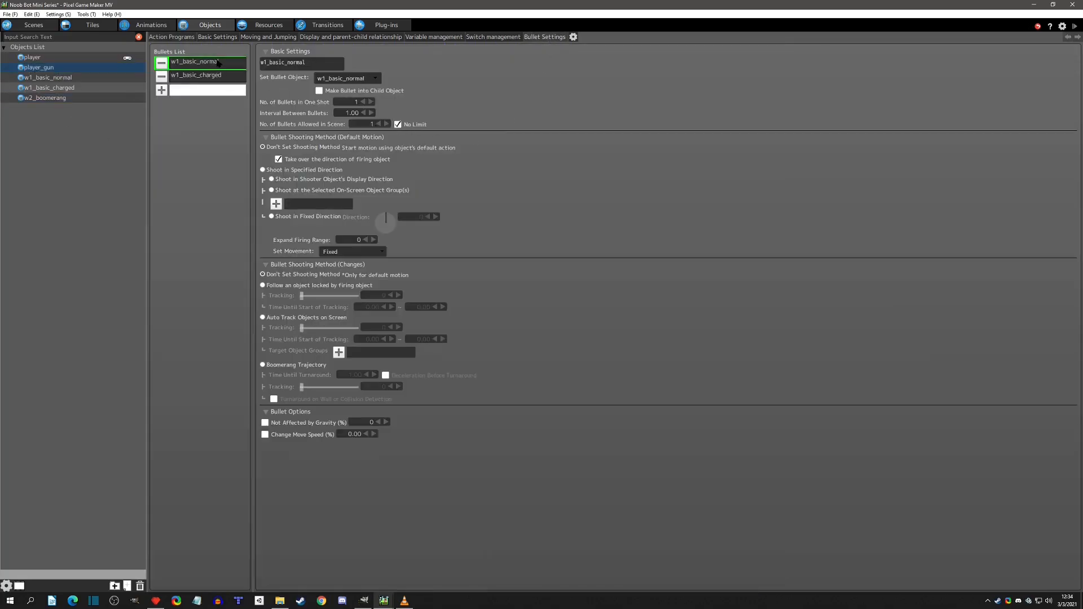
{"action": "key", "text": "ctrl+v"}
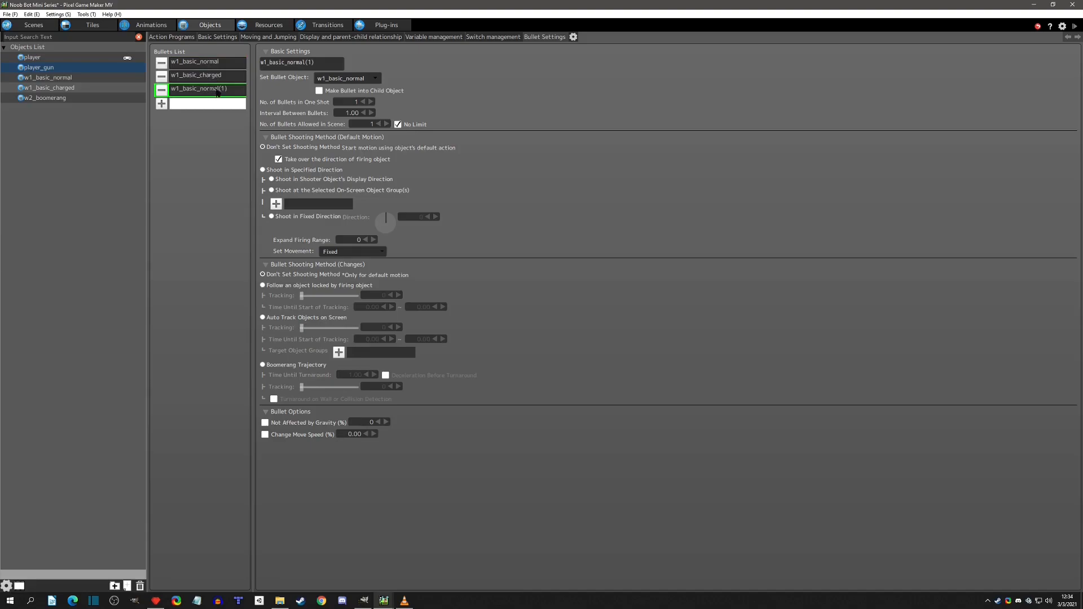
{"action": "left_click", "coordinate": [321, 64]}
{"action": "left_click_drag", "start_coordinate": [321, 65], "coordinate": [292, 63]}
{"action": "key", "text": "BackSpace"}
{"action": "key", "text": "BackSpace"}
{"action": "key", "text": "BackSpace"}
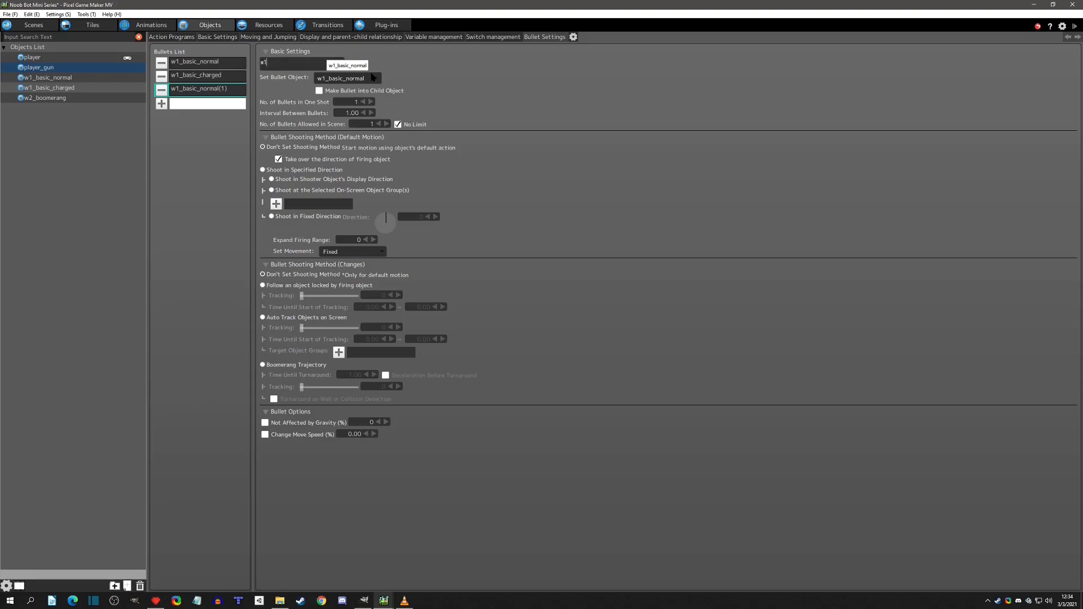
{"action": "key", "text": "Return"}
Set the w2_boomerang bullet to use the w2_boomerang object and limit the bullets allowed in the scene to 3.
{"action": "left_click", "coordinate": [377, 78]}
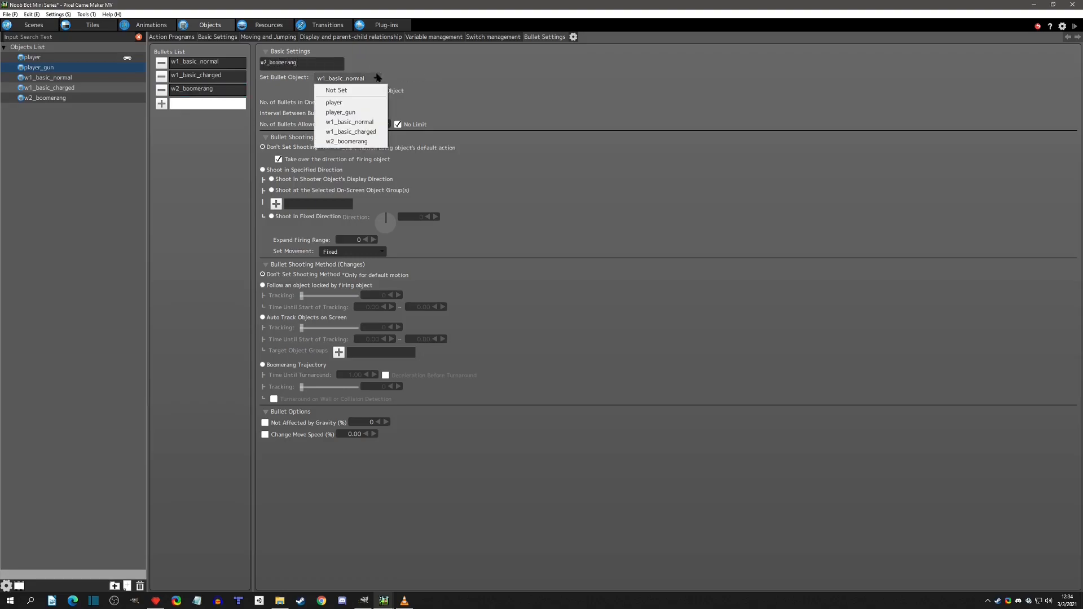
{"action": "left_click", "coordinate": [349, 141]}
{"action": "left_click", "coordinate": [397, 124]}
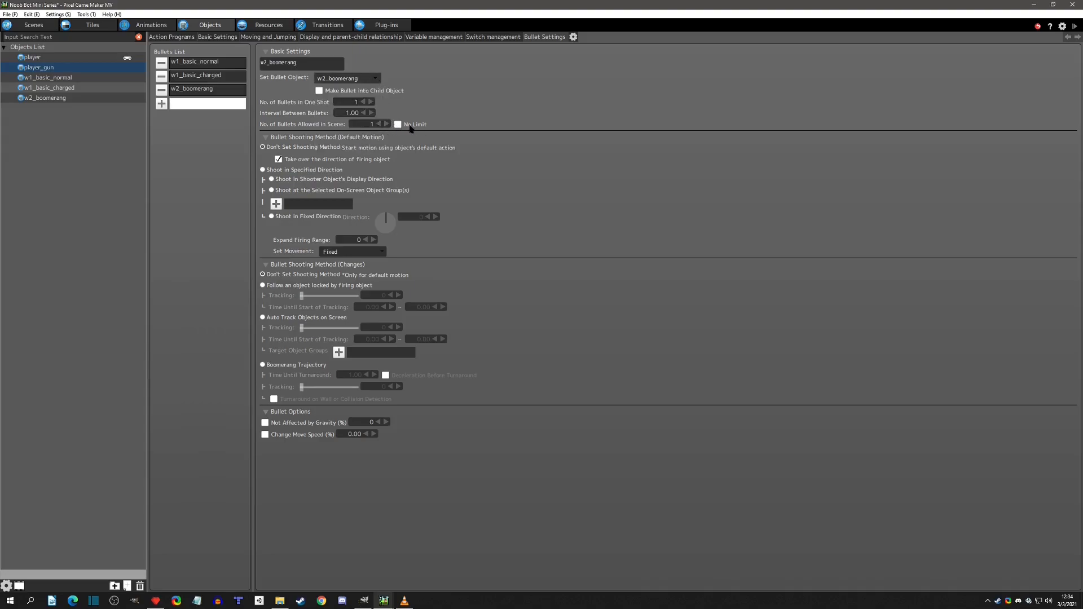
{"action": "double_click", "coordinate": [371, 124]}
{"action": "type", "text": "3"}
Rename player_gun's "ready for input" action as "ready for to fire basic" and colour it cyan.
{"action": "left_click", "coordinate": [166, 37]}
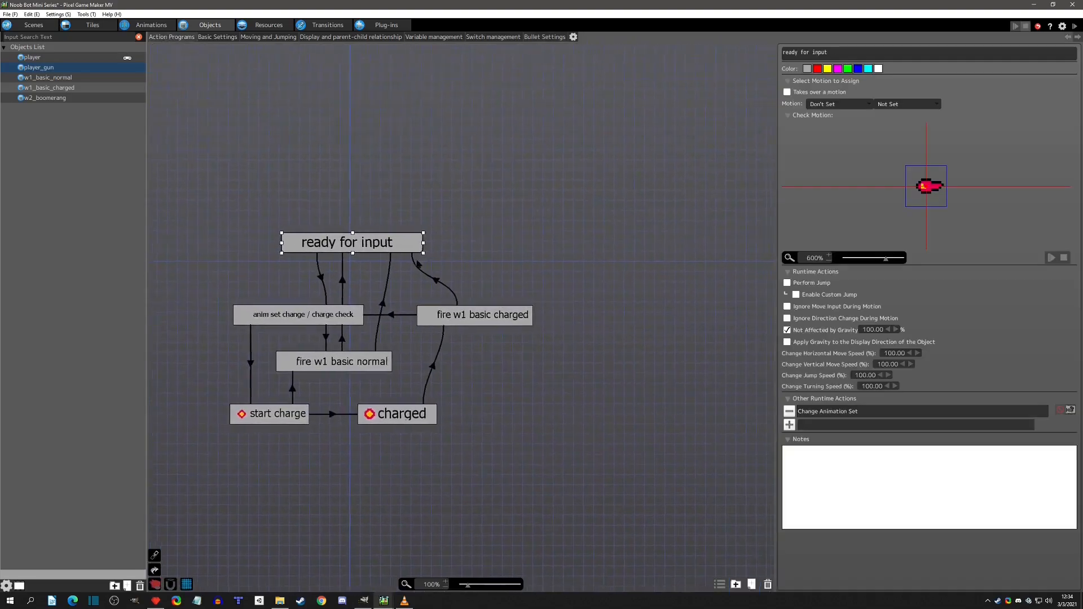
{"action": "middle_click_drag", "start_coordinate": [420, 261], "coordinate": [368, 263]}
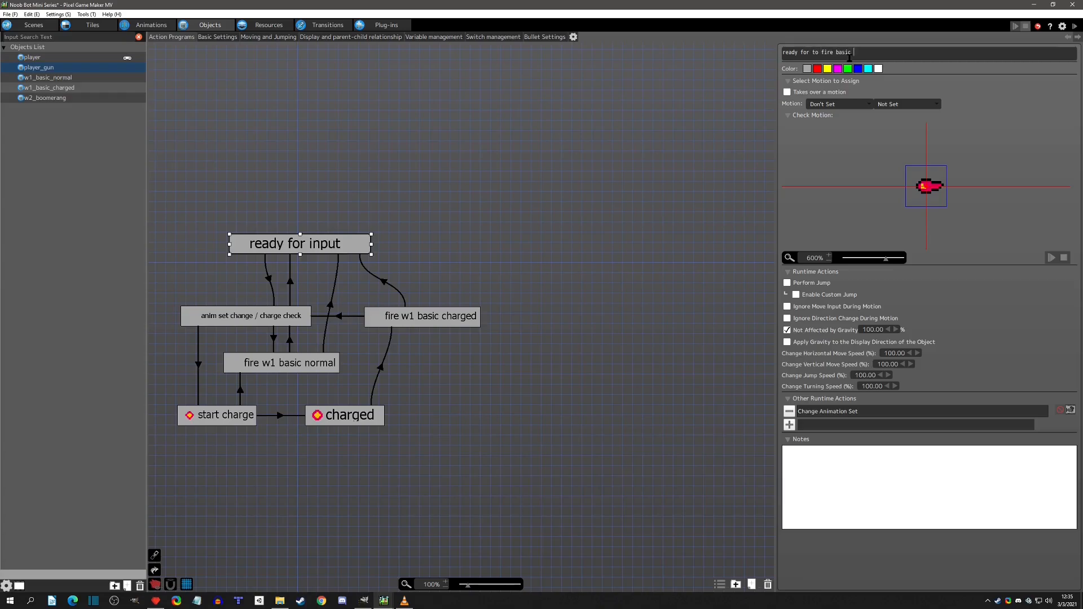
{"action": "key", "text": "Return"}
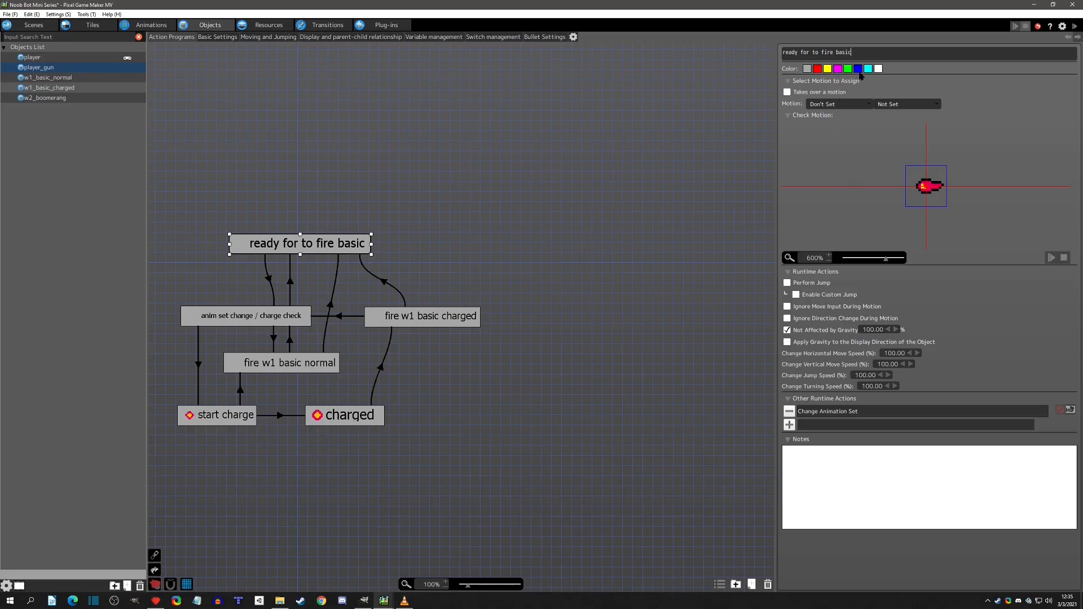
{"action": "left_click", "coordinate": [867, 69]}
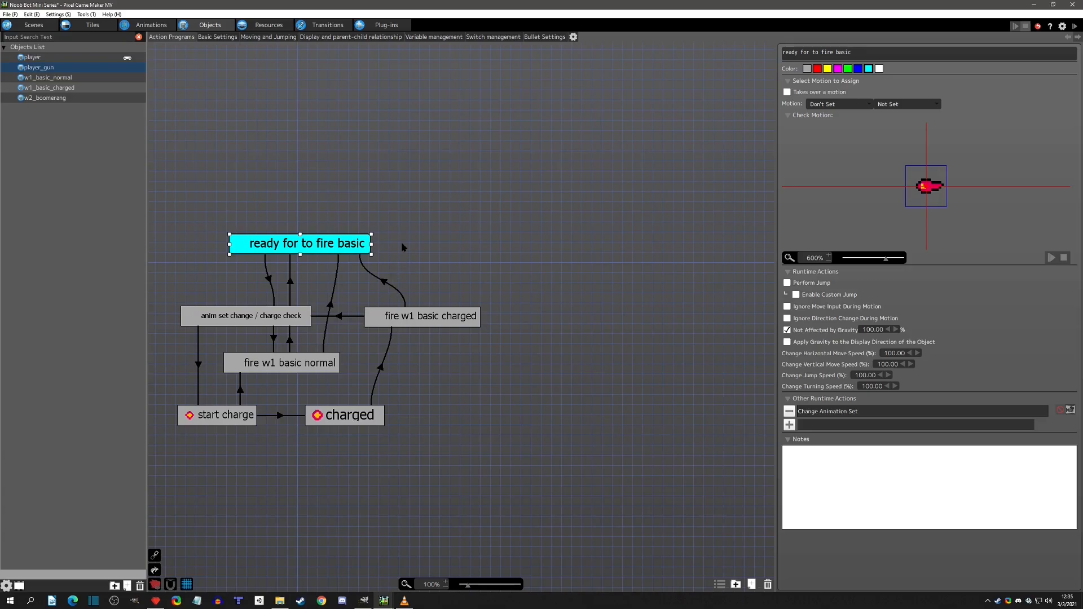
Duplicate the cyan ready action to the empty area beside the existing actions and rename the copy "ready to fire boomerang".
{"action": "key", "text": "ctrl+v"}
{"action": "left_click", "coordinate": [543, 244]}
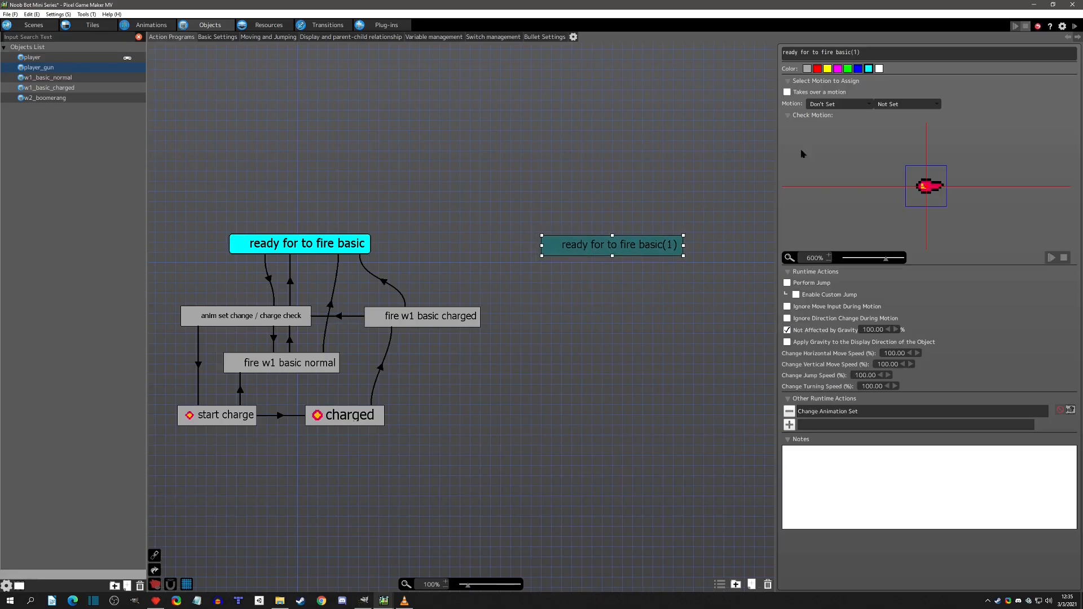
{"action": "key", "text": "shift+Left"}
{"action": "key", "text": "shift+Left"}
{"action": "key", "text": "shift+Left"}
{"action": "key", "text": "shift+Left"}
{"action": "key", "text": "shift+Left"}
{"action": "key", "text": "shift+Left"}
{"action": "key", "text": "shift+Left"}
{"action": "key", "text": "shift+Left"}
{"action": "key", "text": "shift+Left"}
{"action": "key", "text": "shift+Left"}
{"action": "key", "text": "shift+Left"}
{"action": "key", "text": "shift+Left"}
{"action": "key", "text": "shift+Left"}
{"action": "type", "text": "b"}
{"action": "type", "text": "ang"}
Correct the original ready action's name to "ready to fire basic".
{"action": "left_click", "coordinate": [304, 250]}
{"action": "key", "text": "BackSpace"}
{"action": "key", "text": "BackSpace"}
{"action": "key", "text": "BackSpace"}
{"action": "key", "text": "BackSpace"}
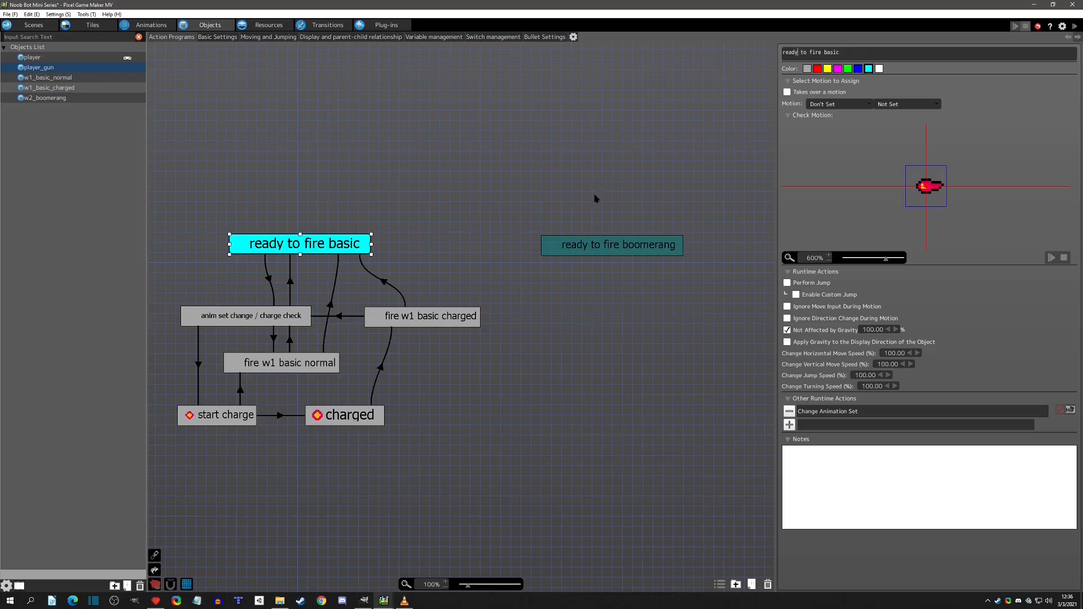
Change the player animation set to 3 in the "ready to fire boomerang" action's Change Animation Set runtime action.
{"action": "left_click", "coordinate": [612, 253]}
{"action": "left_click_drag", "start_coordinate": [629, 244], "coordinate": [630, 244]}
{"action": "left_click", "coordinate": [445, 128]}
{"action": "left_click", "coordinate": [315, 244]}
{"action": "left_click", "coordinate": [499, 100]}
{"action": "left_click", "coordinate": [630, 248]}
{"action": "double_click", "coordinate": [841, 412]}
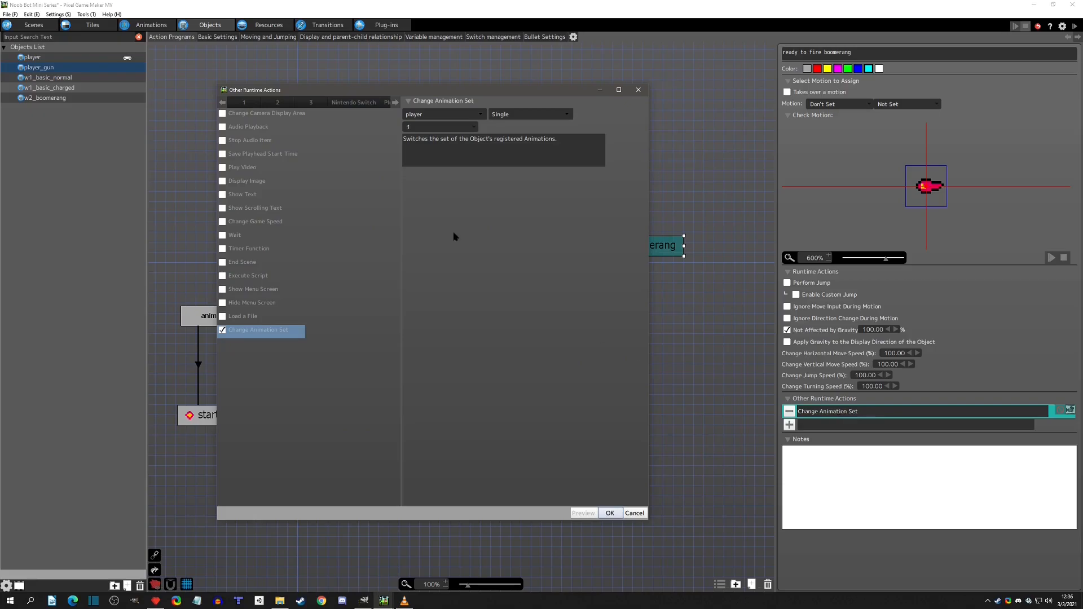
{"action": "left_click", "coordinate": [425, 128]}
{"action": "left_click", "coordinate": [416, 167]}
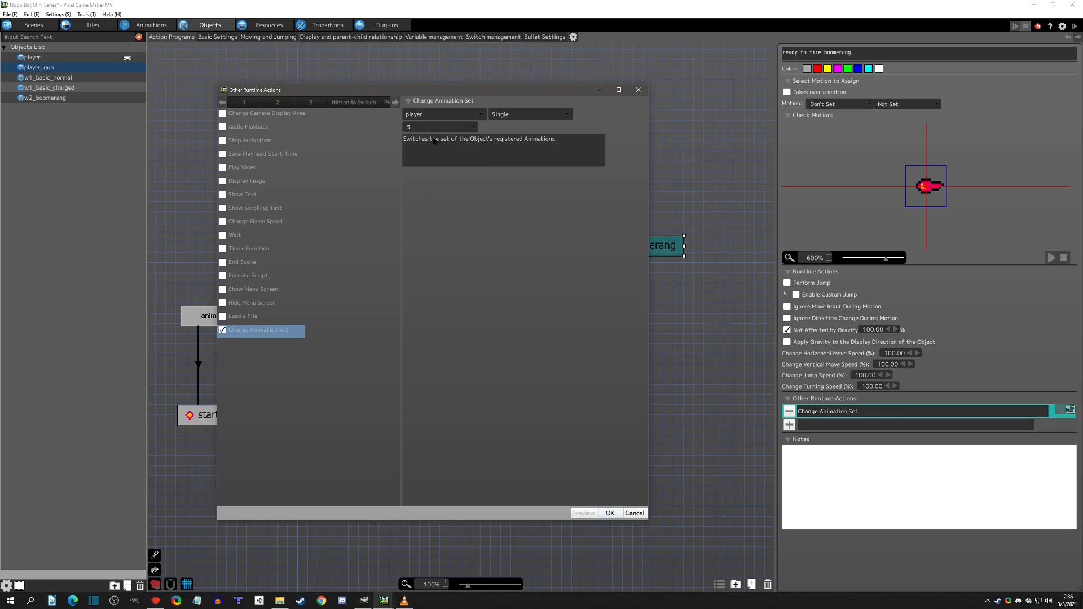
{"action": "left_click", "coordinate": [609, 514]}
Make "ready to fire boomerang" the default action of player_gun.
{"action": "right_click", "coordinate": [617, 249]}
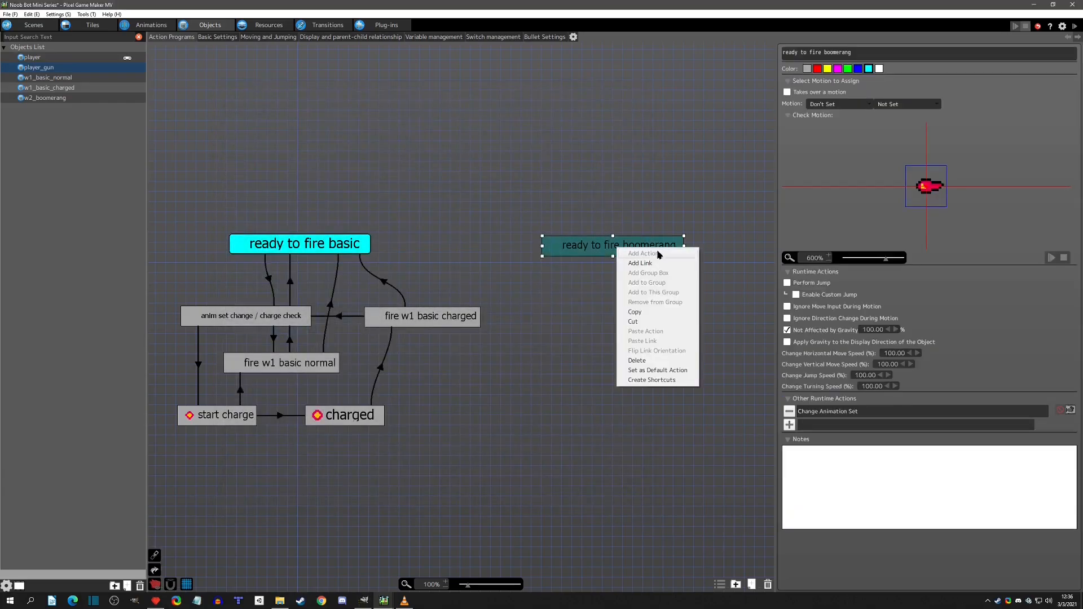
{"action": "left_click", "coordinate": [641, 370]}
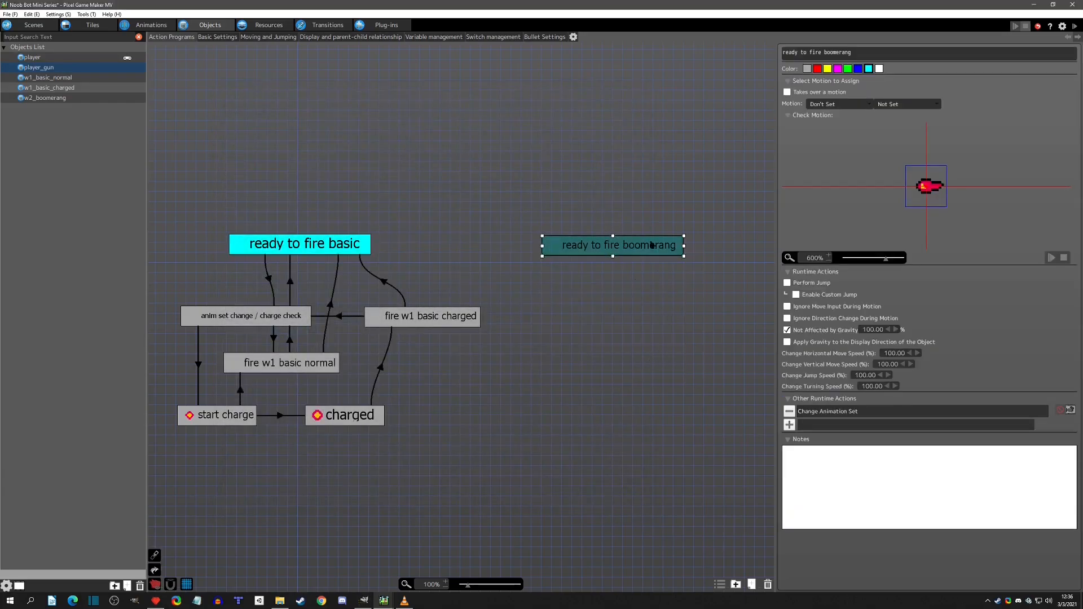
{"action": "left_click", "coordinate": [709, 257]}
Test play the game, moving and jumping with the player to check the boomerang colour set, and close the game window.
{"action": "left_click", "coordinate": [1075, 27]}
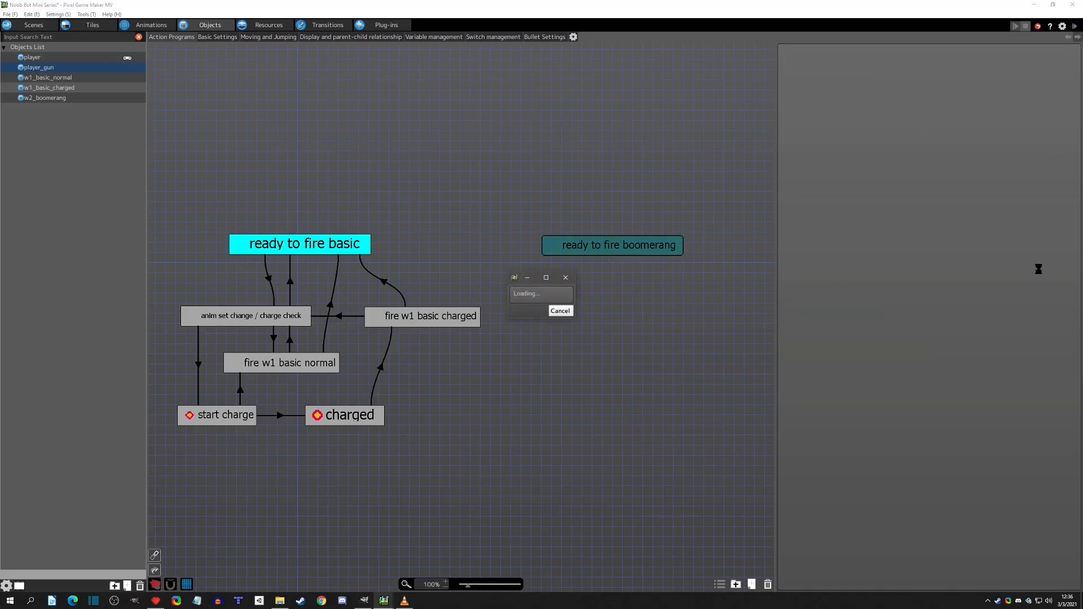
{"action": "key", "text": "Right"}
{"action": "key", "text": "space"}
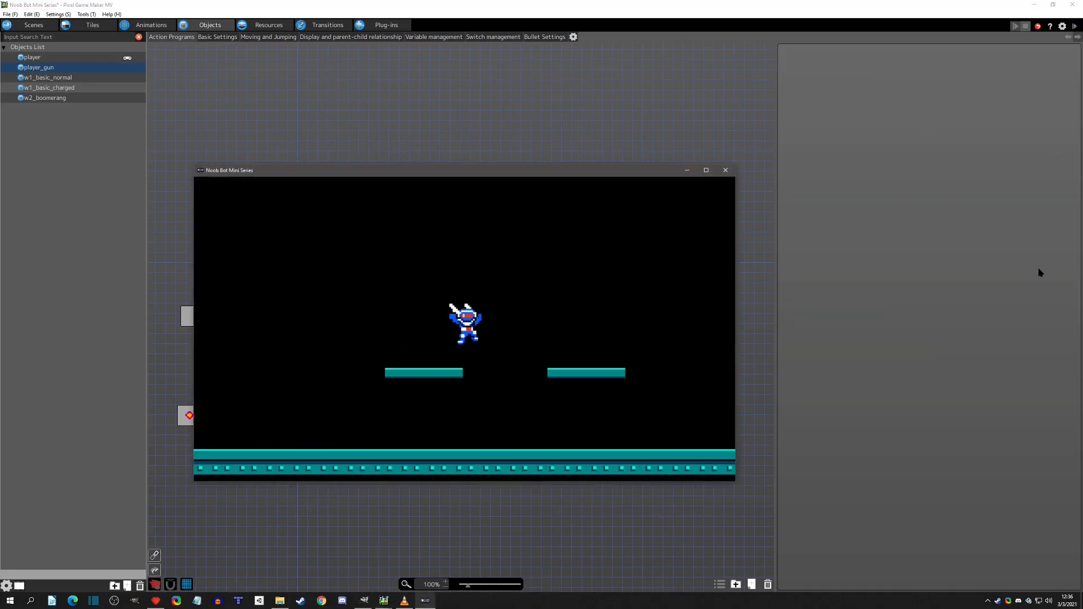
{"action": "key", "text": "space"}
{"action": "key", "text": "Left"}
{"action": "key", "text": "Right"}
{"action": "key", "text": "space"}
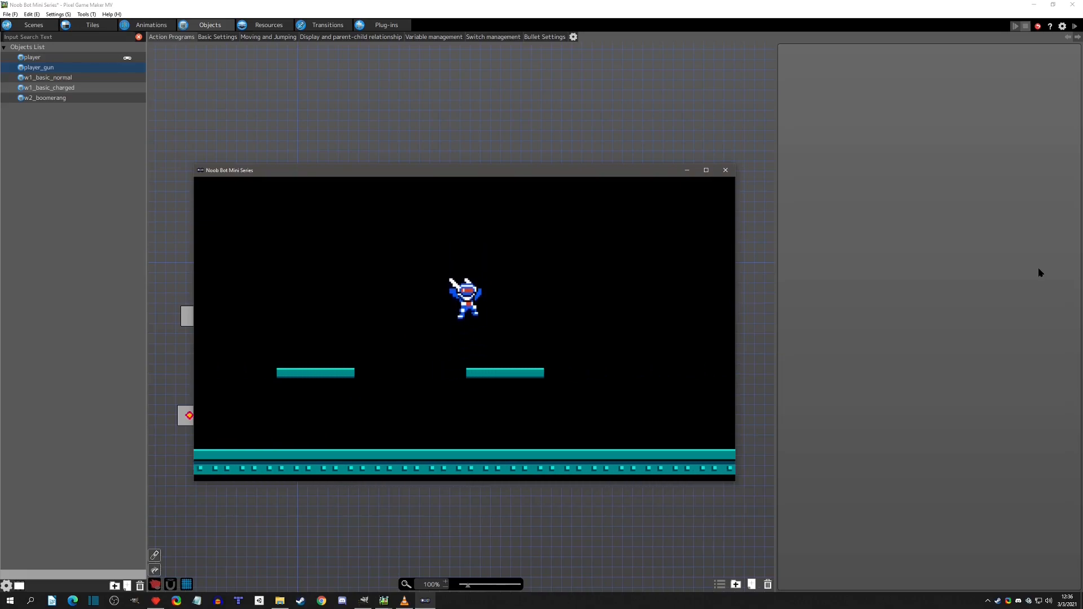
{"action": "left_click_drag", "start_coordinate": [605, 172], "coordinate": [605, 345]}
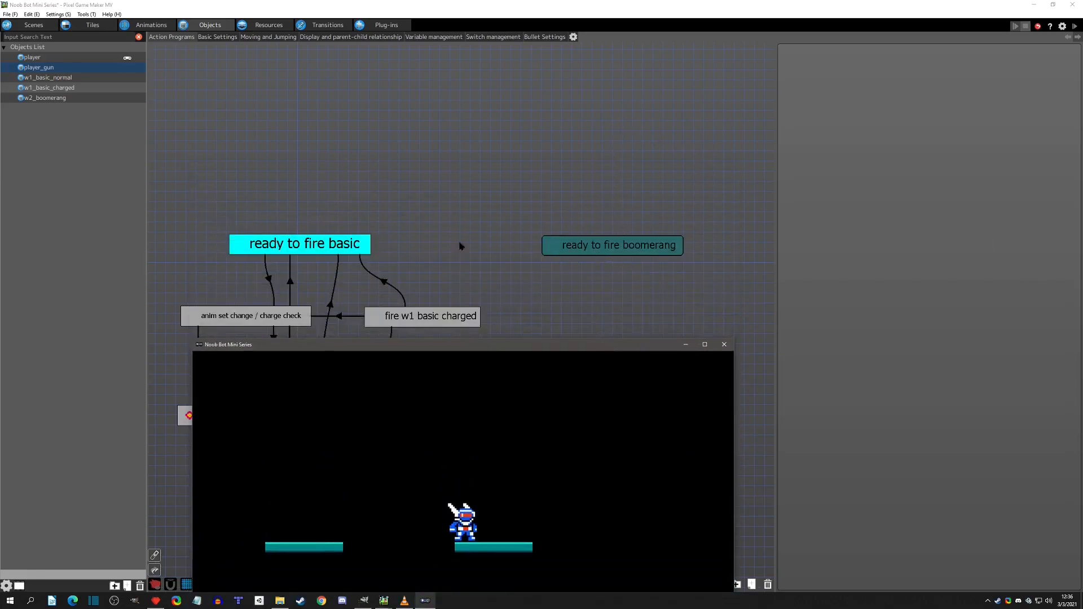
{"action": "left_click_drag", "start_coordinate": [508, 345], "coordinate": [510, 173]}
{"action": "key", "text": "Left"}
{"action": "key", "text": "space"}
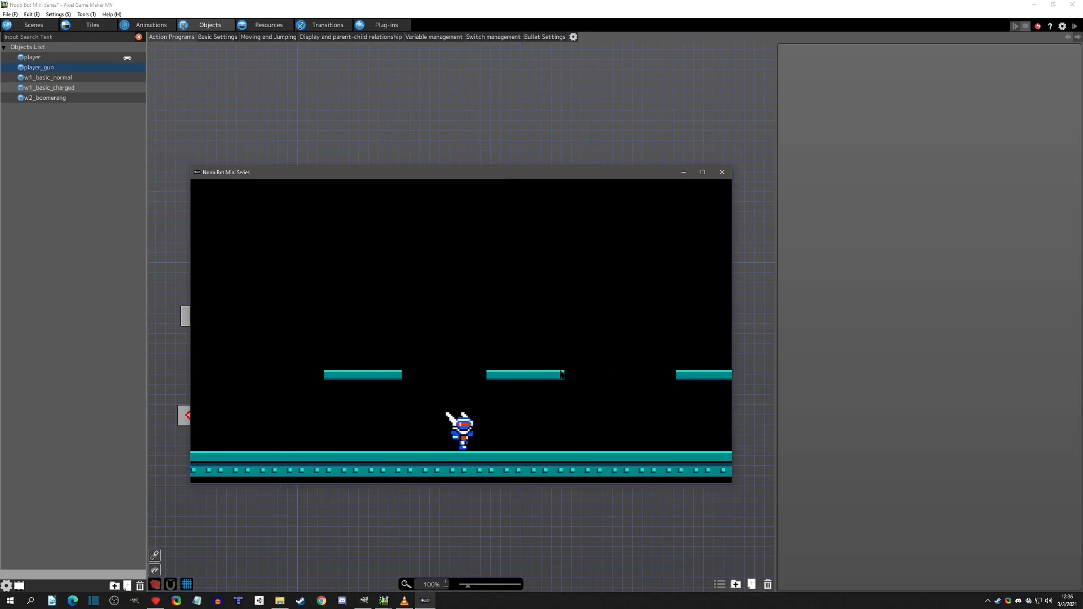
{"action": "key", "text": "Right"}
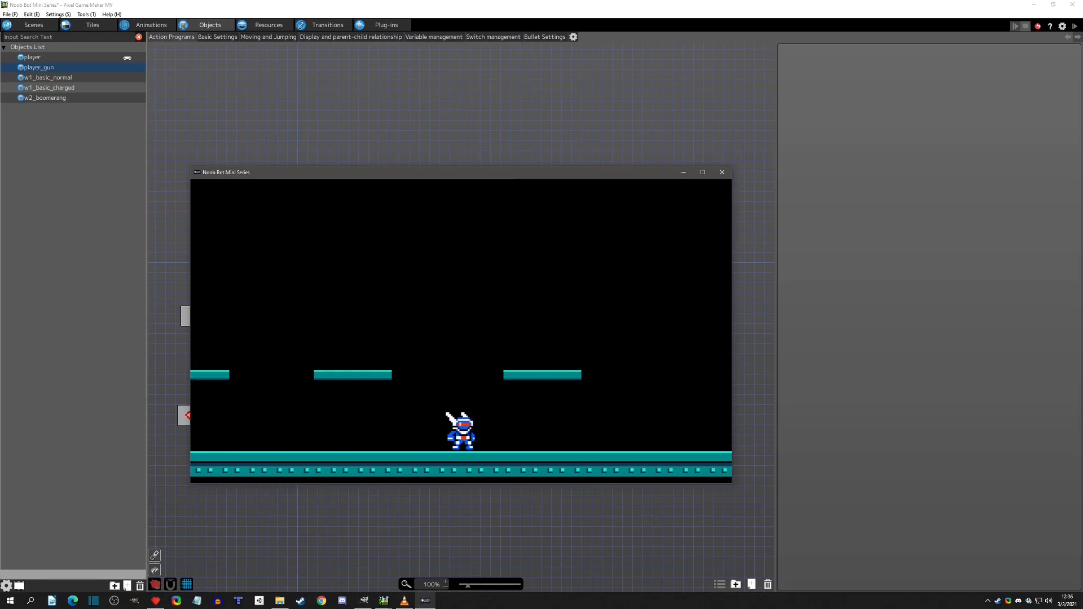
{"action": "left_click", "coordinate": [727, 173]}
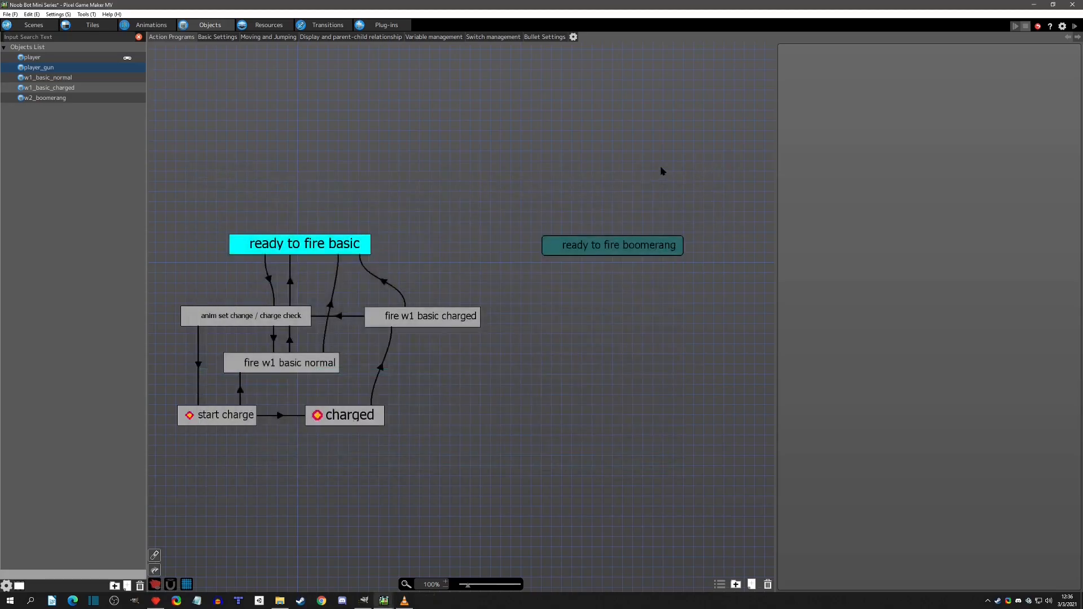
Nudge the "ready to fire boomerang" action level with the "ready to fire basic" action.
{"action": "left_click", "coordinate": [628, 248]}
{"action": "left_click_drag", "start_coordinate": [631, 248], "coordinate": [631, 246]}
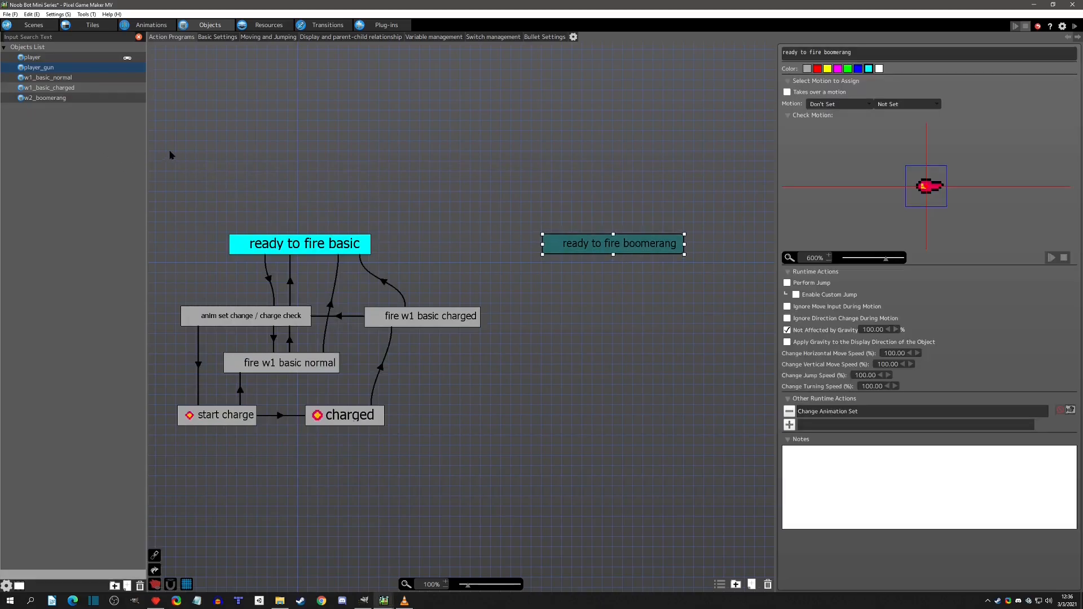
{"action": "left_click", "coordinate": [61, 99]}
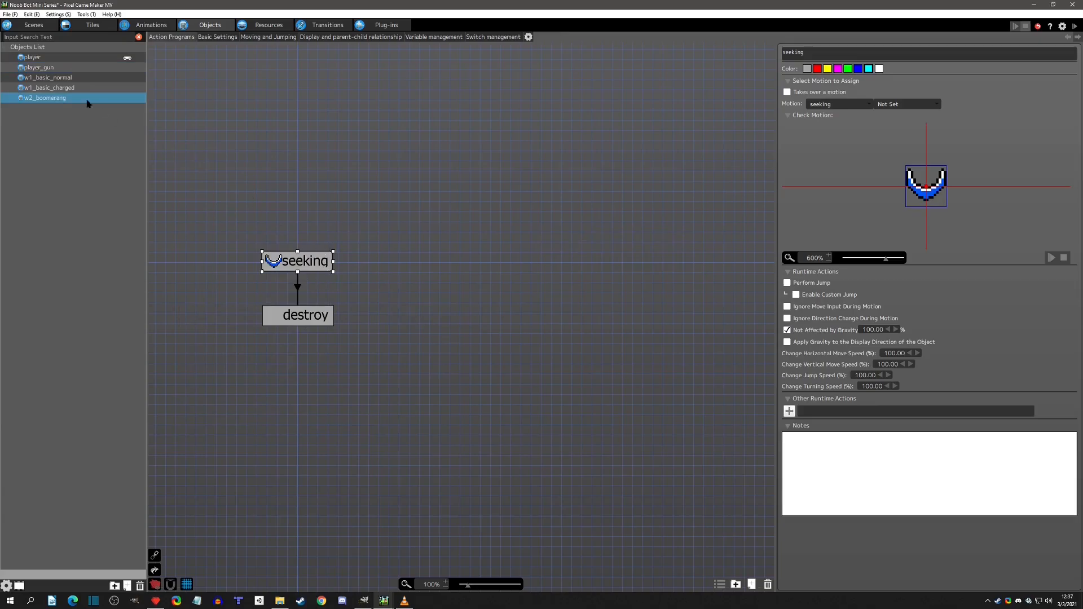
{"action": "left_click", "coordinate": [51, 57]}
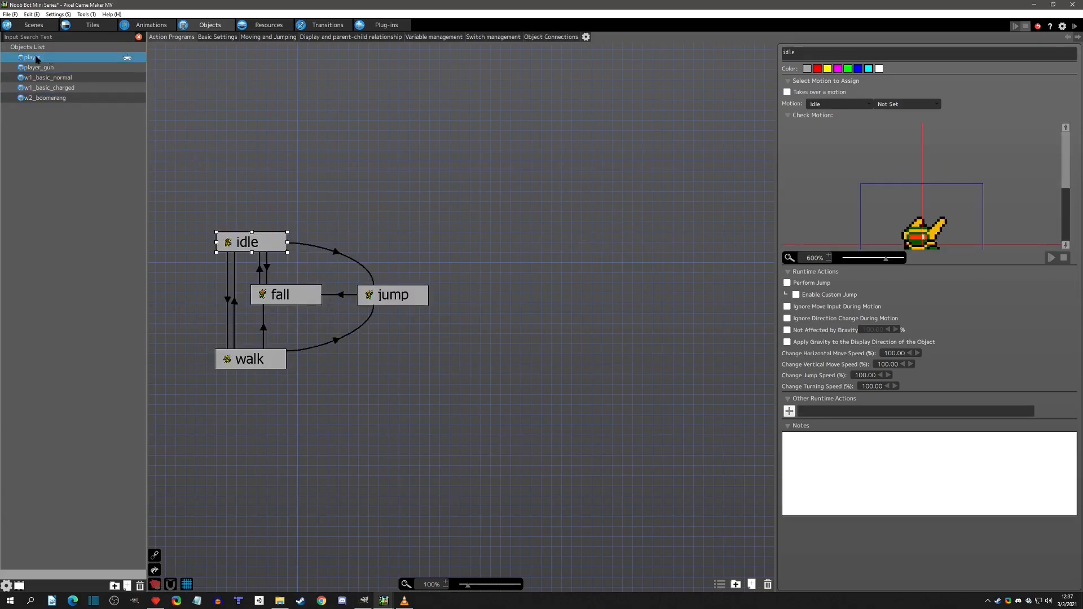
{"action": "left_click", "coordinate": [47, 67]}
{"action": "left_click", "coordinate": [607, 250]}
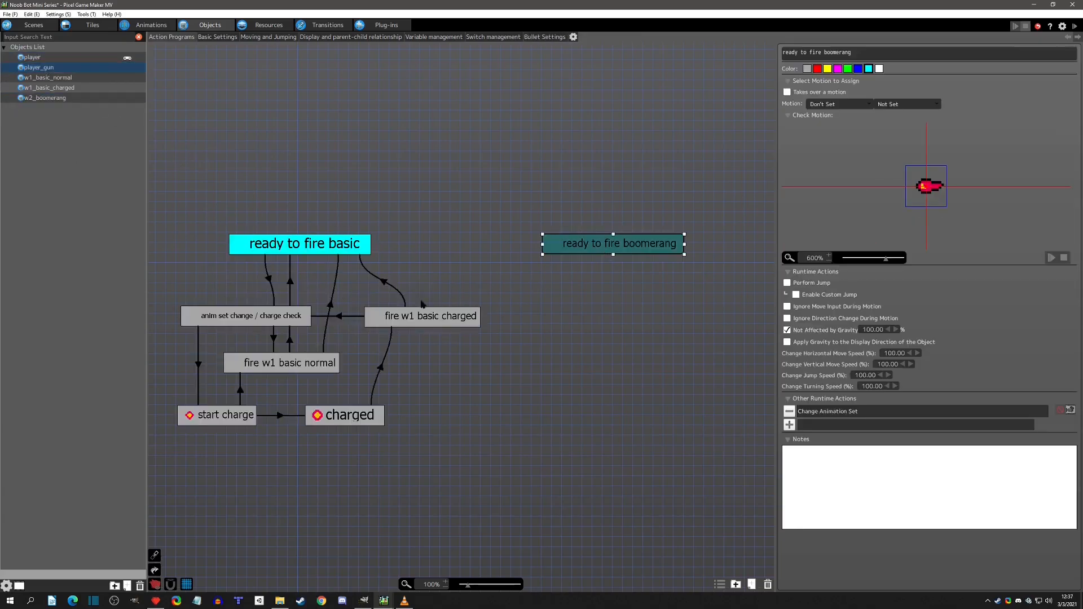
Duplicate the "fire w1 basic normal" action below "ready to fire boomerang" and rename the copy "fire w2 boomerang".
{"action": "left_click", "coordinate": [338, 365]}
{"action": "left_click", "coordinate": [616, 293]}
{"action": "key", "text": "ctrl+v"}
{"action": "left_click_drag", "start_coordinate": [647, 297], "coordinate": [582, 299]}
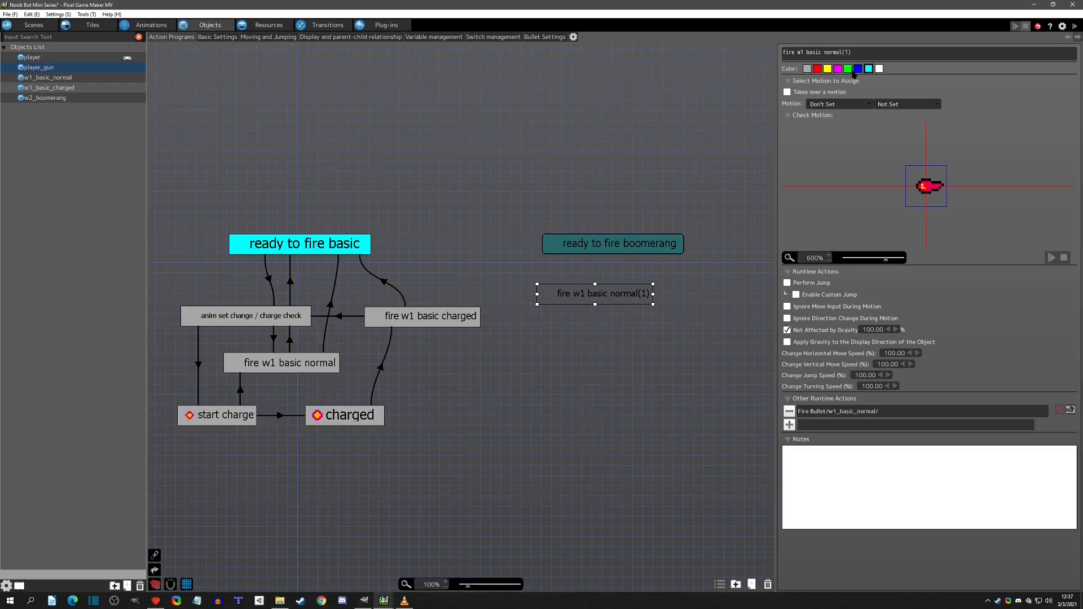
{"action": "left_click_drag", "start_coordinate": [861, 54], "coordinate": [800, 52]}
{"action": "type", "text": "2 boomerang"}
Set the "fire w2 boomerang" action's Fire Bullet runtime action to the w2_boomerang bullet and adjust the action's position slightly.
{"action": "double_click", "coordinate": [910, 417]}
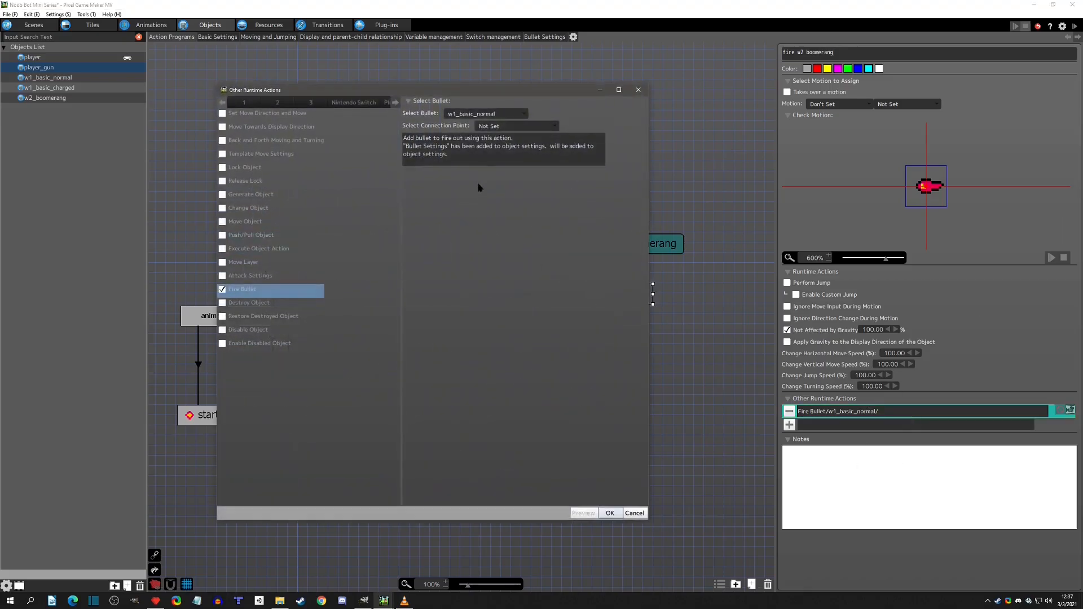
{"action": "left_click", "coordinate": [487, 113]}
{"action": "left_click", "coordinate": [492, 151]}
{"action": "left_click", "coordinate": [610, 513]}
{"action": "left_click_drag", "start_coordinate": [594, 290], "coordinate": [597, 290]}
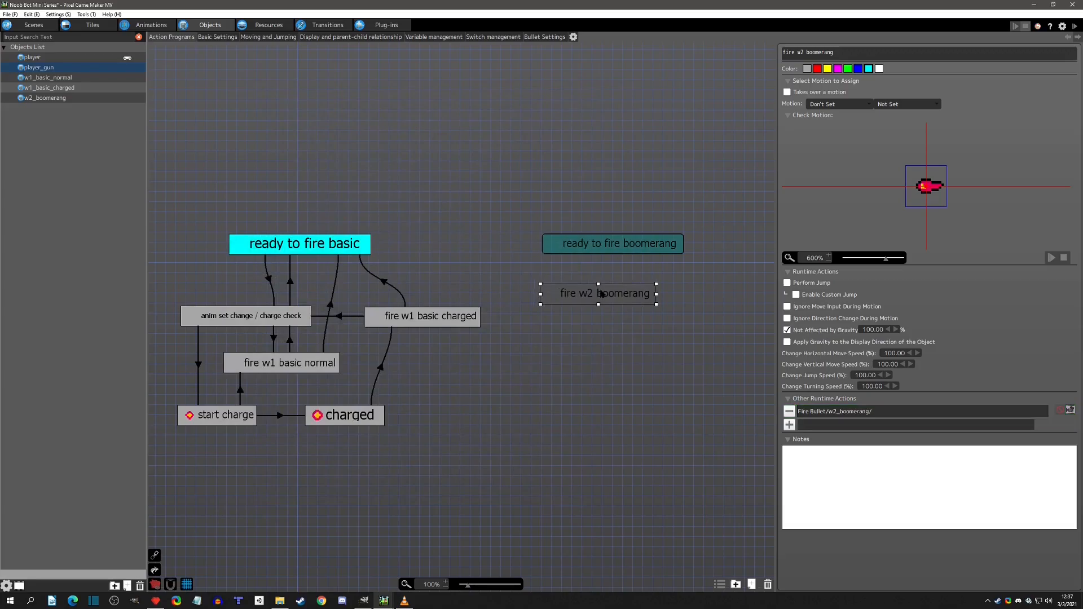
Link "ready to fire boomerang" to "fire w2 boomerang" with a copy of the X On Press link from "ready to fire basic", and straighten it.
{"action": "left_click", "coordinate": [264, 280]}
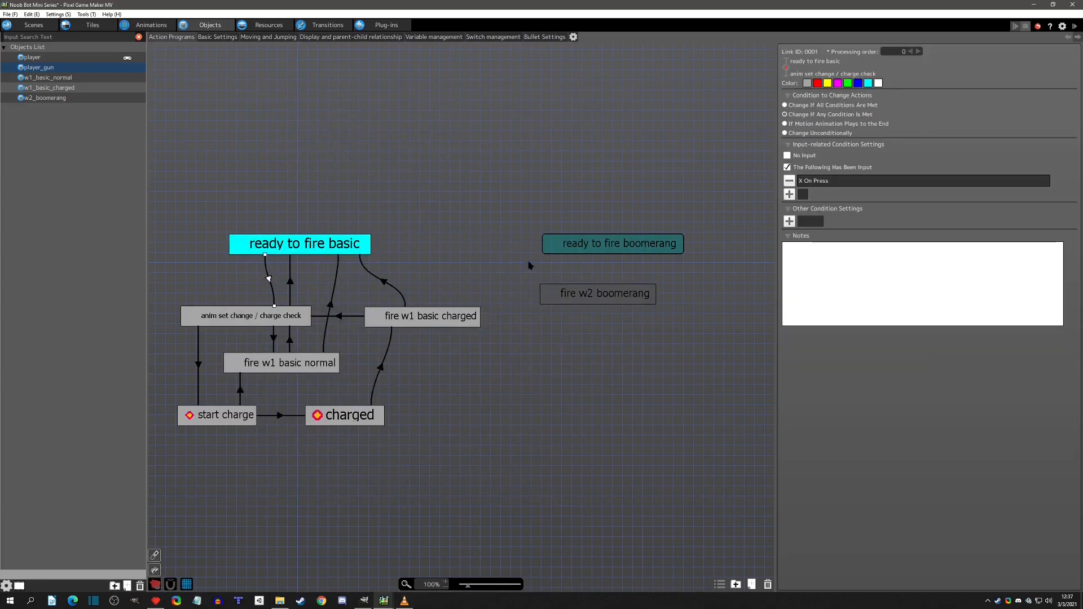
{"action": "left_click", "coordinate": [587, 246]}
{"action": "left_click_drag", "start_coordinate": [586, 246], "coordinate": [588, 303]}
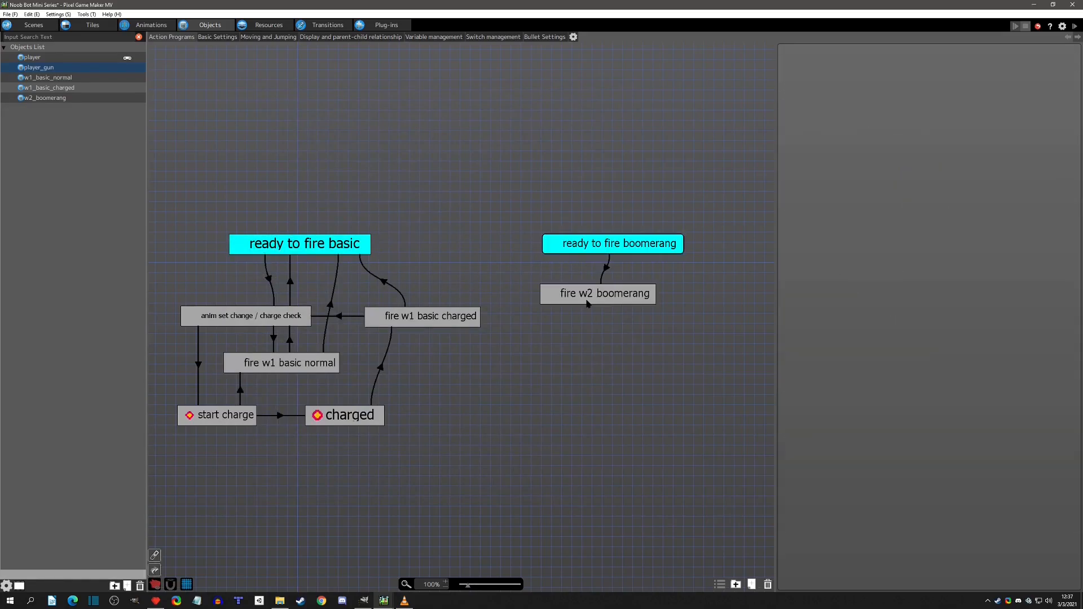
{"action": "left_click", "coordinate": [605, 266]}
{"action": "left_click_drag", "start_coordinate": [610, 255], "coordinate": [581, 255]}
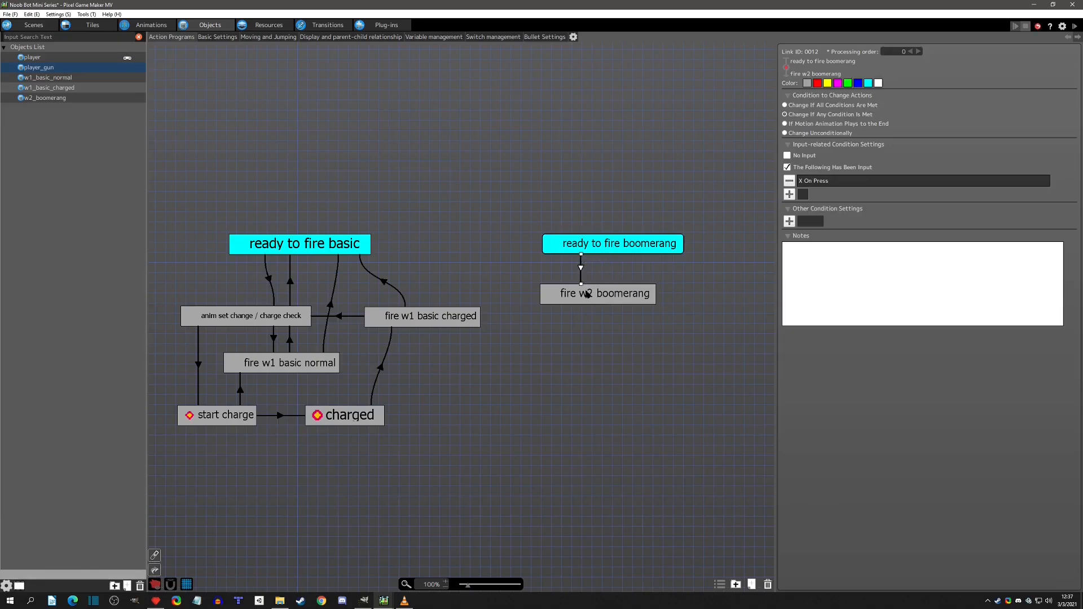
{"action": "left_click", "coordinate": [609, 298]}
{"action": "left_click", "coordinate": [582, 276]}
Link "fire w2 boomerang" back to "ready to fire boomerang" after .11 seconds pass, and move "fire w2 boomerang" slightly lower.
{"action": "right_click", "coordinate": [628, 293]}
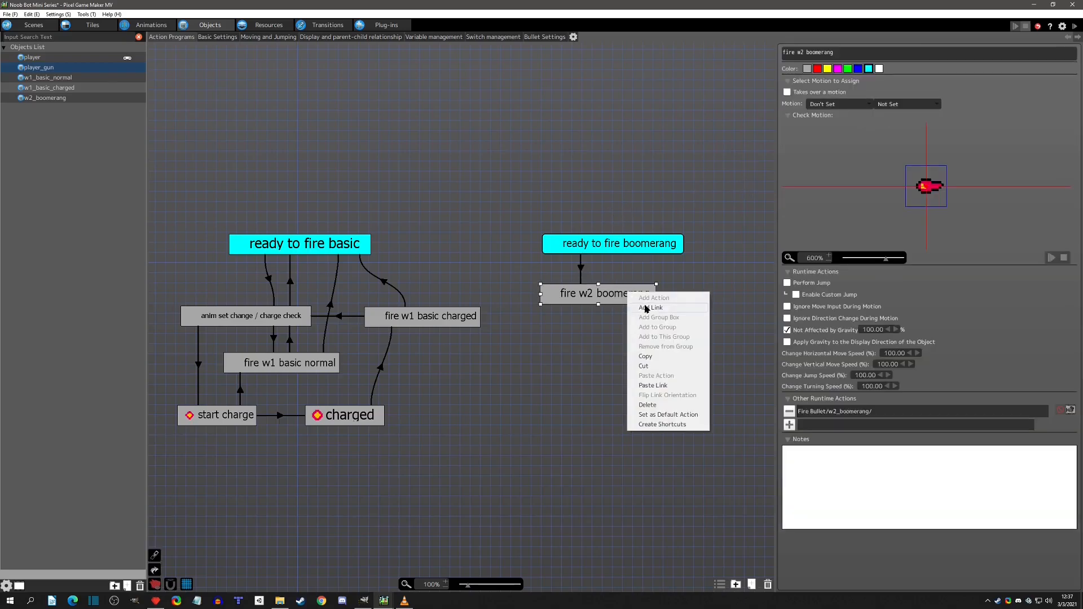
{"action": "left_click", "coordinate": [646, 307]}
{"action": "left_click", "coordinate": [615, 255]}
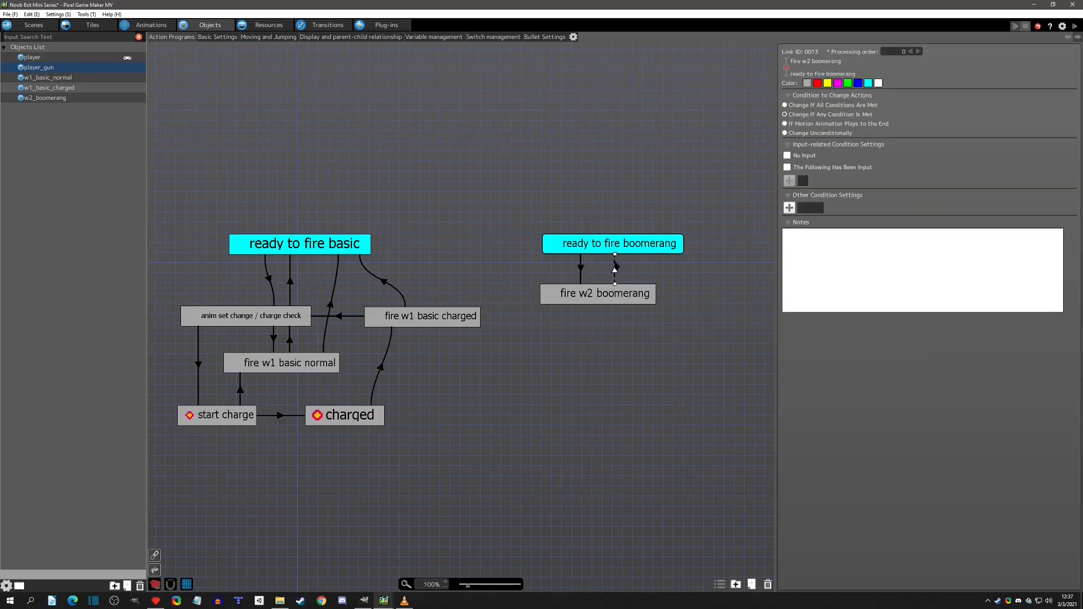
{"action": "left_click", "coordinate": [790, 207]}
{"action": "left_click", "coordinate": [208, 231]}
{"action": "left_click", "coordinate": [429, 155]}
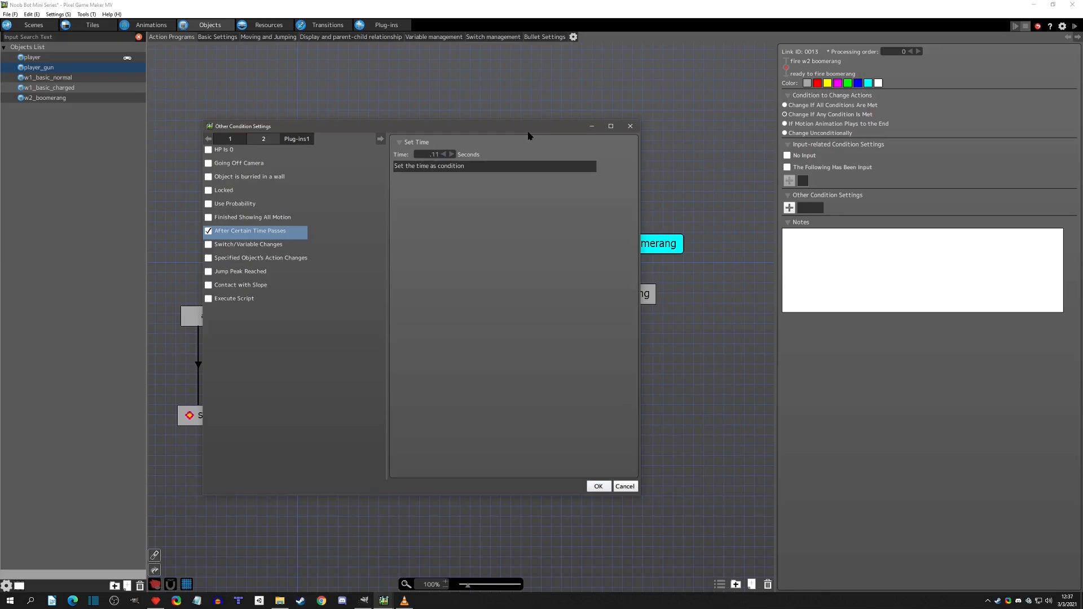
{"action": "left_click", "coordinate": [598, 486]}
{"action": "left_click", "coordinate": [604, 302]}
{"action": "left_click_drag", "start_coordinate": [603, 300], "coordinate": [604, 309]}
Copy the Change Animation Set runtime action from "ready to fire boomerang" into "fire w2 boomerang" and set the player's animation set to 4.
{"action": "left_click", "coordinate": [632, 248]}
{"action": "left_click", "coordinate": [627, 309]}
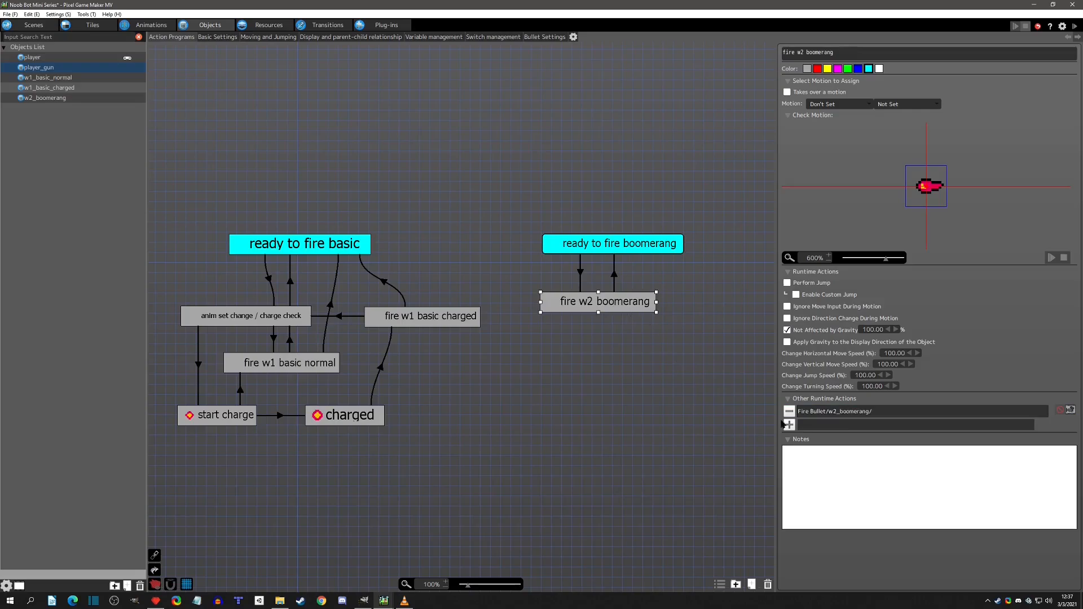
{"action": "double_click", "coordinate": [835, 410]}
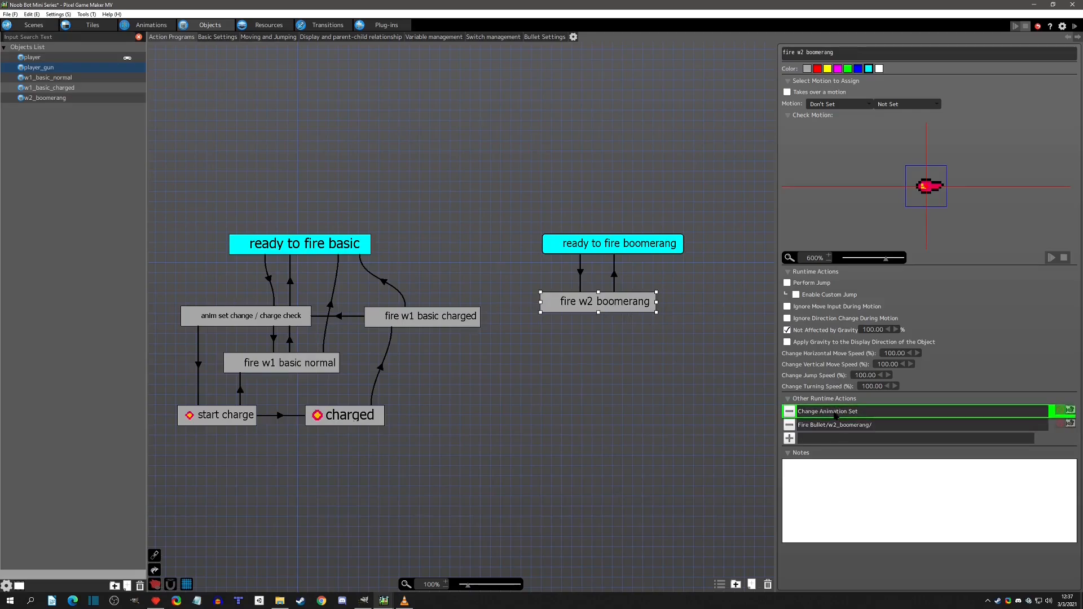
{"action": "left_click", "coordinate": [439, 128]}
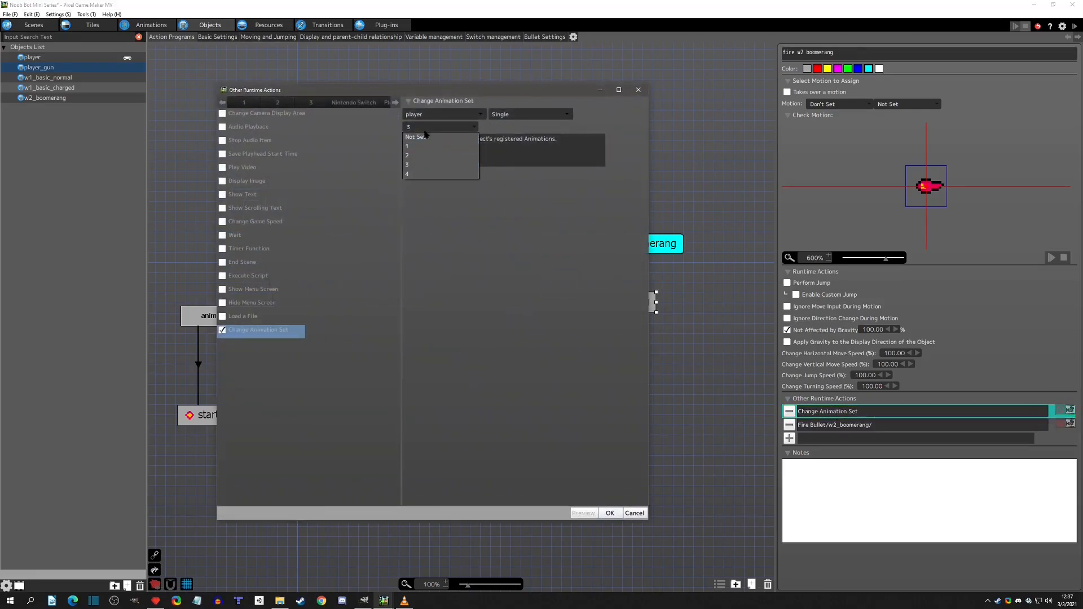
{"action": "left_click", "coordinate": [412, 174]}
{"action": "left_click", "coordinate": [610, 512]}
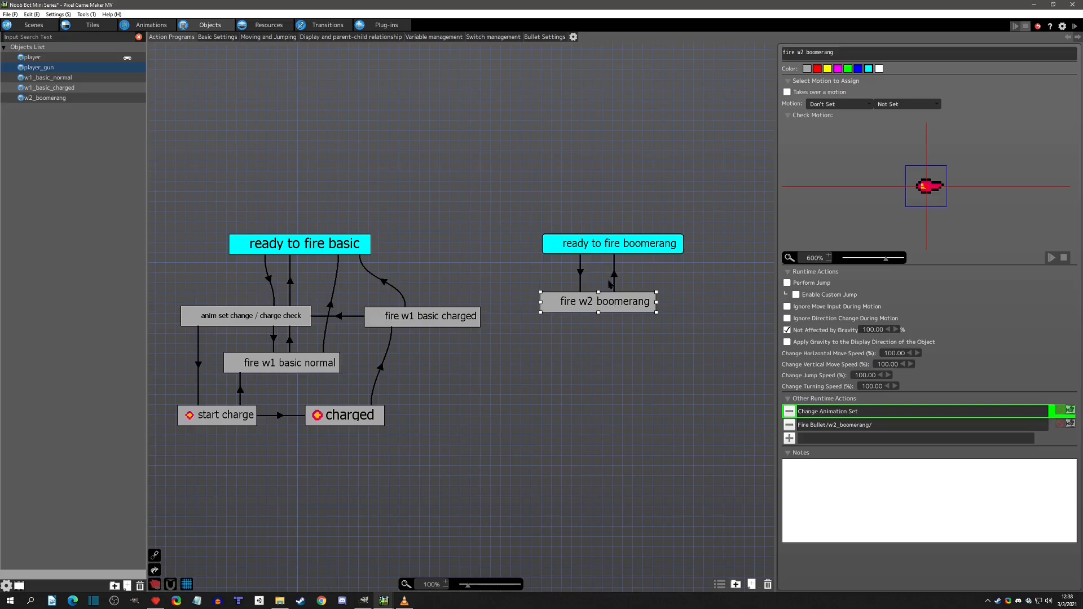
Test play the game, moving, jumping and firing boomerangs in both directions, and close the game window.
{"action": "left_click", "coordinate": [581, 273]}
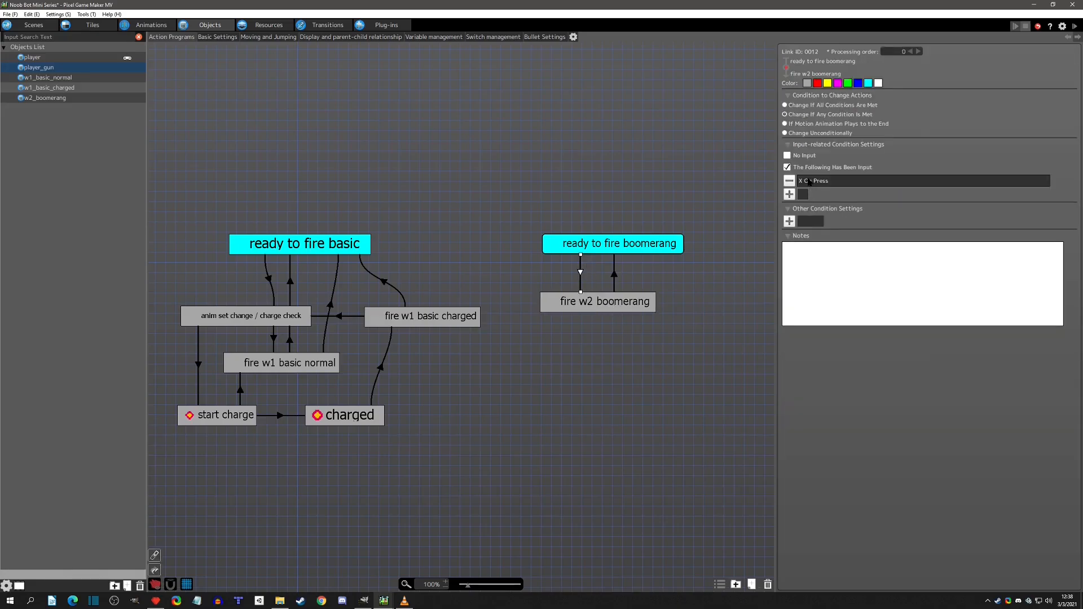
{"action": "left_click", "coordinate": [615, 249]}
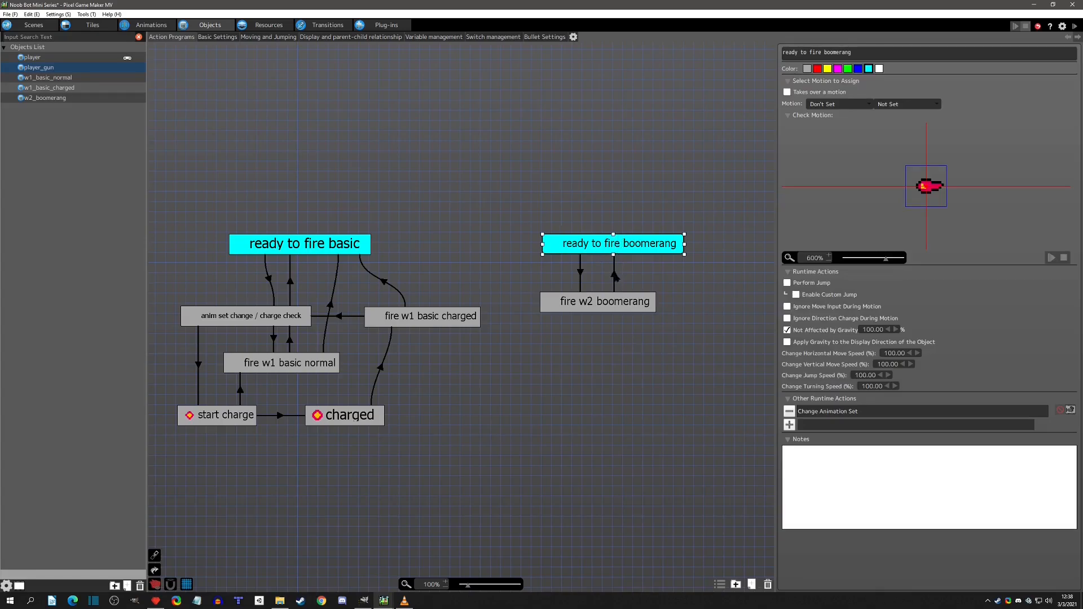
{"action": "left_click", "coordinate": [1075, 29]}
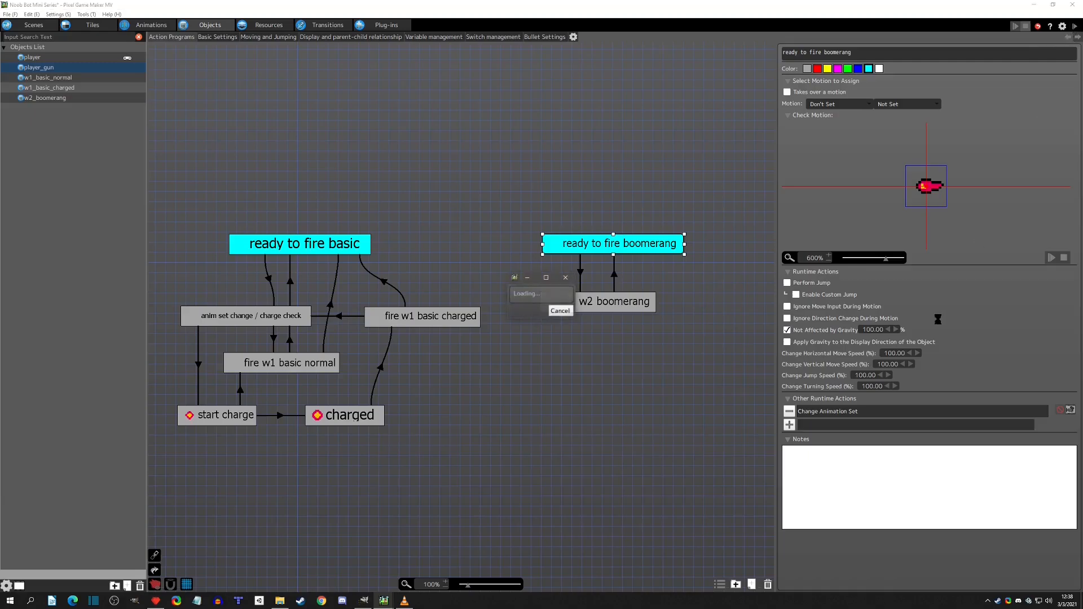
{"action": "key", "text": "Right"}
{"action": "key", "text": "z"}
{"action": "key", "text": "z"}
{"action": "key", "text": "z"}
{"action": "key", "text": "Right"}
{"action": "key", "text": "x"}
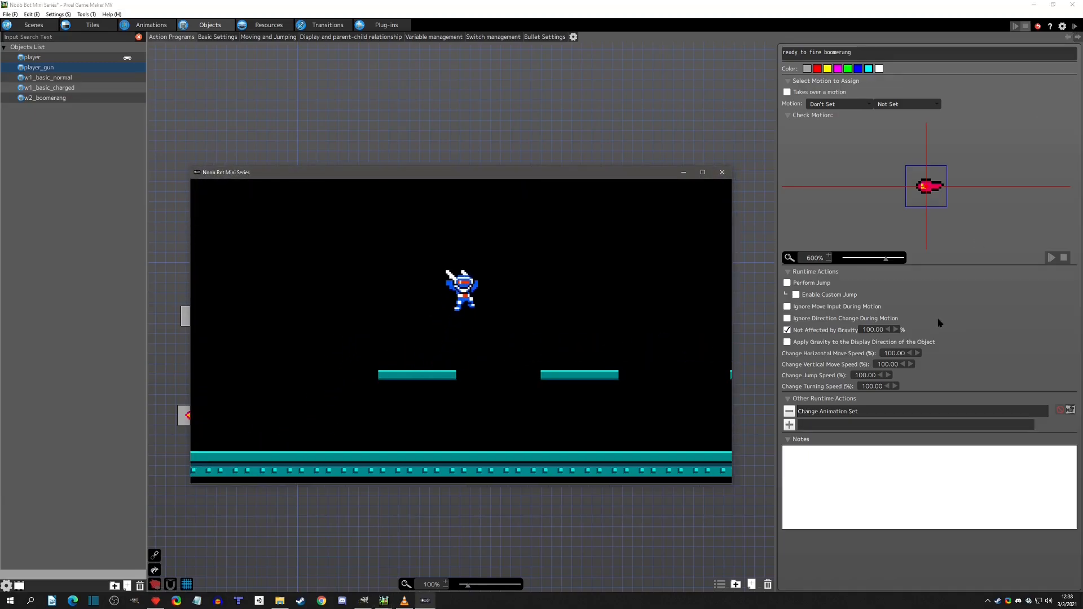
{"action": "key", "text": "z"}
{"action": "key", "text": "Right"}
{"action": "key", "text": "Left"}
{"action": "key", "text": "z"}
{"action": "key", "text": "Left"}
{"action": "key", "text": "x"}
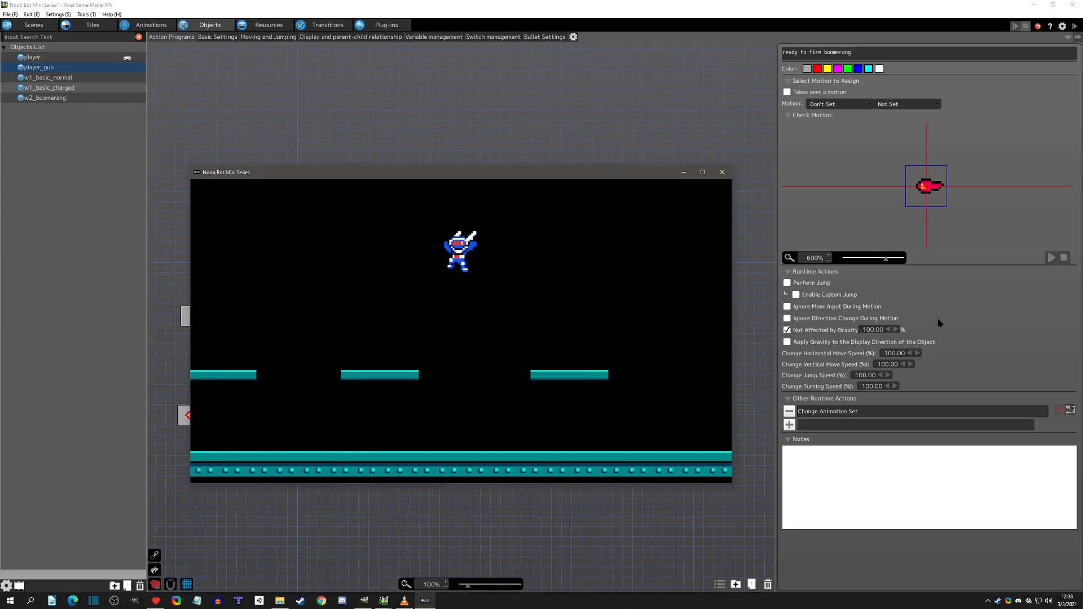
{"action": "key", "text": "Right"}
{"action": "key", "text": "z"}
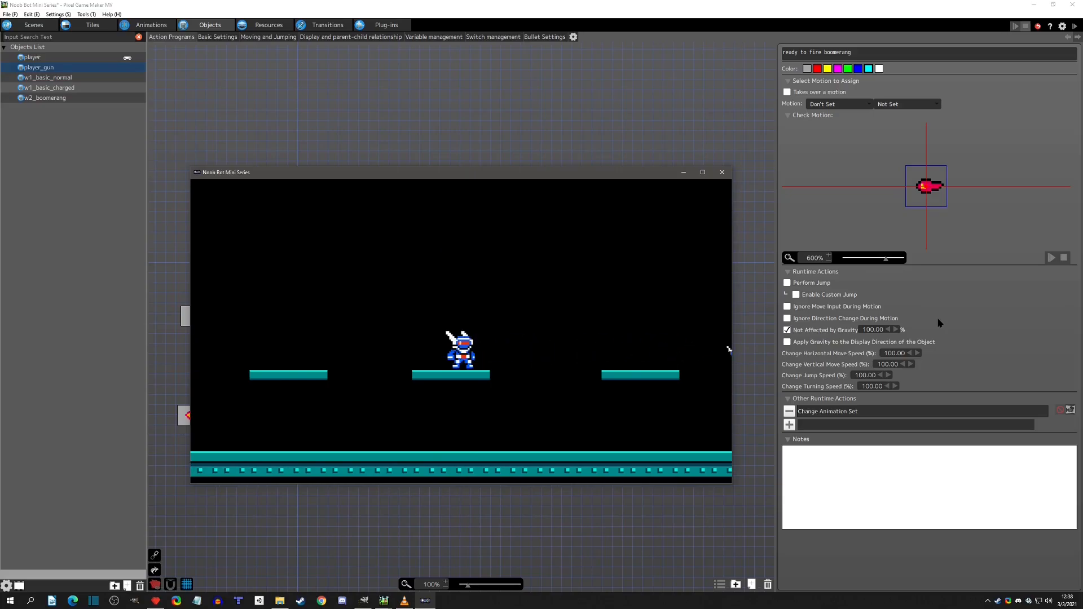
{"action": "key", "text": "z"}
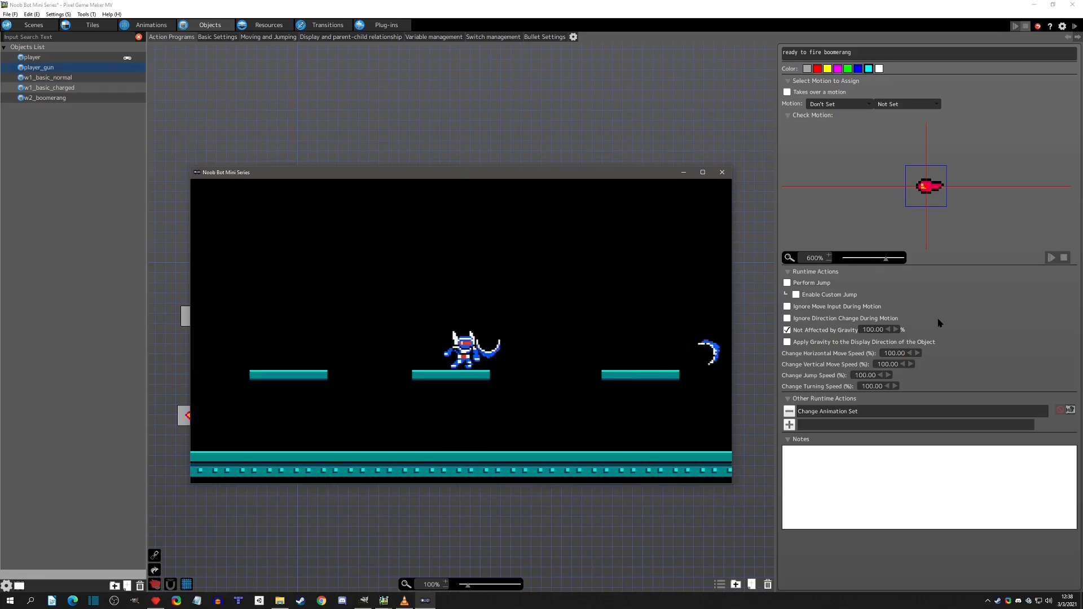
{"action": "key", "text": "Right"}
{"action": "key", "text": "space"}
{"action": "key", "text": "Left"}
{"action": "key", "text": "Left"}
{"action": "key", "text": "Right"}
{"action": "key", "text": "space"}
{"action": "key", "text": "space"}
{"action": "key", "text": "Right"}
{"action": "key", "text": "x"}
{"action": "key", "text": "x"}
{"action": "key", "text": "x"}
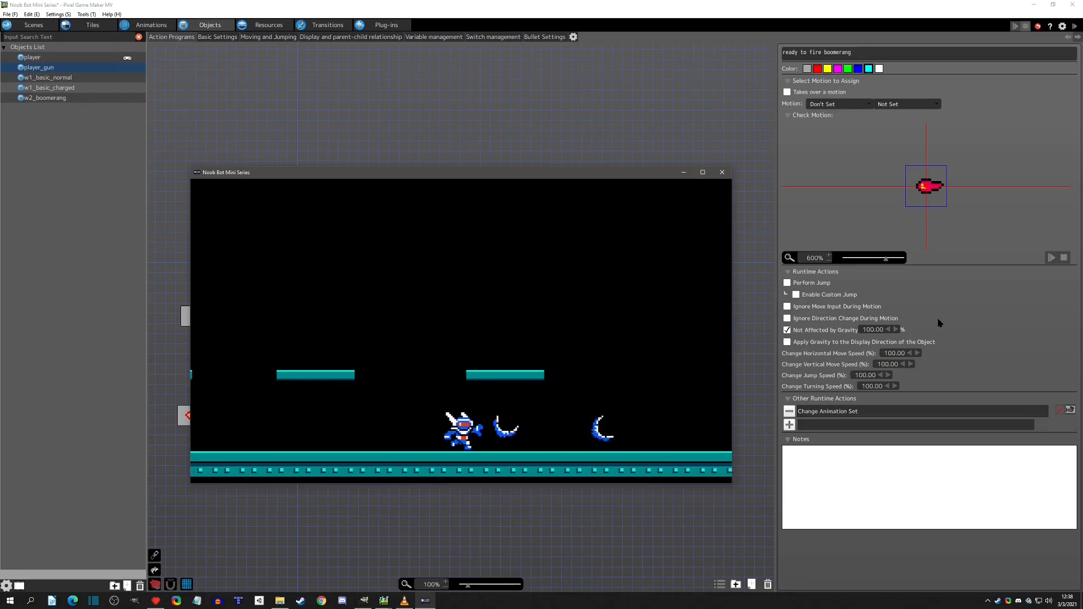
{"action": "key", "text": "Left"}
{"action": "key", "text": "x"}
{"action": "key", "text": "x"}
{"action": "key", "text": "x"}
{"action": "key", "text": "space"}
{"action": "key", "text": "Right"}
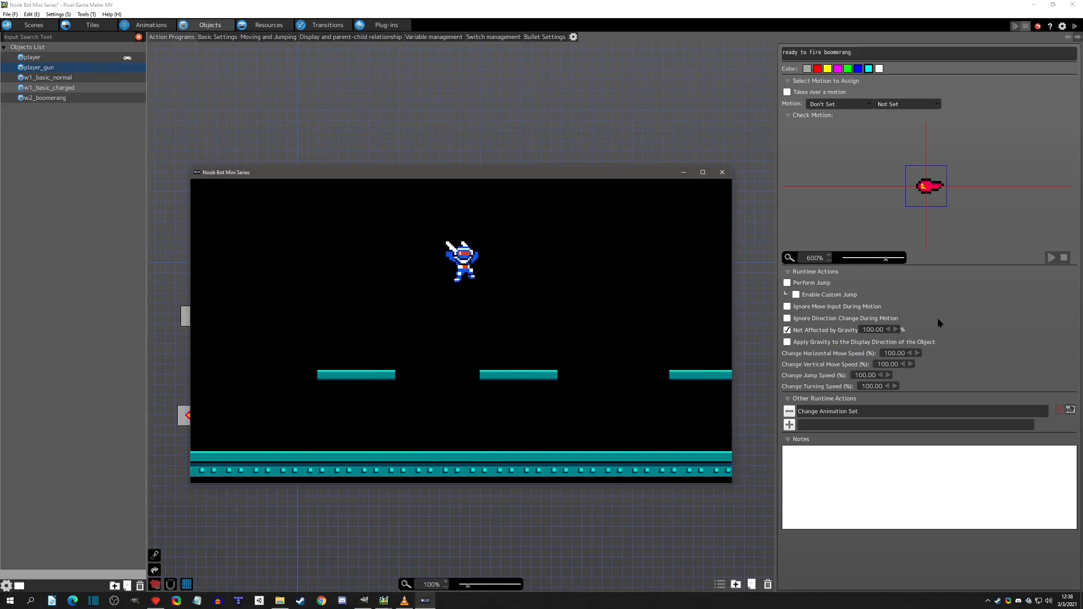
{"action": "key", "text": "x"}
{"action": "key", "text": "Left"}
{"action": "key", "text": "x"}
{"action": "key", "text": "x"}
{"action": "key", "text": "x"}
{"action": "key", "text": "x"}
{"action": "key", "text": "x"}
{"action": "key", "text": "Right"}
{"action": "key", "text": "x"}
{"action": "key", "text": "x"}
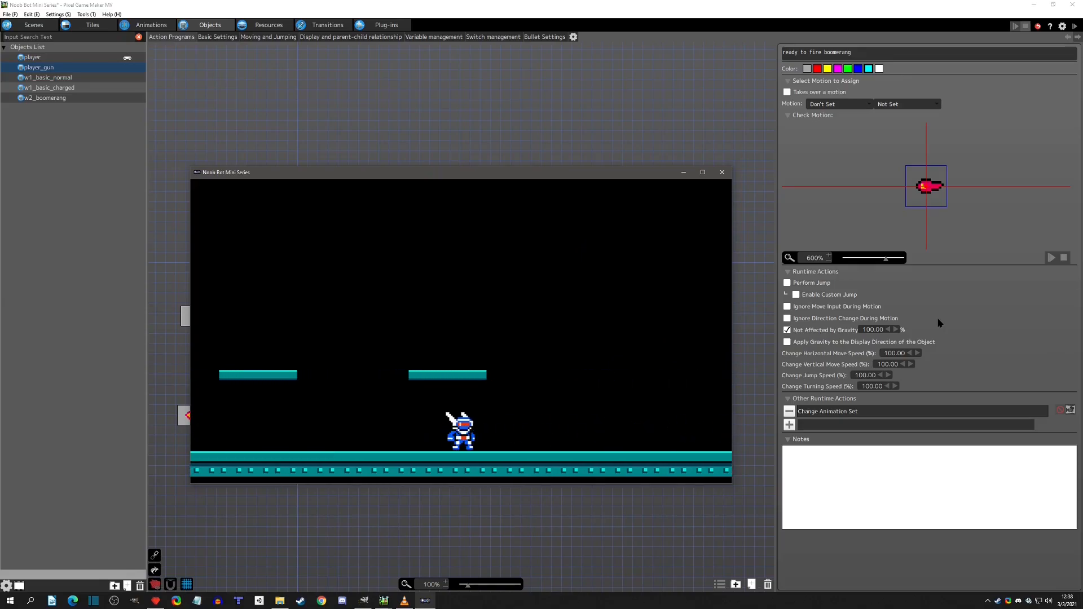
{"action": "left_click", "coordinate": [723, 173]}
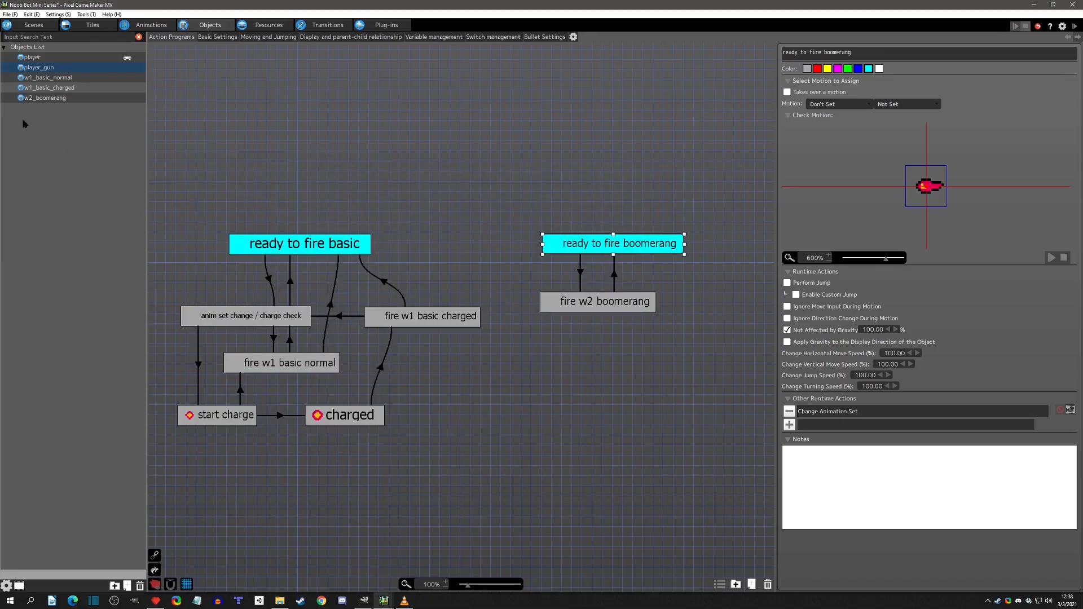
Delete the link between the "seeking" and "destroy" actions of w2_boomerang and move "destroy" well below "seeking".
{"action": "left_click", "coordinate": [45, 98]}
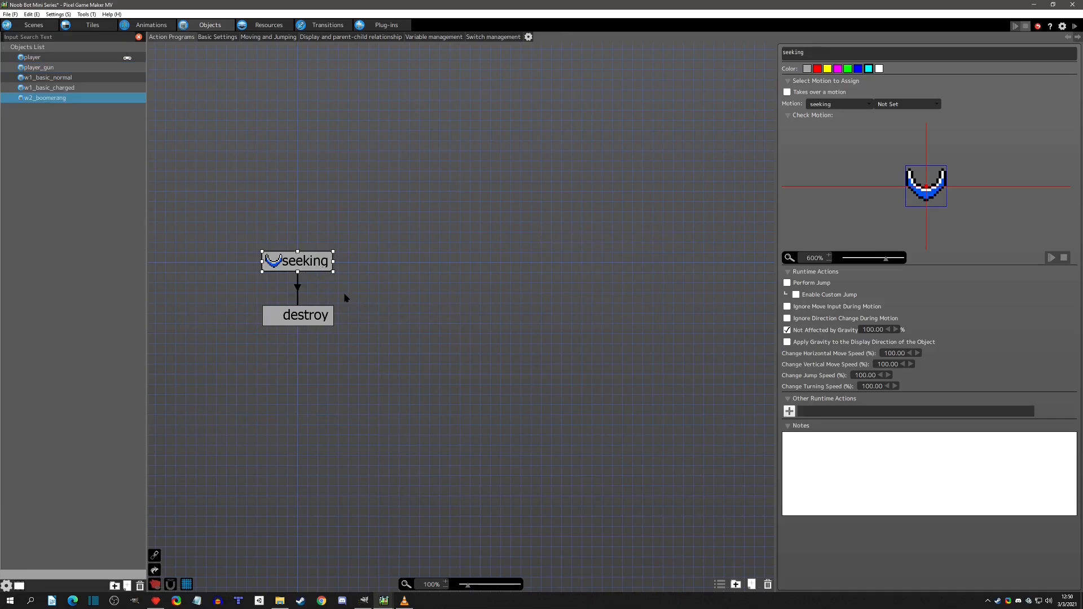
{"action": "middle_click_drag", "start_coordinate": [375, 294], "coordinate": [506, 266]}
{"action": "left_click", "coordinate": [442, 292]}
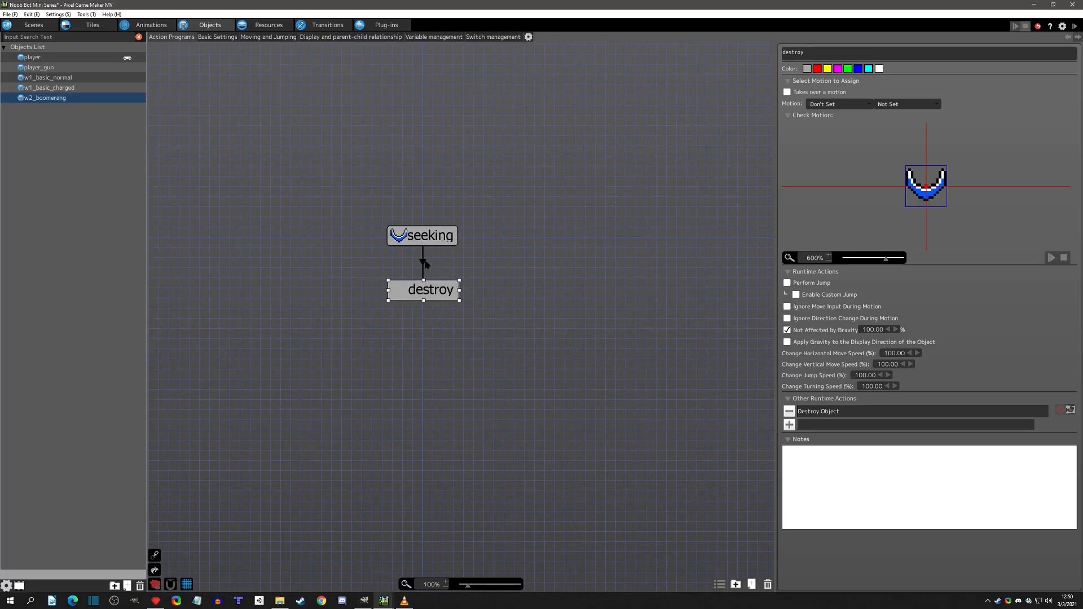
{"action": "left_click", "coordinate": [424, 263]}
{"action": "key", "text": "Delete"}
{"action": "left_click_drag", "start_coordinate": [452, 298], "coordinate": [437, 491]}
Rename the "seeking" action as "player direction check" and widen its box to fit the name.
{"action": "left_click", "coordinate": [420, 232]}
{"action": "left_click_drag", "start_coordinate": [419, 232], "coordinate": [422, 226]}
{"action": "double_click", "coordinate": [851, 57]}
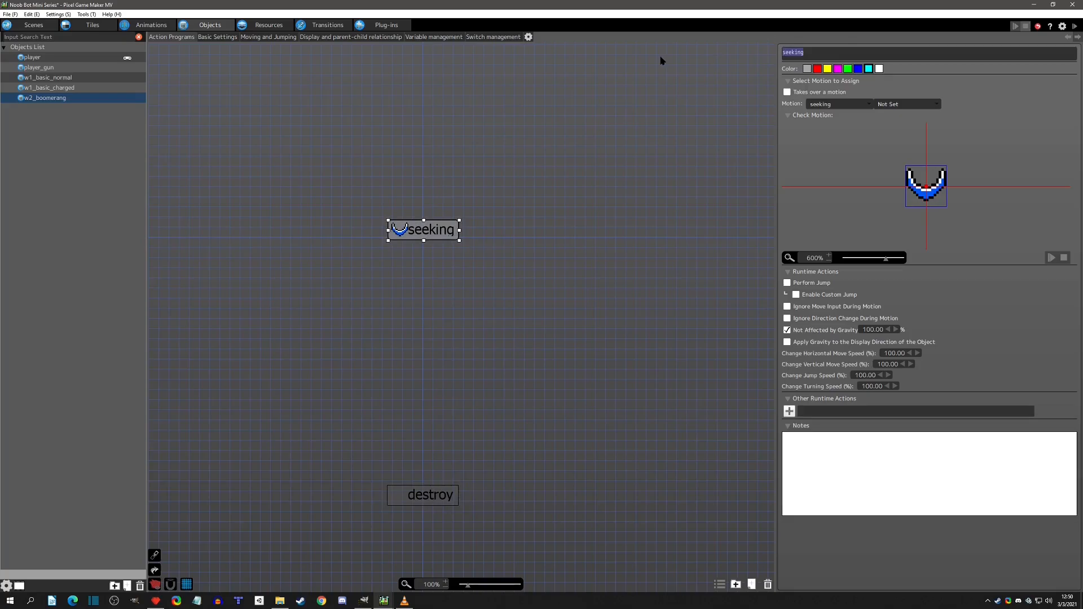
{"action": "type", "text": "c"}
{"action": "type", "text": "layer direction check"}
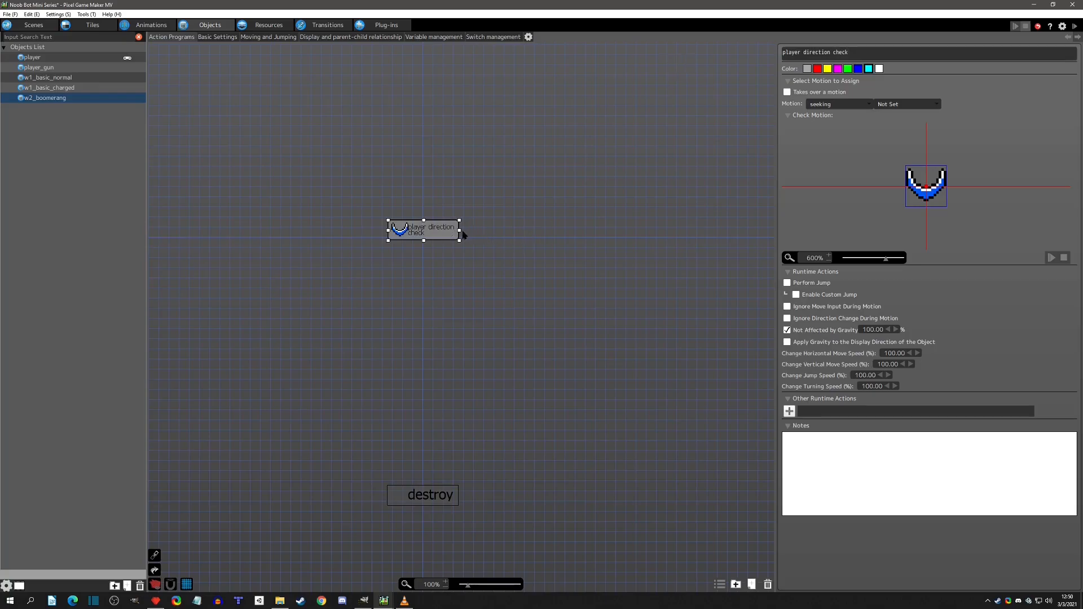
{"action": "left_click_drag", "start_coordinate": [463, 230], "coordinate": [462, 232]}
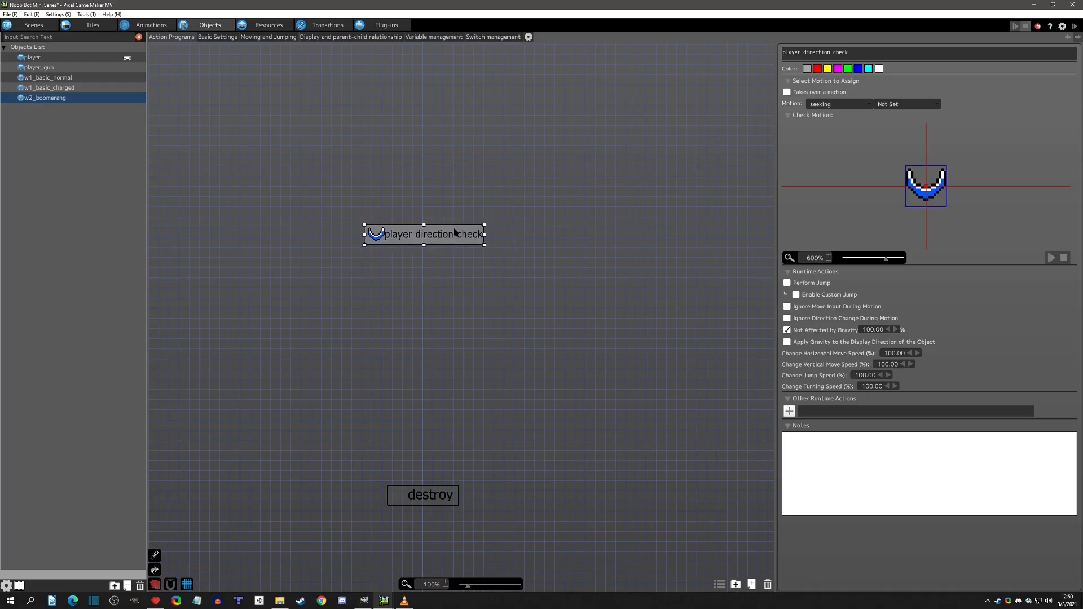
Place two copies of "player direction check" side by side below it and rename the left copy "throw left".
{"action": "key", "text": "ctrl+v"}
{"action": "left_click_drag", "start_coordinate": [443, 283], "coordinate": [346, 301]}
{"action": "key", "text": "ctrl+v"}
{"action": "left_click", "coordinate": [479, 302]}
{"action": "left_click_drag", "start_coordinate": [478, 302], "coordinate": [481, 301]}
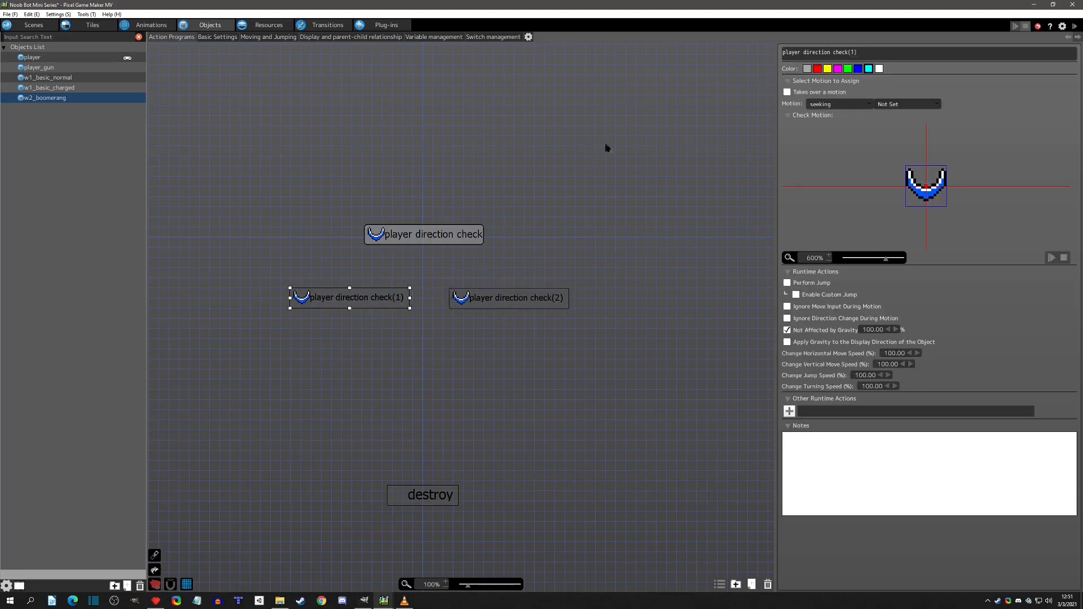
{"action": "left_click", "coordinate": [855, 54]}
{"action": "type", "text": "s"}
{"action": "type", "text": "hrow left"}
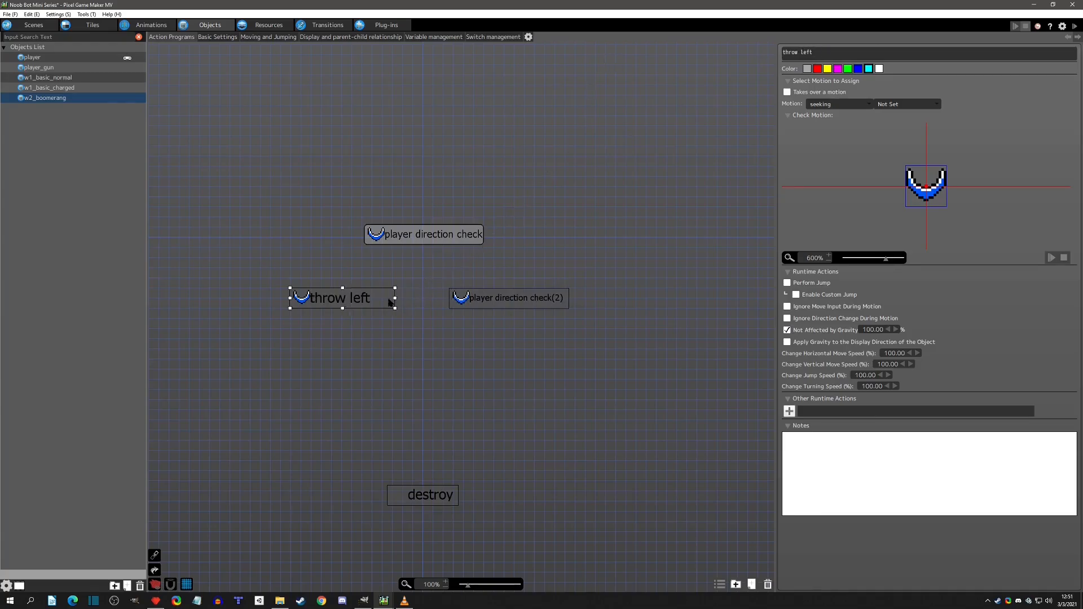
Replace the right-hand copy of "player direction check" with a duplicate of "throw left" renamed "throw right".
{"action": "left_click", "coordinate": [515, 302]}
{"action": "key", "text": "Delete"}
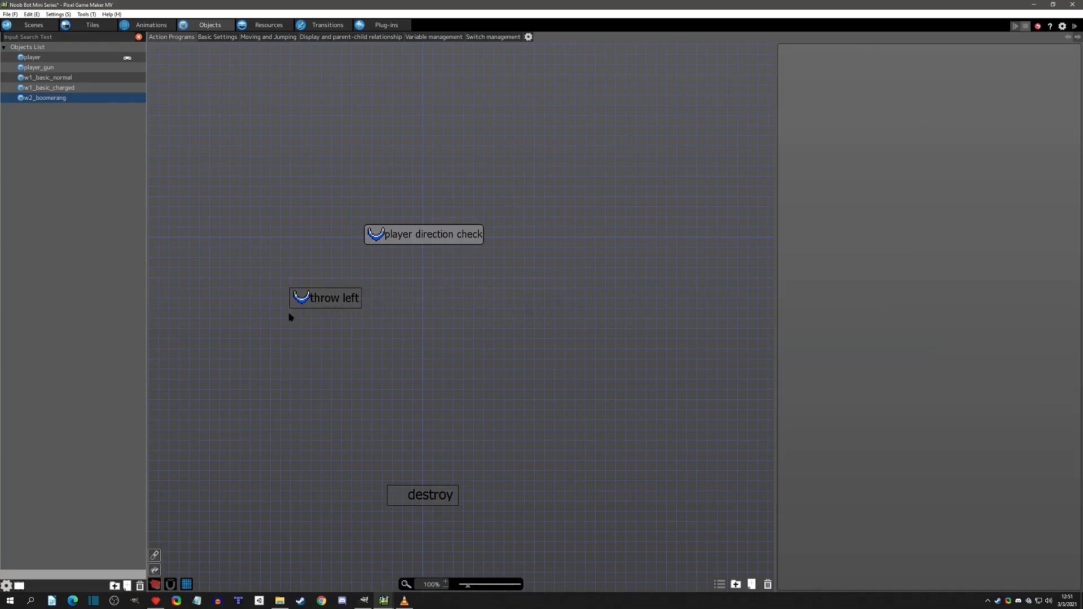
{"action": "left_click", "coordinate": [335, 299]}
{"action": "left_click", "coordinate": [472, 302]}
{"action": "key", "text": "ctrl+v"}
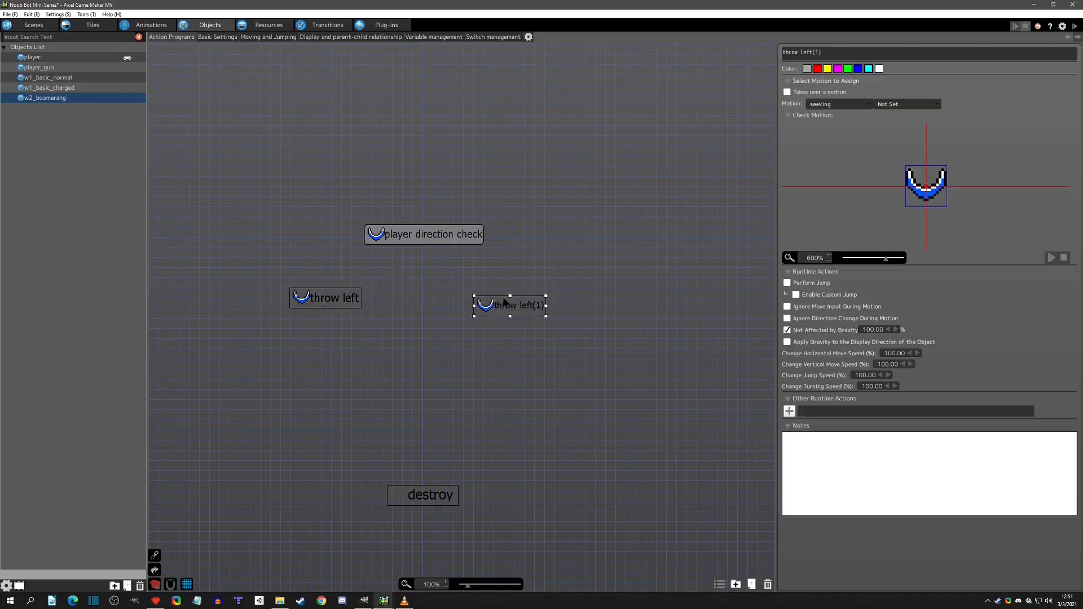
{"action": "left_click", "coordinate": [823, 51]}
{"action": "key", "text": "BackSpace"}
{"action": "key", "text": "BackSpace"}
{"action": "key", "text": "BackSpace"}
{"action": "key", "text": "BackSpace"}
{"action": "key", "text": "BackSpace"}
{"action": "key", "text": "BackSpace"}
{"action": "key", "text": "BackSpace"}
{"action": "type", "text": "right"}
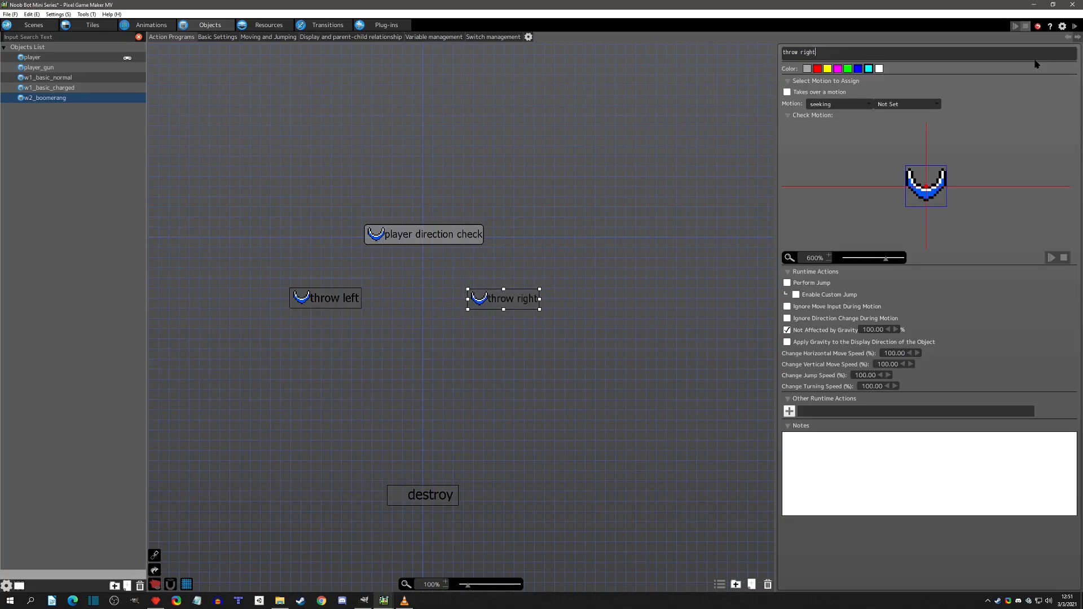
Move "throw left" and "throw right" closer together and link "player direction check" to "throw right".
{"action": "left_click_drag", "start_coordinate": [349, 297], "coordinate": [375, 302]}
{"action": "left_click_drag", "start_coordinate": [498, 306], "coordinate": [487, 306]}
{"action": "right_click", "coordinate": [472, 240]}
{"action": "left_click", "coordinate": [478, 257]}
{"action": "left_click", "coordinate": [508, 300]}
Add a Switch/Variable Changes condition to the link into "throw right" requiring player's Display Direction to equal 90.
{"action": "left_click", "coordinate": [789, 208]}
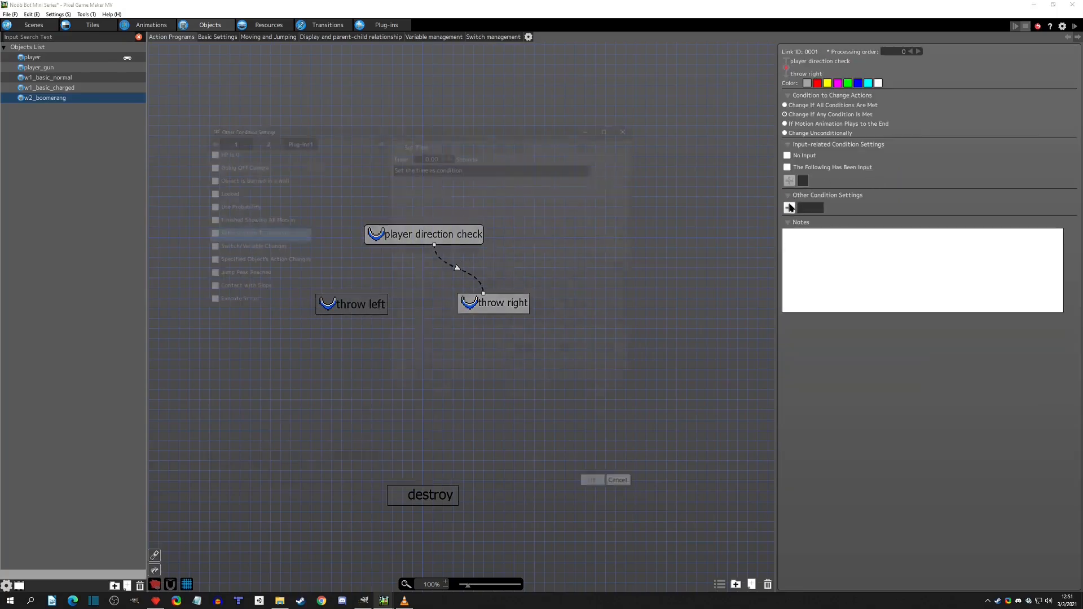
{"action": "left_click", "coordinate": [208, 244]}
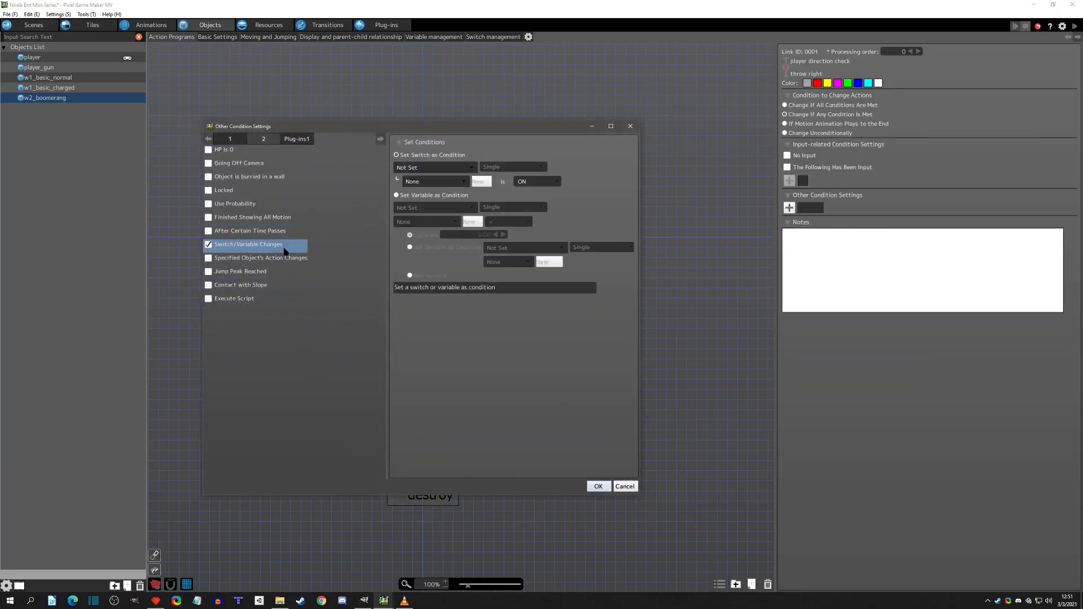
{"action": "left_click", "coordinate": [426, 196]}
{"action": "left_click", "coordinate": [433, 208]}
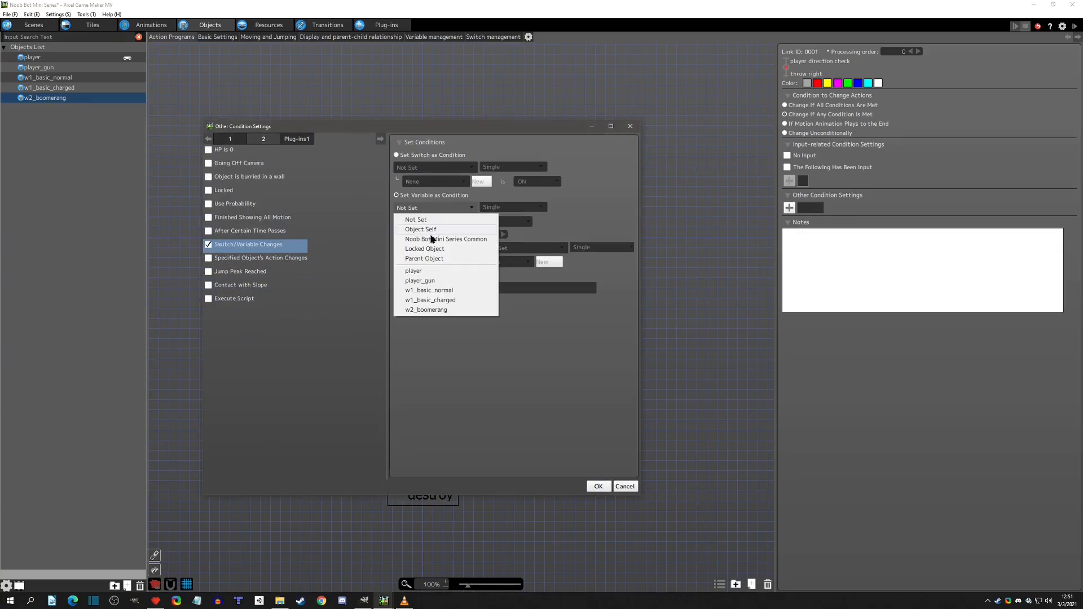
{"action": "left_click", "coordinate": [432, 277]}
{"action": "left_click", "coordinate": [427, 220]}
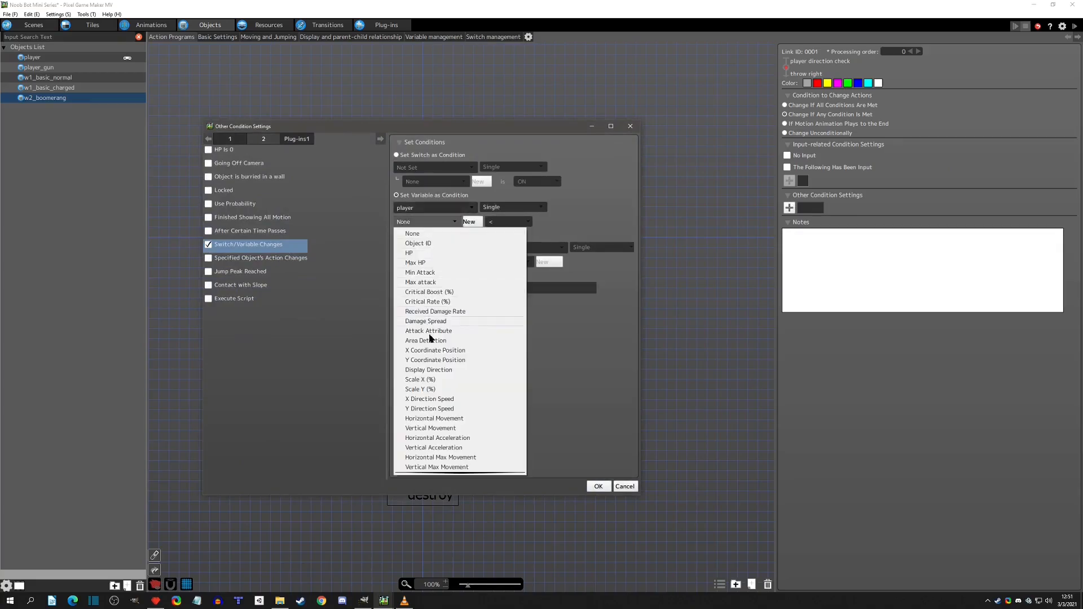
{"action": "left_click", "coordinate": [434, 370]}
{"action": "left_click", "coordinate": [508, 222]}
{"action": "left_click", "coordinate": [499, 251]}
{"action": "left_click", "coordinate": [484, 235]}
{"action": "type", "text": "90"}
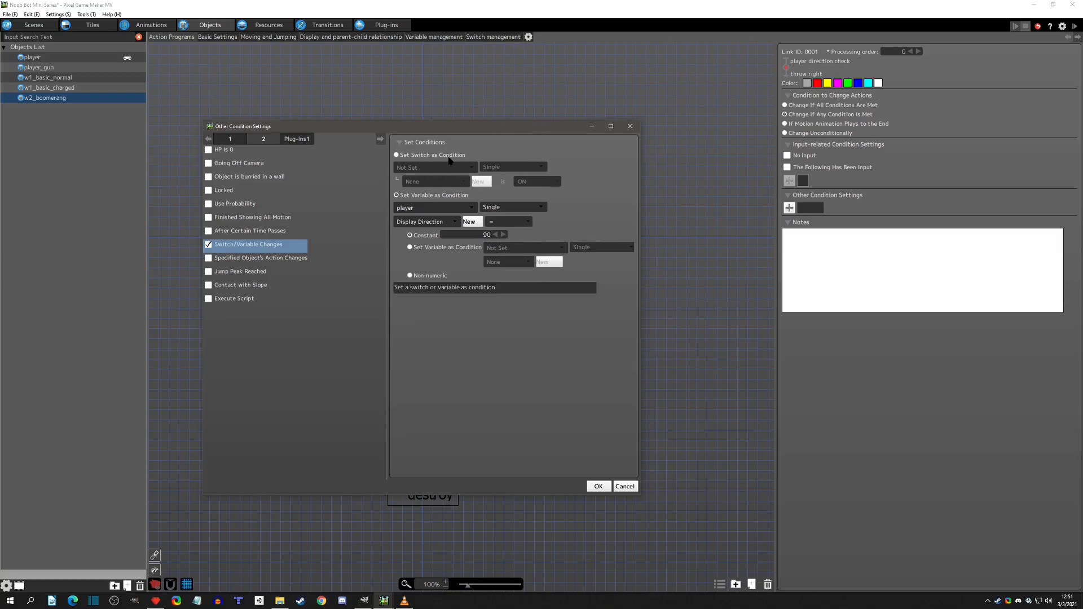
{"action": "left_click", "coordinate": [599, 487]}
Link "player direction check" to "throw left" using the same condition as the "throw right" link.
{"action": "left_click", "coordinate": [492, 307]}
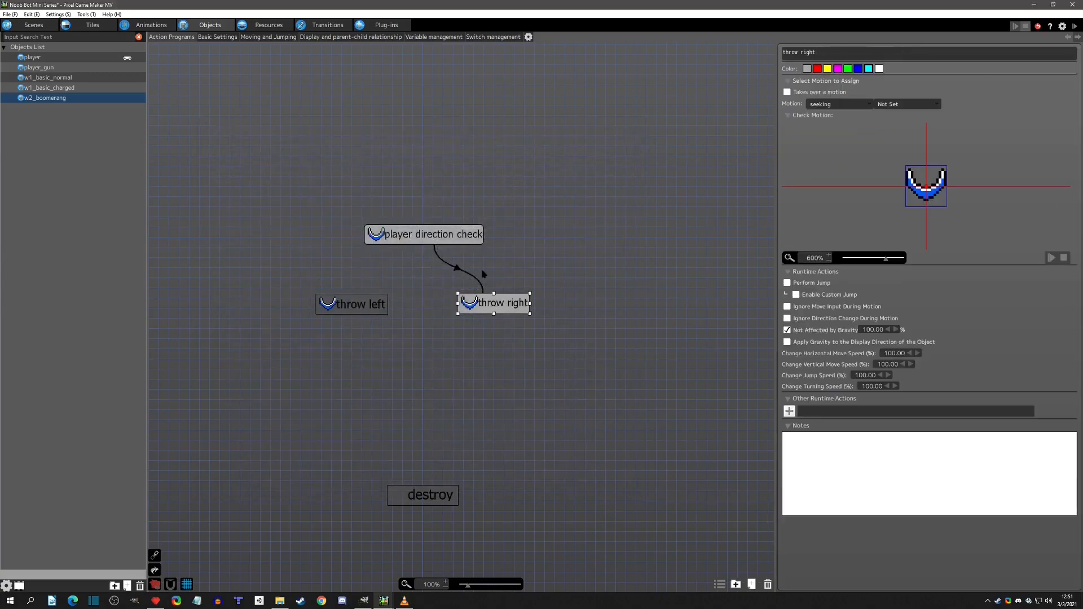
{"action": "left_click", "coordinate": [457, 271]}
{"action": "left_click_drag", "start_coordinate": [417, 242], "coordinate": [361, 307], "text": "alt"}
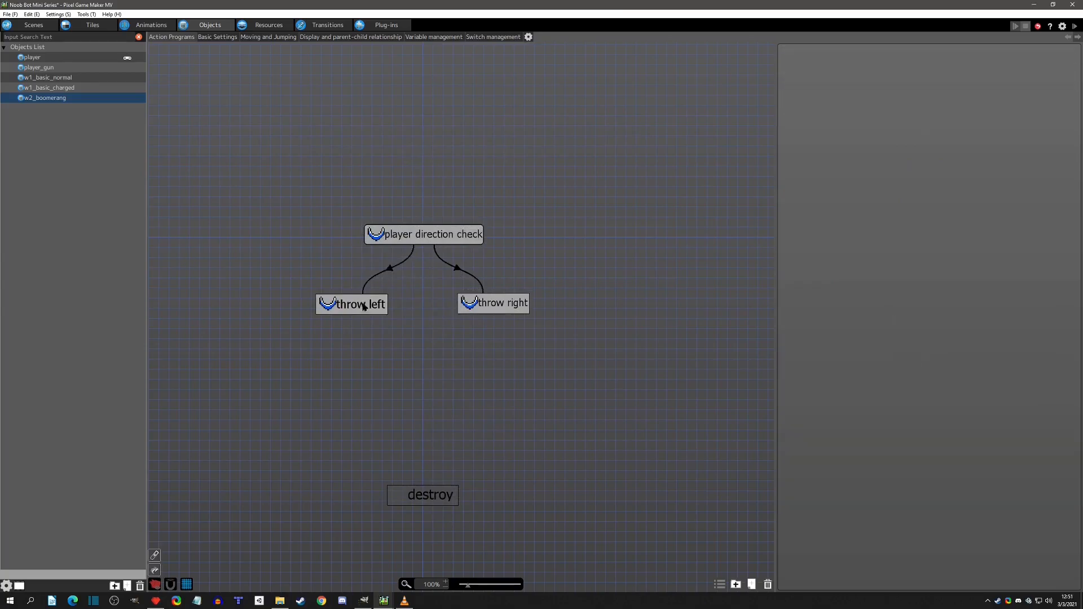
{"action": "left_click", "coordinate": [392, 271]}
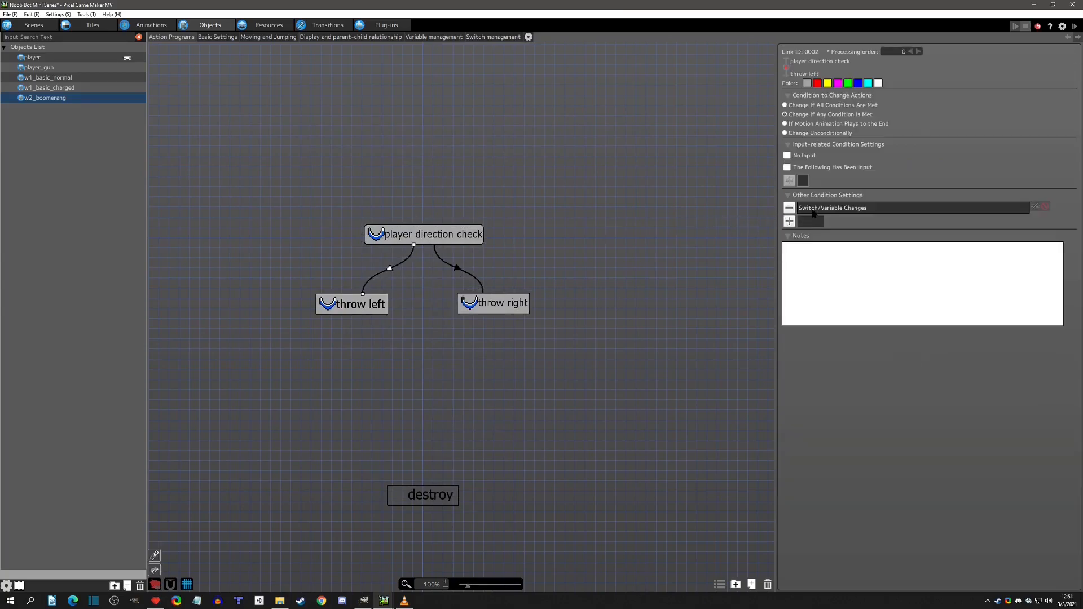
Set the Display Direction constant in the "throw left" link's condition to 270.
{"action": "double_click", "coordinate": [815, 208]}
{"action": "type", "text": "27"}
{"action": "key", "text": "Return"}
{"action": "type", "text": "270"}
{"action": "key", "text": "Return"}
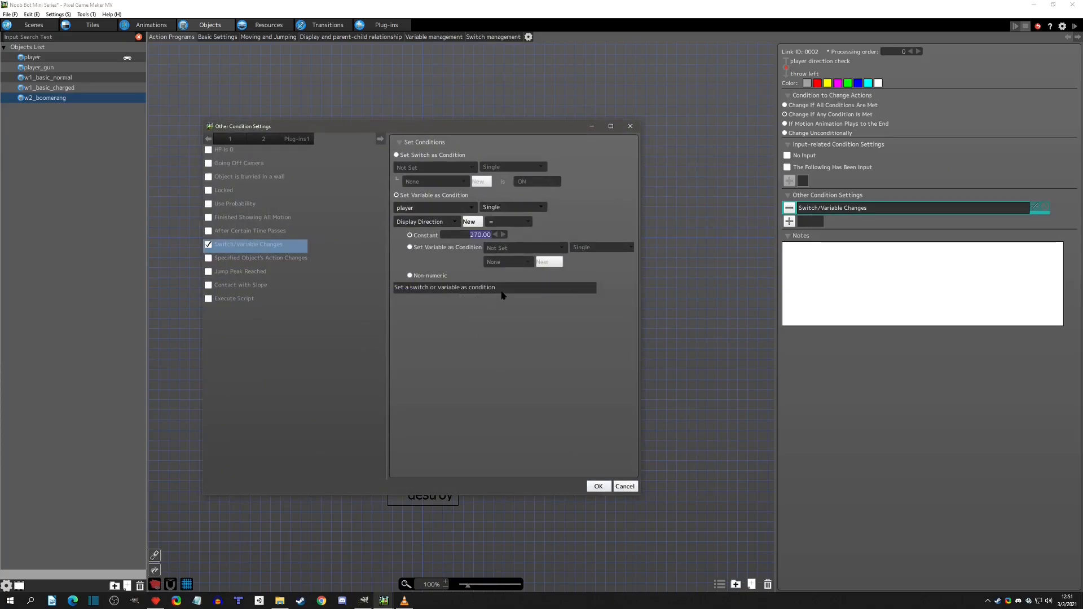
{"action": "left_click", "coordinate": [599, 486]}
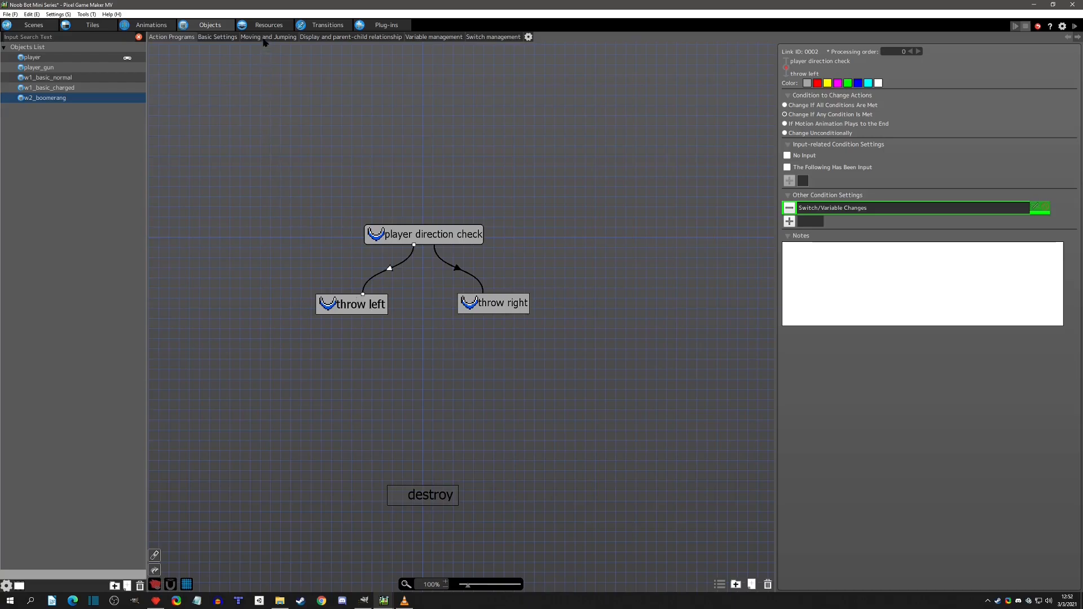
Set the boomerang's move type to Vehicle and its forward and backward movement to 6.
{"action": "left_click", "coordinate": [264, 38]}
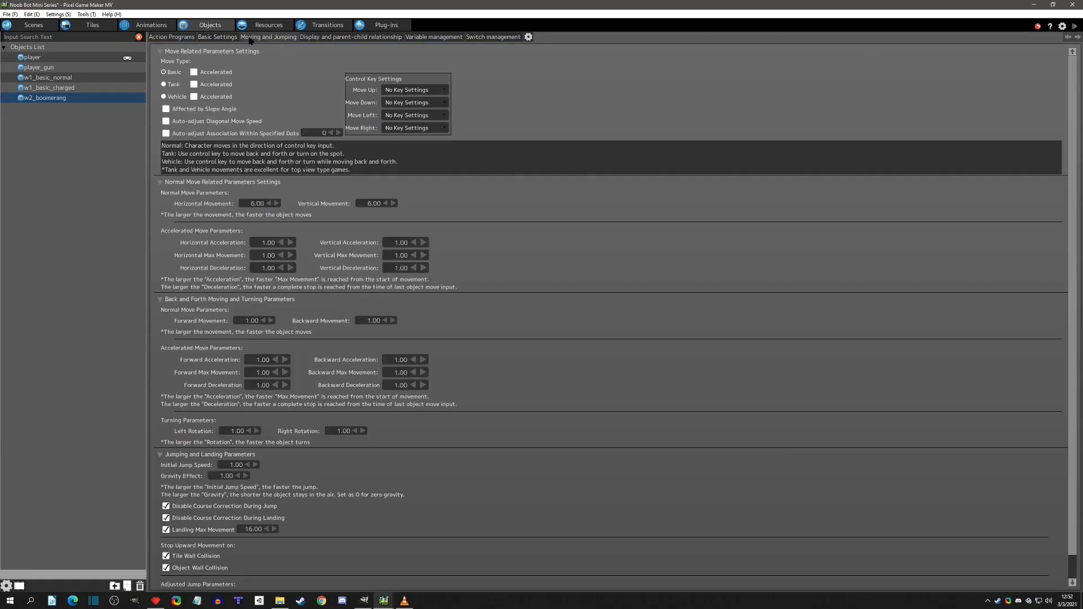
{"action": "left_click", "coordinate": [164, 85]}
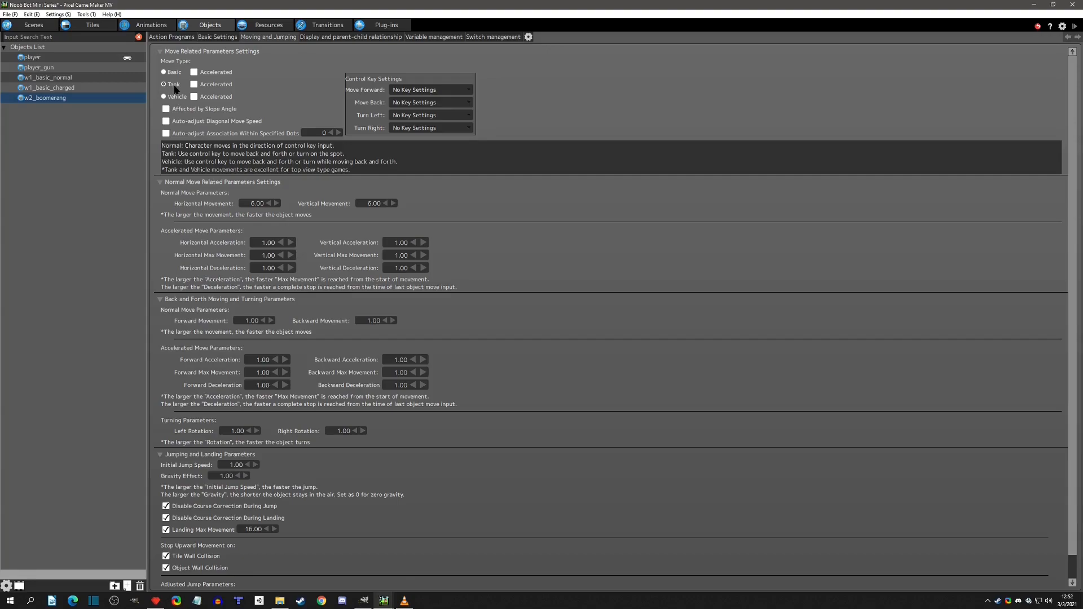
{"action": "left_click", "coordinate": [171, 98]}
{"action": "left_click", "coordinate": [237, 319]}
{"action": "type", "text": "6"}
{"action": "key", "text": "Tab"}
{"action": "type", "text": "6"}
{"action": "key", "text": "Tab"}
{"action": "left_click", "coordinate": [480, 314]}
Add a Set Move Direction and Move runtime action to the "throw right" action.
{"action": "left_click", "coordinate": [169, 37]}
{"action": "left_click", "coordinate": [371, 314]}
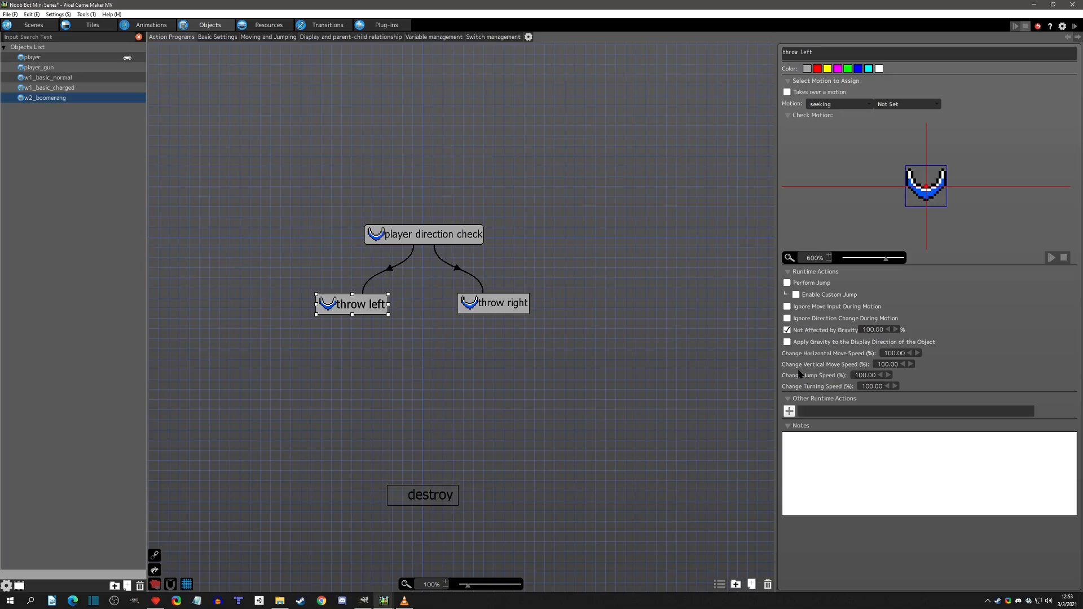
{"action": "left_click", "coordinate": [510, 312]}
{"action": "left_click", "coordinate": [459, 273]}
{"action": "left_click", "coordinate": [501, 313]}
{"action": "left_click", "coordinate": [790, 412]}
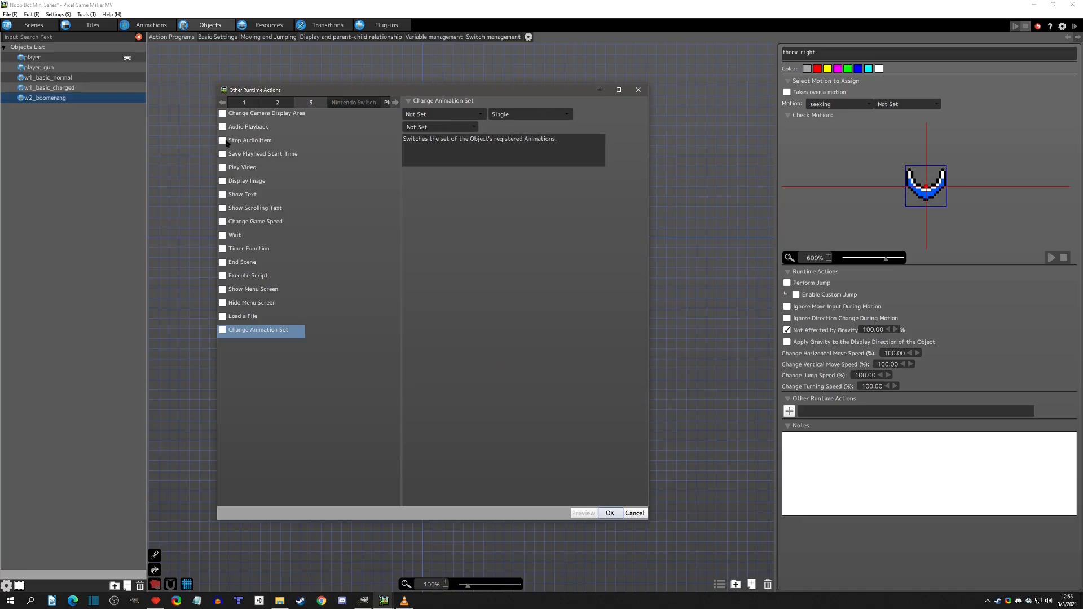
{"action": "left_click", "coordinate": [241, 102]}
{"action": "left_click", "coordinate": [265, 113]}
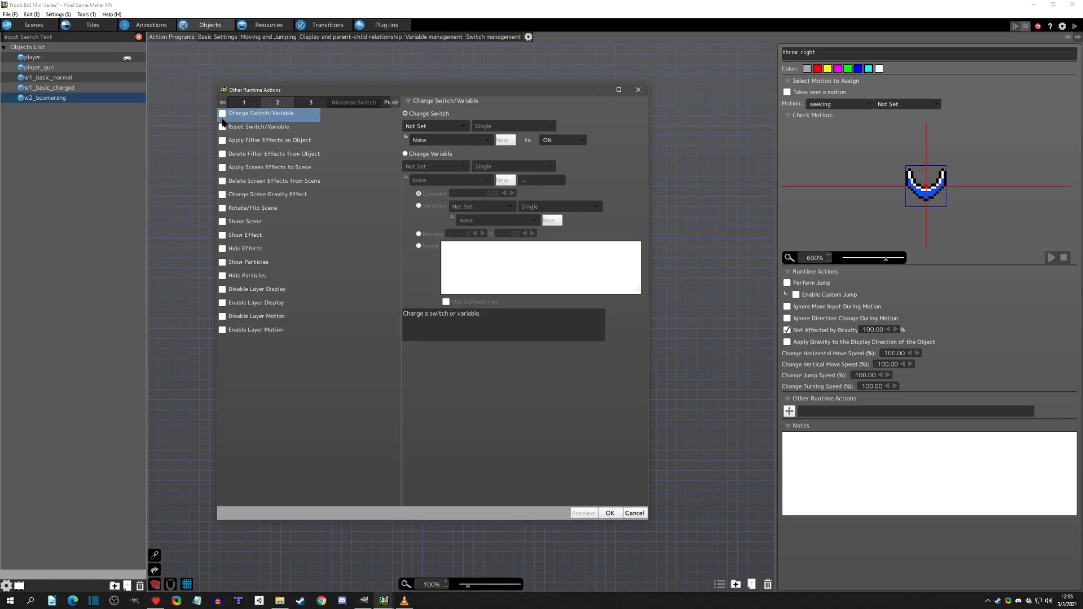
{"action": "left_click", "coordinate": [239, 105]}
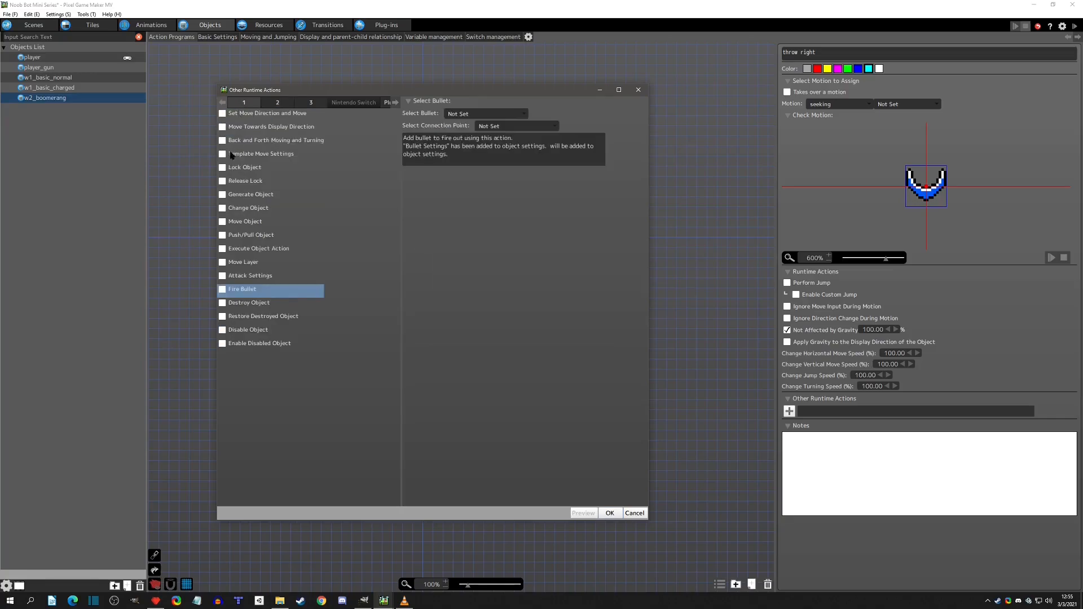
{"action": "left_click", "coordinate": [223, 114]}
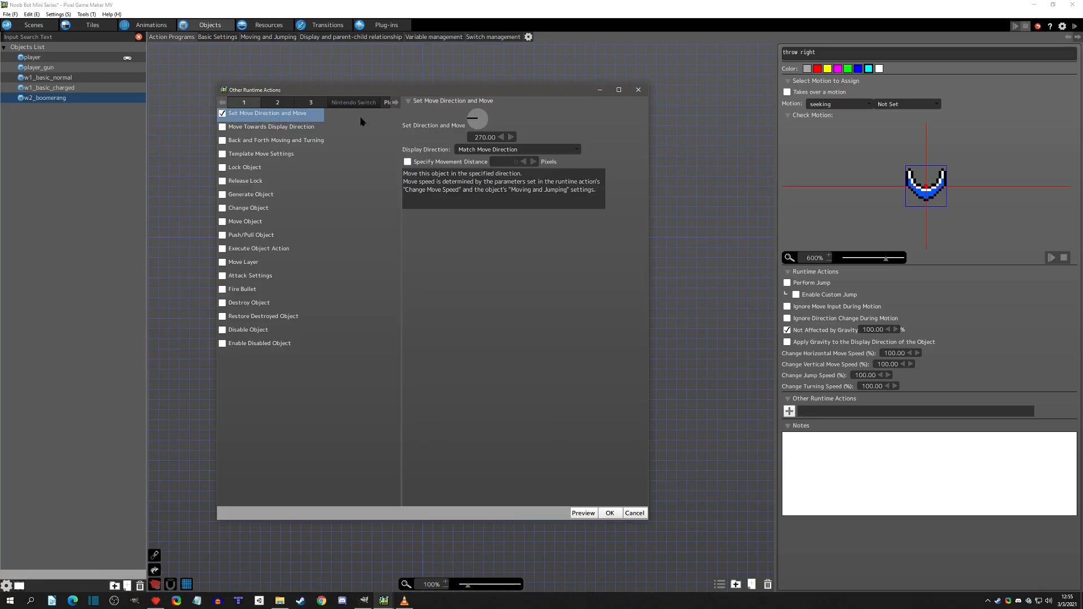
Set the move direction of the "throw right" runtime action to 30 degrees.
{"action": "left_click", "coordinate": [473, 117]}
{"action": "left_click_drag", "start_coordinate": [472, 117], "coordinate": [482, 114]}
{"action": "left_click_drag", "start_coordinate": [481, 120], "coordinate": [481, 116]}
{"action": "double_click", "coordinate": [480, 138]}
{"action": "left_click", "coordinate": [469, 137]}
{"action": "left_click_drag", "start_coordinate": [476, 135], "coordinate": [550, 137]}
{"action": "left_click", "coordinate": [562, 131]}
{"action": "left_click", "coordinate": [609, 513]}
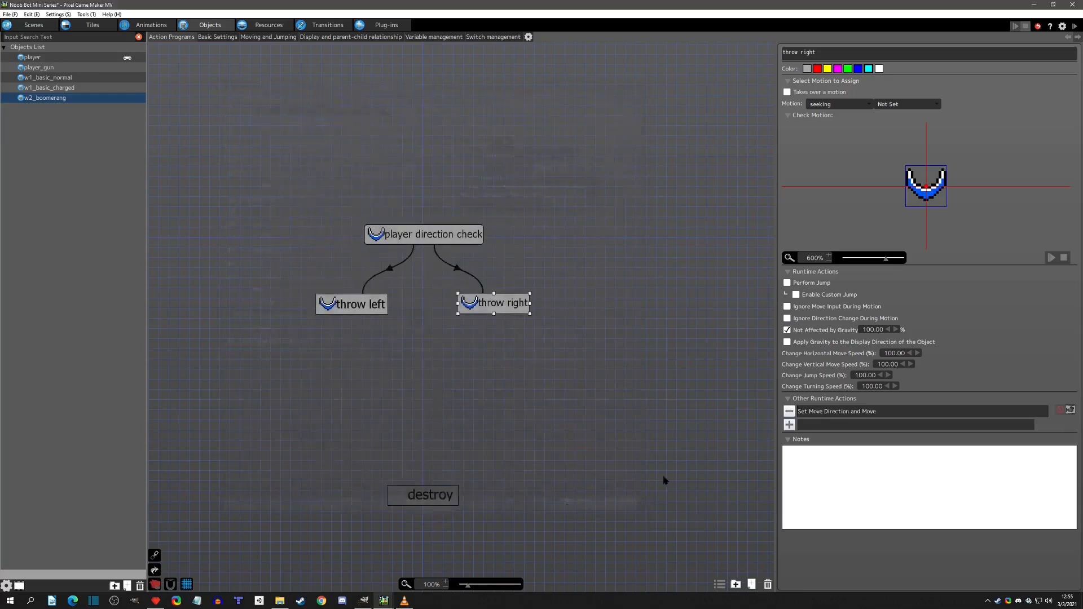
{"action": "double_click", "coordinate": [819, 414]}
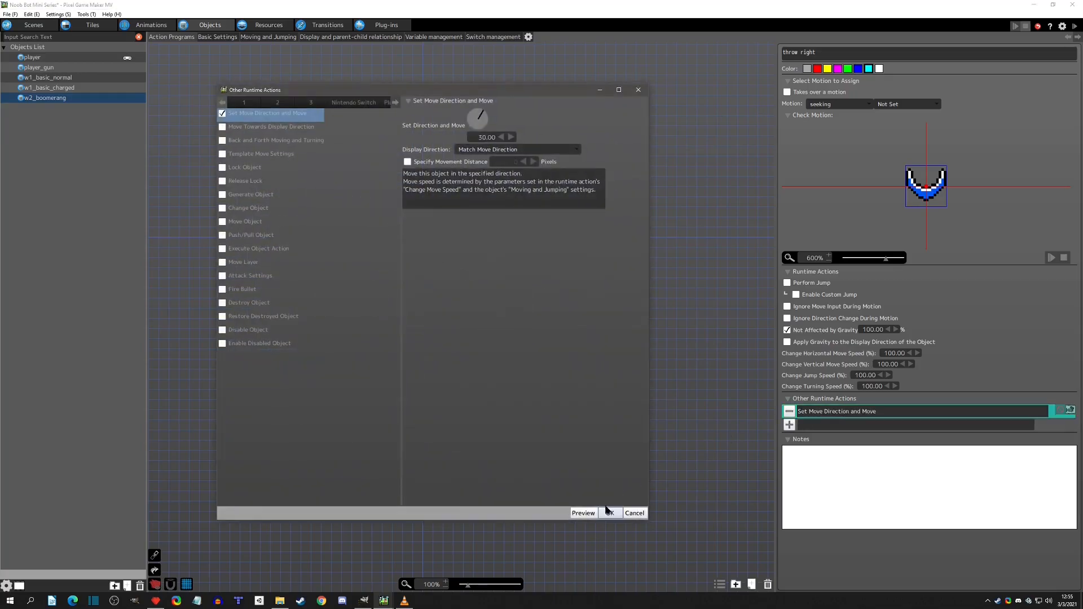
{"action": "left_click", "coordinate": [610, 513]}
Add a Back and Forth Moving and Turning runtime action with Right Turn to "throw right".
{"action": "left_click", "coordinate": [789, 425]}
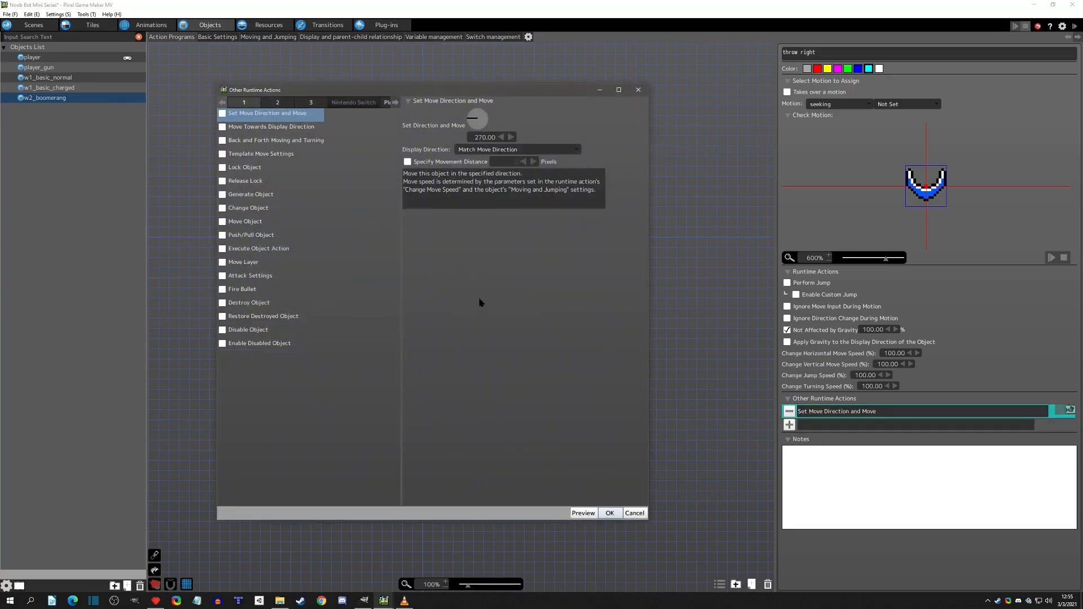
{"action": "left_click", "coordinate": [223, 140]}
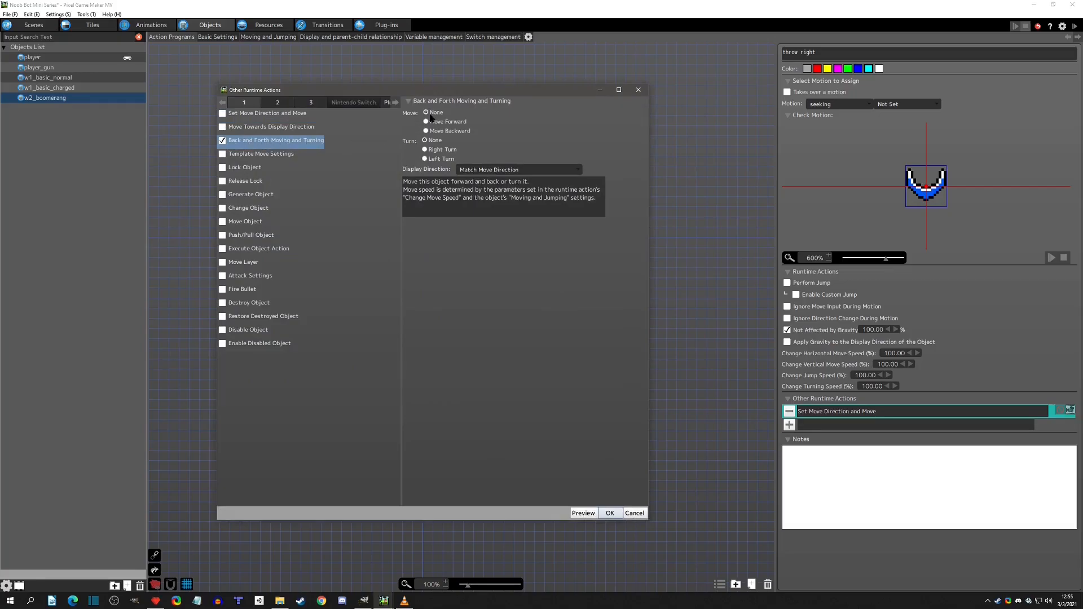
{"action": "left_click", "coordinate": [434, 151]}
{"action": "left_click", "coordinate": [609, 513]}
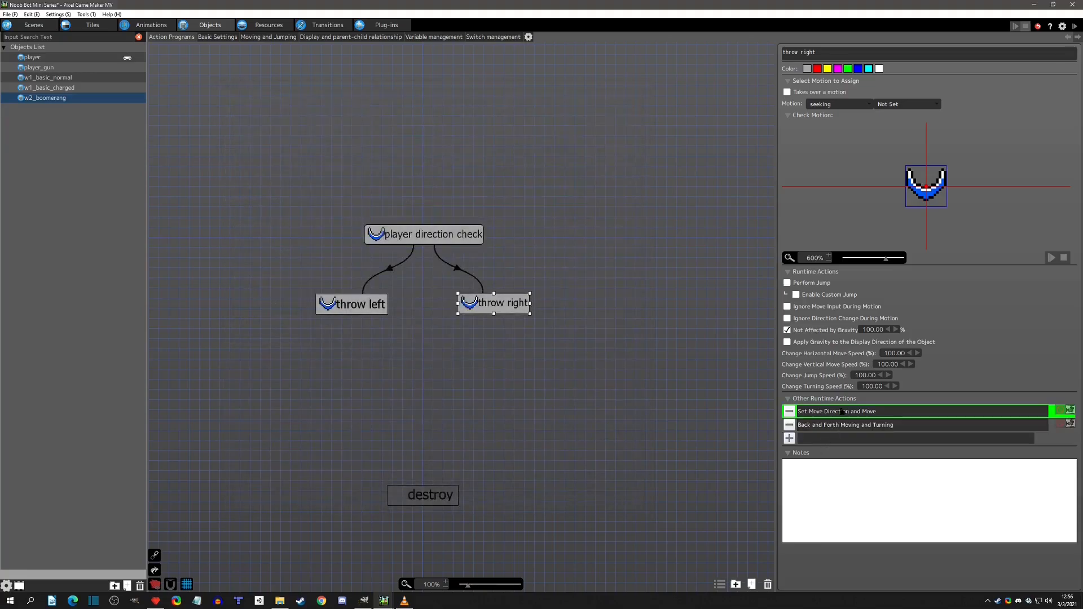
Set the turning speed of "throw right" to 200% and its vertical move speed to 75%.
{"action": "left_click", "coordinate": [869, 387]}
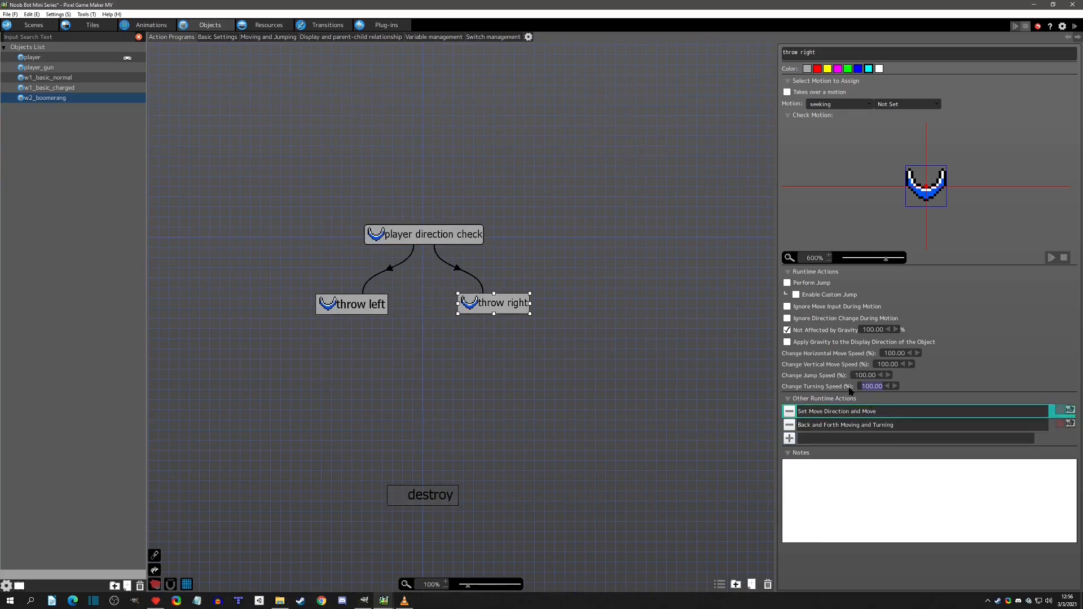
{"action": "type", "text": "200"}
{"action": "left_click", "coordinate": [888, 364]}
{"action": "type", "text": "75"}
{"action": "left_click", "coordinate": [962, 375]}
{"action": "left_click", "coordinate": [865, 427]}
Place a copy of "throw right" directly below it and rename the copy "circle left to player".
{"action": "left_click", "coordinate": [491, 310]}
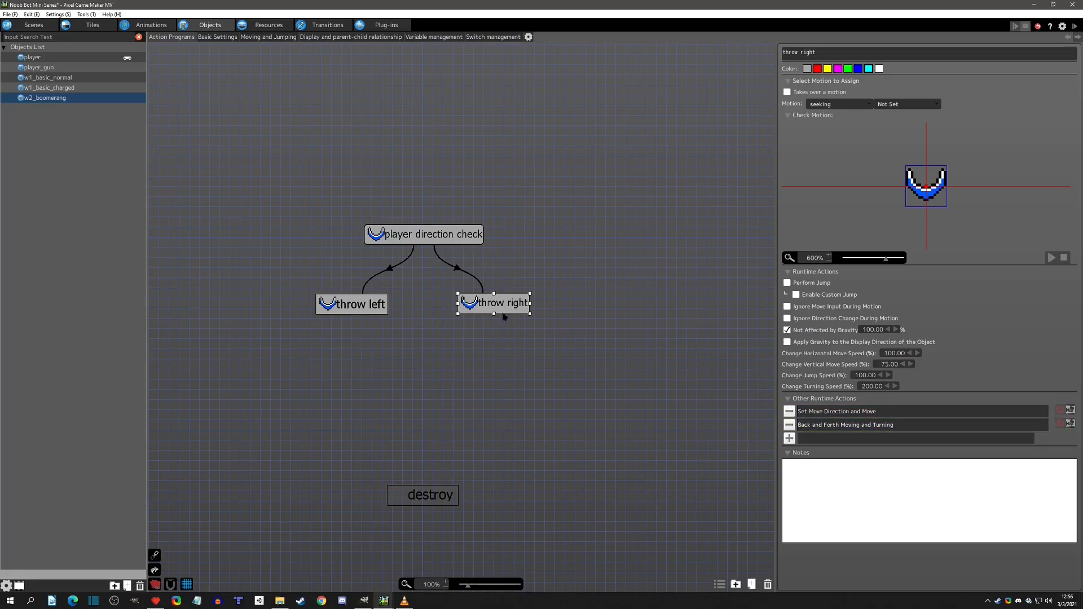
{"action": "left_click", "coordinate": [858, 413]}
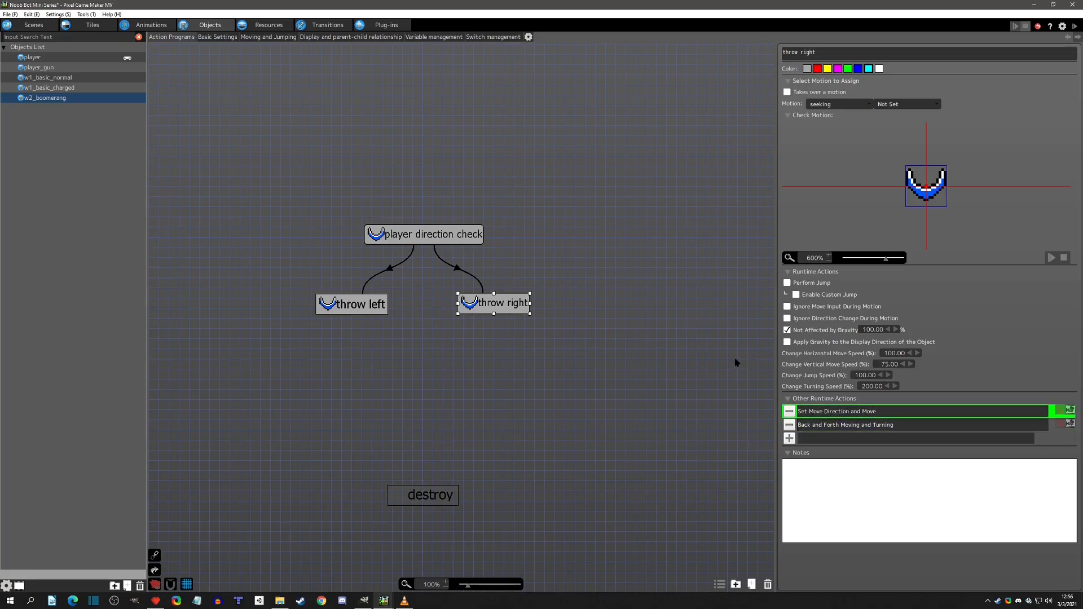
{"action": "left_click", "coordinate": [835, 431]}
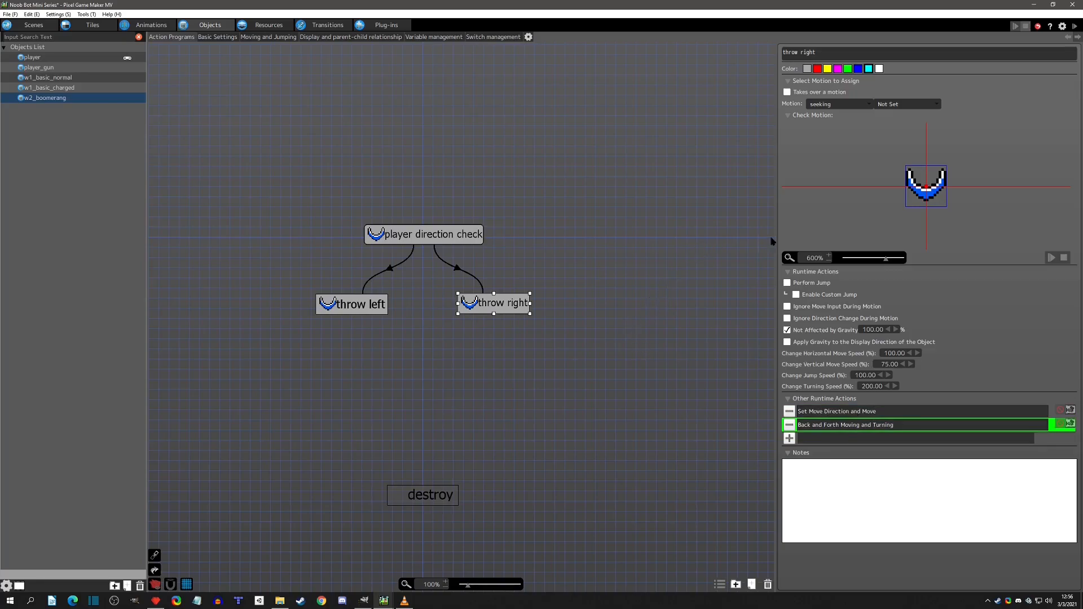
{"action": "key", "text": "ctrl+c"}
{"action": "left_click", "coordinate": [496, 363]}
{"action": "key", "text": "ctrl+v"}
{"action": "left_click_drag", "start_coordinate": [491, 364], "coordinate": [484, 373]}
{"action": "left_click_drag", "start_coordinate": [836, 56], "coordinate": [733, 49]}
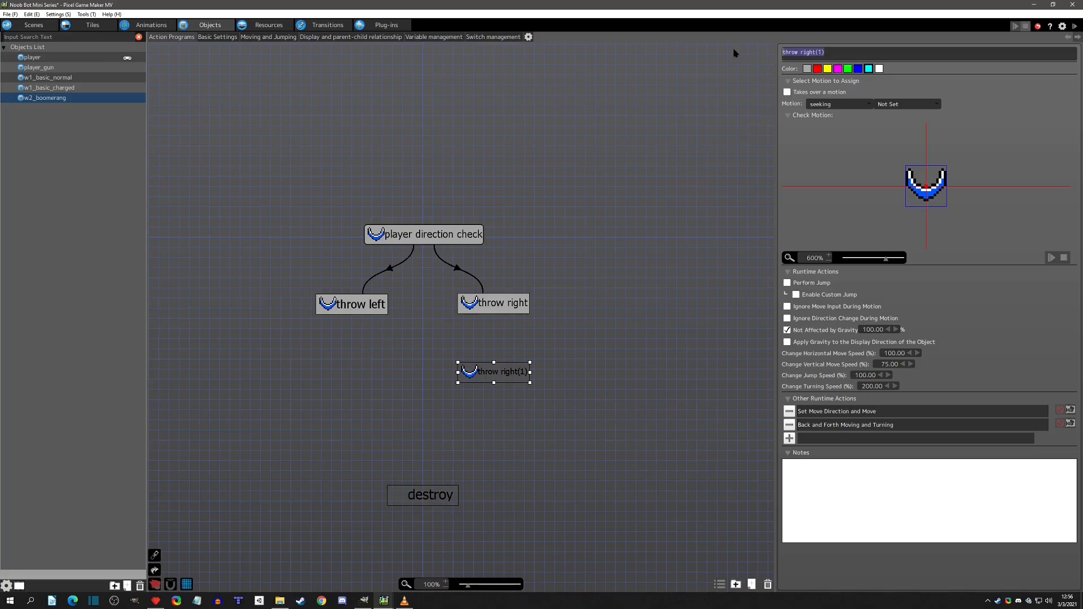
{"action": "type", "text": "circle left to player"}
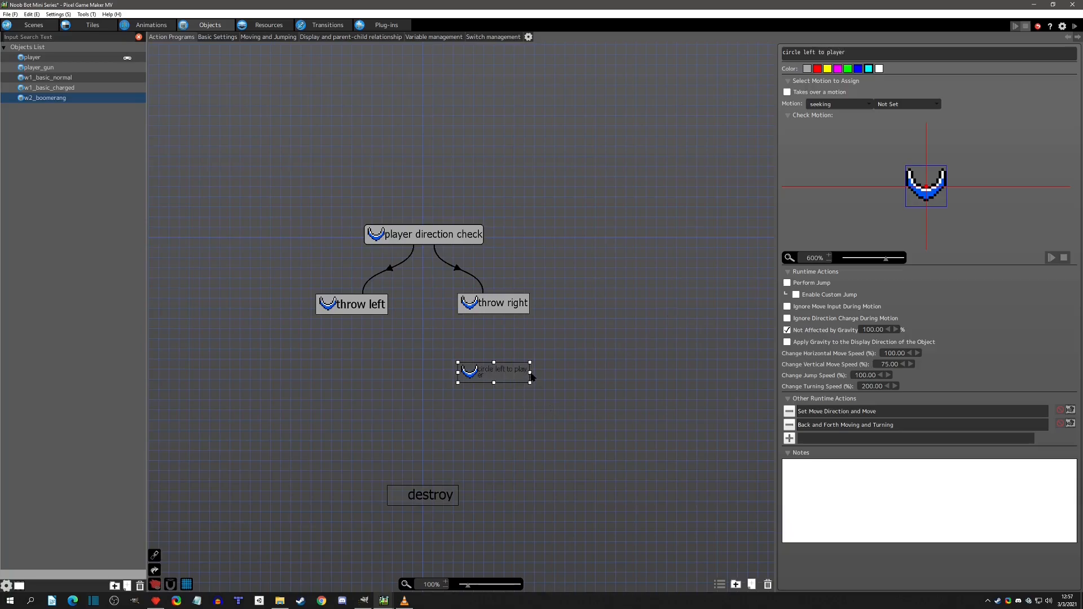
Link "throw right" to "circle left to player" with an After Certain Time Passes condition of 0.25 seconds.
{"action": "left_click", "coordinate": [495, 304]}
{"action": "right_click", "coordinate": [494, 303]}
{"action": "left_click", "coordinate": [515, 316]}
{"action": "left_click", "coordinate": [499, 372]}
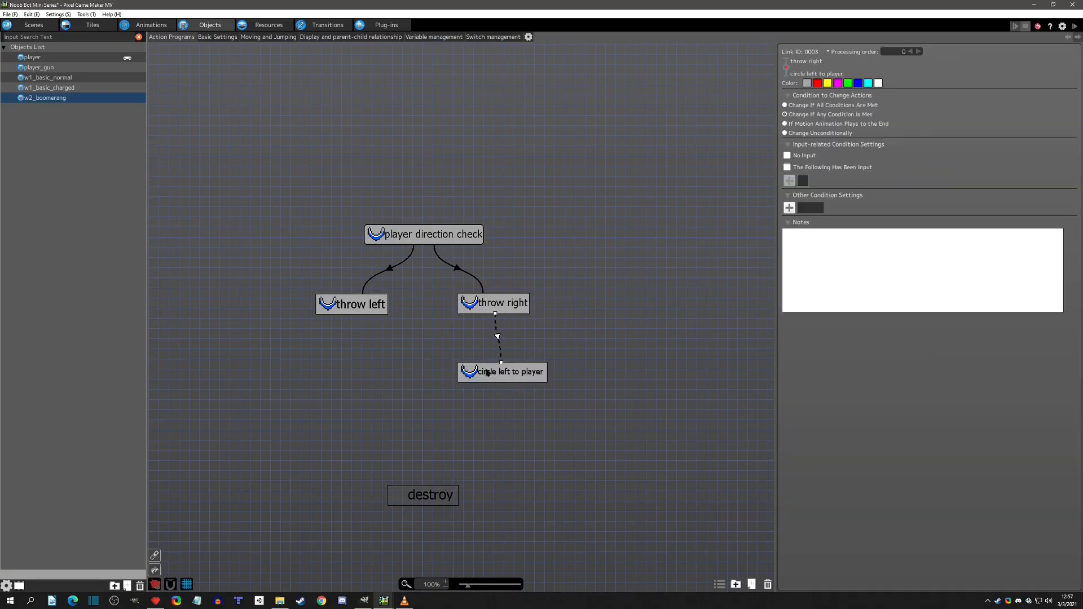
{"action": "left_click", "coordinate": [789, 208]}
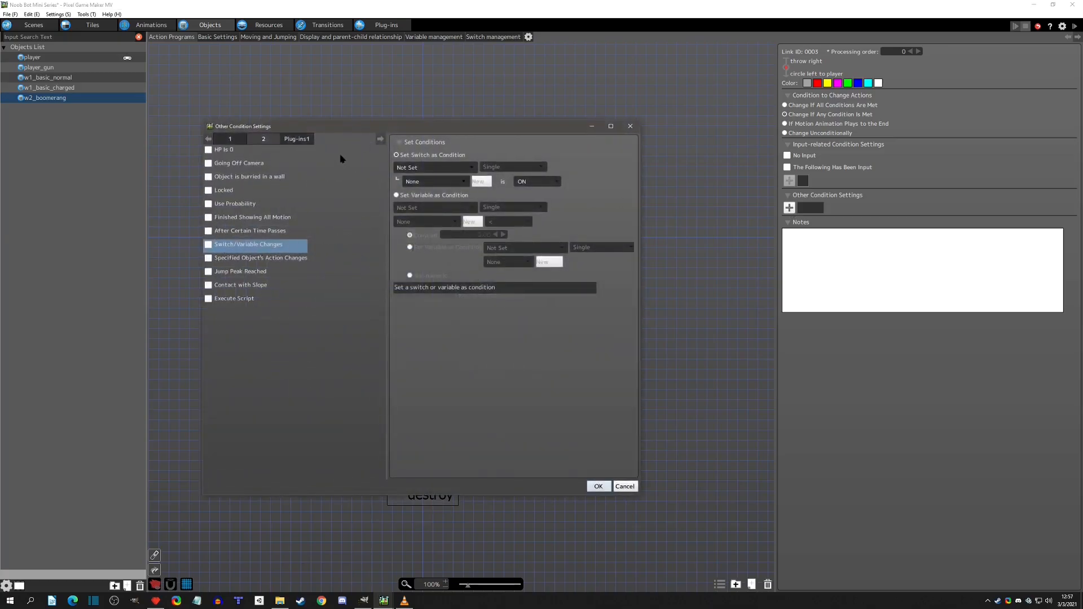
{"action": "left_click", "coordinate": [210, 232]}
{"action": "left_click", "coordinate": [426, 154]}
{"action": "type", "text": ".25"}
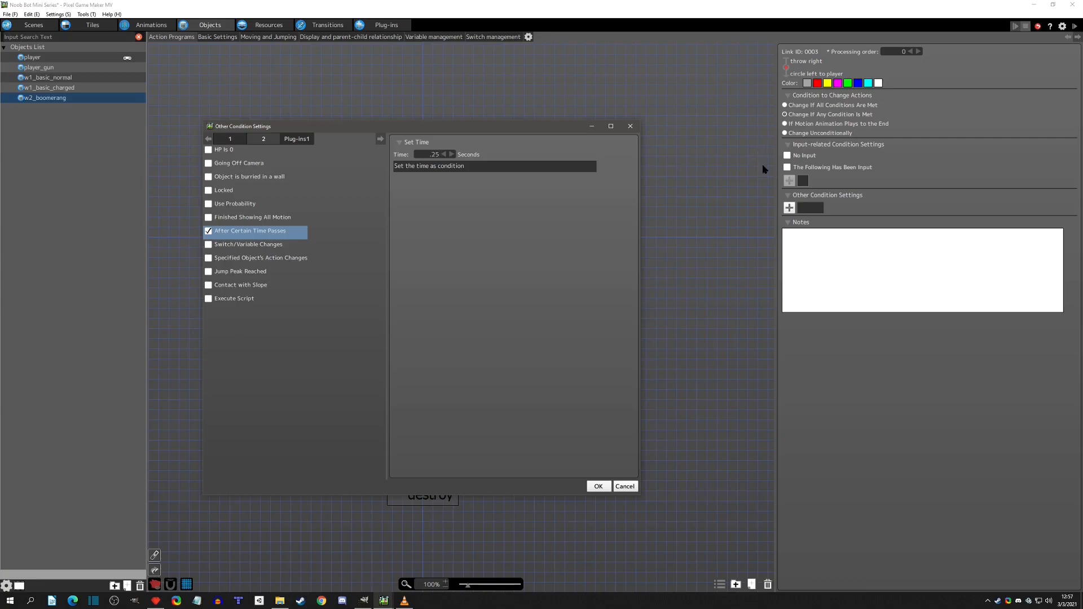
{"action": "left_click", "coordinate": [598, 487]}
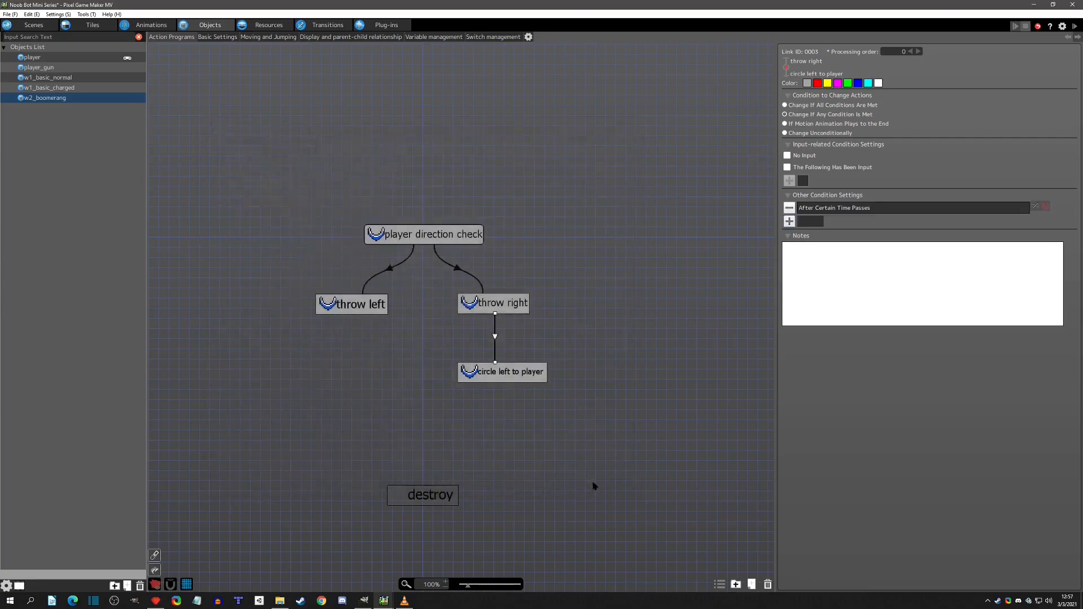
Remove both runtime actions from "circle left to player".
{"action": "left_click", "coordinate": [505, 379]}
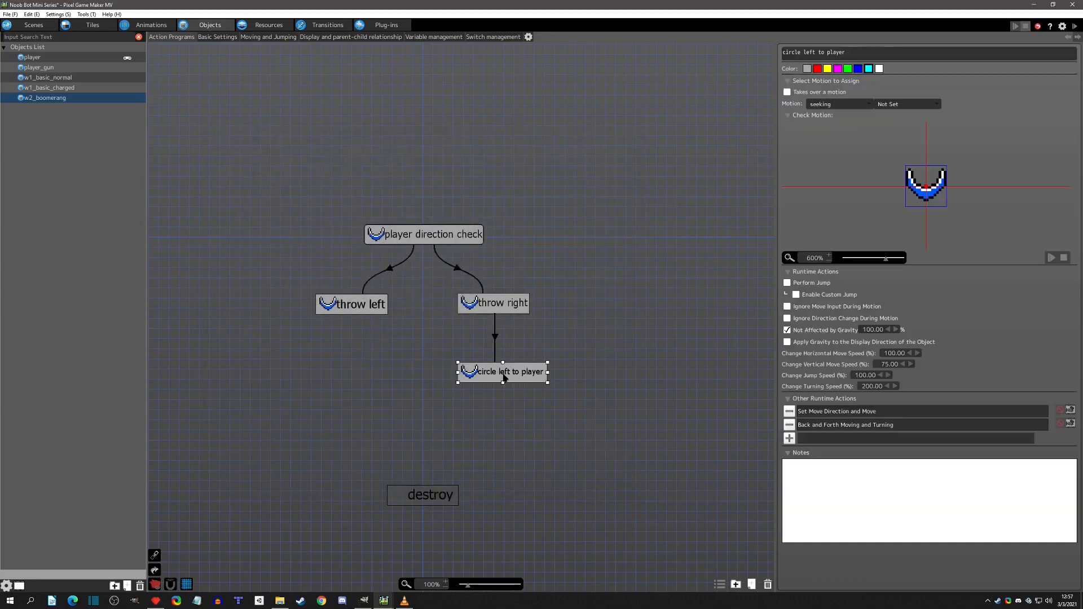
{"action": "left_click", "coordinate": [789, 412]}
{"action": "left_click", "coordinate": [789, 412]}
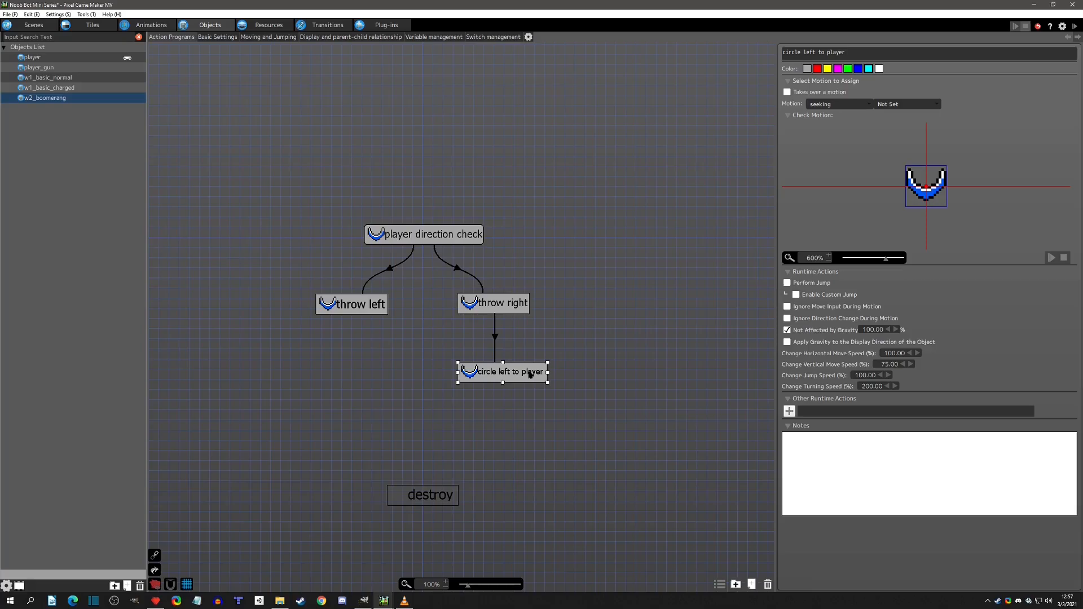
Set the turning speed of "circle left to player" to 500% and start a test play of the game.
{"action": "double_click", "coordinate": [869, 386]}
{"action": "type", "text": "500"}
{"action": "key", "text": "Return"}
{"action": "left_click", "coordinate": [937, 410]}
{"action": "left_click", "coordinate": [1074, 26]}
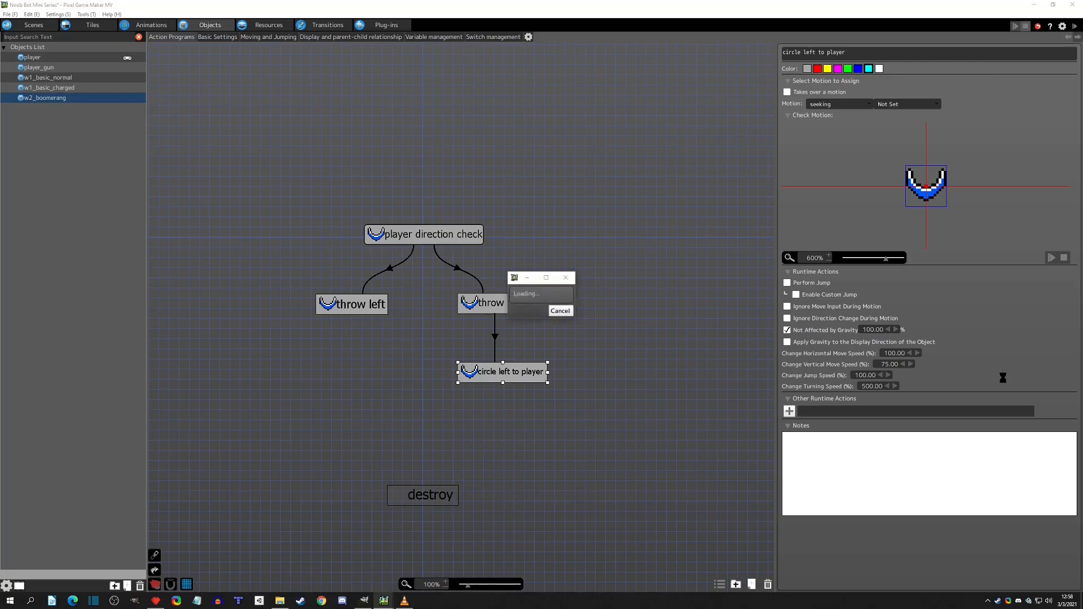
Throw the boomerang to the right from the first raised platform in the running game and end the test play.
{"action": "key", "text": "Right"}
{"action": "key", "text": "x"}
{"action": "key", "text": "z"}
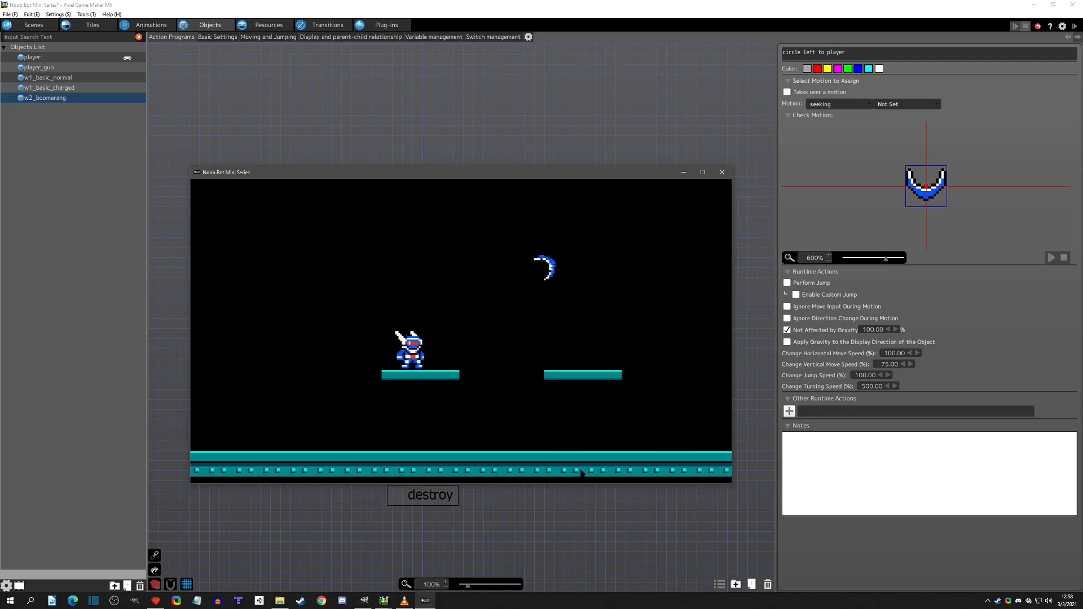
{"action": "key", "text": "z"}
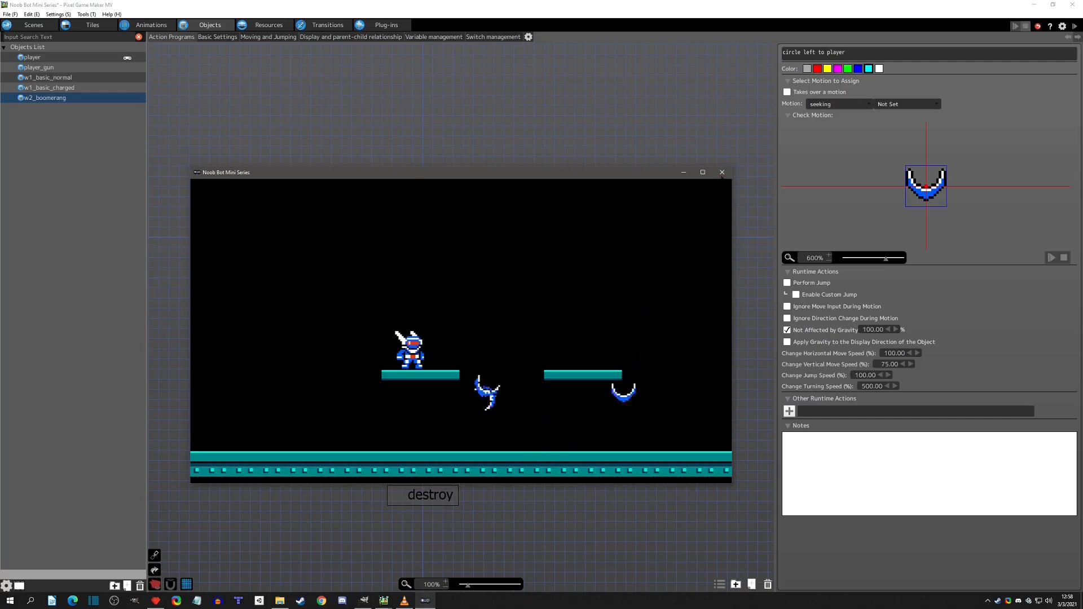
{"action": "left_click", "coordinate": [722, 172]}
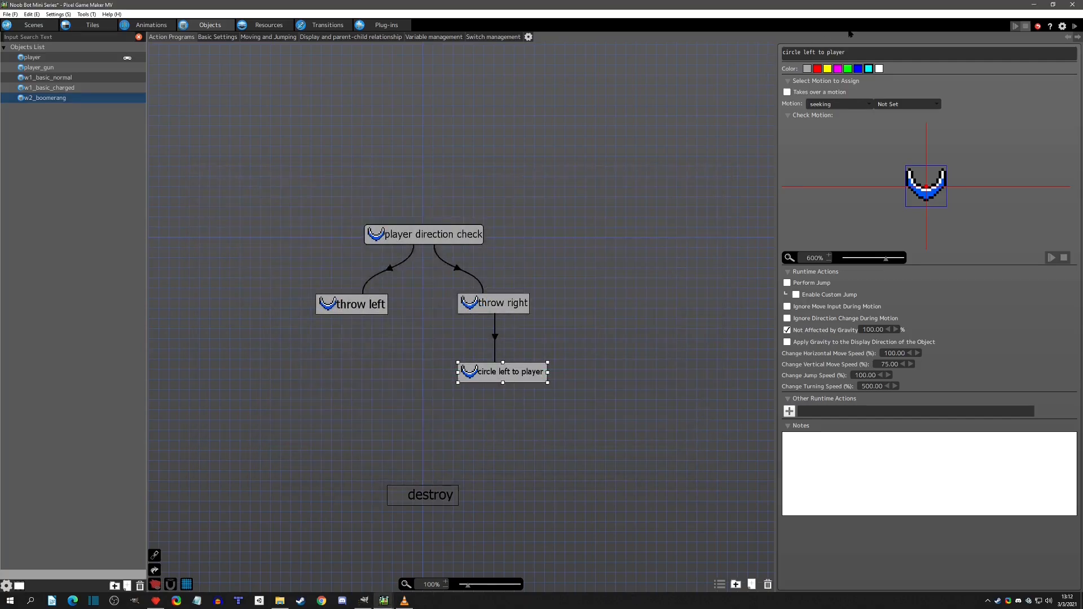
Rename "circle left to player" as "turn right faster" and move the "destroy" action further down.
{"action": "left_click_drag", "start_coordinate": [861, 50], "coordinate": [761, 56]}
{"action": "type", "text": "turn right faster"}
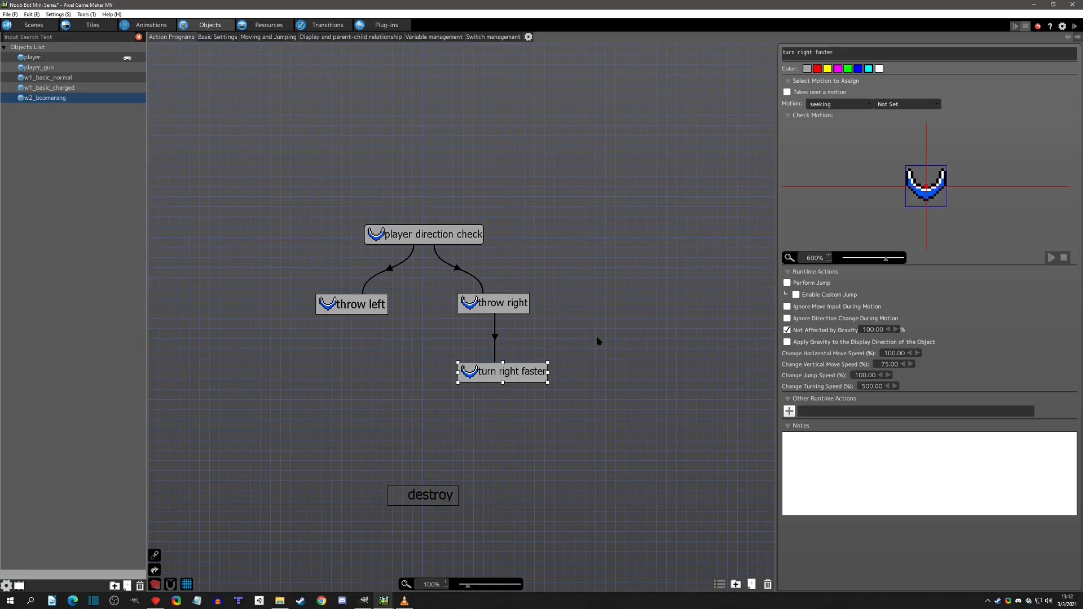
{"action": "left_click_drag", "start_coordinate": [431, 500], "coordinate": [428, 537]}
Place a copy of "turn right faster" above "destroy", name it "return to player", and link "turn right faster" to it.
{"action": "left_click", "coordinate": [479, 383]}
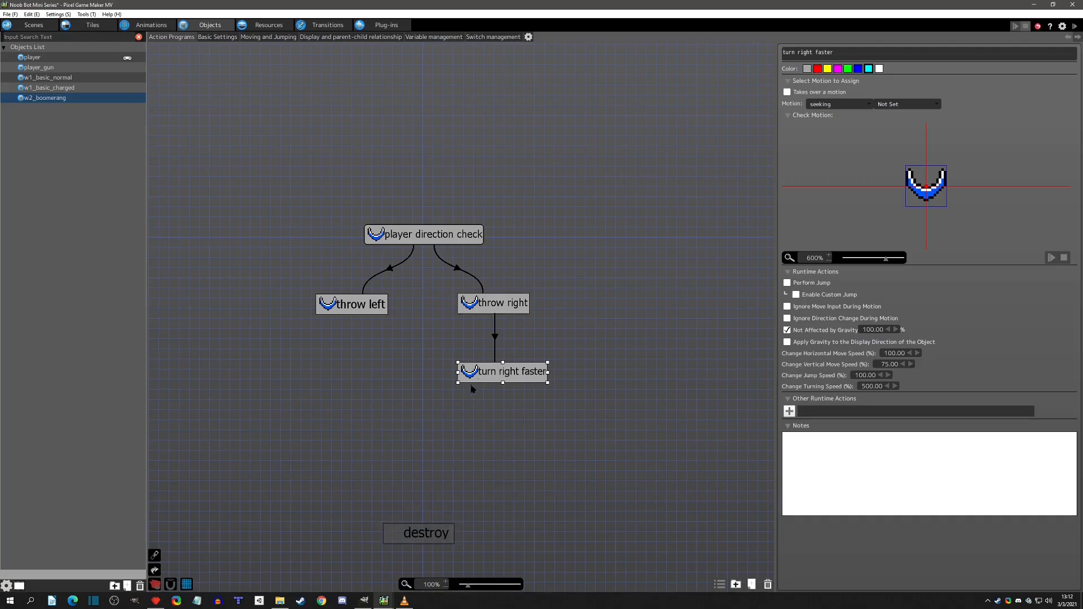
{"action": "left_click", "coordinate": [345, 416]}
{"action": "key", "text": "ctrl+v"}
{"action": "left_click", "coordinate": [400, 422]}
{"action": "left_click_drag", "start_coordinate": [401, 422], "coordinate": [436, 446]}
{"action": "left_click_drag", "start_coordinate": [859, 55], "coordinate": [706, 49]}
{"action": "type", "text": "return to player"}
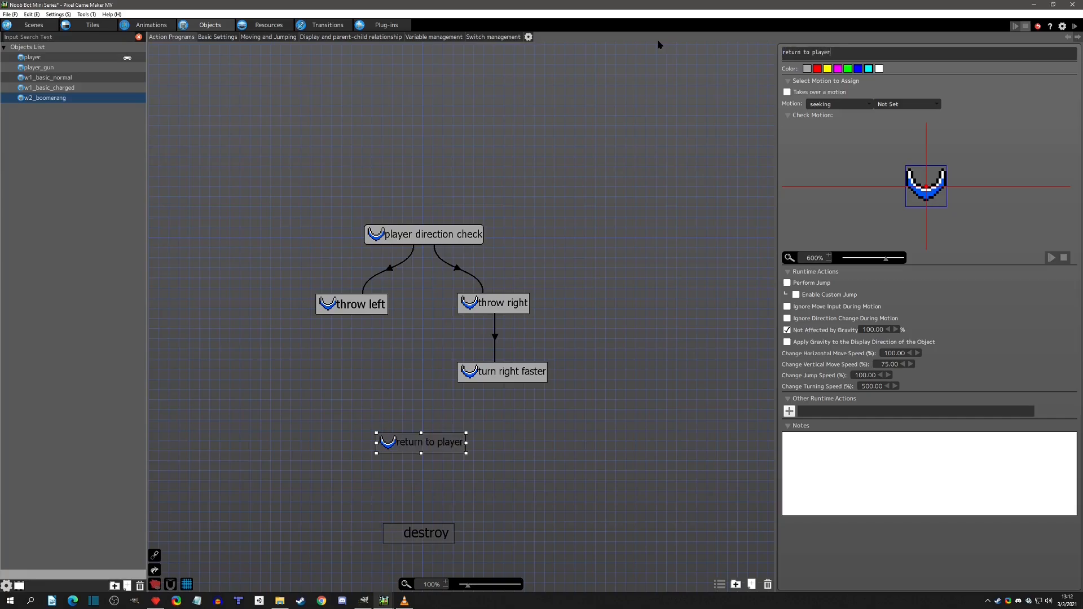
{"action": "left_click", "coordinate": [490, 377]}
{"action": "left_click_drag", "start_coordinate": [489, 372], "coordinate": [434, 458]}
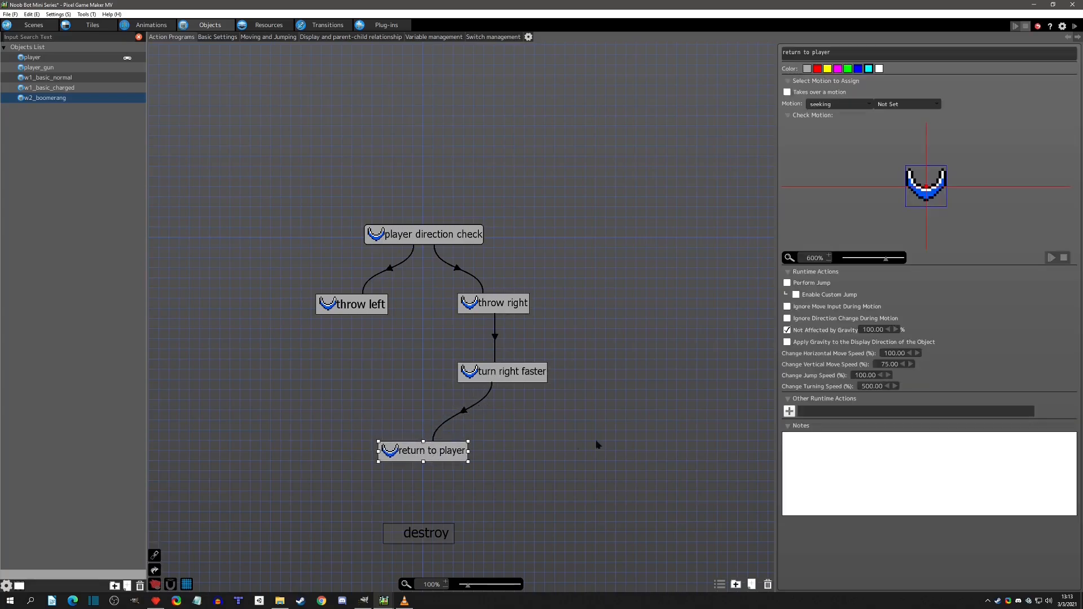
Add a Template Move Settings runtime action to "return to player" with Move Towards Nearby Object targeting Player Group.
{"action": "left_click", "coordinate": [789, 412]}
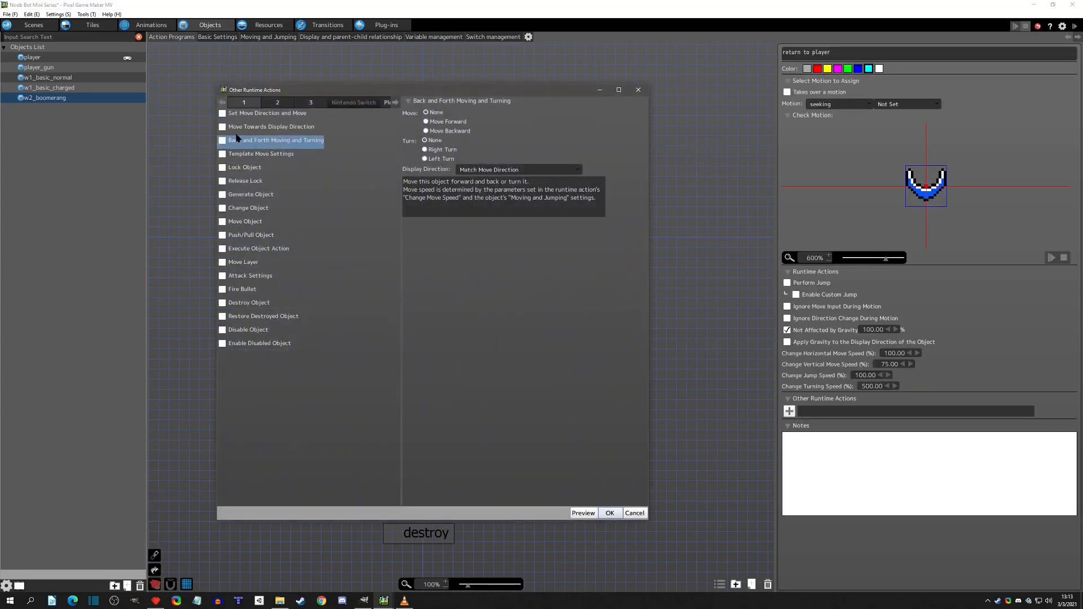
{"action": "left_click", "coordinate": [243, 154]}
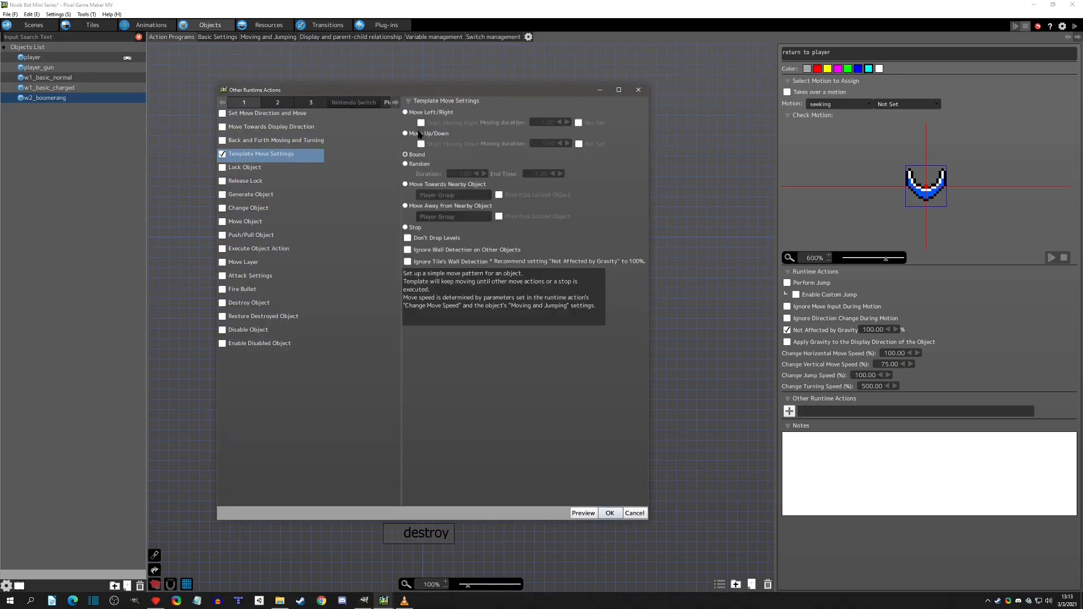
{"action": "left_click", "coordinate": [414, 185]}
{"action": "left_click", "coordinate": [447, 195]}
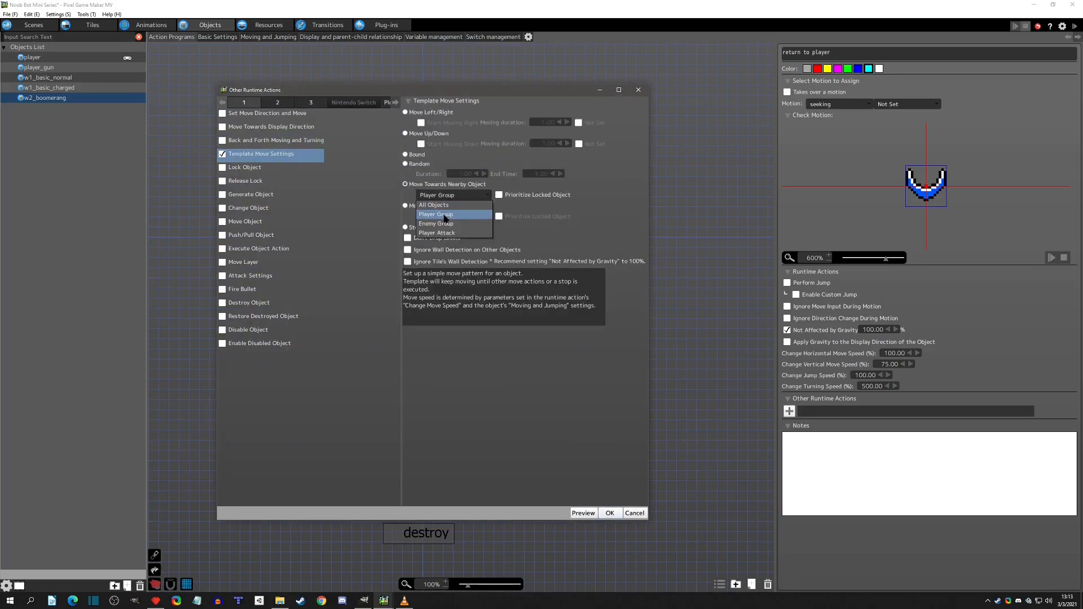
{"action": "left_click", "coordinate": [458, 210]}
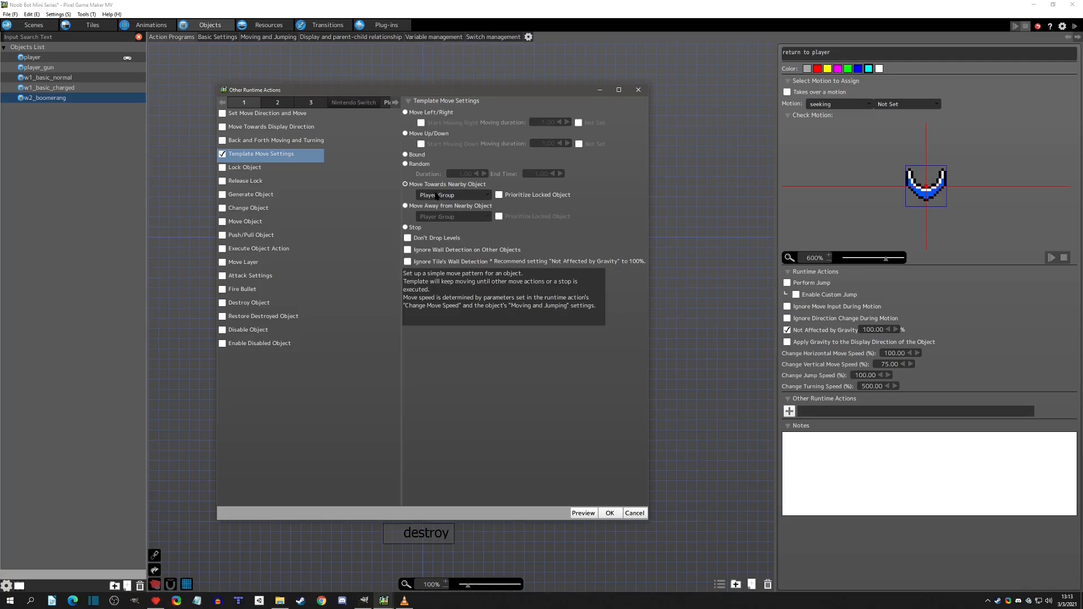
{"action": "left_click", "coordinate": [610, 513]}
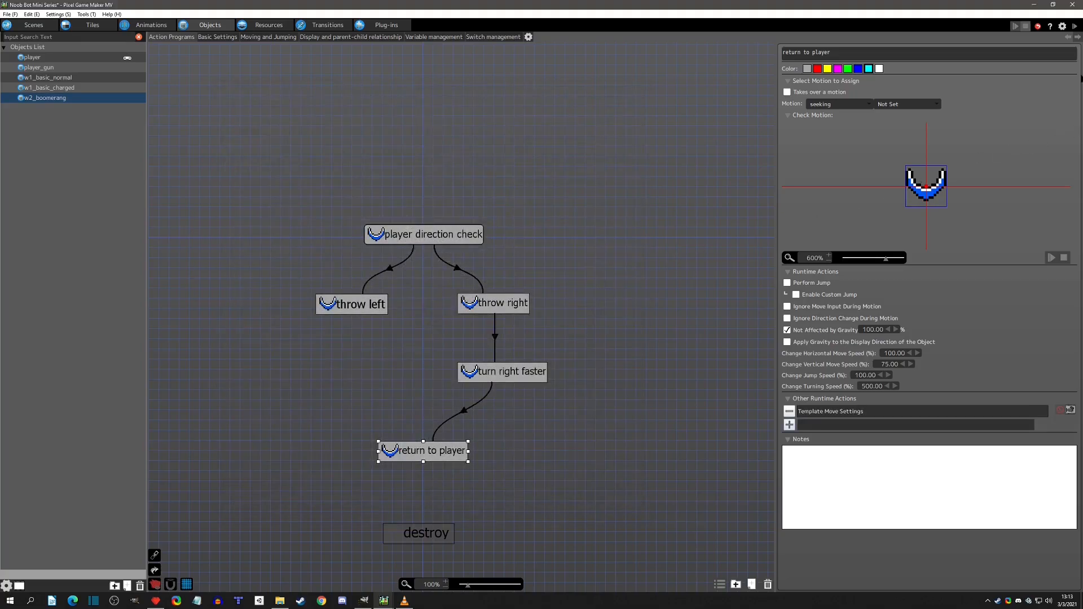
Test play the game, throwing boomerangs from several platforms to check their return to the player, and close it.
{"action": "left_click", "coordinate": [1073, 25]}
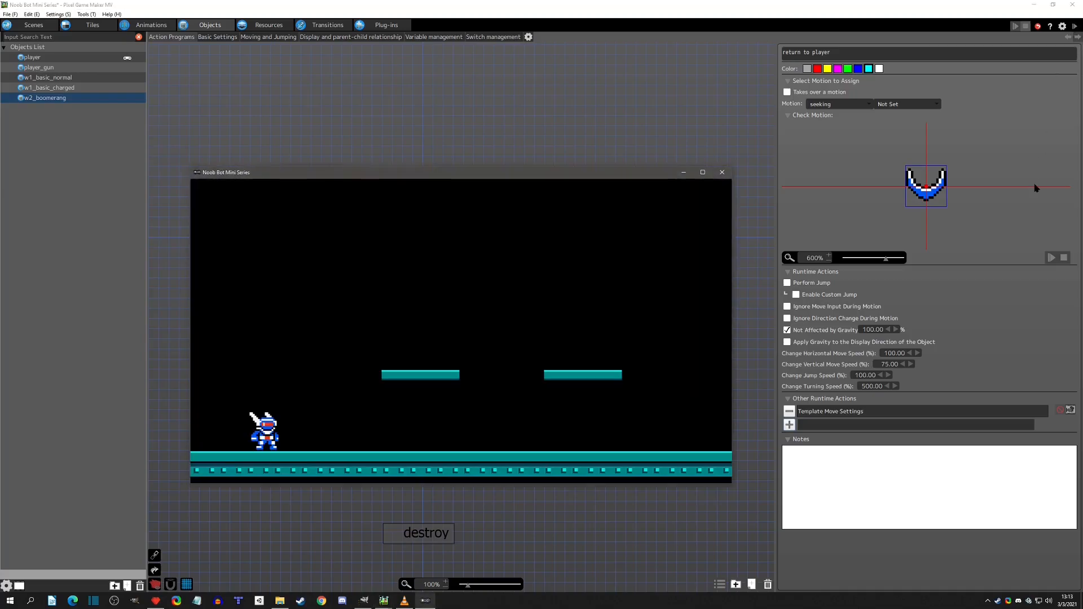
{"action": "key", "text": "Right"}
{"action": "key", "text": "x"}
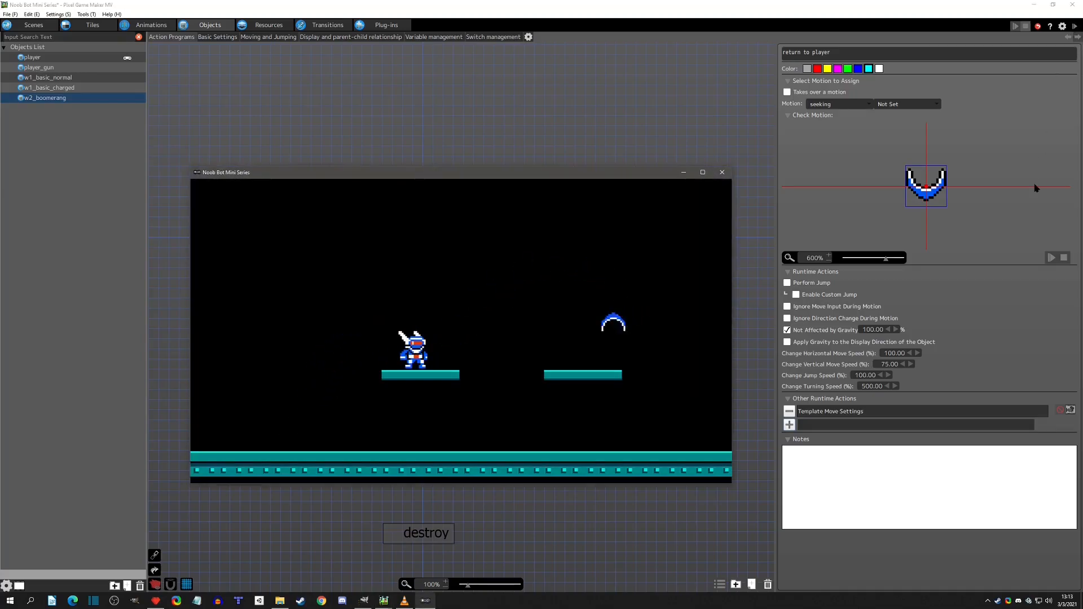
{"action": "key", "text": "x"}
{"action": "key", "text": "Right"}
{"action": "key", "text": "z"}
{"action": "key", "text": "x"}
{"action": "key", "text": "x"}
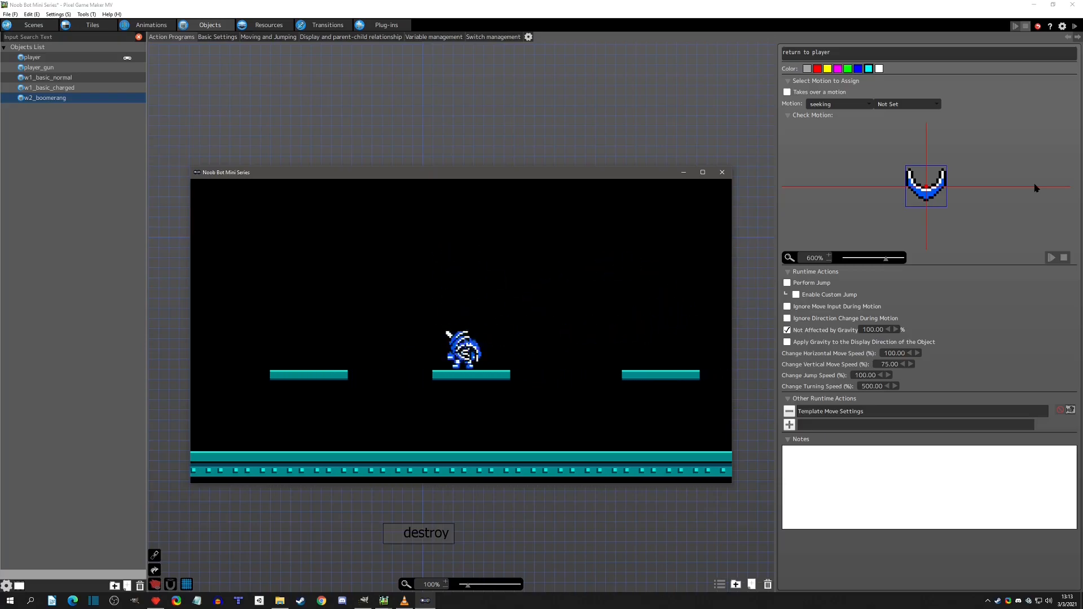
{"action": "left_click", "coordinate": [722, 173]}
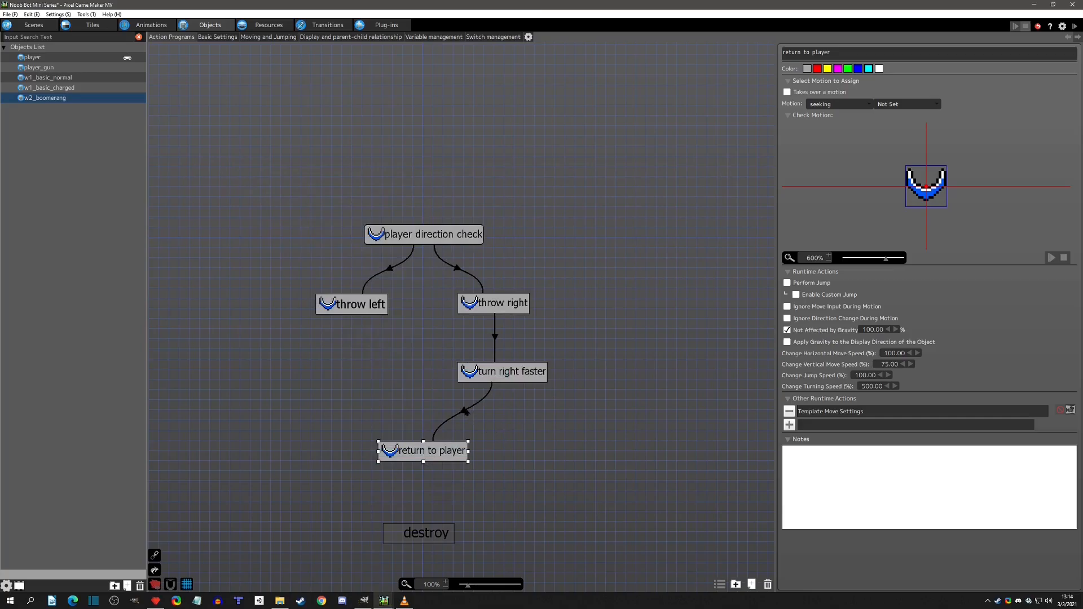
Set the After Certain Time Passes condition on the link from "turn right faster" to "return to player" to 0.7 seconds.
{"action": "left_click", "coordinate": [480, 407]}
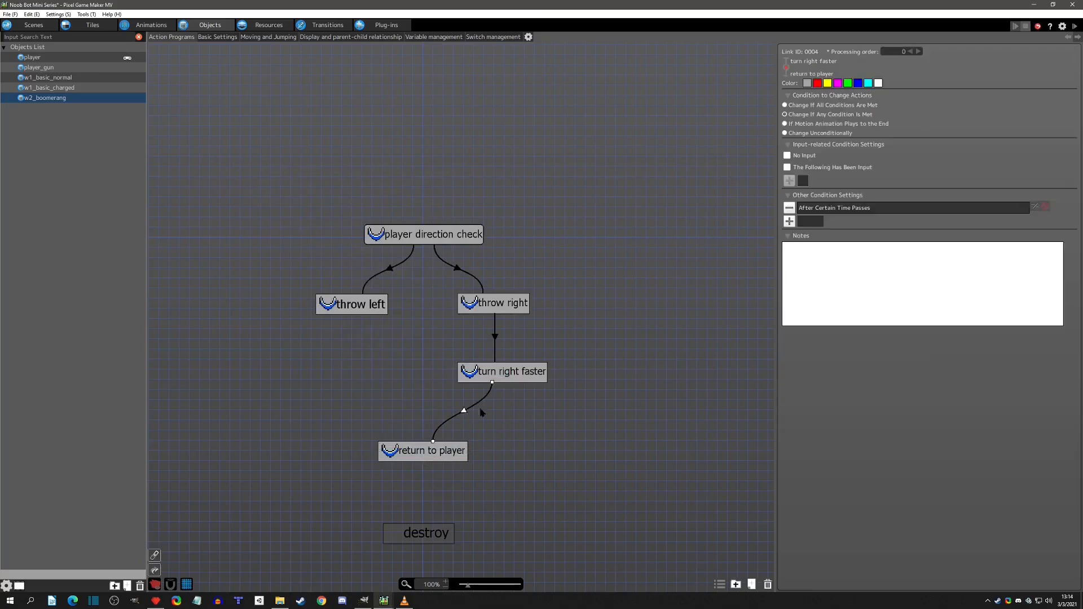
{"action": "left_click", "coordinate": [843, 198]}
{"action": "double_click", "coordinate": [844, 208]}
{"action": "left_click_drag", "start_coordinate": [426, 155], "coordinate": [478, 145]}
{"action": "type", "text": "0.7"}
{"action": "key", "text": "Return"}
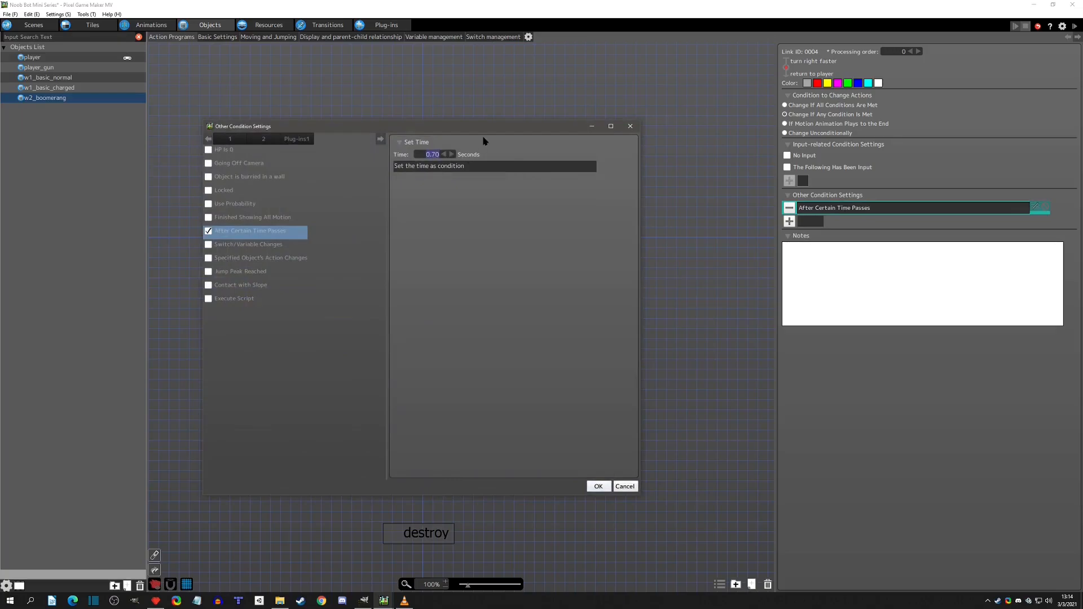
{"action": "left_click", "coordinate": [598, 487]}
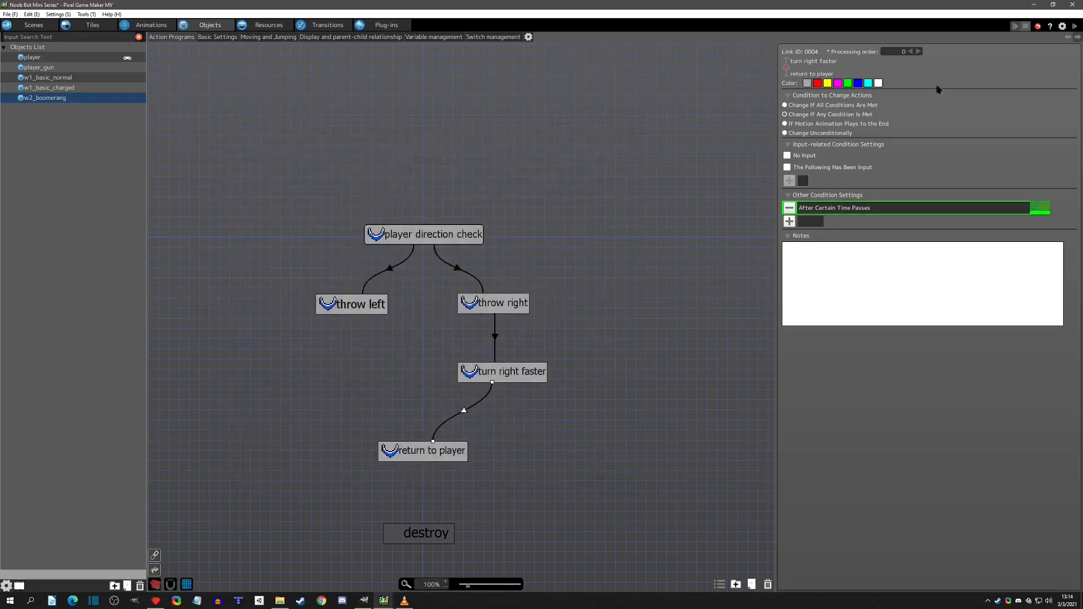
Test play the boomerang with the new return delay while standing on and moving between platforms, and close the game.
{"action": "left_click", "coordinate": [1075, 26]}
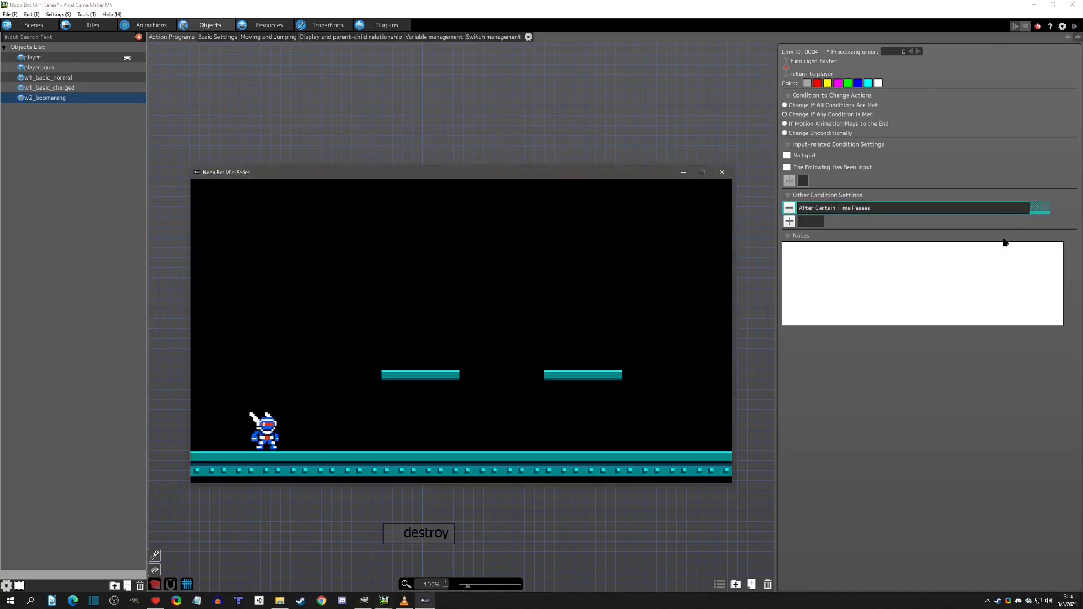
{"action": "key", "text": "Right"}
{"action": "key", "text": "x"}
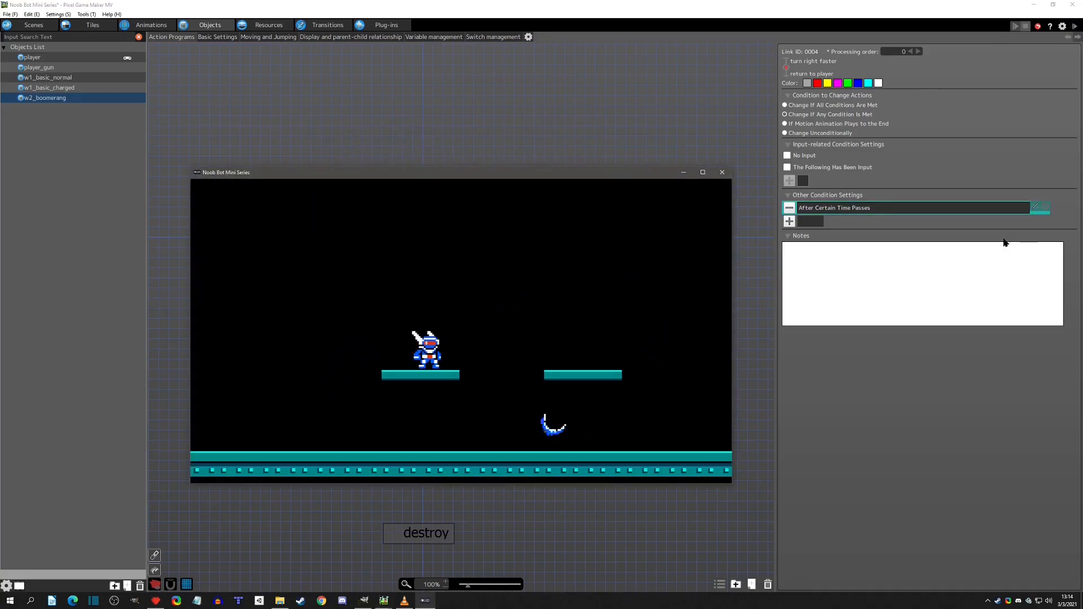
{"action": "key", "text": "x"}
{"action": "key", "text": "x"}
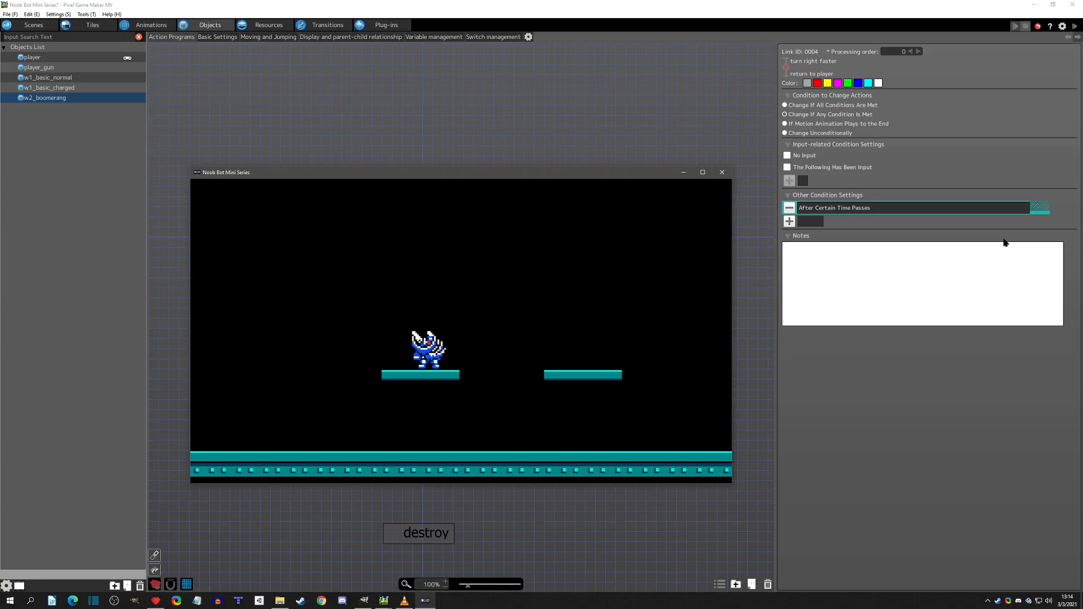
{"action": "key", "text": "Right"}
{"action": "key", "text": "z"}
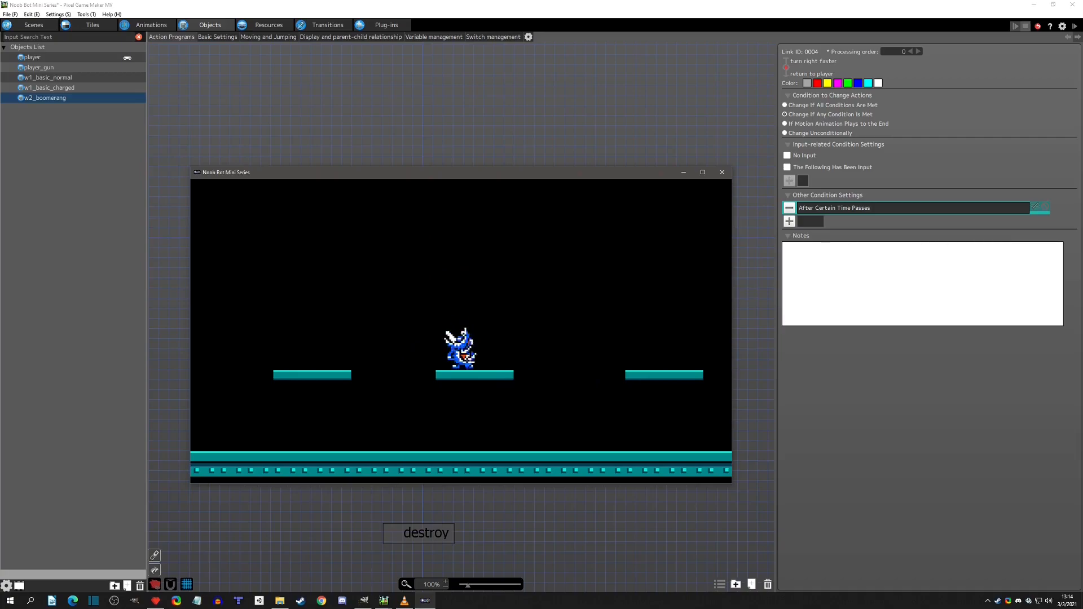
{"action": "key", "text": "Right"}
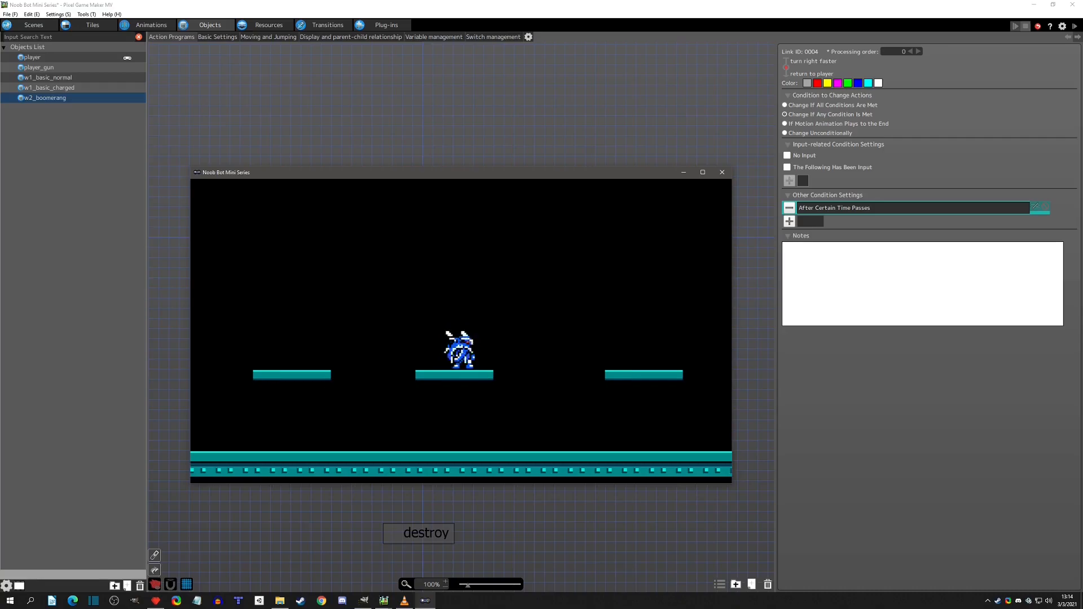
{"action": "left_click", "coordinate": [723, 173]}
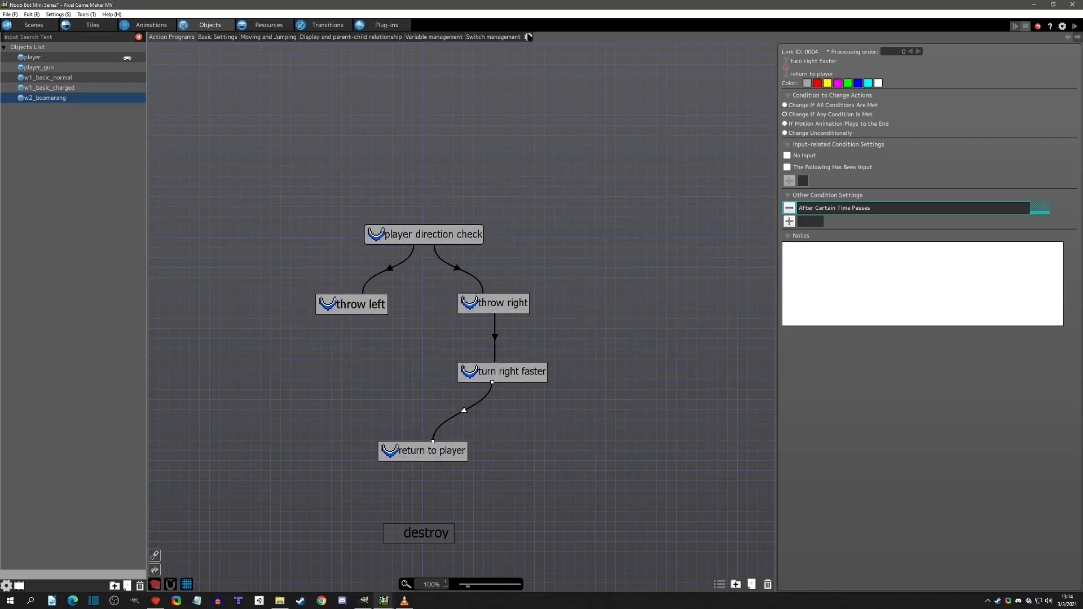
Add the Set Field of Vision, Lighting item to w2_boomerang's settings and create a field of vision entry.
{"action": "left_click", "coordinate": [528, 36]}
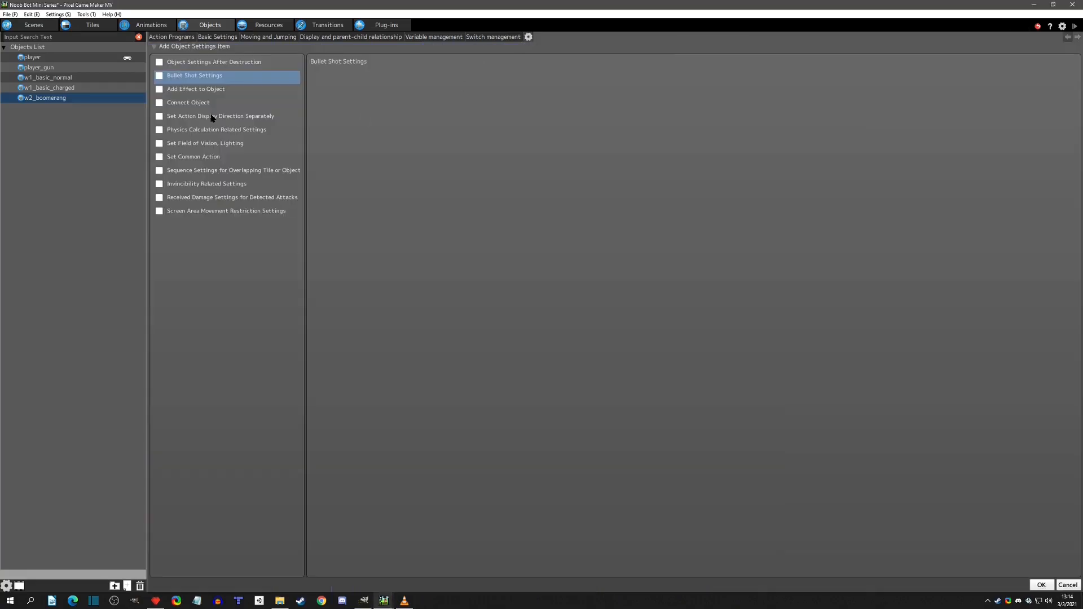
{"action": "left_click", "coordinate": [159, 143]}
{"action": "left_click", "coordinate": [1042, 585]}
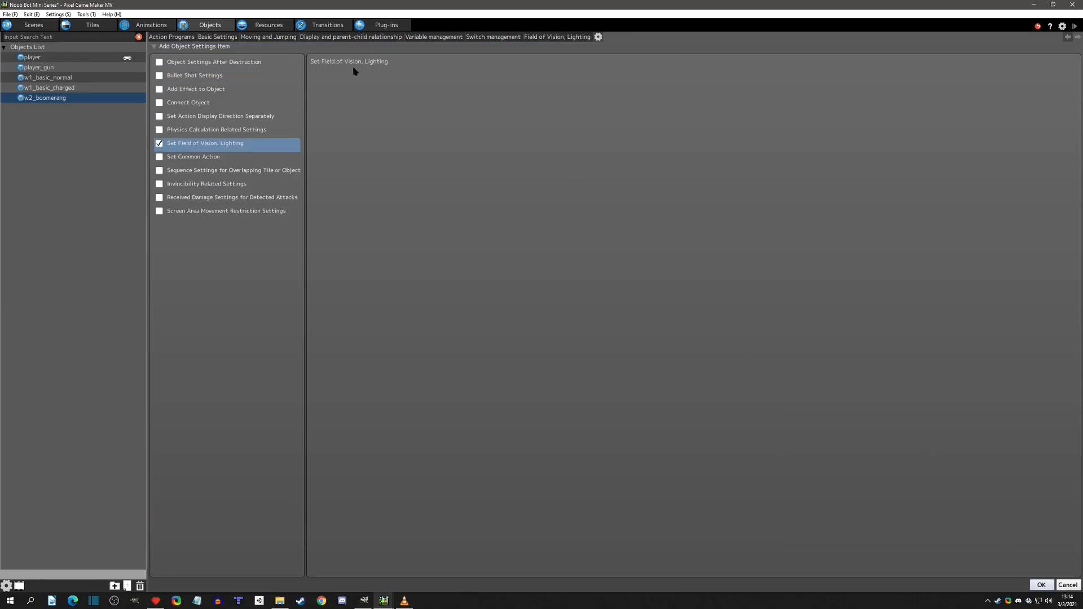
{"action": "left_click", "coordinate": [161, 62]}
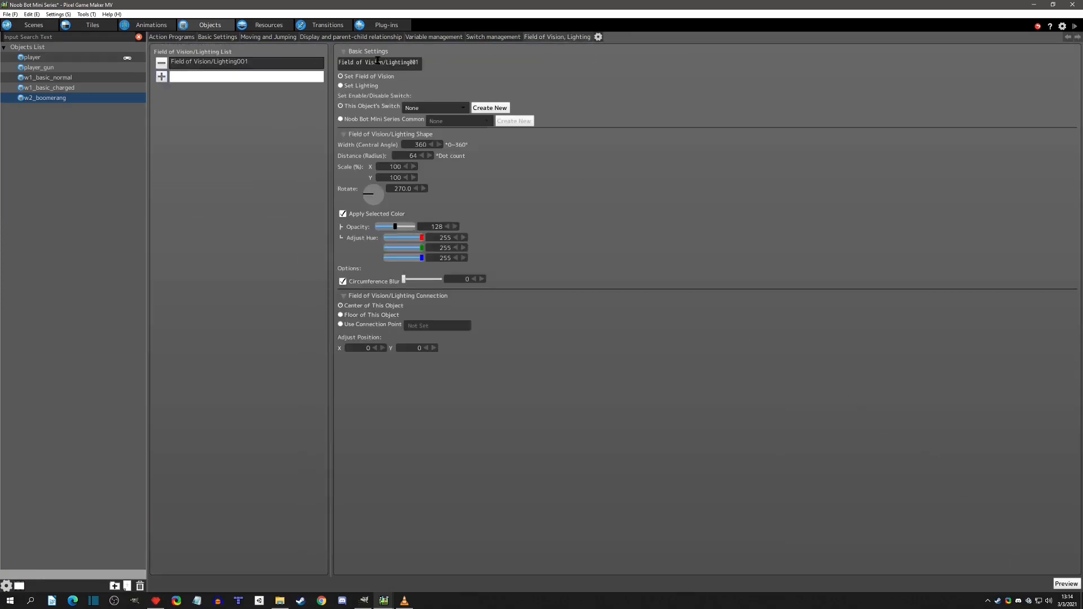
Name the new field of vision "player_in_range".
{"action": "left_click", "coordinate": [394, 63]}
{"action": "type", "text": "o"}
{"action": "type", "text": "layer_in_range"}
Rename the field of vision as "destroy_range".
{"action": "left_click_drag", "start_coordinate": [392, 65], "coordinate": [154, 51]}
{"action": "type", "text": "destro"}
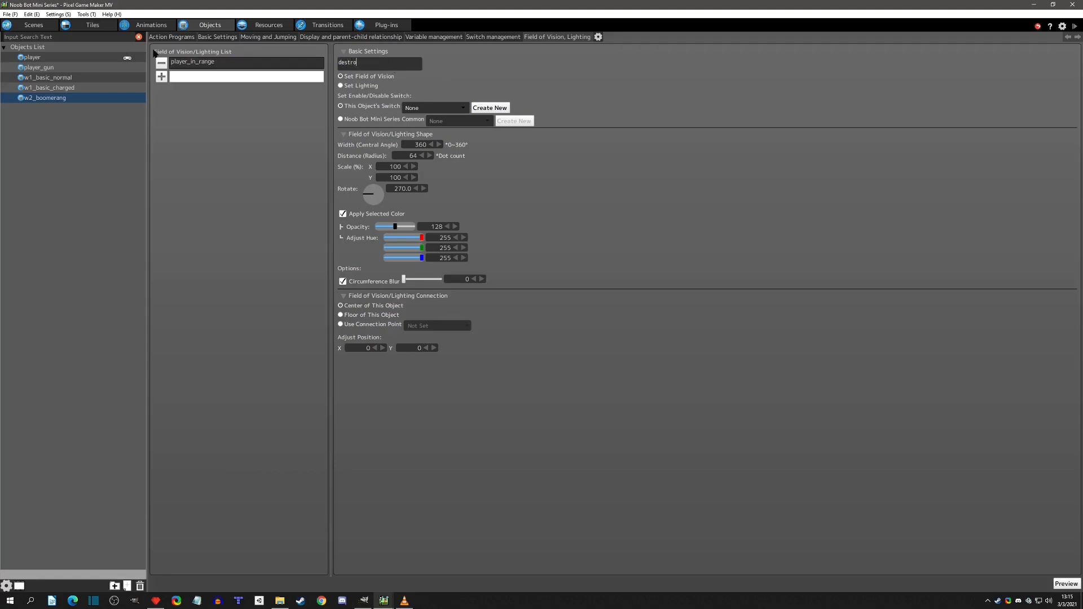
{"action": "type", "text": "y_range"}
Preview the destroy_range field of vision with a radius of 8 and close the preview.
{"action": "left_click", "coordinate": [1075, 27]}
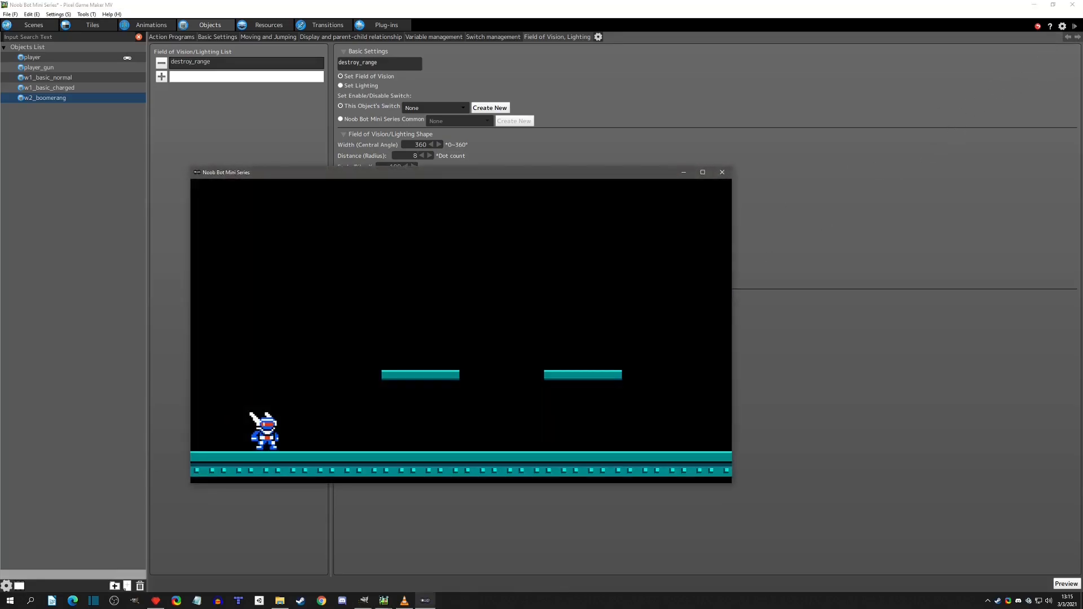
{"action": "left_click", "coordinate": [722, 172]}
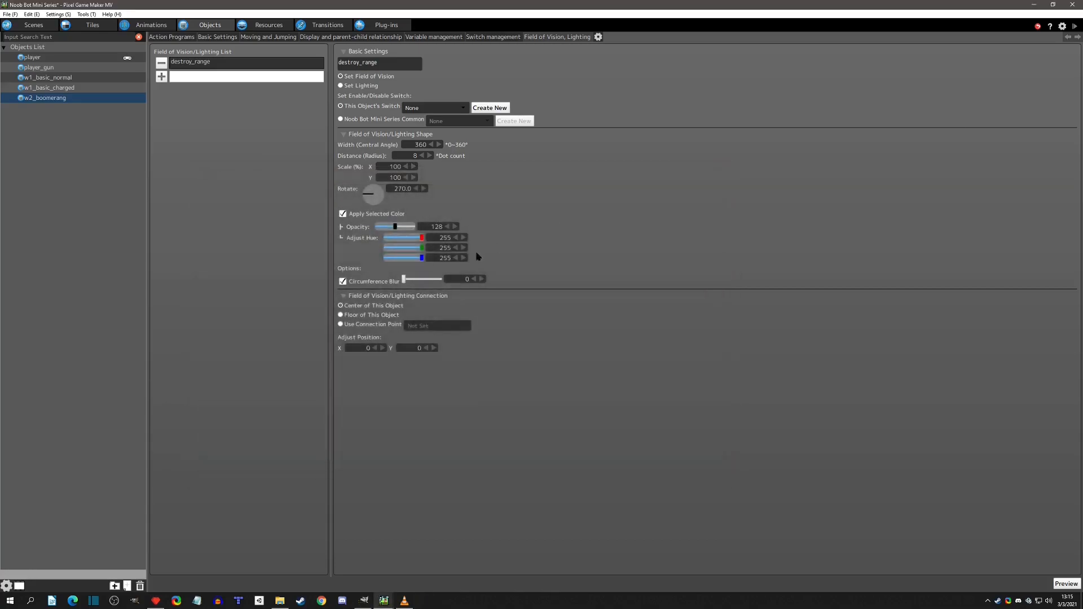
{"action": "left_click", "coordinate": [1071, 584]}
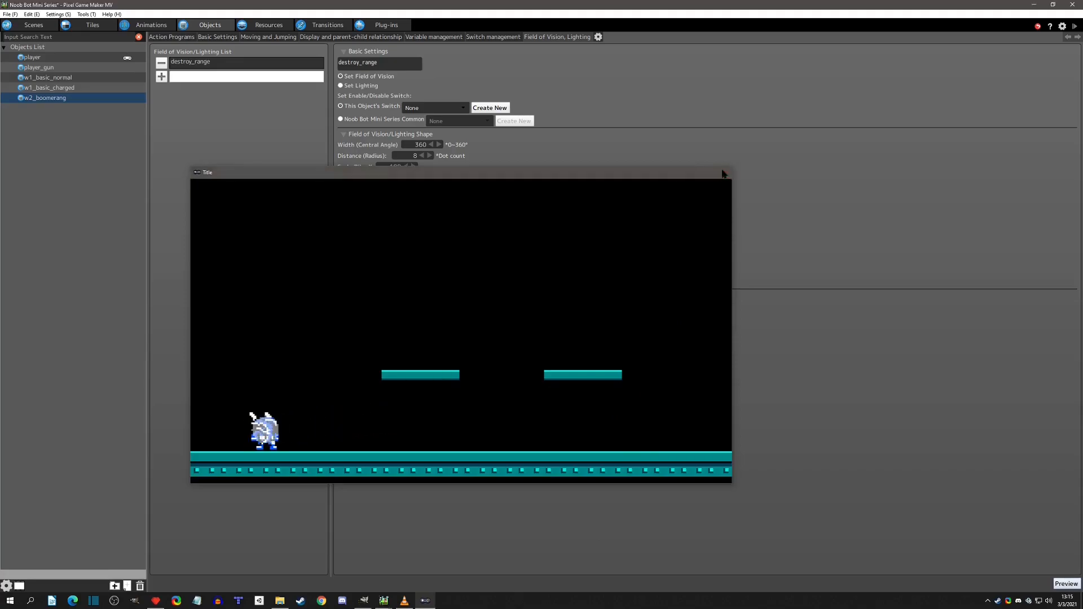
{"action": "left_click", "coordinate": [722, 172]}
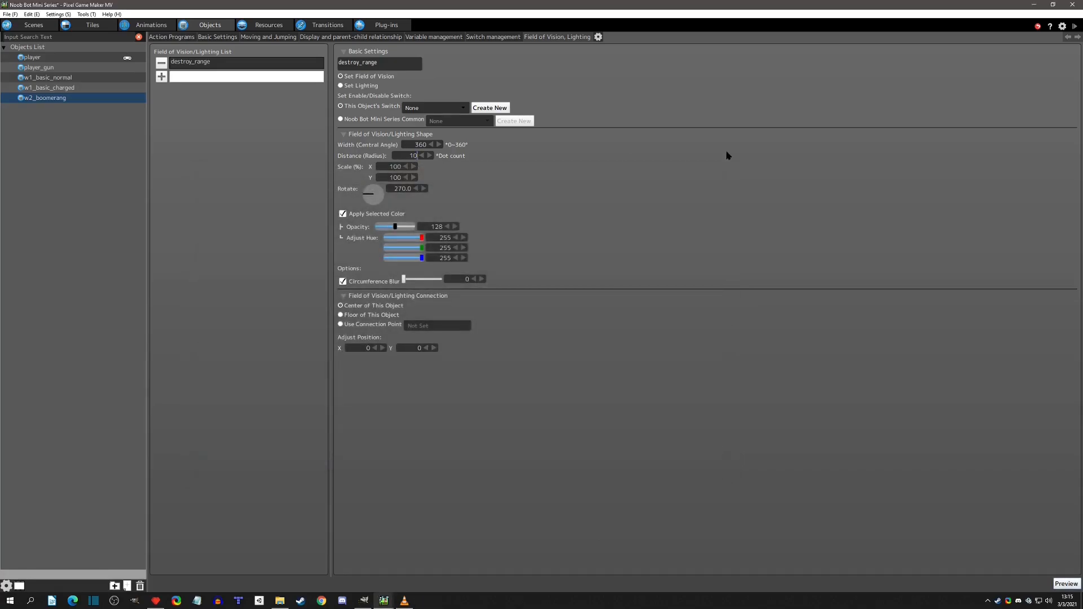
Preview destroy_range with a radius of 10 and disable its Apply Selected Color option.
{"action": "left_click", "coordinate": [1066, 584]}
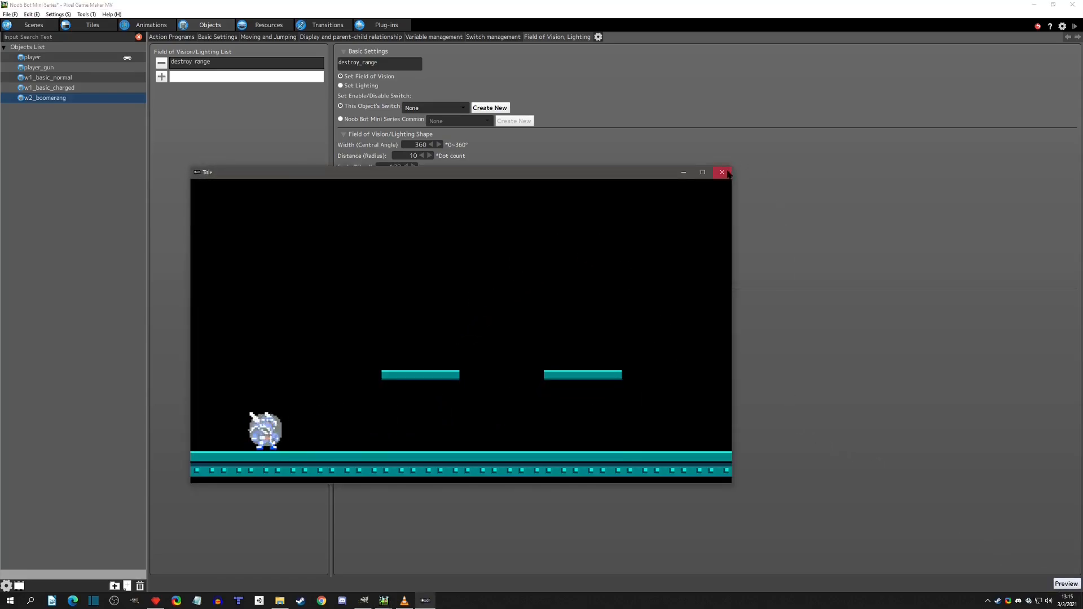
{"action": "left_click", "coordinate": [722, 172]}
{"action": "left_click", "coordinate": [342, 214]}
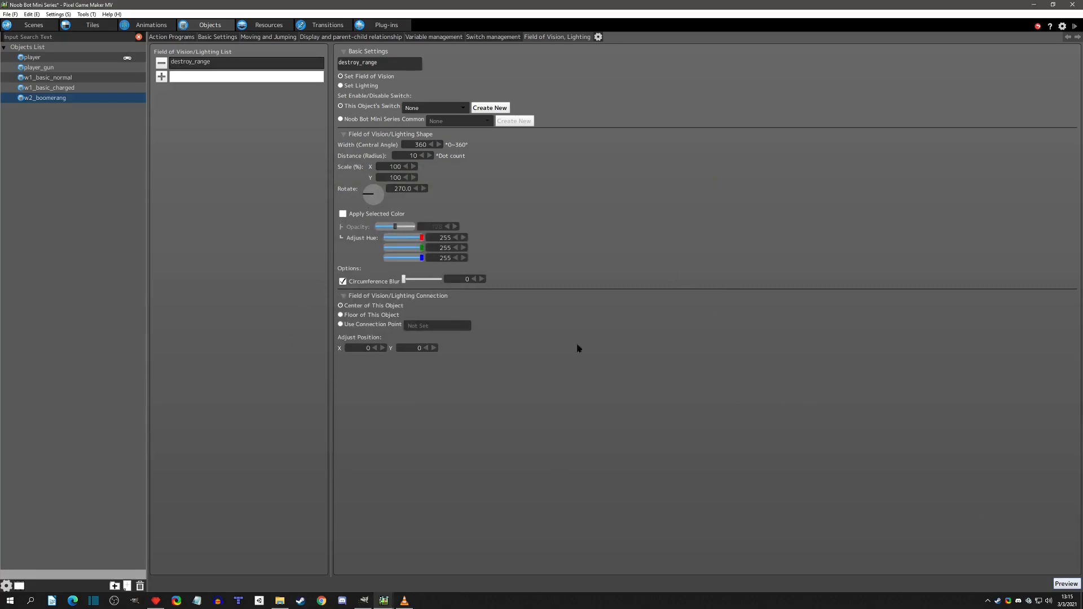
Link the "return to player" action to "destroy" in the w2_boomerang action program and align the destroy block beneath it.
{"action": "left_click", "coordinate": [168, 38]}
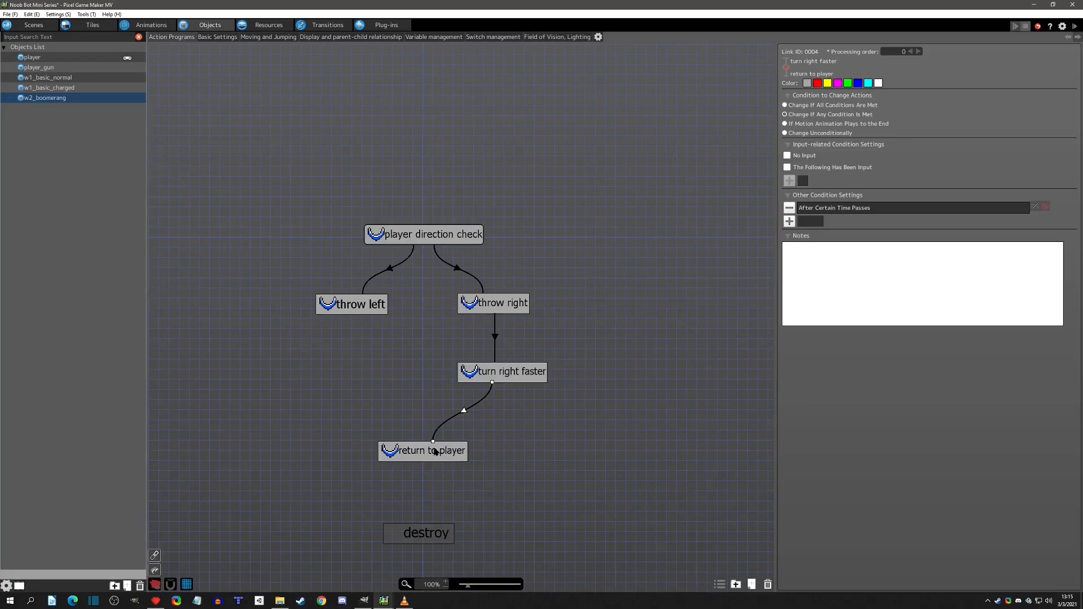
{"action": "middle_click_drag", "start_coordinate": [510, 488], "coordinate": [538, 387]}
{"action": "left_click", "coordinate": [449, 435]}
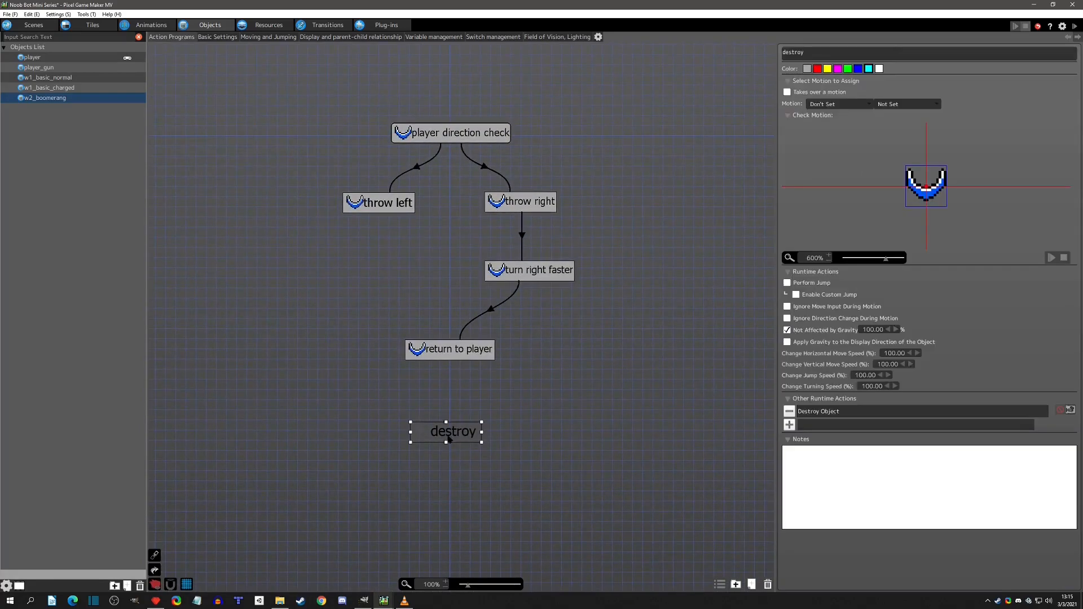
{"action": "left_click", "coordinate": [448, 350]}
{"action": "right_click", "coordinate": [447, 351]}
{"action": "left_click", "coordinate": [464, 362]}
{"action": "left_click", "coordinate": [449, 434]}
{"action": "left_click_drag", "start_coordinate": [449, 434], "coordinate": [451, 445]}
Add a Discovered Other Objects condition to the return-to-player–destroy link, using the destroy_range field of vision and the player object as target.
{"action": "left_click", "coordinate": [449, 395]}
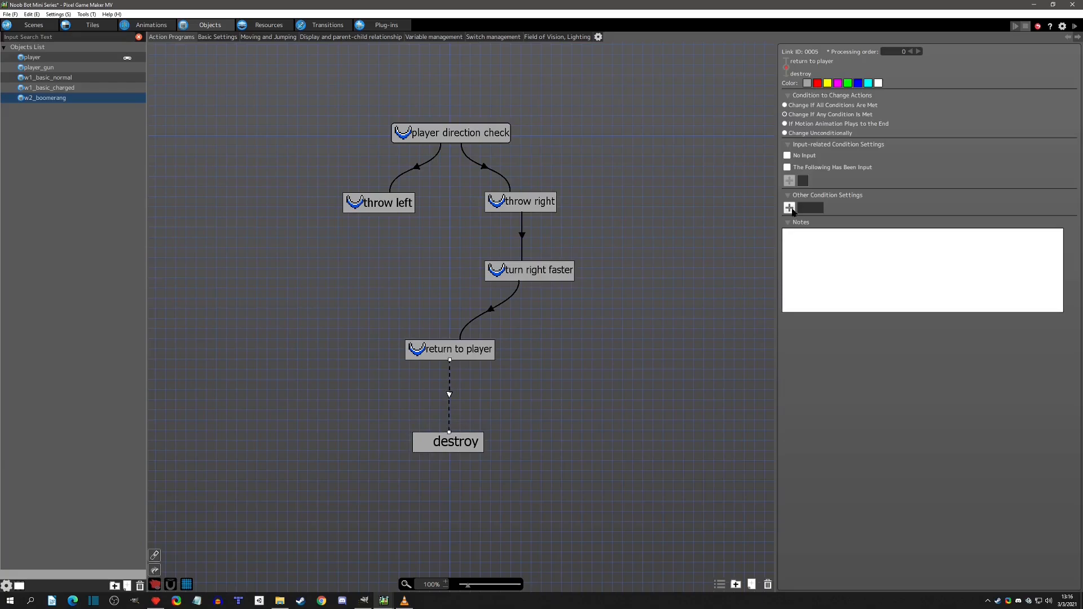
{"action": "left_click", "coordinate": [789, 207]}
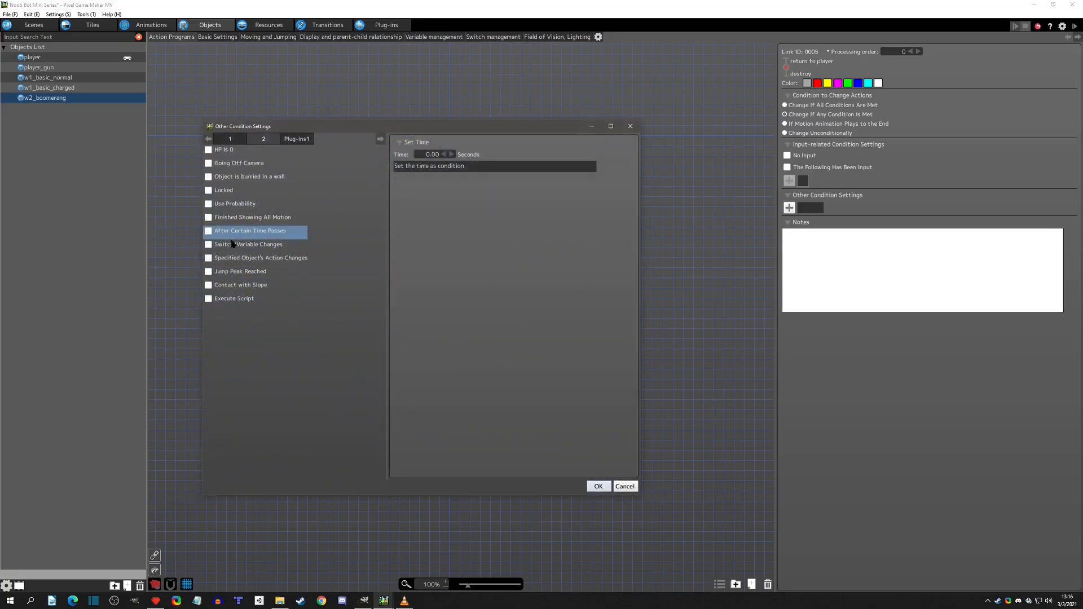
{"action": "left_click", "coordinate": [231, 140]}
{"action": "left_click", "coordinate": [208, 273]}
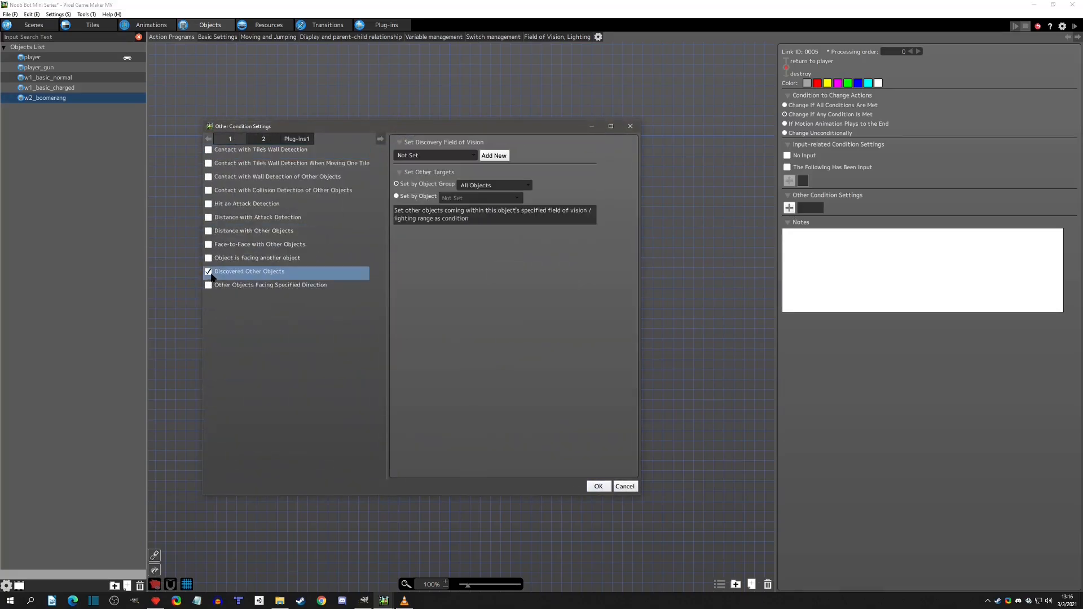
{"action": "left_click", "coordinate": [431, 156]}
{"action": "left_click", "coordinate": [431, 177]}
{"action": "left_click", "coordinate": [481, 190]}
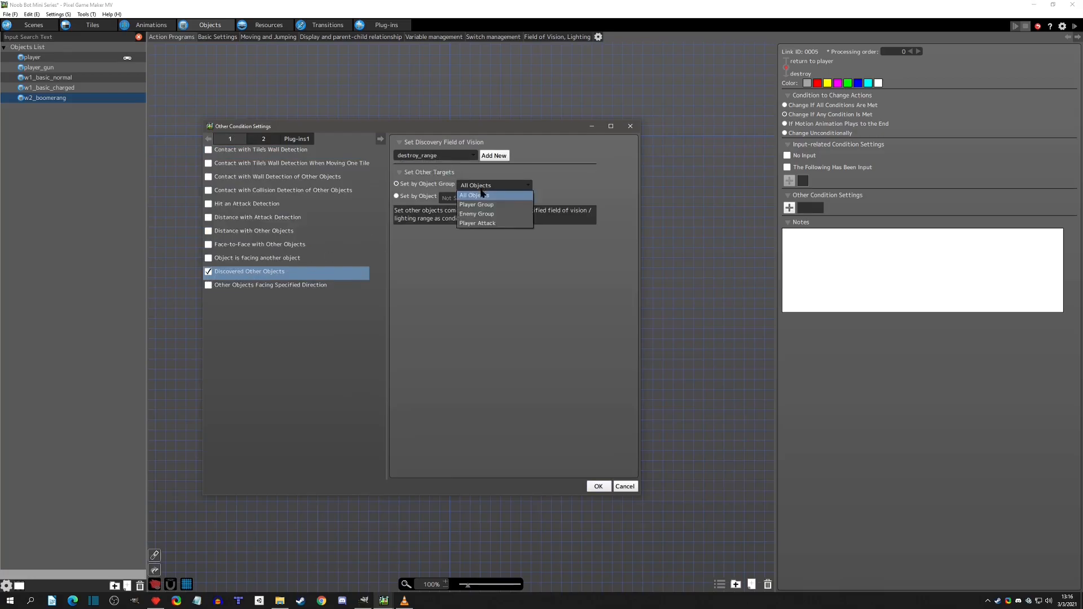
{"action": "left_click", "coordinate": [487, 194]}
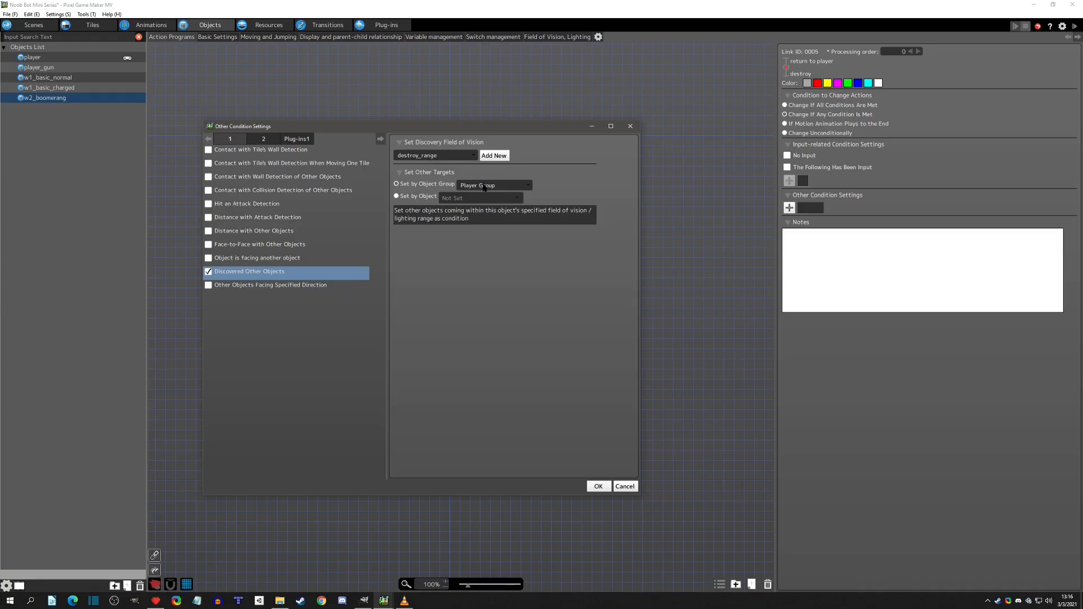
{"action": "left_click", "coordinate": [421, 197]}
{"action": "left_click", "coordinate": [468, 198]}
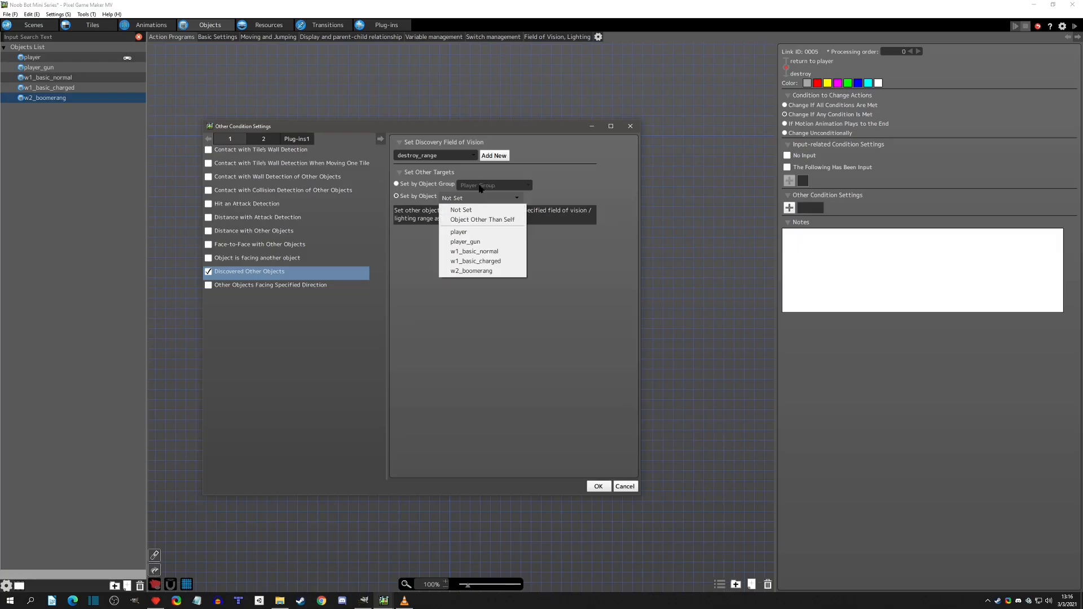
{"action": "left_click", "coordinate": [467, 233]}
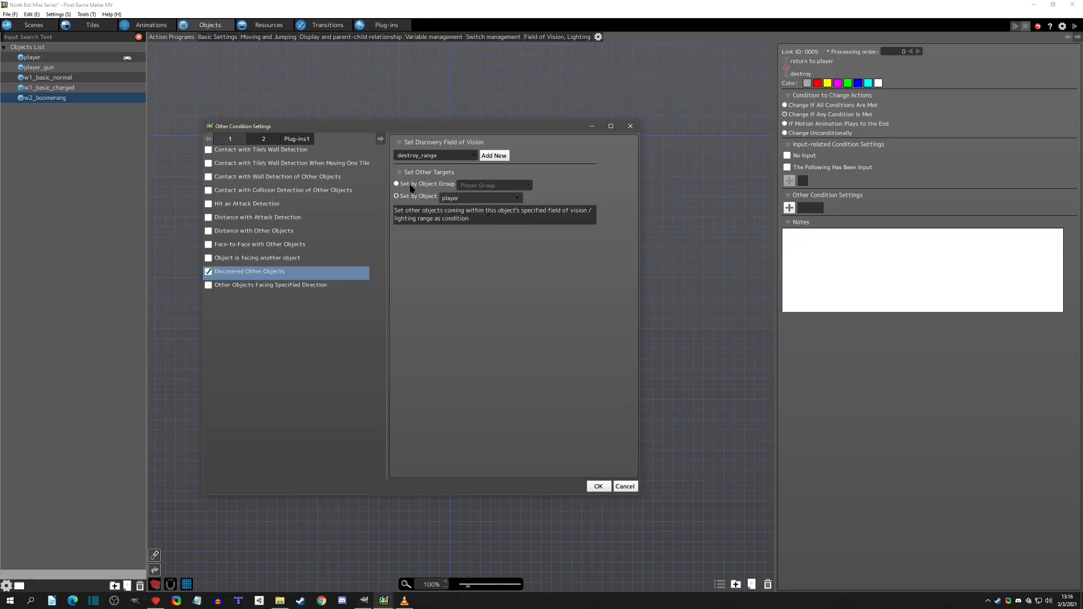
{"action": "left_click", "coordinate": [598, 487]}
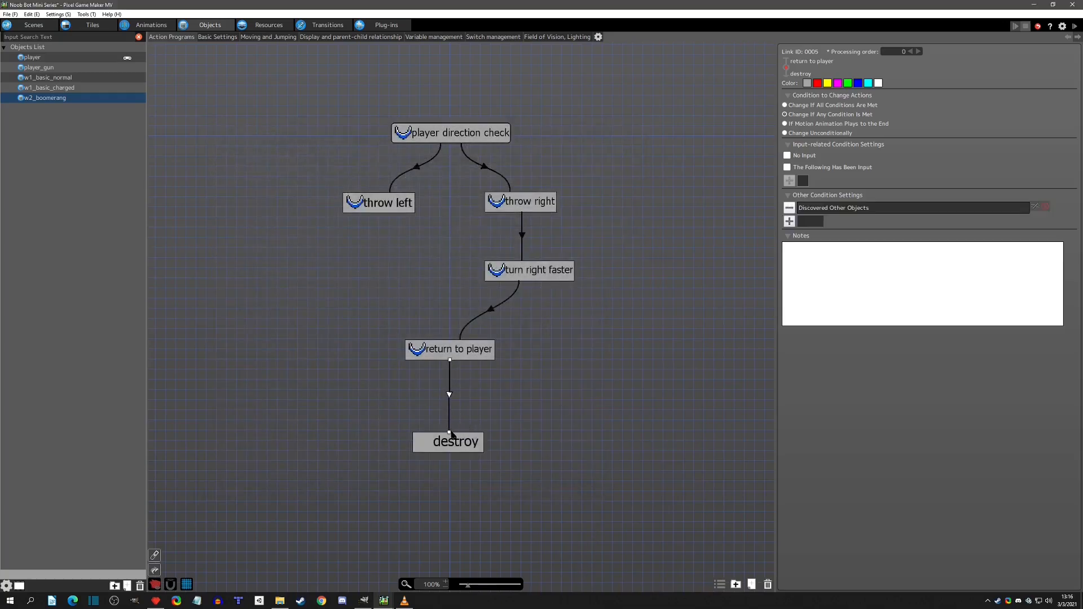
Playtest the game by throwing several boomerangs from the platform to check their return and destruction, and close the test window.
{"action": "left_click", "coordinate": [456, 447]}
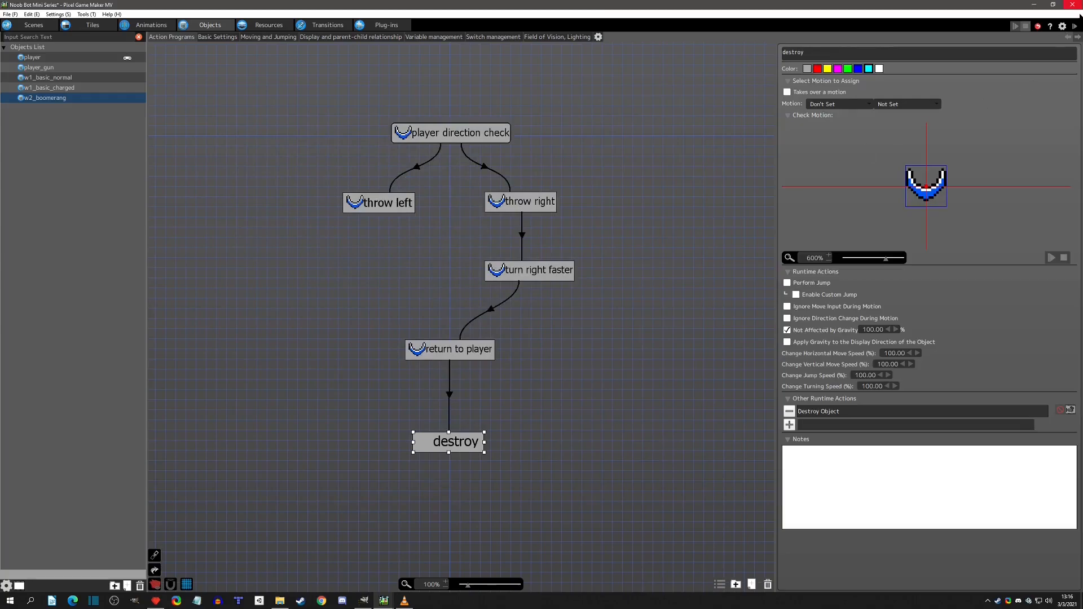
{"action": "left_click", "coordinate": [1076, 28]}
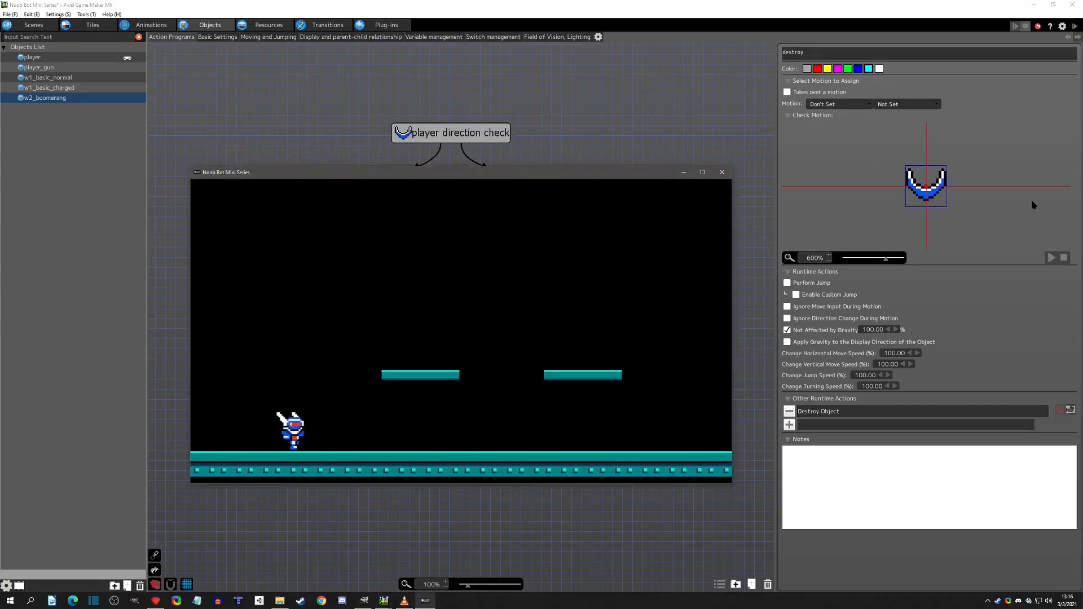
{"action": "key", "text": "x"}
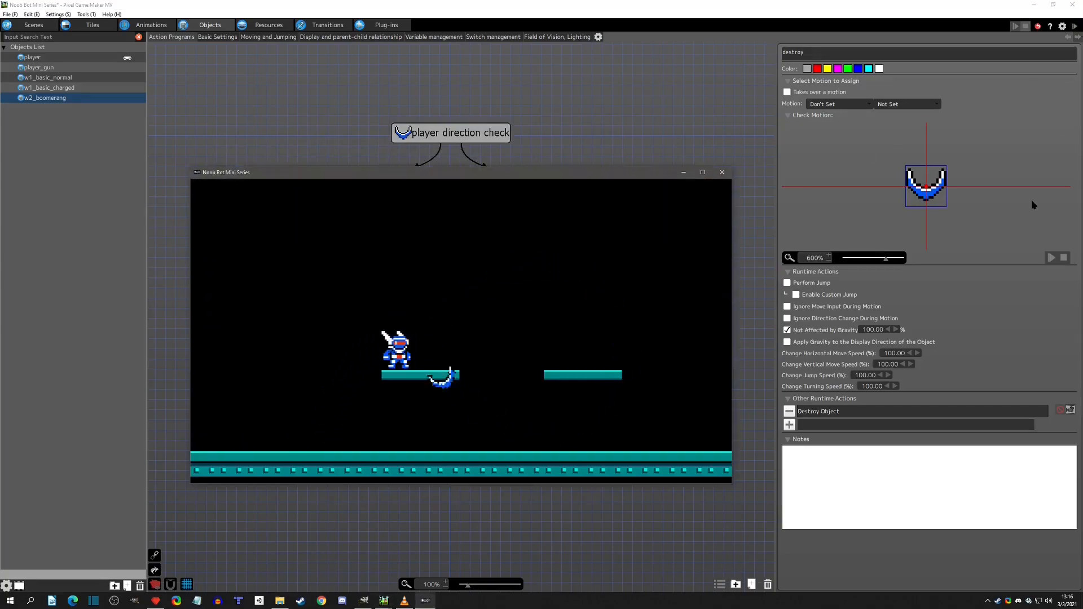
{"action": "key", "text": "x"}
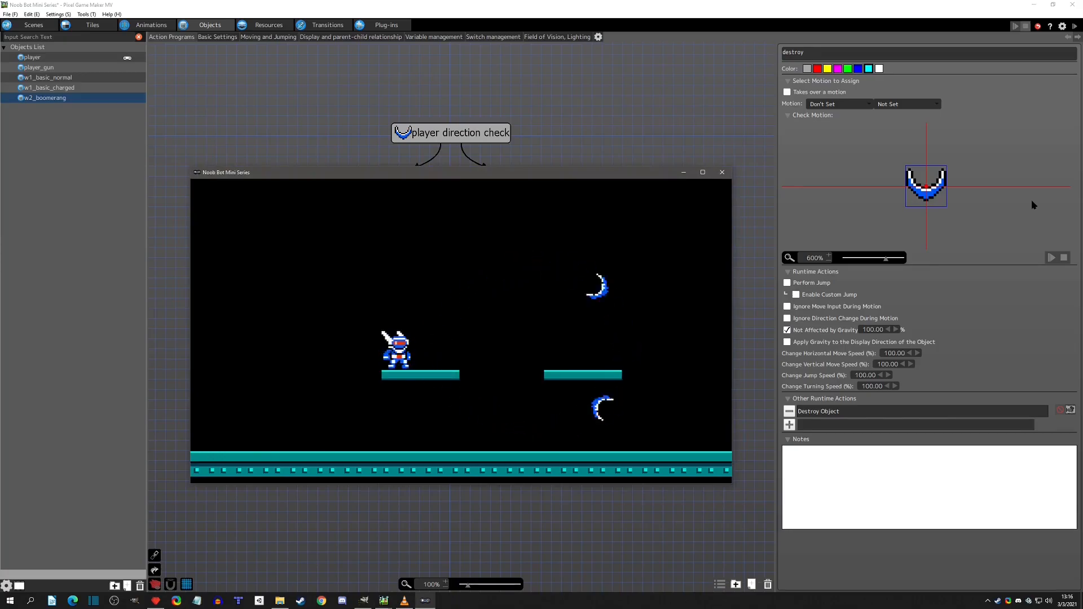
{"action": "key", "text": "x"}
{"action": "key", "text": "x"}
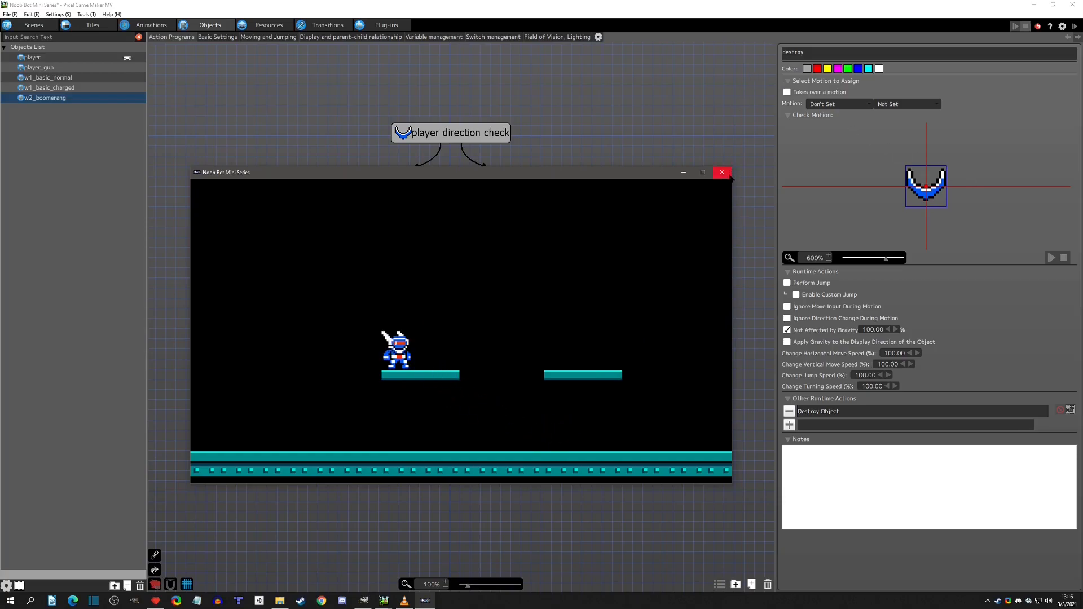
{"action": "left_click", "coordinate": [724, 174]}
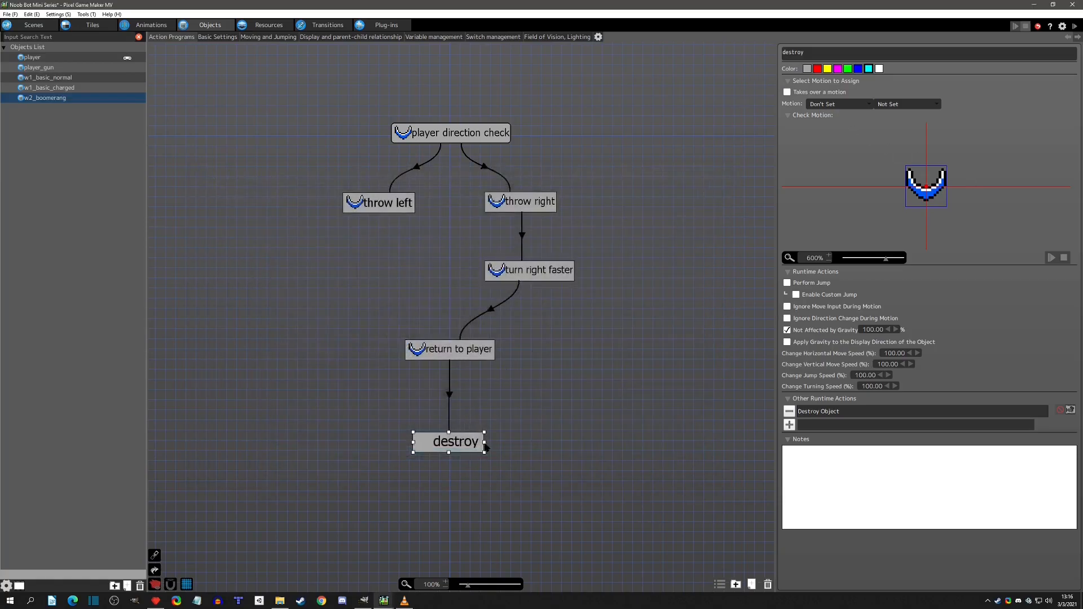
Widen the destroy block and copy its Discovered Other Objects link to run straight down from "turn right faster" to "destroy".
{"action": "left_click_drag", "start_coordinate": [484, 443], "coordinate": [516, 449]}
{"action": "left_click", "coordinate": [451, 395]}
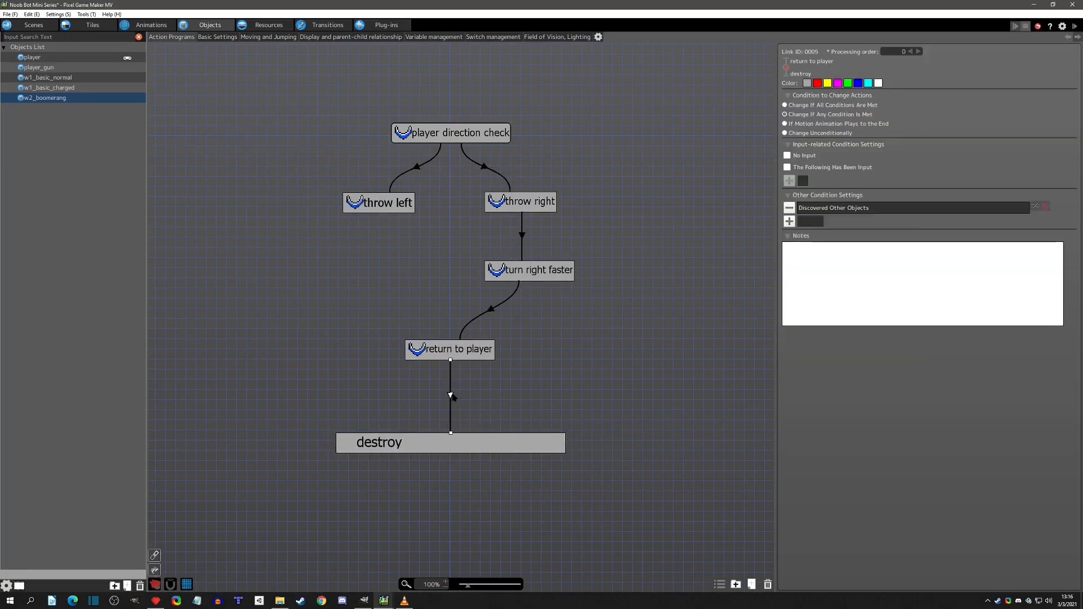
{"action": "left_click", "coordinate": [546, 276]}
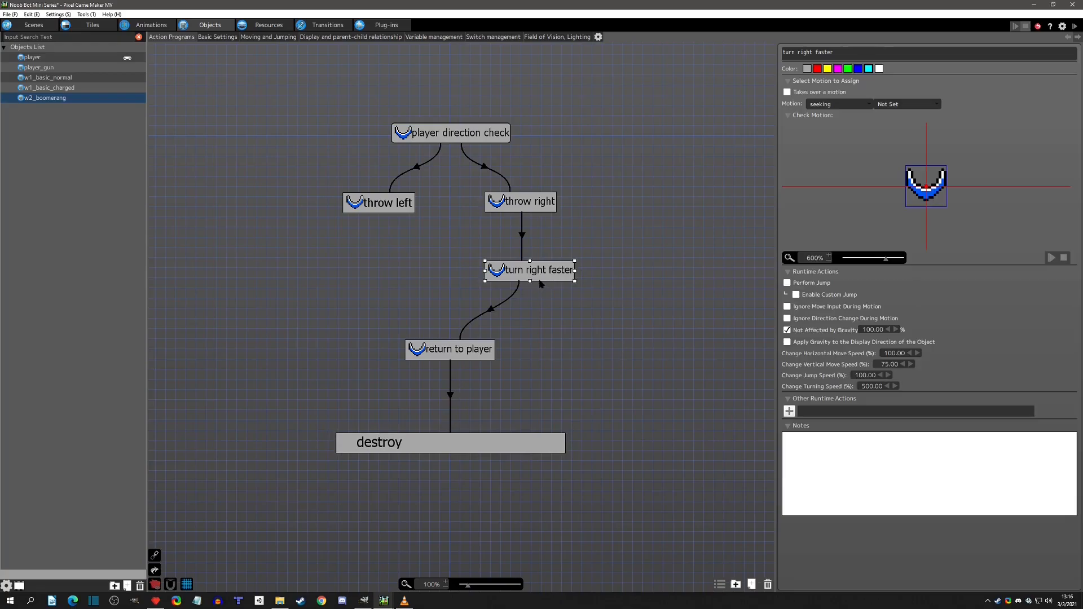
{"action": "left_click_drag", "start_coordinate": [540, 284], "coordinate": [529, 442]}
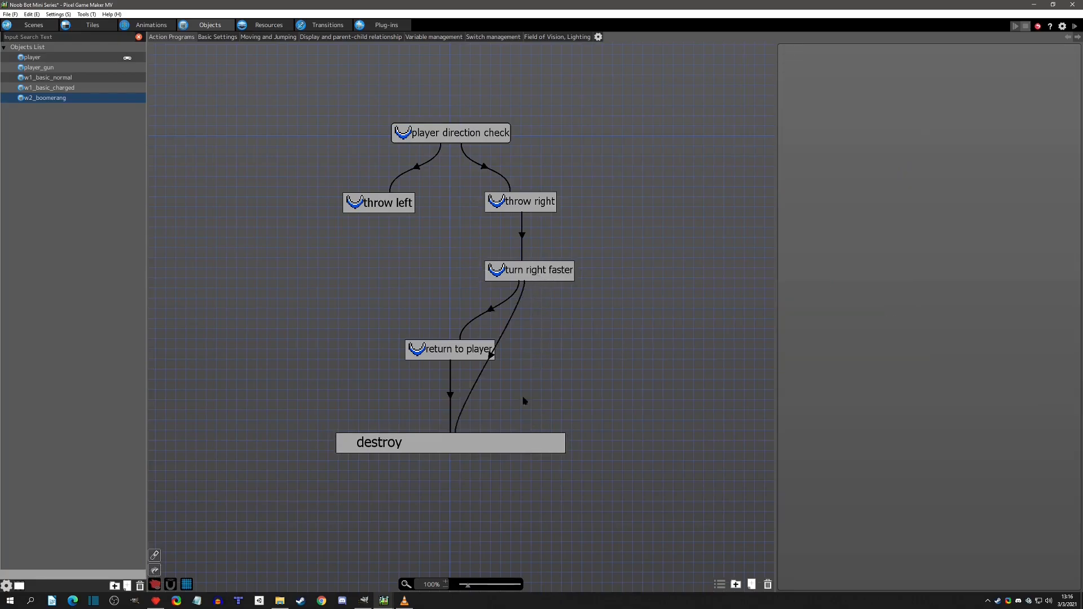
{"action": "left_click", "coordinate": [523, 290]}
{"action": "left_click_drag", "start_coordinate": [525, 281], "coordinate": [537, 283]}
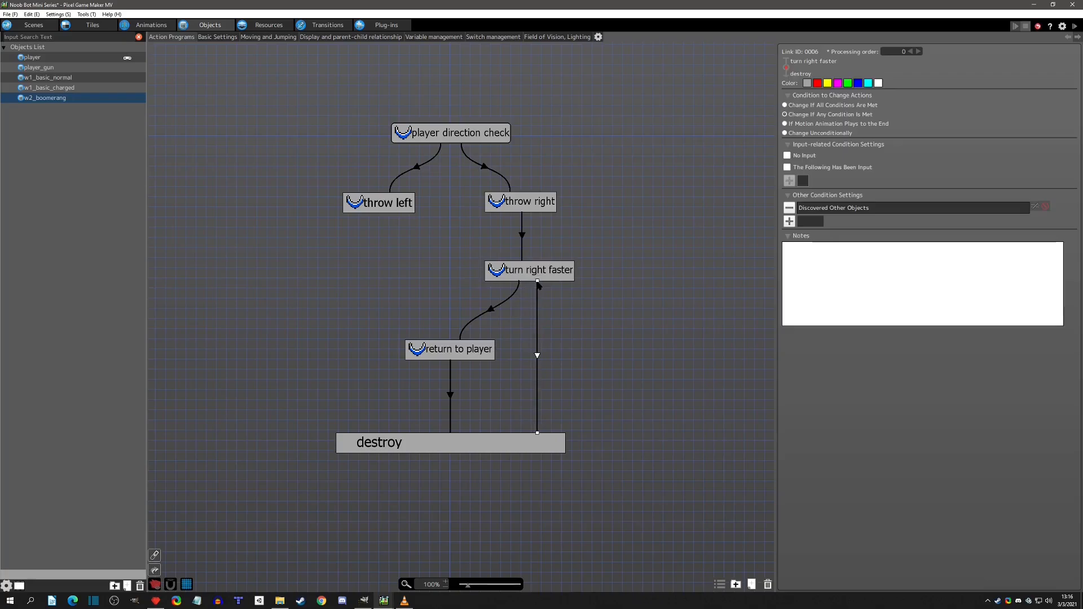
Review the conditions on the links into "turn right faster" and from it to "destroy", along with the connected action settings.
{"action": "double_click", "coordinate": [833, 208]}
{"action": "left_click", "coordinate": [630, 130]}
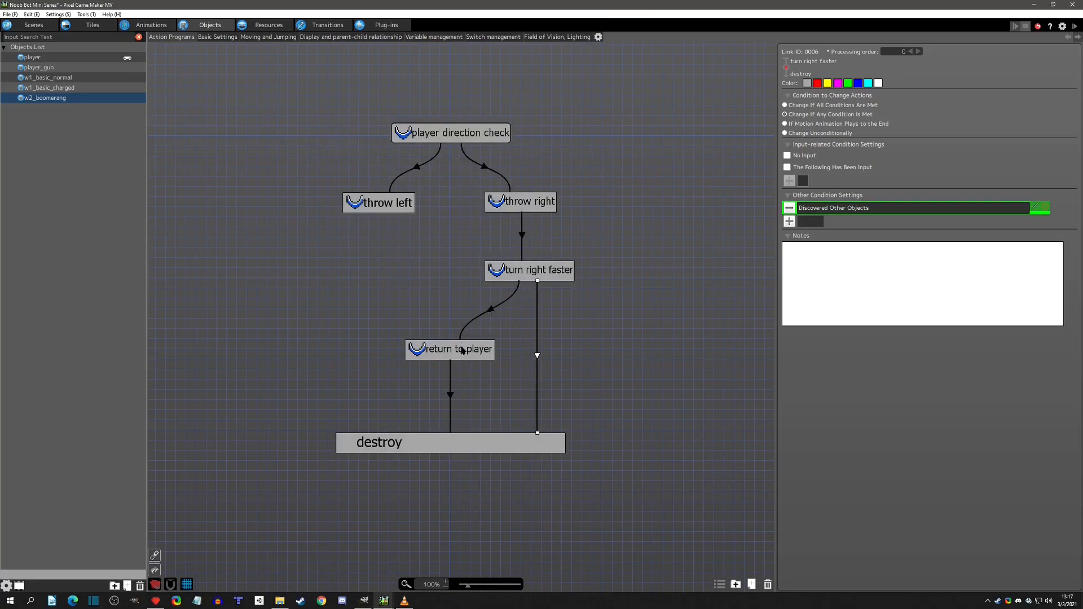
{"action": "left_click", "coordinate": [534, 208]}
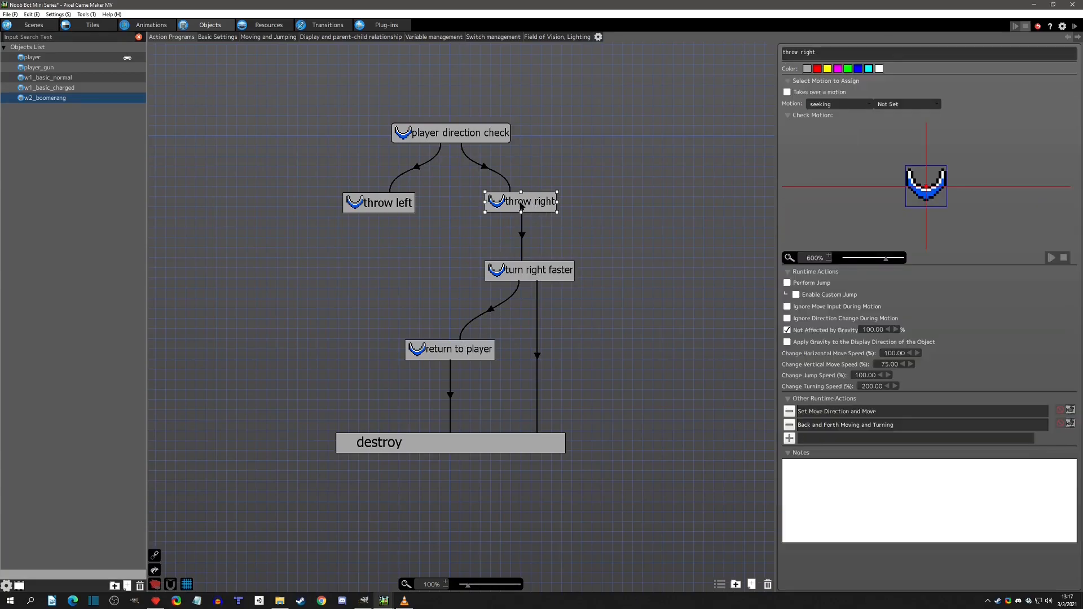
{"action": "left_click", "coordinate": [525, 235]}
{"action": "double_click", "coordinate": [847, 208]}
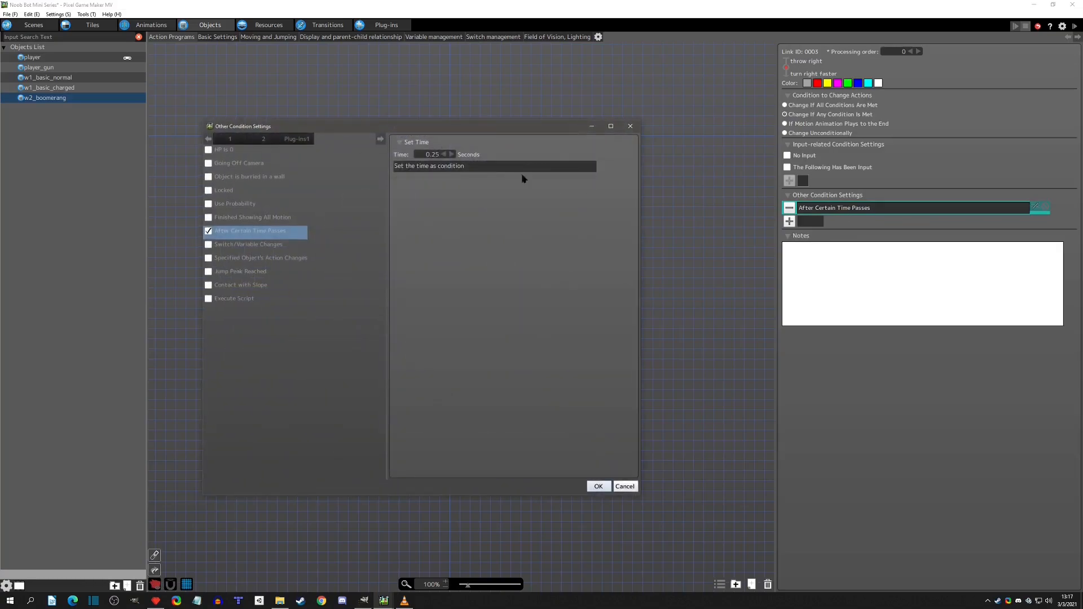
{"action": "left_click", "coordinate": [630, 126]}
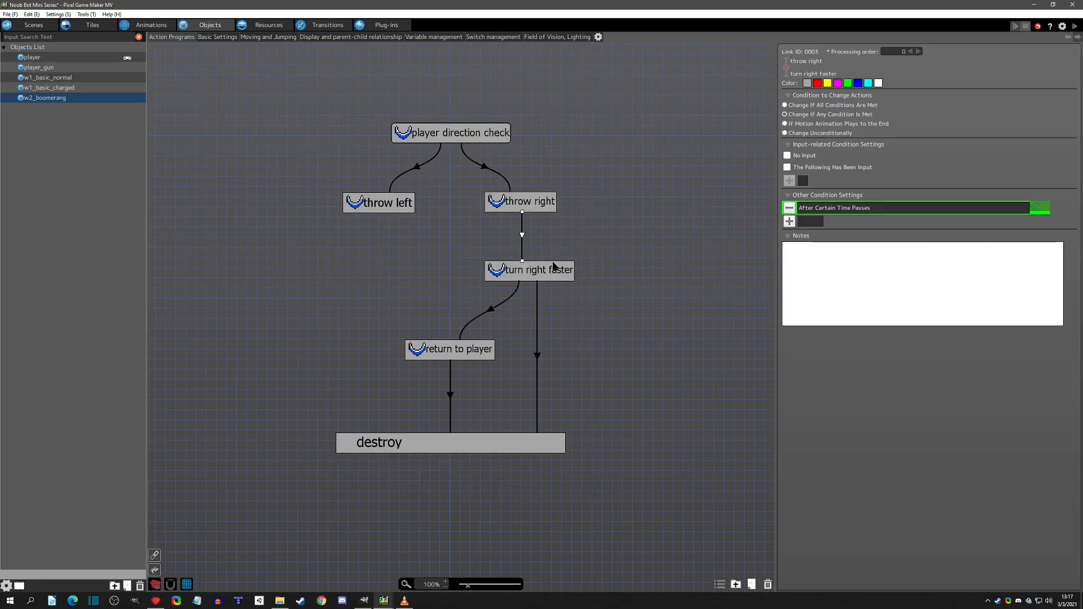
{"action": "left_click", "coordinate": [550, 269]}
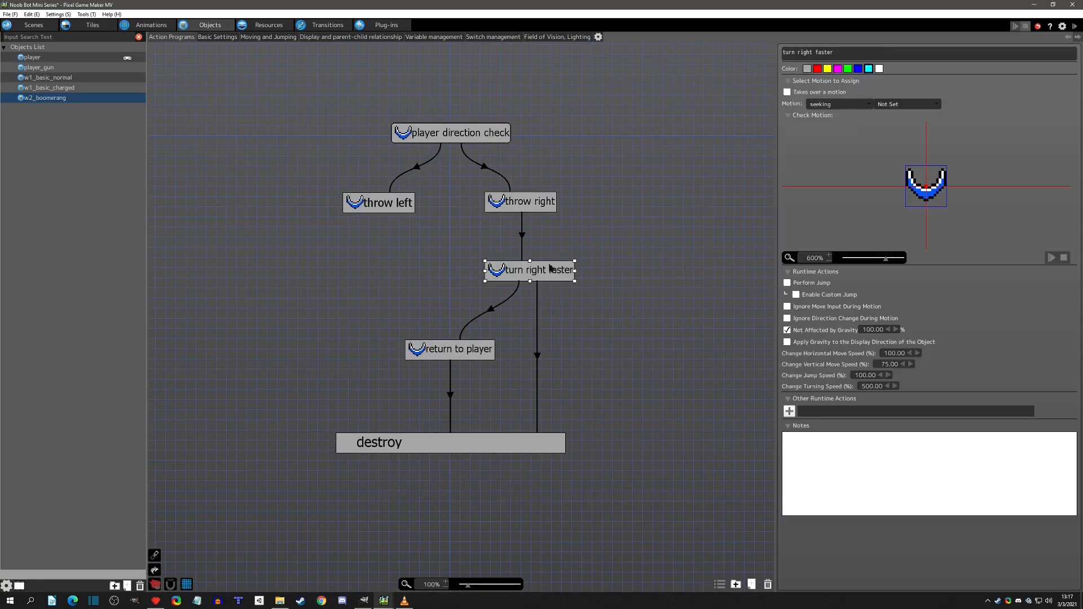
{"action": "left_click", "coordinate": [537, 355]}
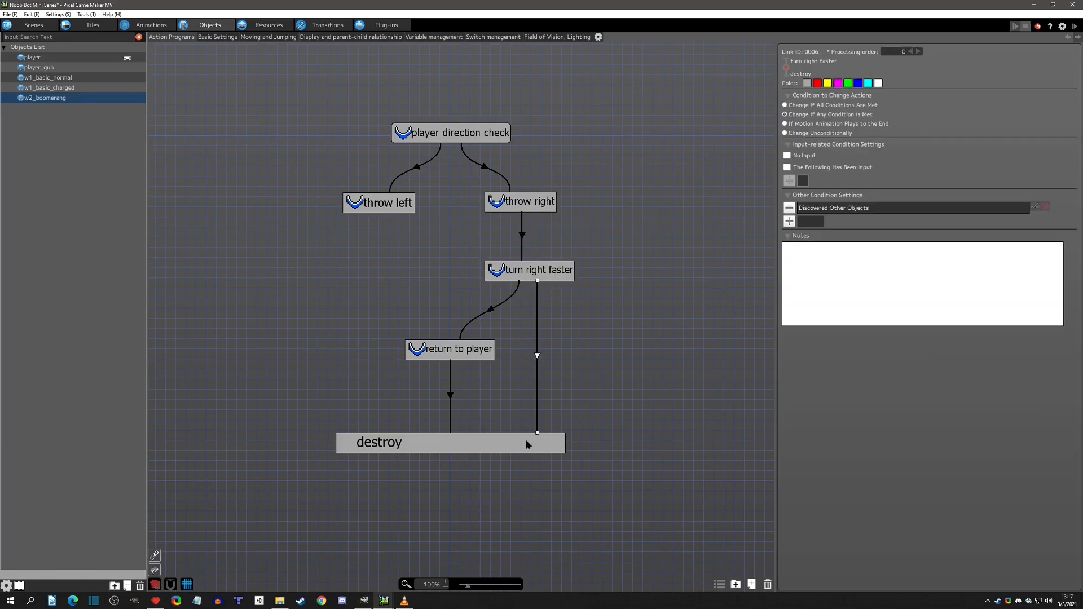
{"action": "left_click", "coordinate": [517, 440]}
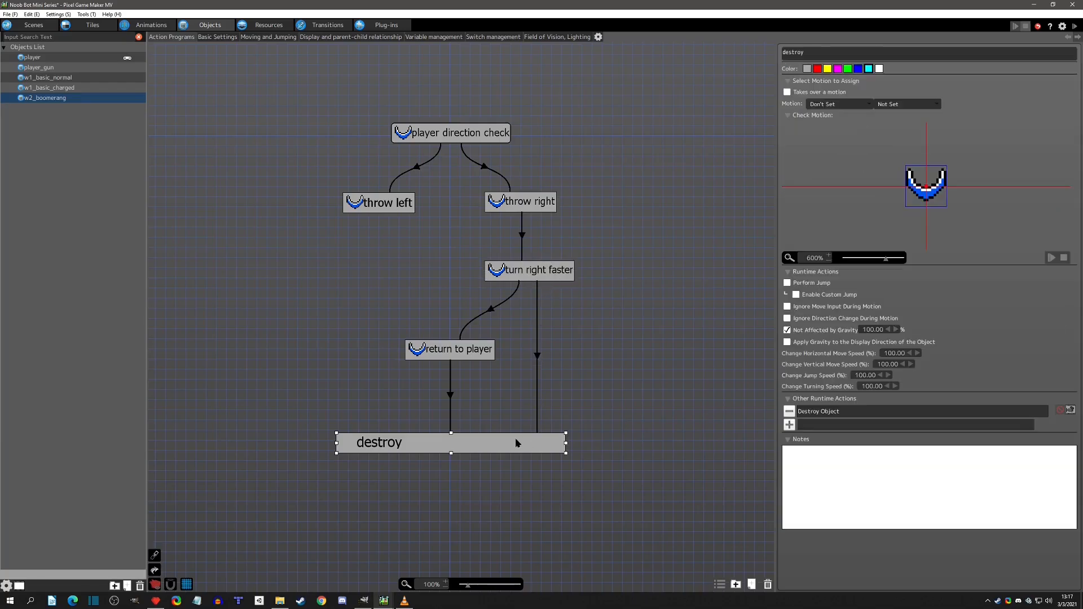
In w2_boomerang's basic settings, set restoration after destruction to None and disable critical attack, temporary invincibility and invincibility blinking.
{"action": "left_click", "coordinate": [226, 39]}
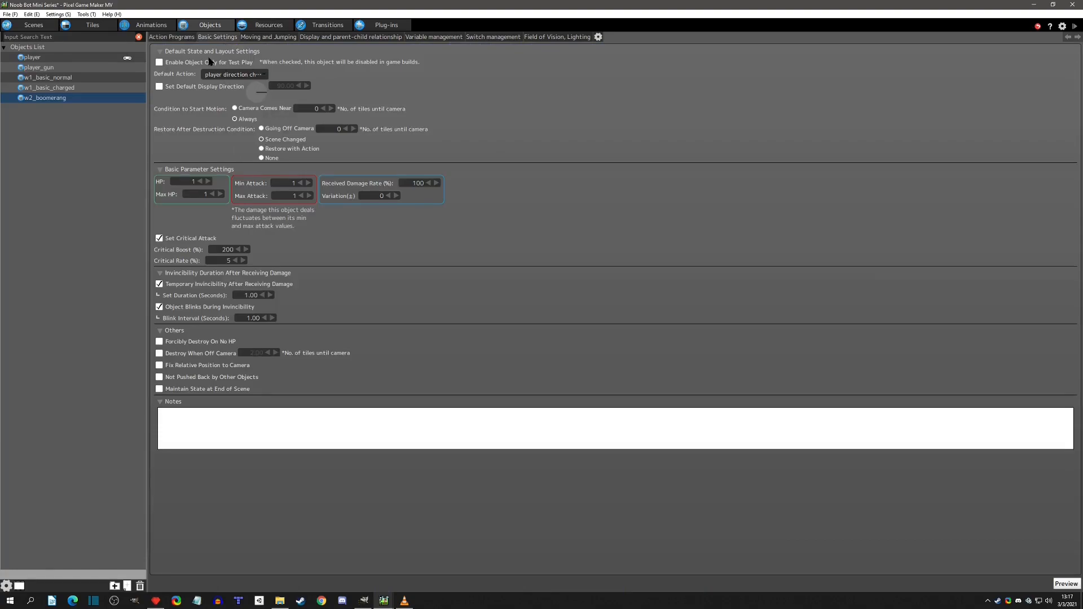
{"action": "left_click", "coordinate": [269, 158]}
{"action": "left_click", "coordinate": [168, 240]}
{"action": "left_click", "coordinate": [159, 284]}
{"action": "left_click", "coordinate": [159, 307]}
Disable critical attack, temporary invincibility after damage and blinking during invincibility for w1_basic_charged.
{"action": "left_click", "coordinate": [56, 88]}
{"action": "left_click", "coordinate": [159, 239]}
{"action": "left_click", "coordinate": [160, 285]}
{"action": "left_click", "coordinate": [160, 307]}
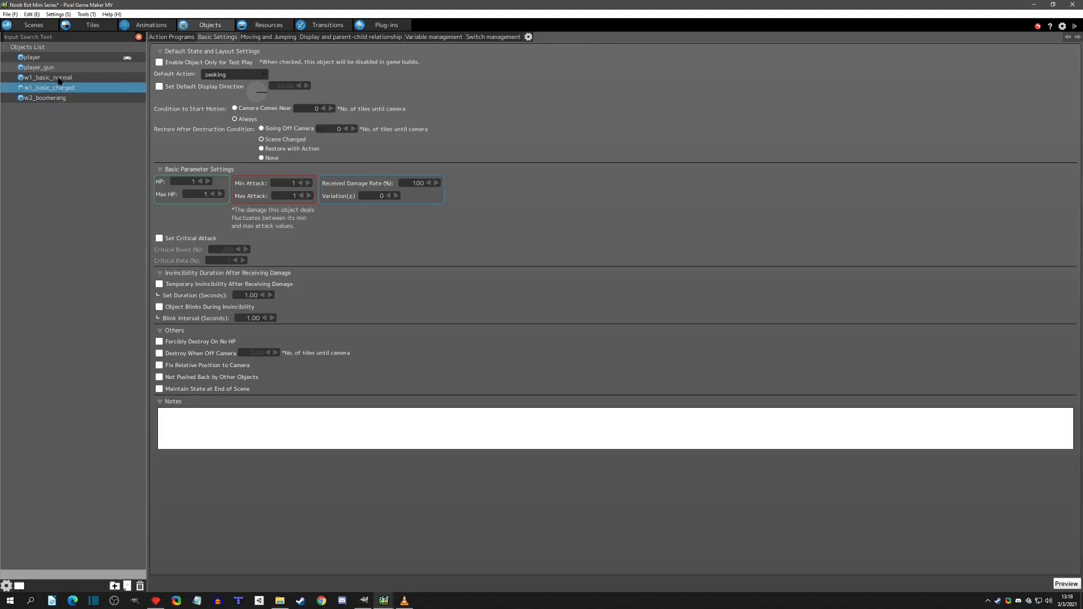
Disable critical attack, temporary invincibility after damage and blinking during invincibility for w1_basic_normal.
{"action": "left_click", "coordinate": [59, 79]}
{"action": "left_click", "coordinate": [160, 239]}
{"action": "left_click", "coordinate": [159, 284]}
{"action": "left_click", "coordinate": [160, 307]}
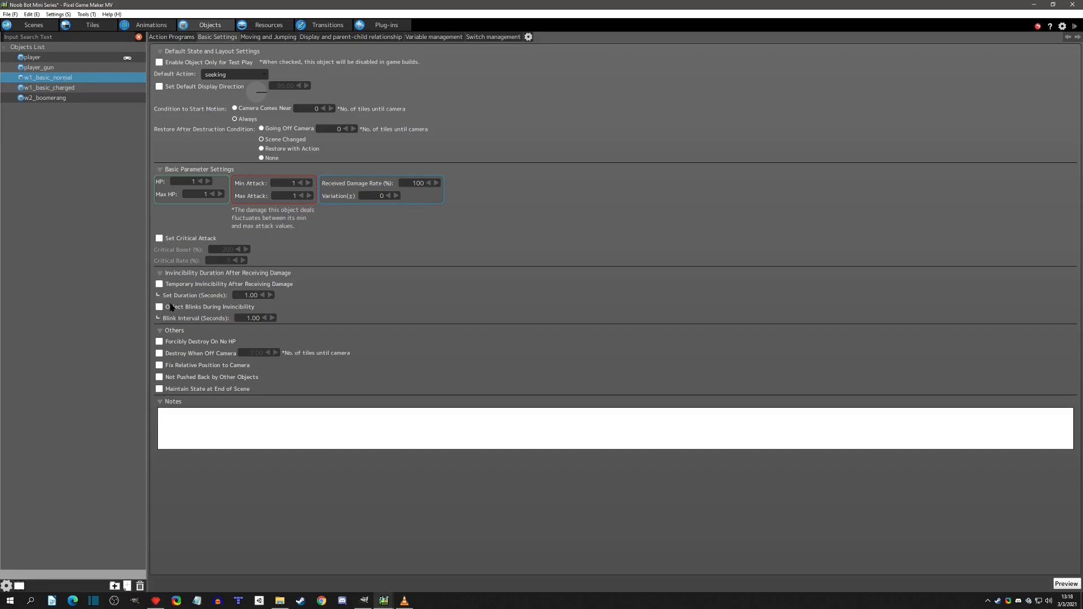
Set the Restore After Destruction Condition to None for w1_basic_normal and w1_basic_charged, and reselect w2_boomerang.
{"action": "left_click", "coordinate": [262, 158]}
{"action": "left_click", "coordinate": [66, 89]}
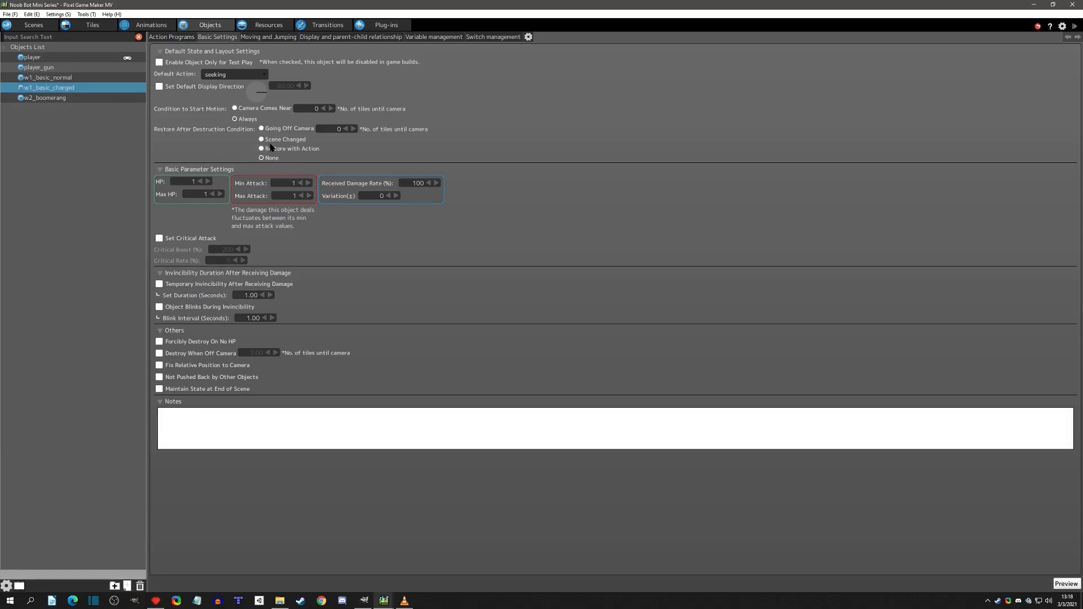
{"action": "left_click", "coordinate": [56, 99]}
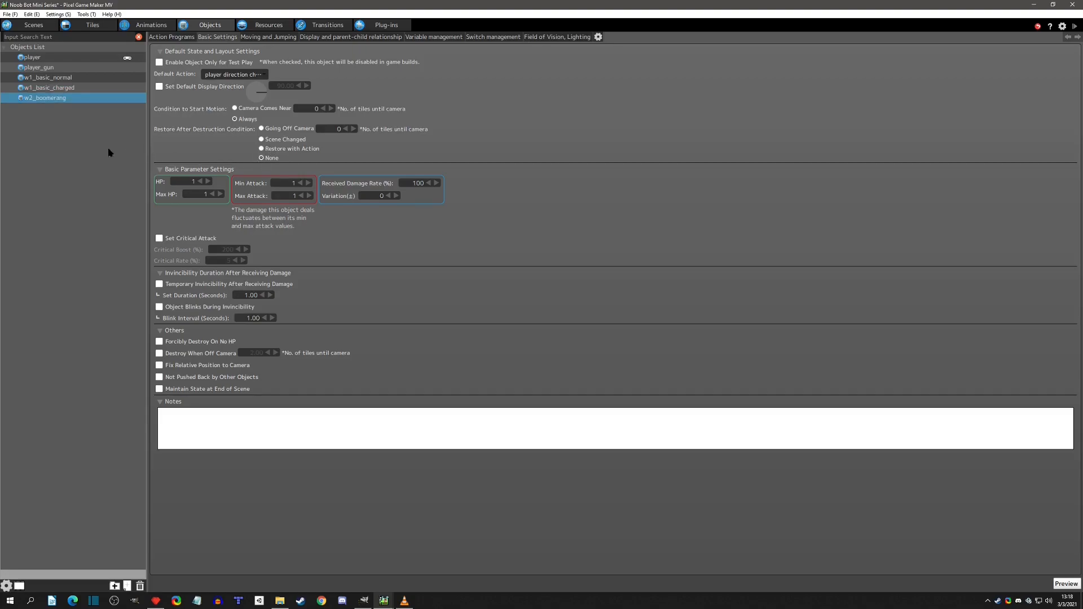
Return to w2_boomerang's action program and test-play the game, throwing the boomerang while running and jumping in both directions.
{"action": "left_click", "coordinate": [168, 38]}
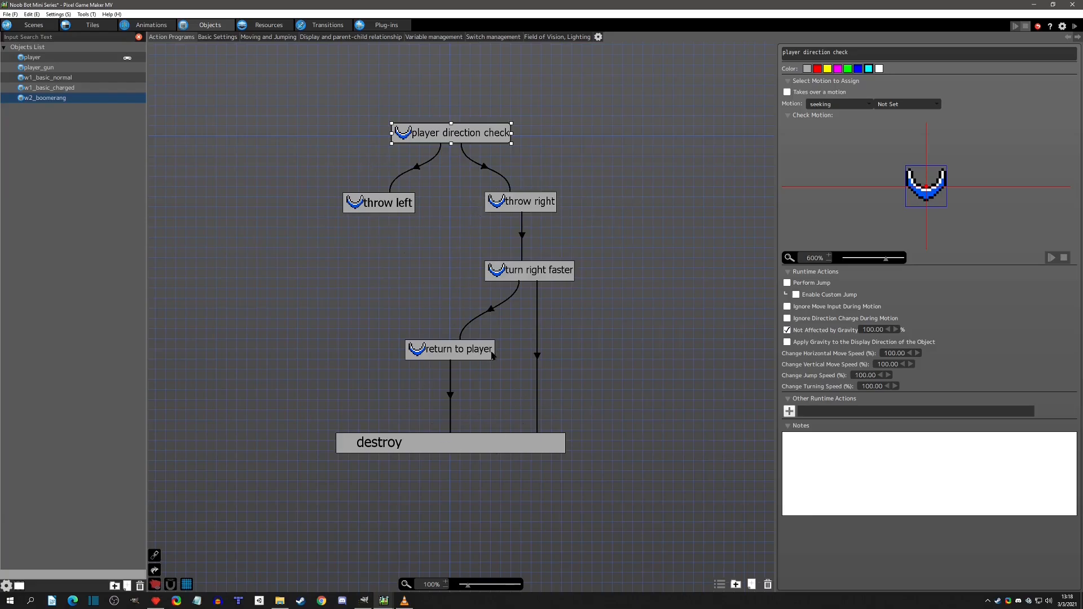
{"action": "left_click", "coordinate": [1075, 26]}
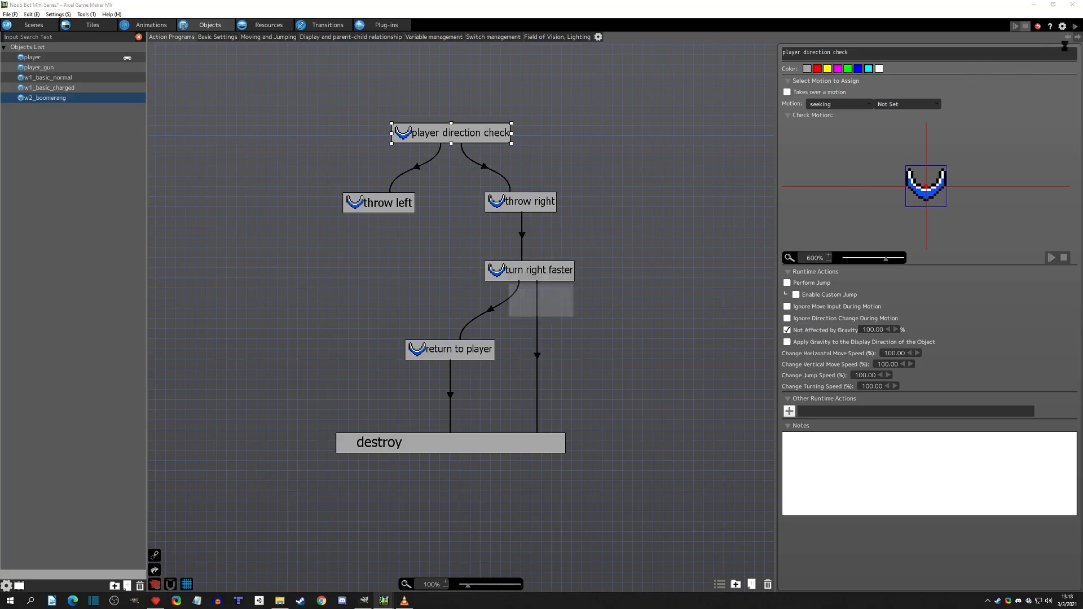
{"action": "key", "text": "Right"}
{"action": "key", "text": "x"}
{"action": "key", "text": "z"}
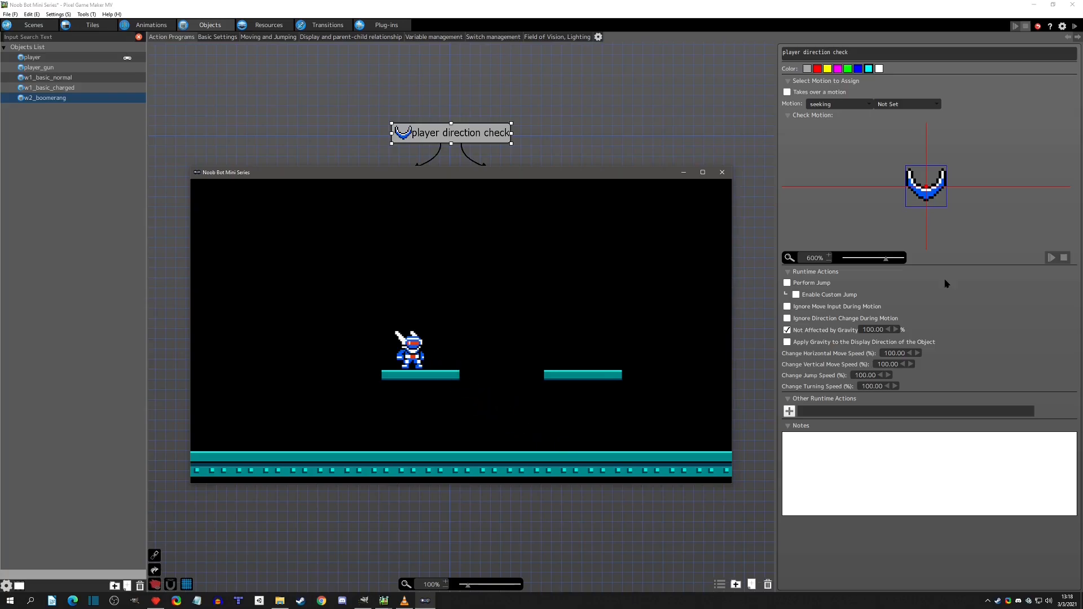
{"action": "key", "text": "Right"}
{"action": "key", "text": "x"}
{"action": "key", "text": "Right"}
{"action": "key", "text": "x"}
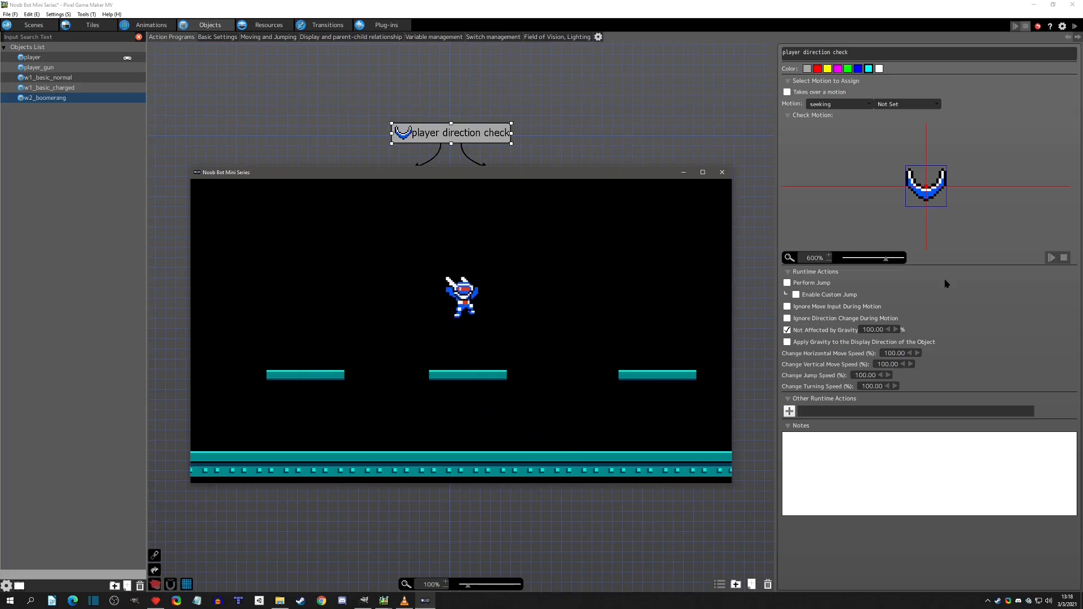
{"action": "key", "text": "z"}
{"action": "key", "text": "Right"}
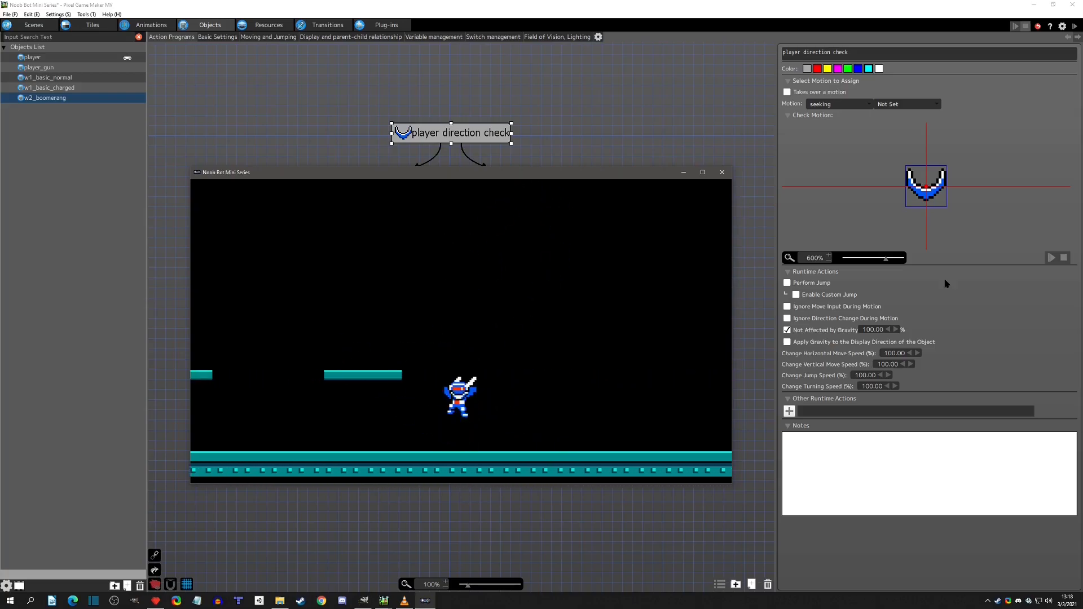
{"action": "key", "text": "x"}
{"action": "key", "text": "z"}
{"action": "key", "text": "Left"}
{"action": "key", "text": "x"}
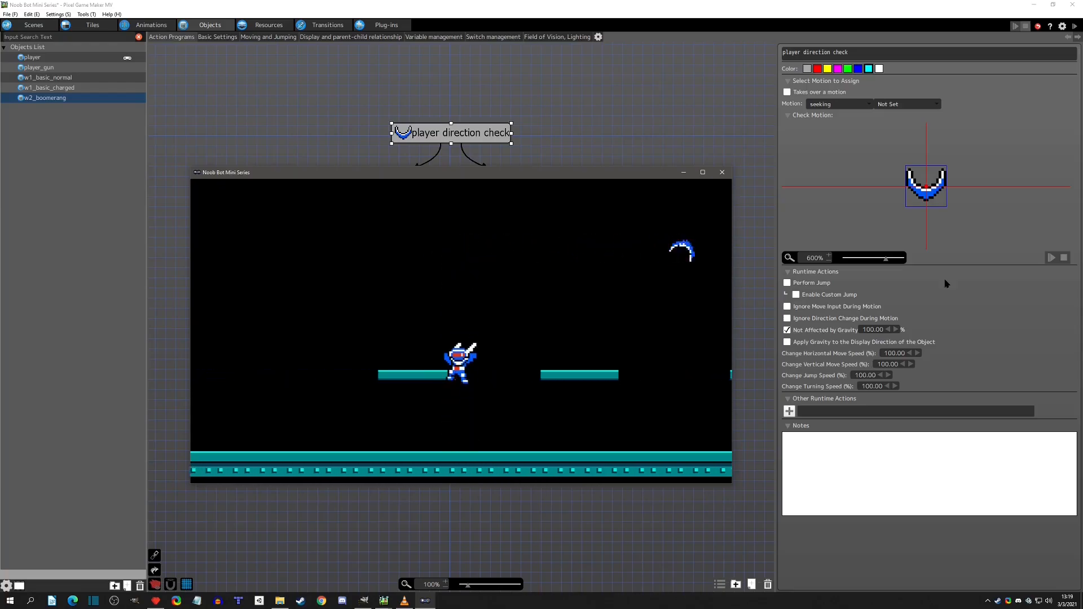
{"action": "key", "text": "x"}
{"action": "key", "text": "Right"}
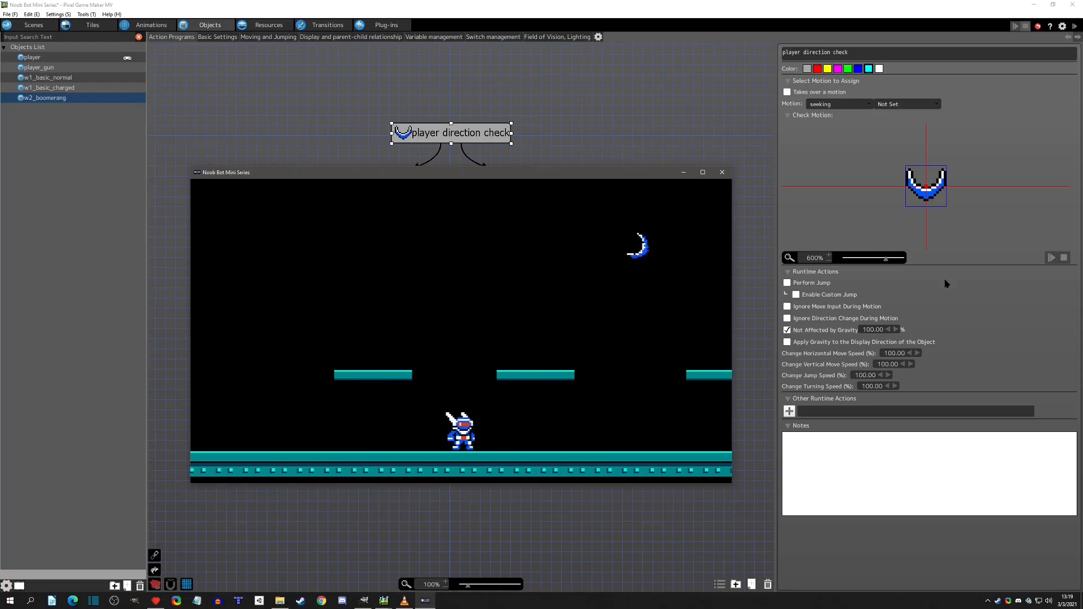
{"action": "key", "text": "Left"}
{"action": "key", "text": "x"}
{"action": "key", "text": "Right"}
{"action": "key", "text": "Right"}
{"action": "key", "text": "x"}
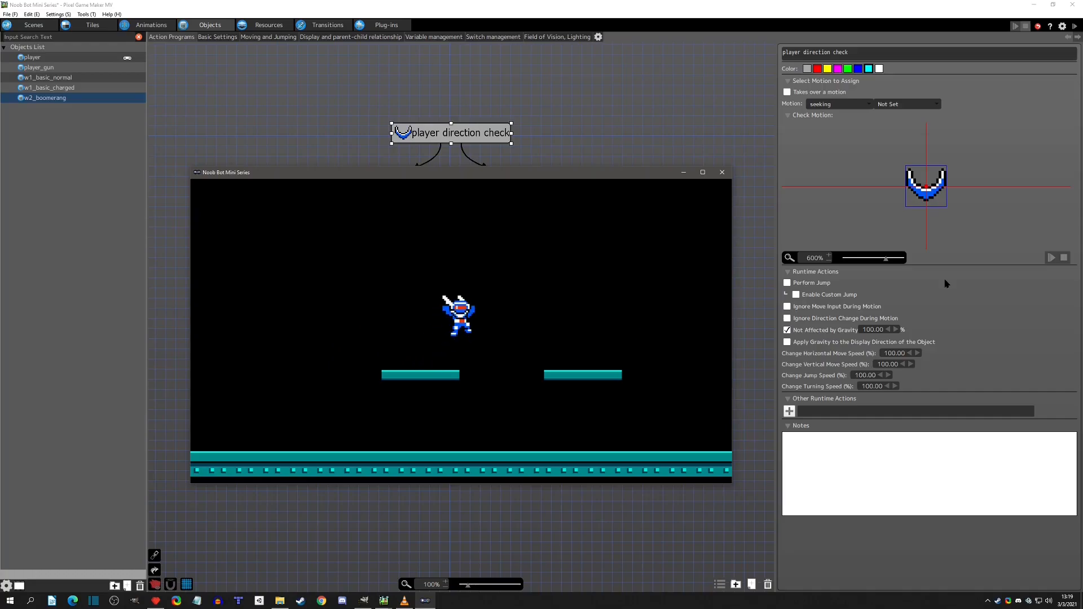
{"action": "key", "text": "x"}
{"action": "key", "text": "Right"}
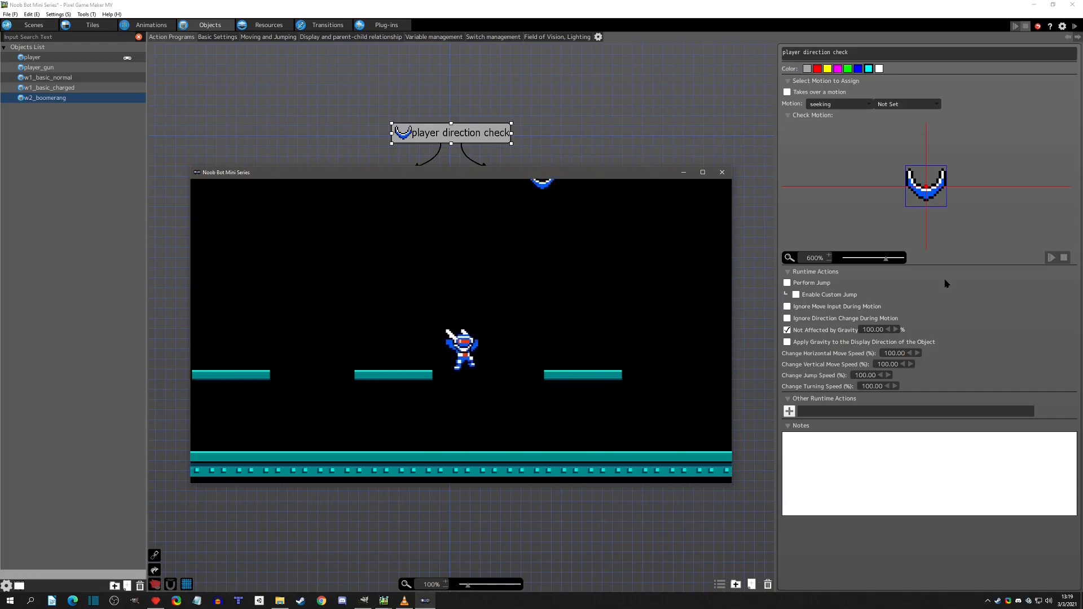
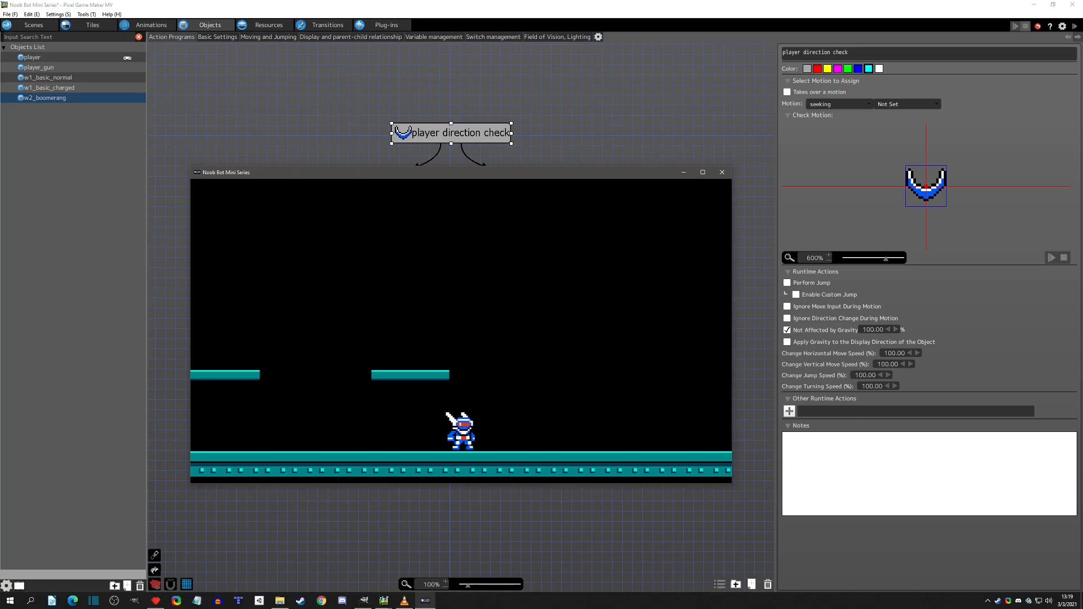
{"action": "left_click", "coordinate": [721, 171]}
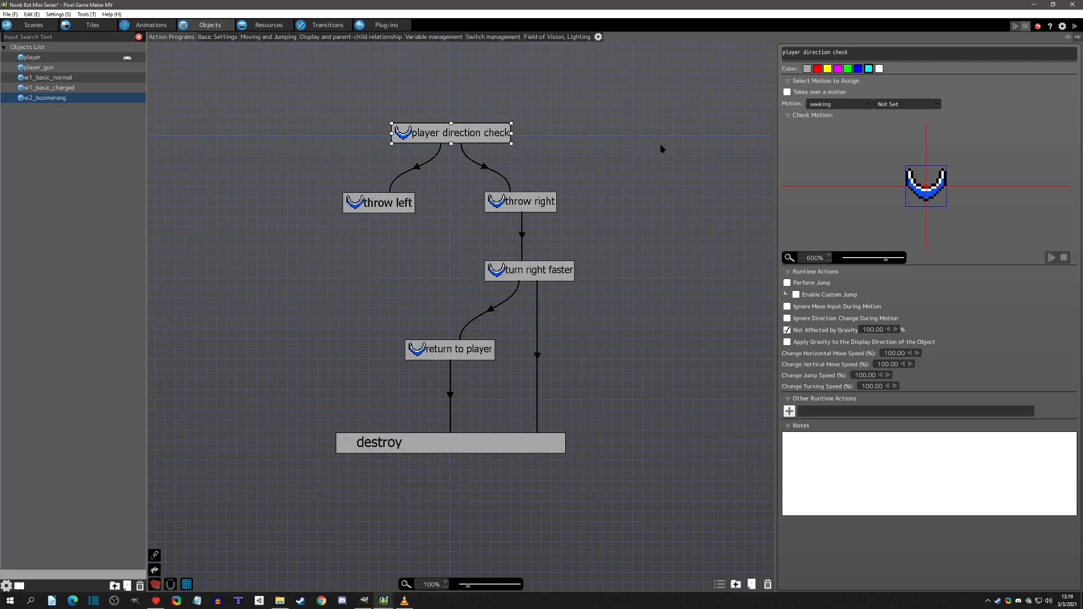
Add a second field of vision to w2_boomerang and name it y_axis.
{"action": "left_click", "coordinate": [559, 37]}
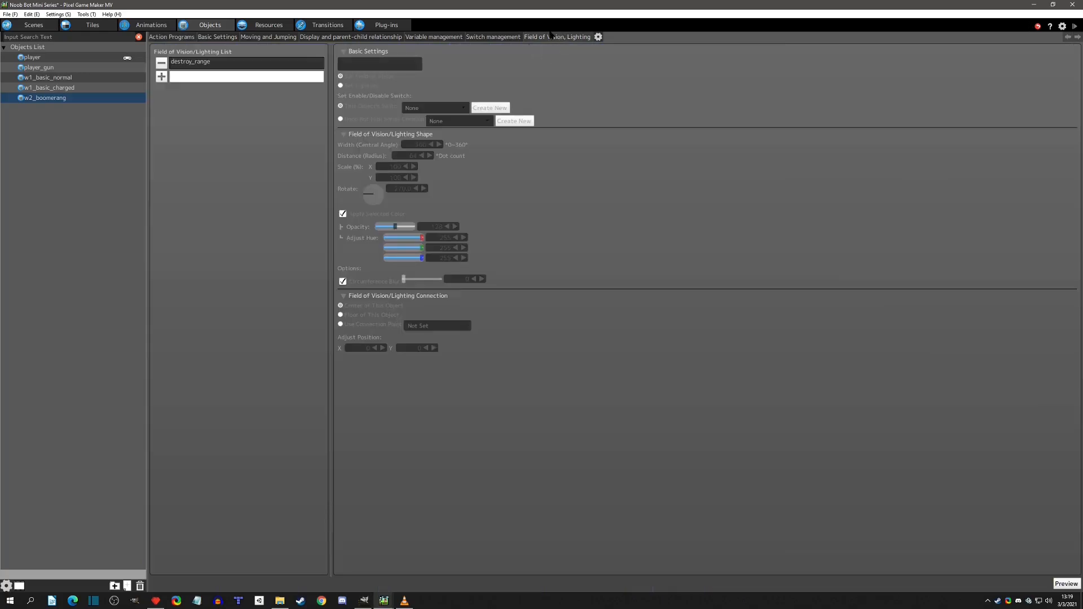
{"action": "left_click", "coordinate": [161, 77]}
{"action": "triple_click", "coordinate": [370, 60]}
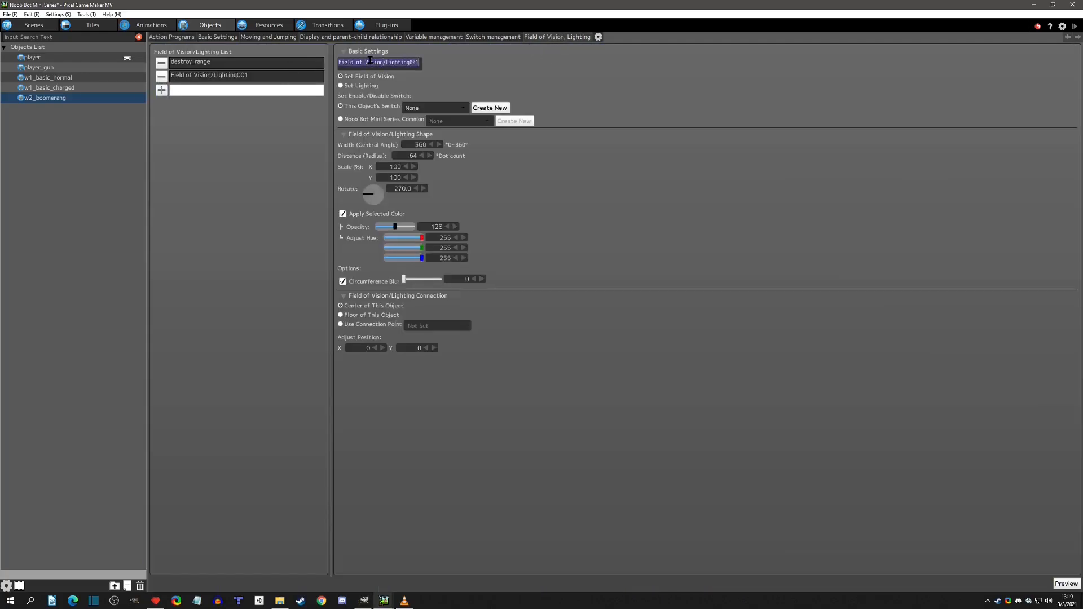
{"action": "type", "text": "y_axis"}
{"action": "key", "text": "Return"}
Try a Y scale of 400% and a distance of 4 dots for y_axis, and preview the shape.
{"action": "double_click", "coordinate": [392, 177]}
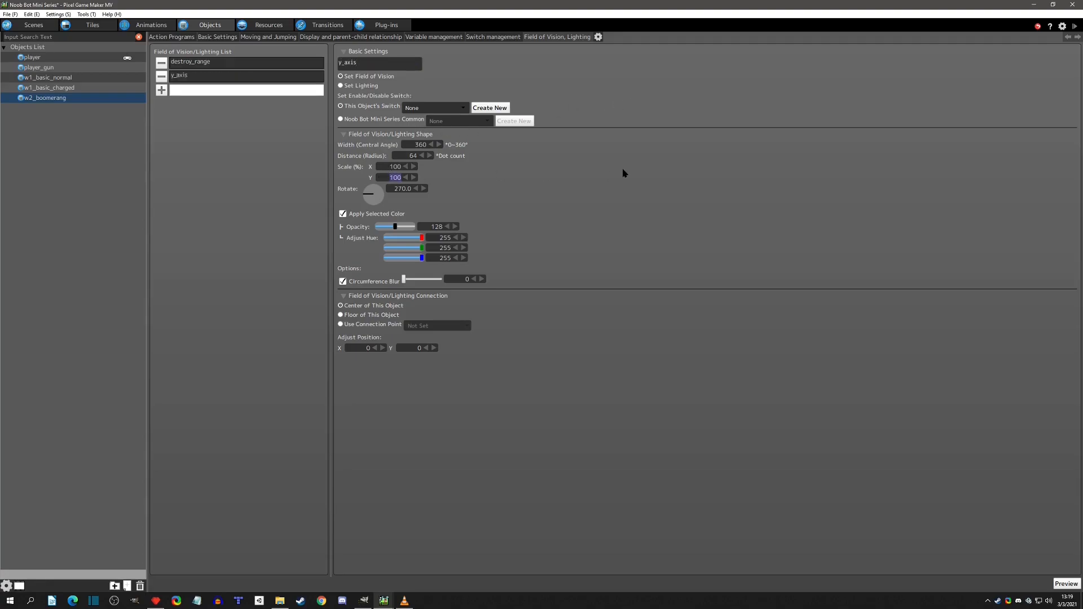
{"action": "type", "text": "4"}
{"action": "double_click", "coordinate": [412, 157]}
{"action": "left_click", "coordinate": [1065, 584]}
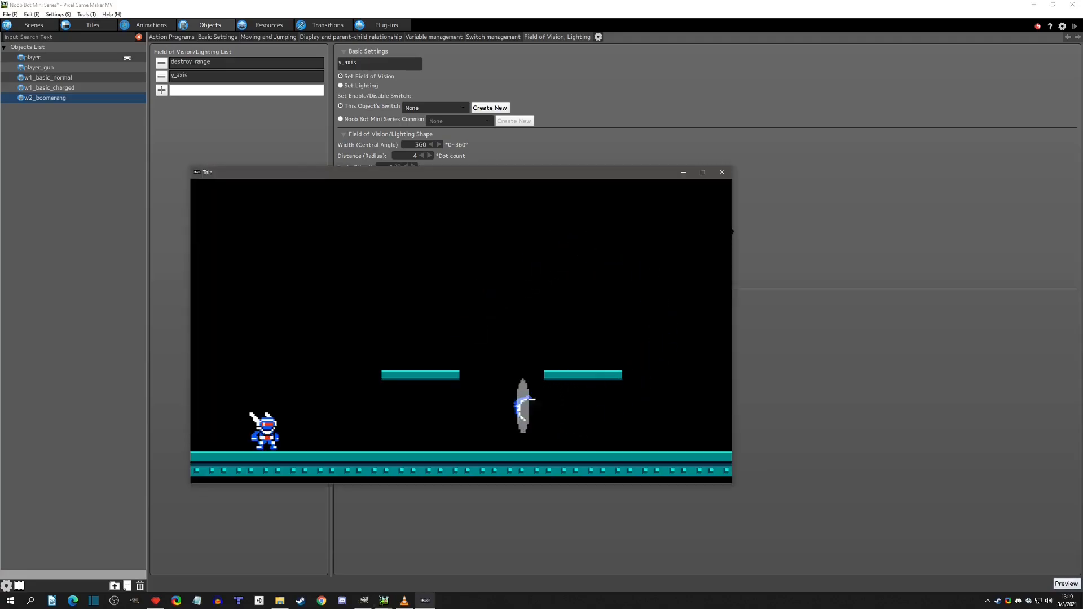
{"action": "left_click", "coordinate": [722, 172]}
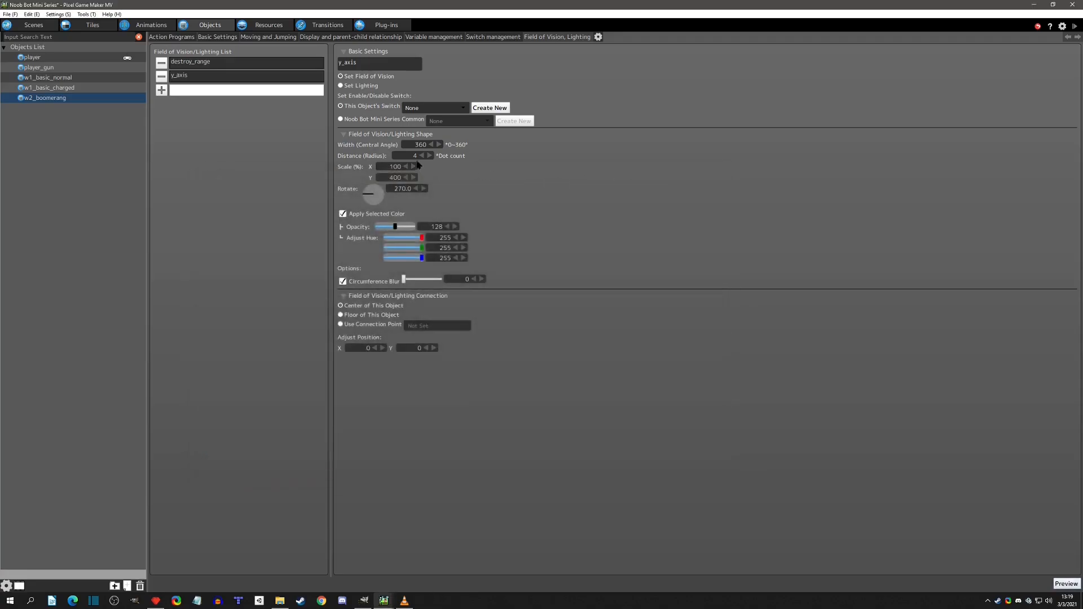
Set y_axis's distance to 64 dots and its X scale to 2%, and preview the shape.
{"action": "left_click", "coordinate": [410, 155]}
{"action": "double_click", "coordinate": [395, 167]}
{"action": "type", "text": "2"}
{"action": "left_click", "coordinate": [1064, 583]}
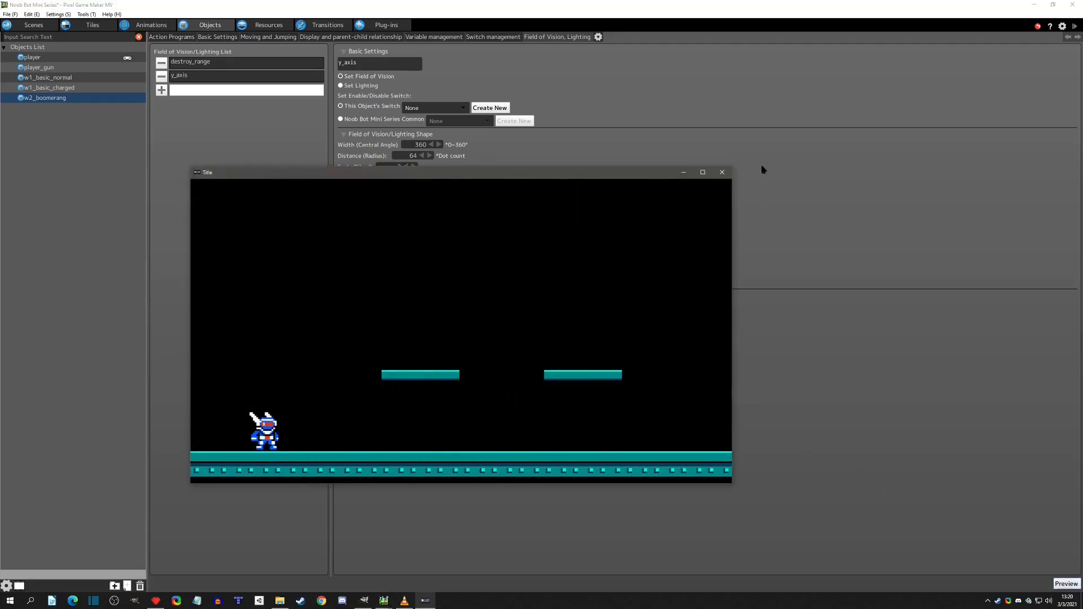
{"action": "left_click", "coordinate": [721, 172]}
Try a Y scale of 200% for the y_axis field of vision and preview it in the game.
{"action": "double_click", "coordinate": [383, 178]}
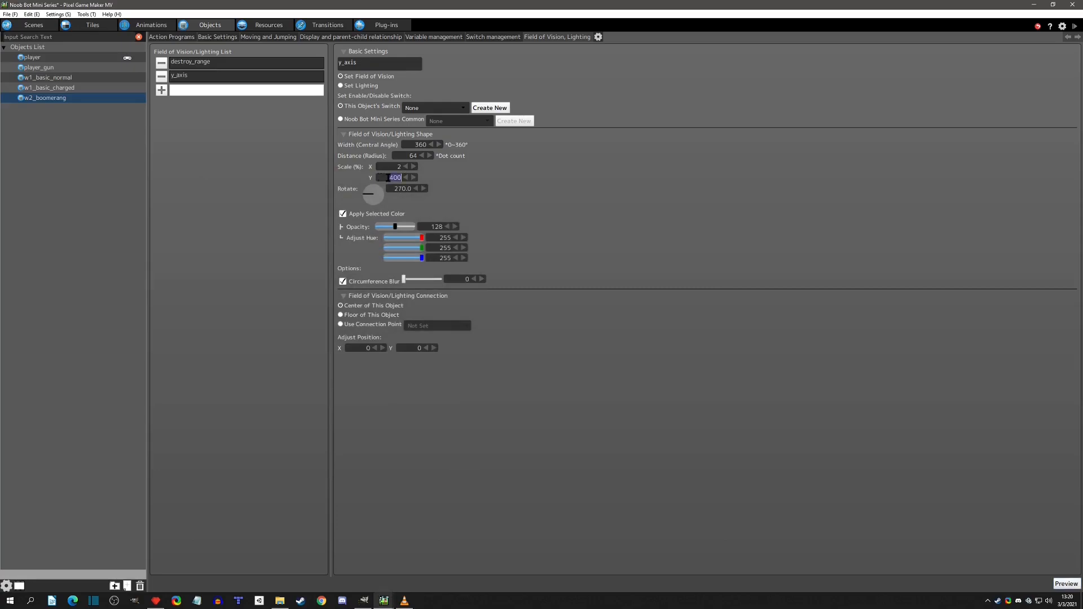
{"action": "type", "text": "2"}
{"action": "left_click", "coordinate": [1063, 582]}
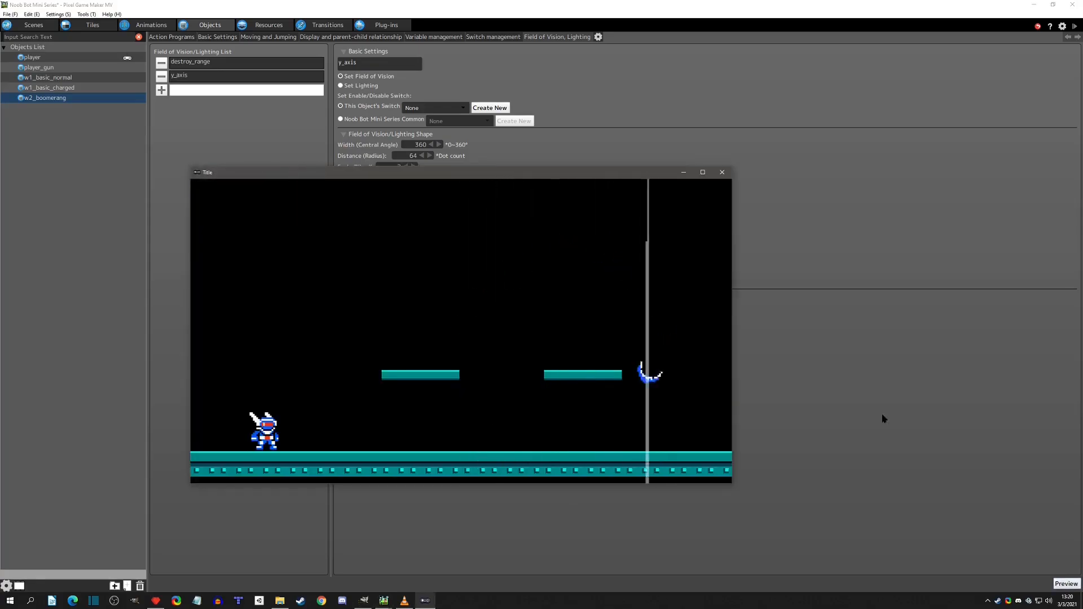
{"action": "left_click", "coordinate": [722, 172]}
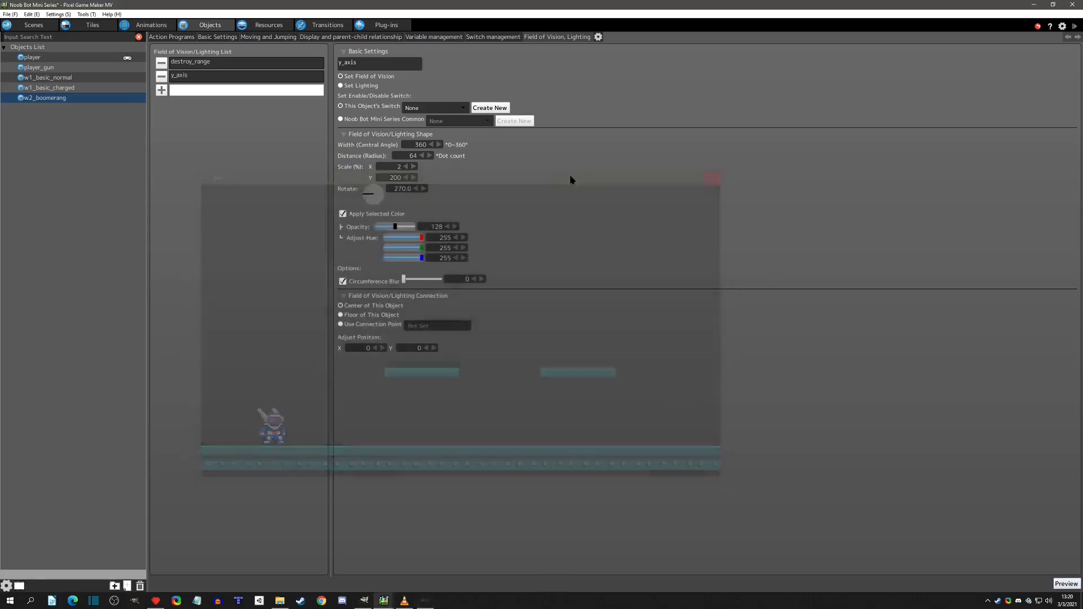
Set the y_axis field of vision's Y scale to 300% and preview it in the game.
{"action": "double_click", "coordinate": [395, 176]}
{"action": "type", "text": "300"}
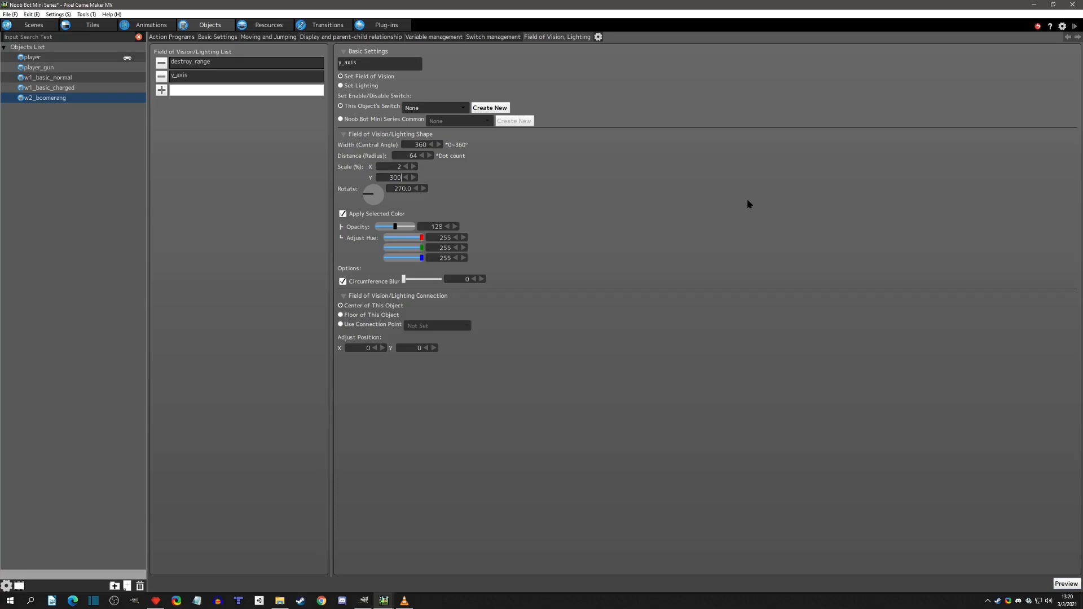
{"action": "left_click", "coordinate": [1066, 584]}
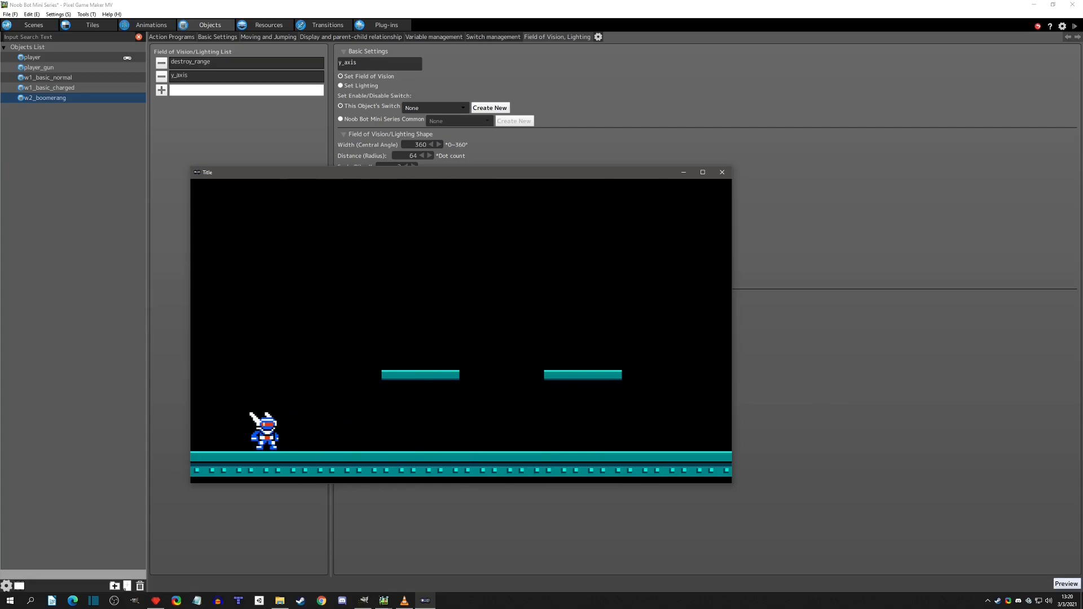
{"action": "left_click", "coordinate": [722, 173]}
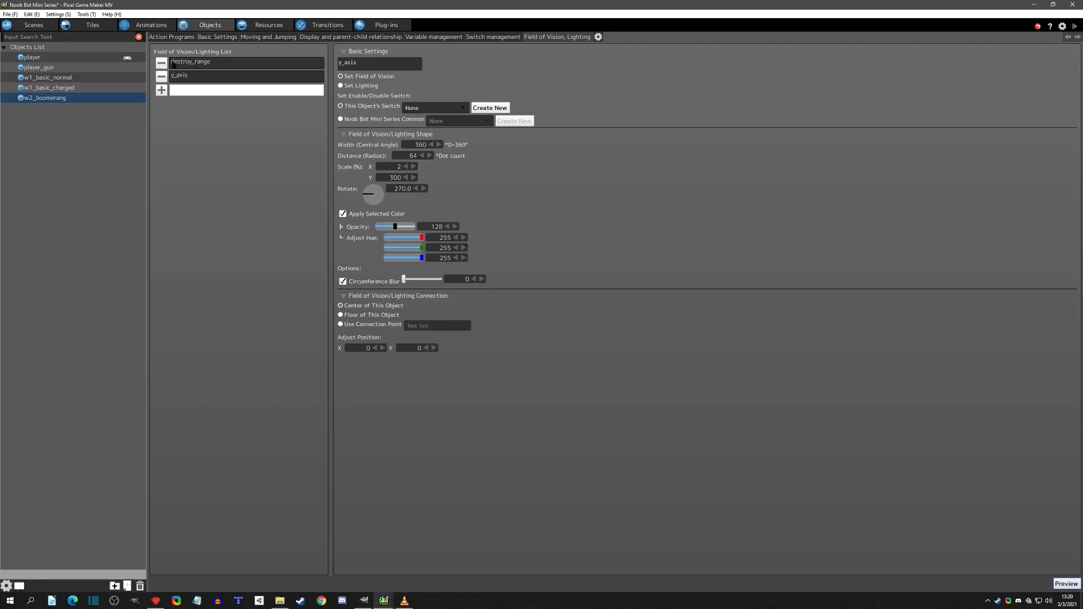
Add a Discovered Other Objects condition to the link from turn right faster to return to player, choosing a field of vision and a specific target object.
{"action": "left_click", "coordinate": [171, 38]}
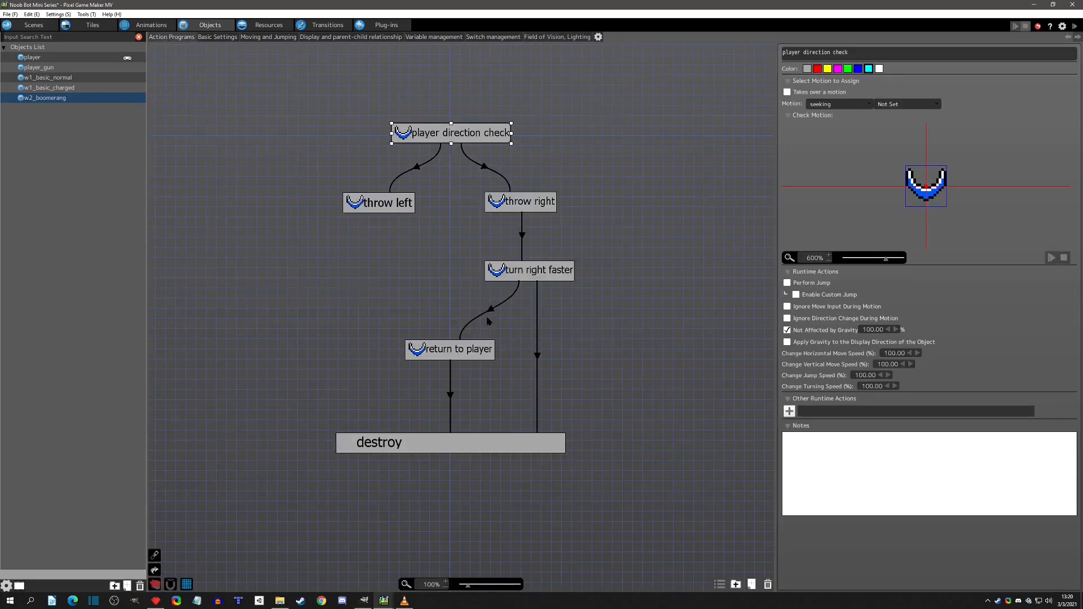
{"action": "left_click", "coordinate": [491, 312]}
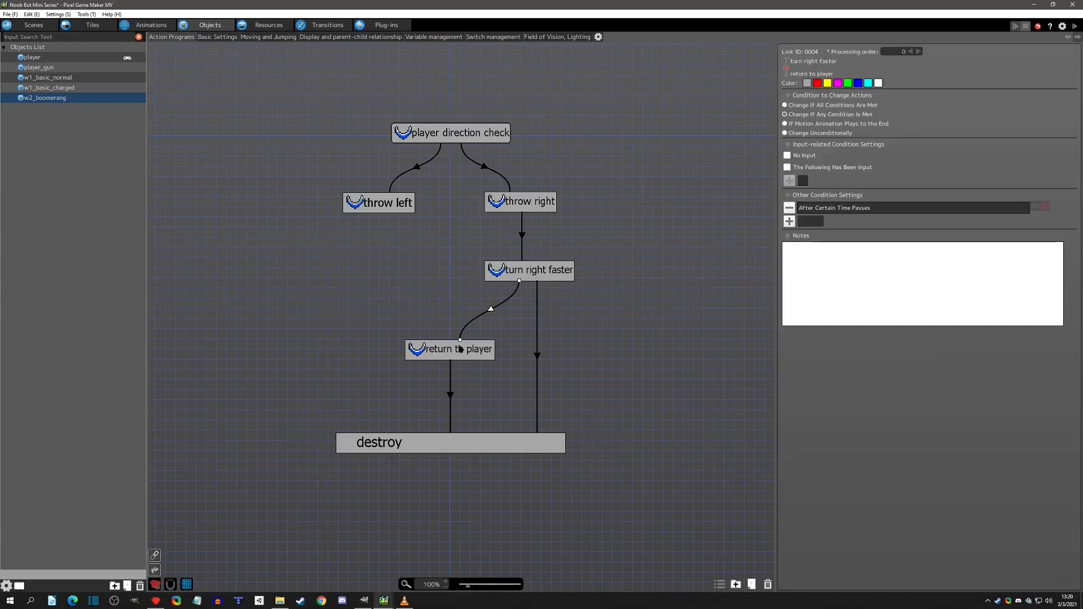
{"action": "double_click", "coordinate": [824, 208]}
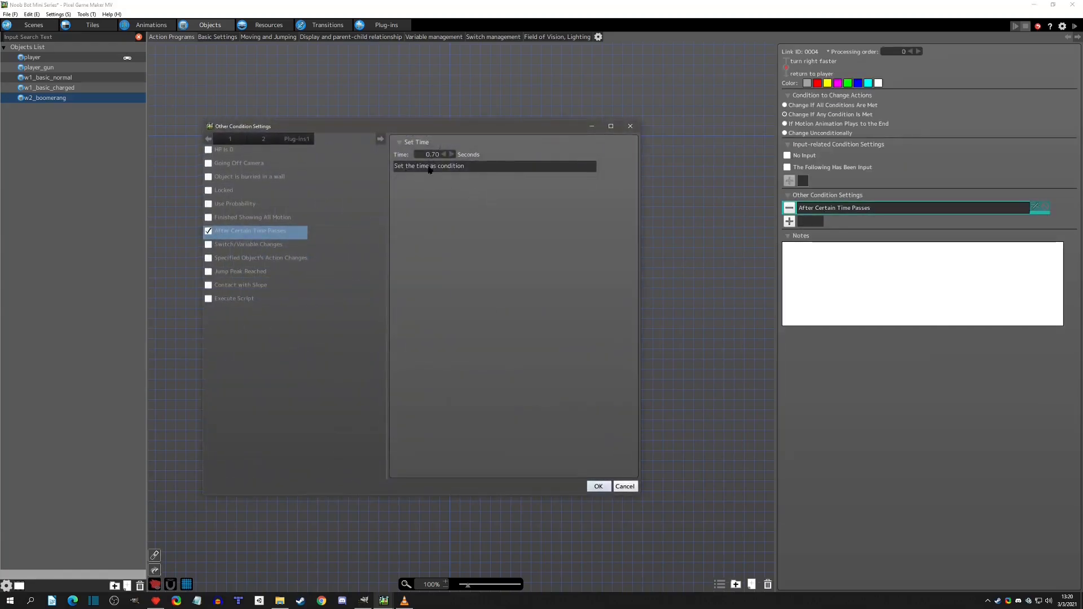
{"action": "left_click", "coordinate": [630, 126]}
{"action": "left_click", "coordinate": [790, 222]}
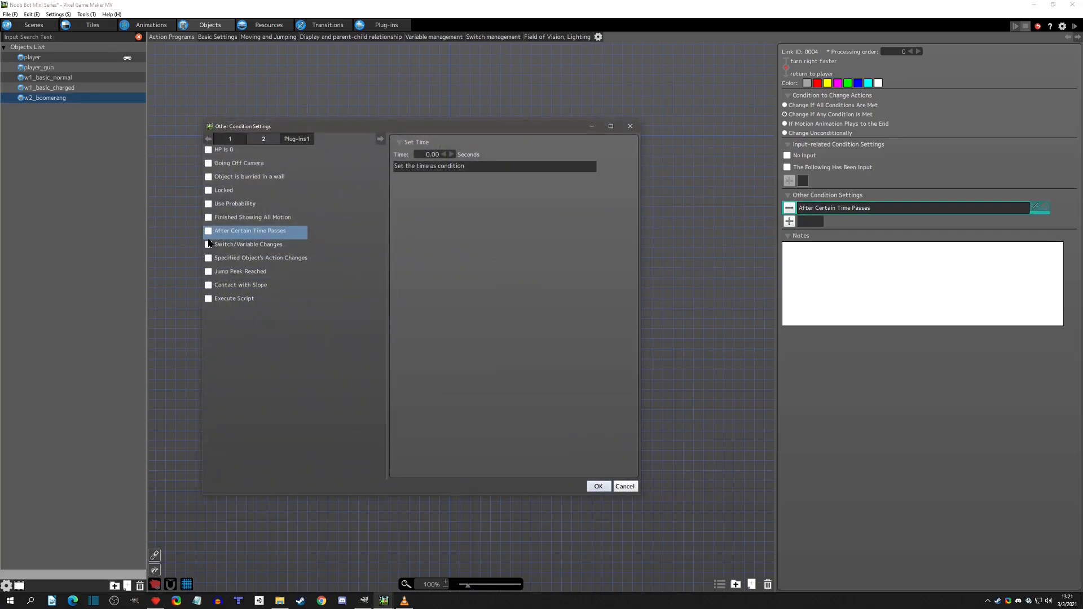
{"action": "left_click", "coordinate": [231, 139]}
{"action": "left_click", "coordinate": [209, 271]}
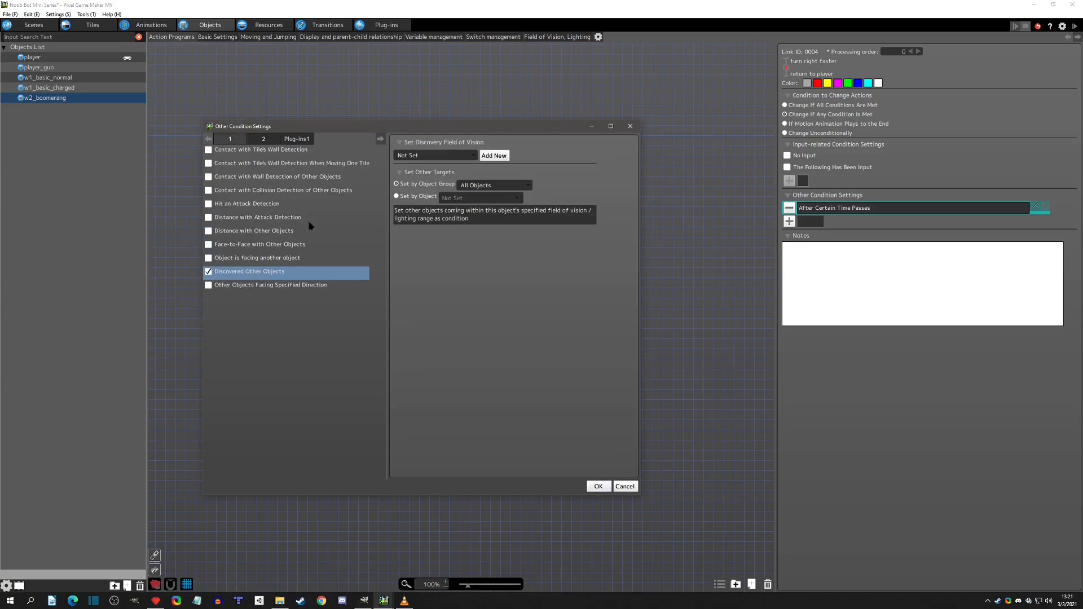
{"action": "left_click", "coordinate": [437, 157]}
{"action": "left_click", "coordinate": [418, 165]}
{"action": "left_click", "coordinate": [494, 185]}
{"action": "left_click", "coordinate": [418, 197]}
{"action": "left_click", "coordinate": [479, 198]}
{"action": "left_click", "coordinate": [461, 231]}
{"action": "left_click", "coordinate": [598, 487]}
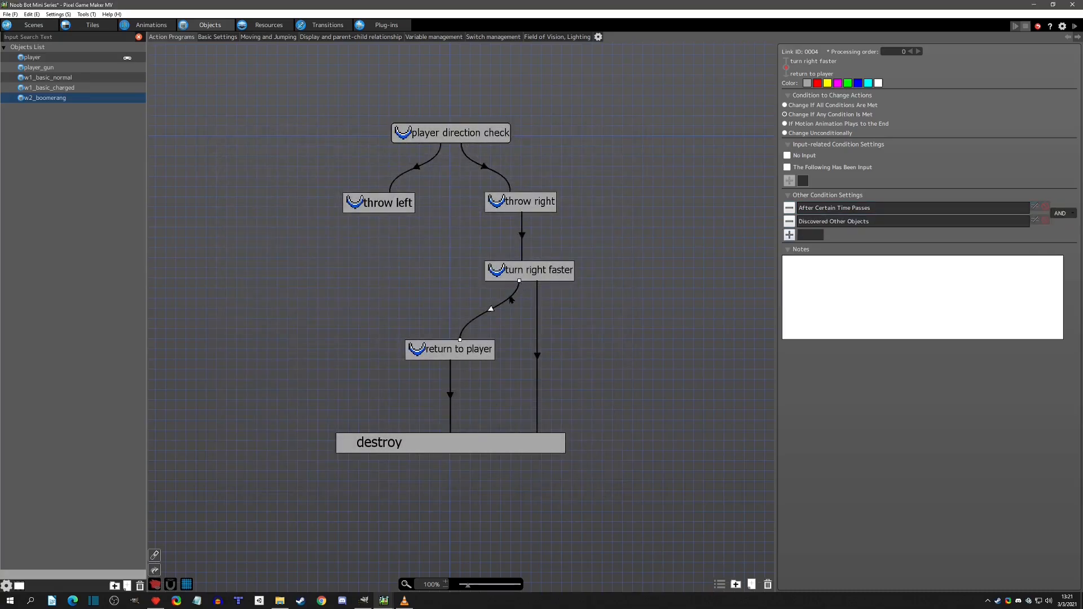
Combine the link's After Certain Time Passes and Discovered Other Objects conditions with OR.
{"action": "left_click", "coordinate": [1061, 213]}
{"action": "left_click", "coordinate": [873, 208]}
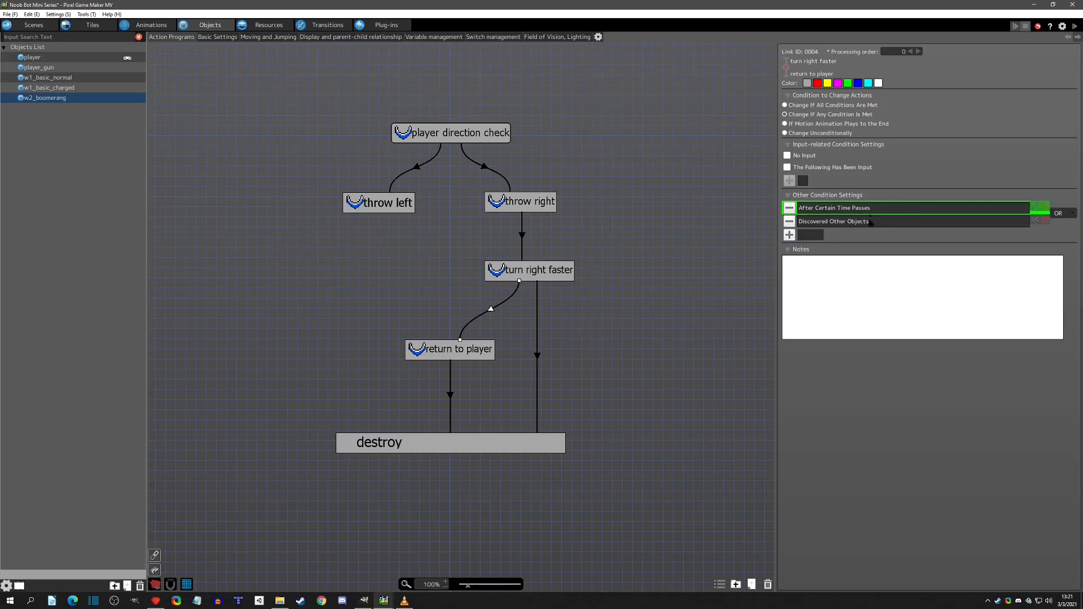
{"action": "left_click", "coordinate": [869, 223]}
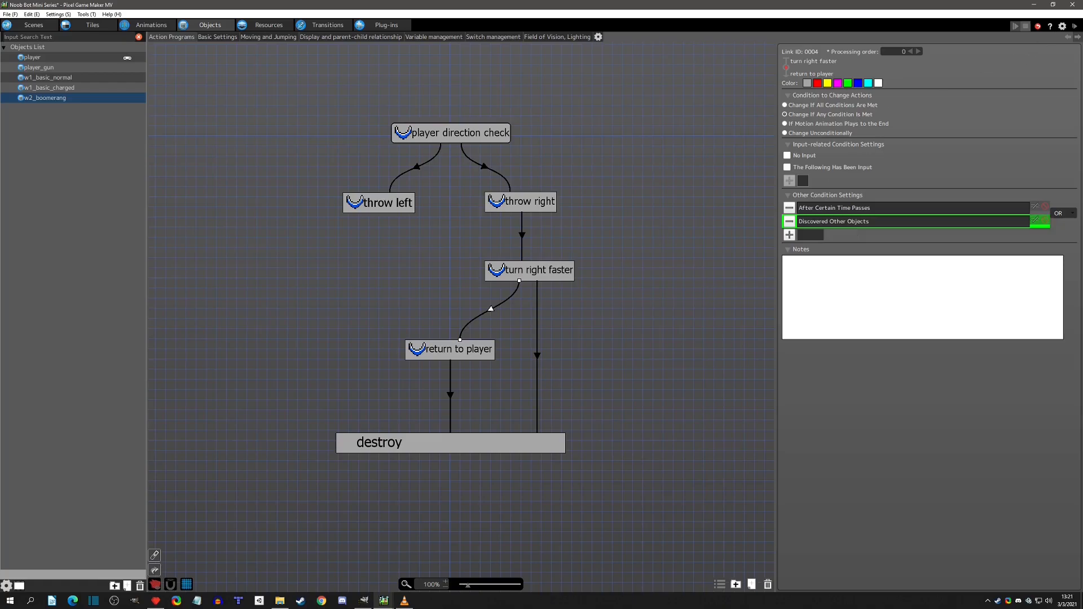
Play-test the game, moving, jumping and throwing the boomerang to check its return to the player.
{"action": "key", "text": "F5"}
{"action": "key", "text": "Right"}
{"action": "key", "text": "z"}
{"action": "key", "text": "Right"}
{"action": "key", "text": "z"}
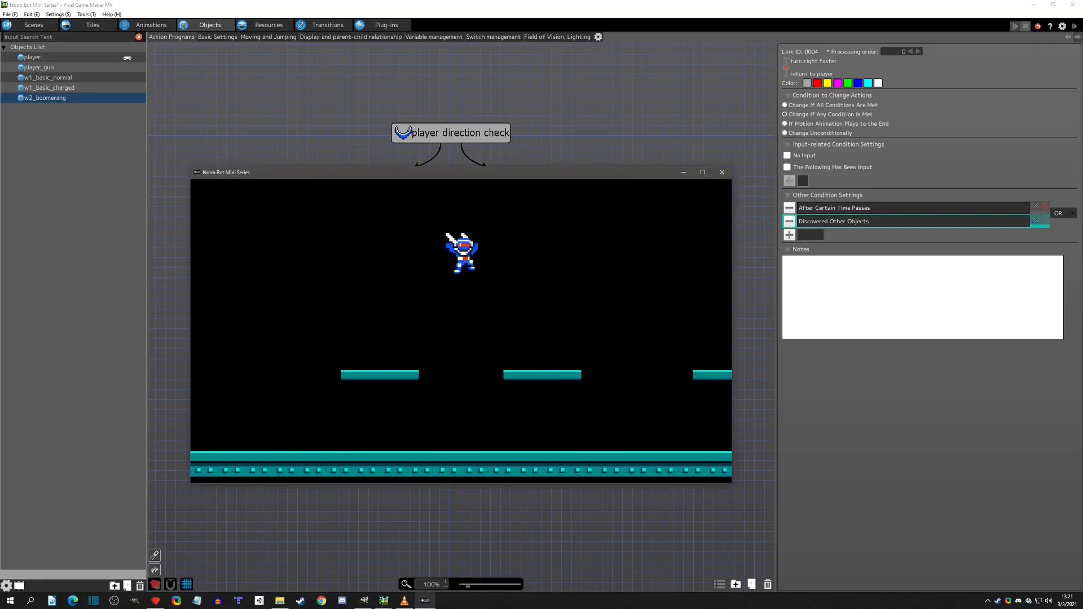
{"action": "key", "text": "z"}
{"action": "key", "text": "x"}
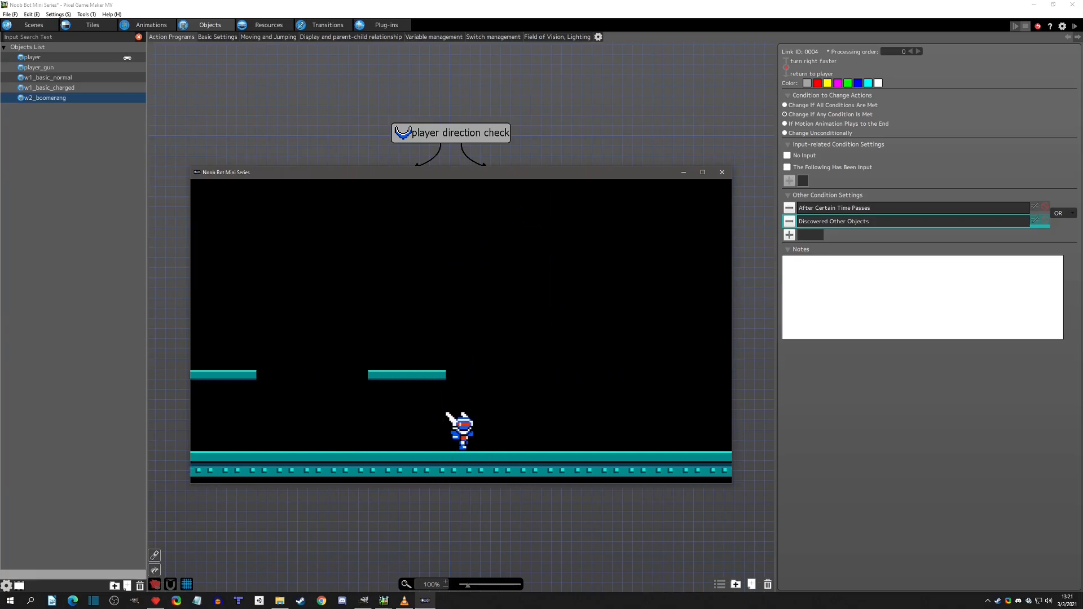
{"action": "key", "text": "Left"}
{"action": "key", "text": "z"}
{"action": "key", "text": "z"}
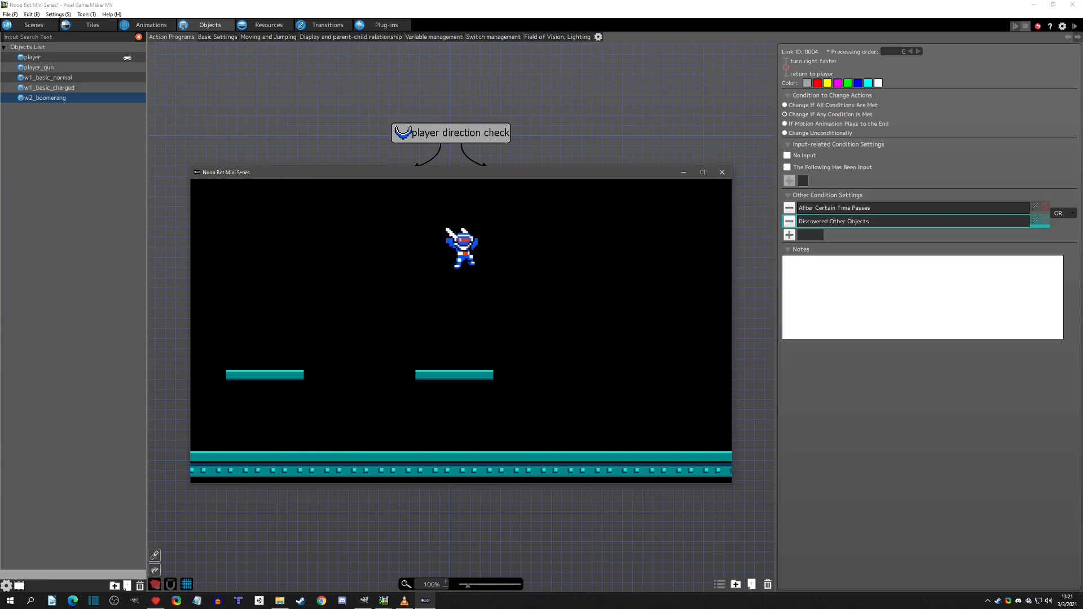
{"action": "key", "text": "Right"}
{"action": "key", "text": "x"}
{"action": "key", "text": "Left"}
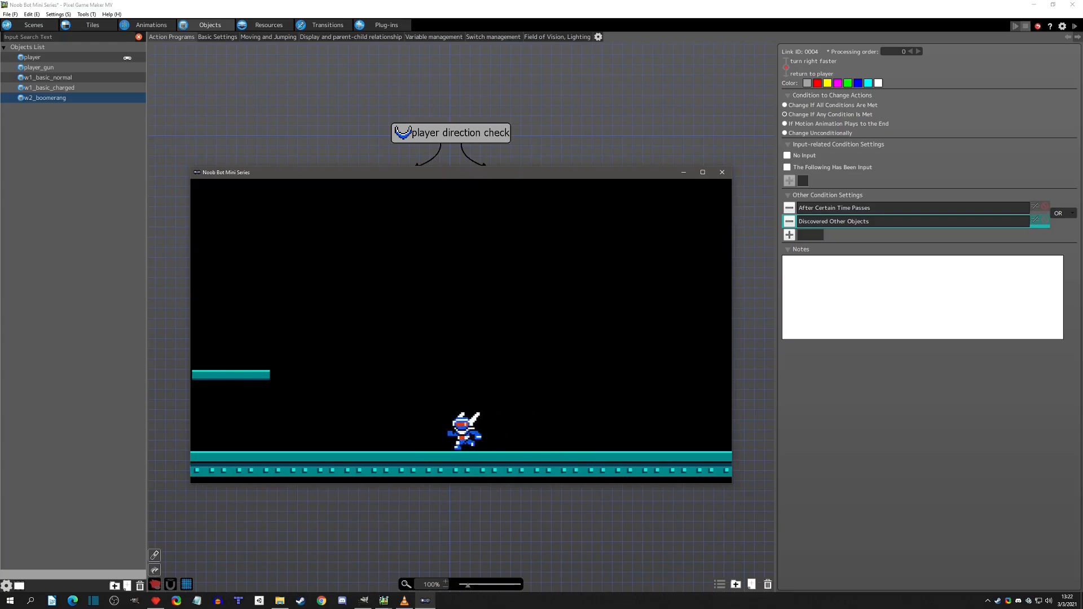
{"action": "left_click", "coordinate": [722, 172]}
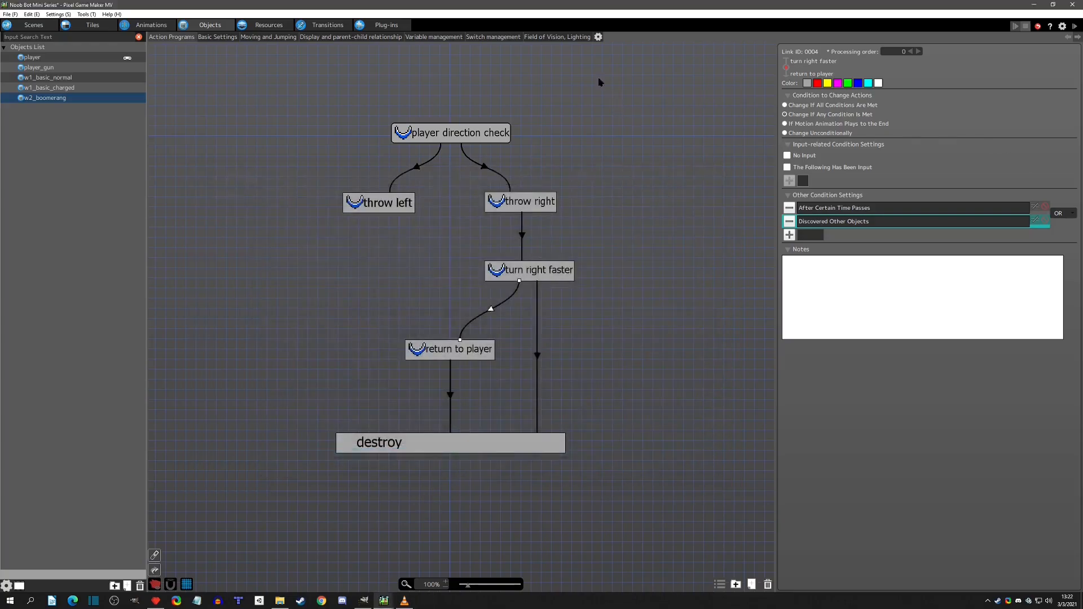
Disable the selected color display for the y_axis field of vision and play-test the boomerang throws.
{"action": "left_click", "coordinate": [564, 38]}
{"action": "left_click", "coordinate": [350, 215]}
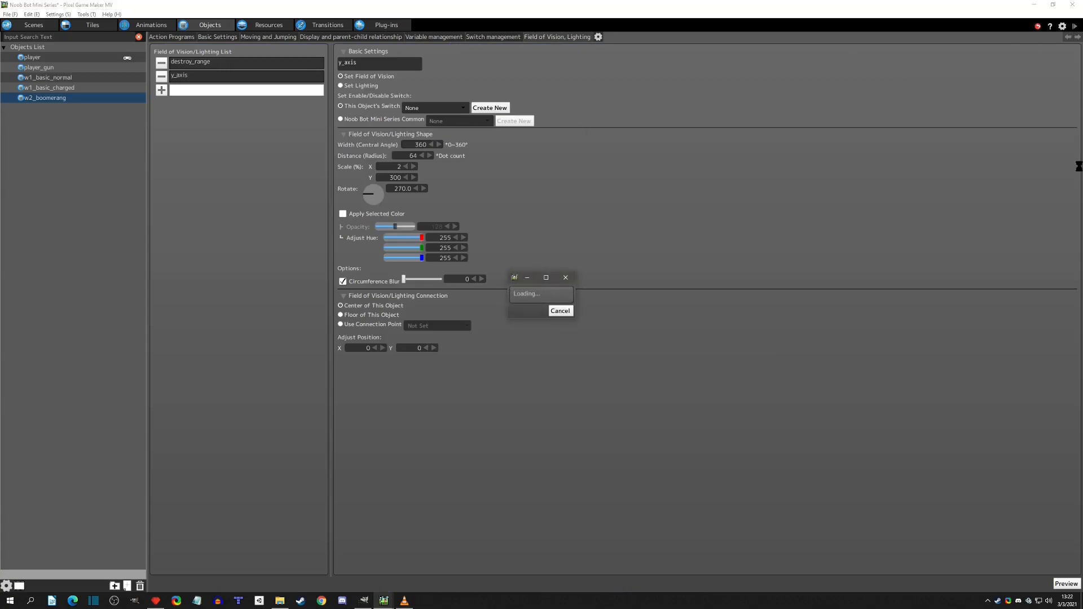
{"action": "key", "text": "Right"}
{"action": "key", "text": "z"}
{"action": "key", "text": "x"}
{"action": "key", "text": "z"}
{"action": "key", "text": "Left"}
{"action": "key", "text": "z"}
{"action": "key", "text": "Right"}
{"action": "key", "text": "x"}
{"action": "key", "text": "Left"}
{"action": "left_click", "coordinate": [722, 172]}
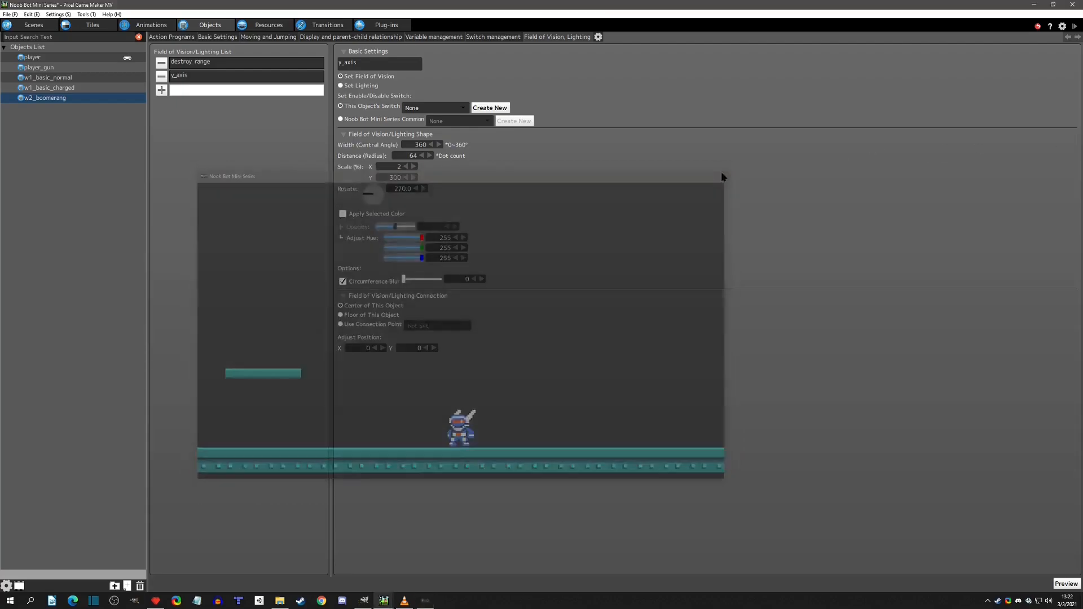
Duplicate the turn right faster action, place the copy below throw left, and rename it "turn left faster".
{"action": "left_click", "coordinate": [181, 40]}
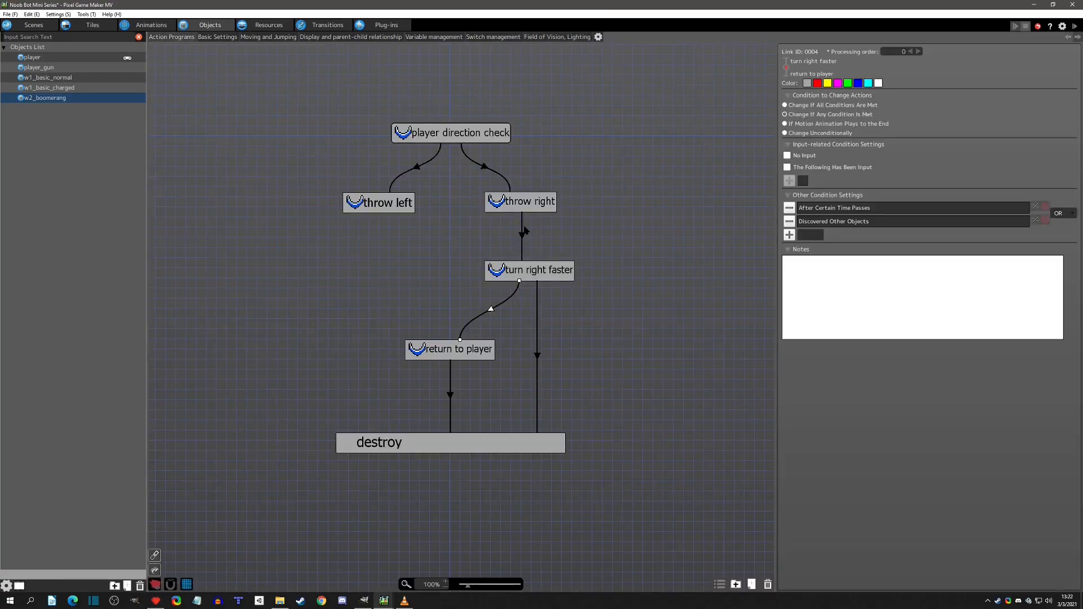
{"action": "left_click", "coordinate": [521, 274]}
{"action": "key", "text": "ctrl+v"}
{"action": "left_click_drag", "start_coordinate": [369, 289], "coordinate": [350, 274]}
{"action": "left_click_drag", "start_coordinate": [853, 52], "coordinate": [799, 52]}
{"action": "key", "text": "BackSpace"}
{"action": "type", "text": "left faster"}
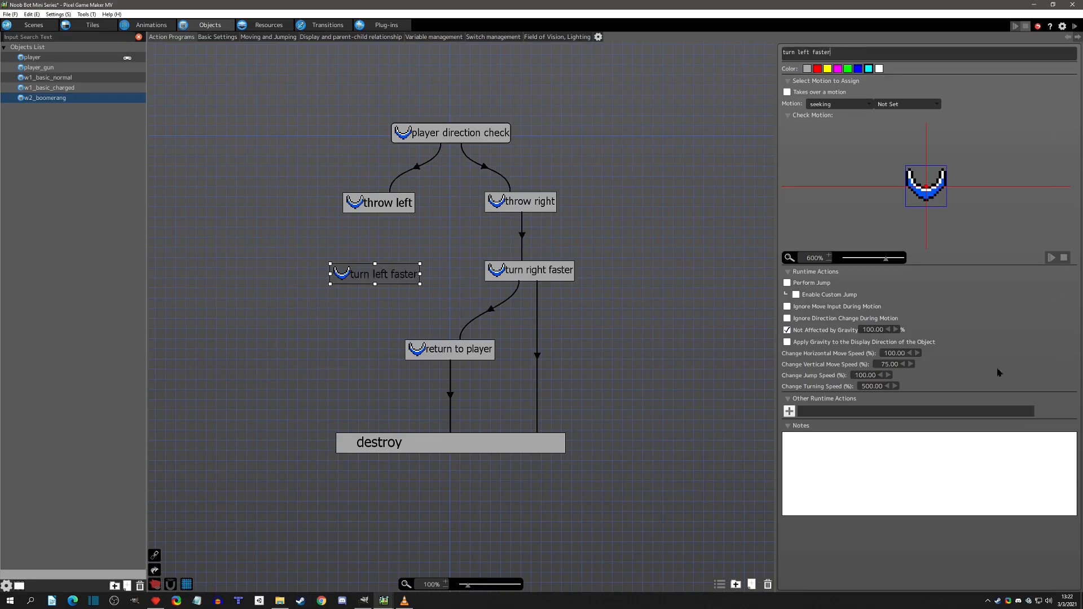
Copy the right branch's links to connect turn left faster to return to player, and throw left to turn left faster.
{"action": "left_click", "coordinate": [492, 312]}
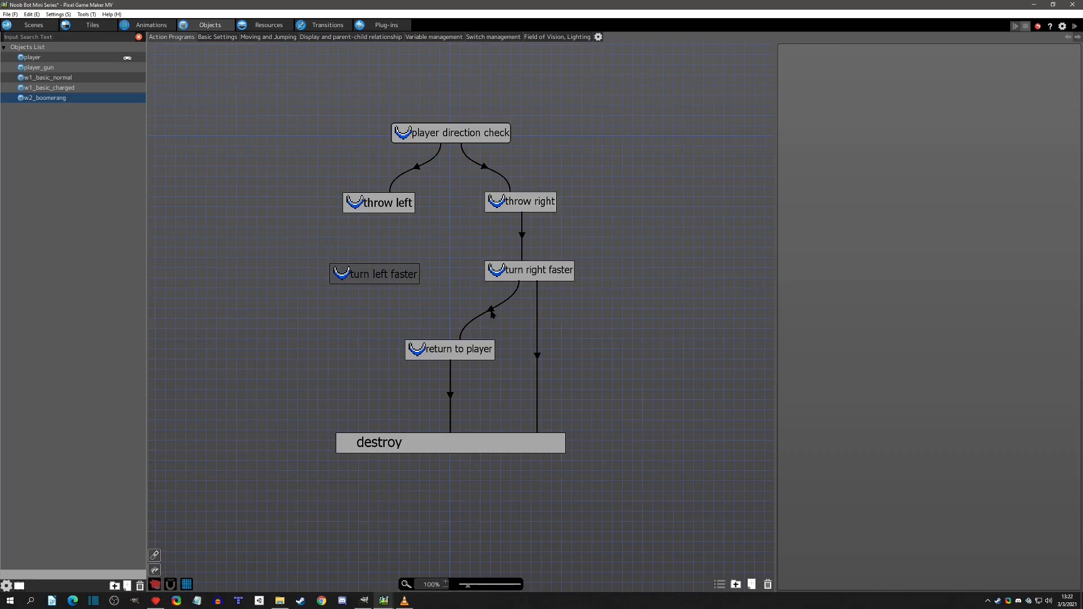
{"action": "left_click", "coordinate": [406, 280]}
{"action": "left_click_drag", "start_coordinate": [406, 281], "coordinate": [434, 350]}
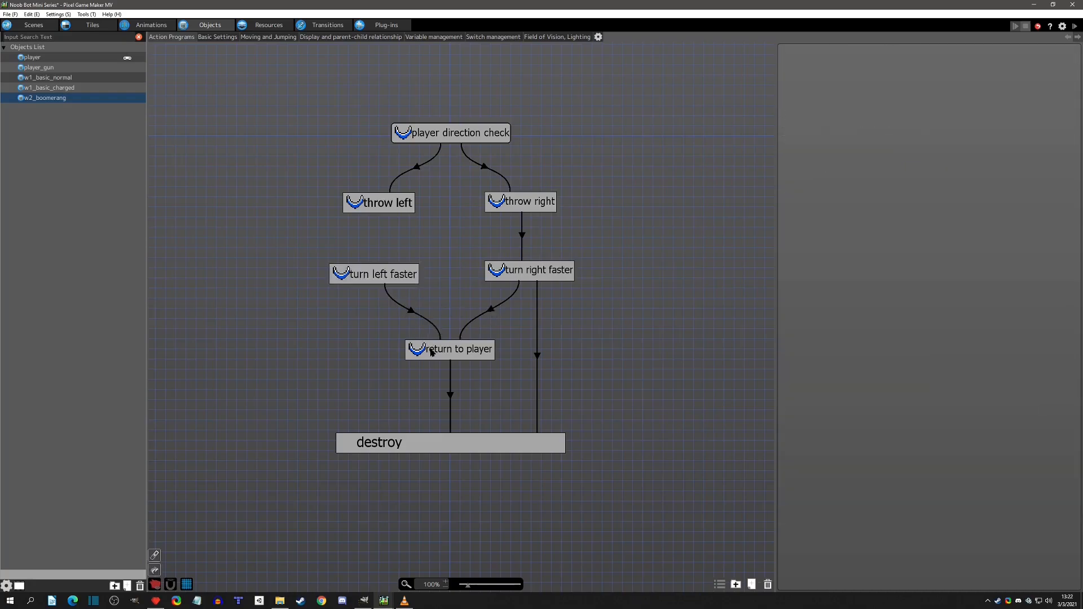
{"action": "left_click", "coordinate": [522, 234]}
{"action": "left_click_drag", "start_coordinate": [379, 208], "coordinate": [378, 272]}
{"action": "left_click", "coordinate": [387, 281]}
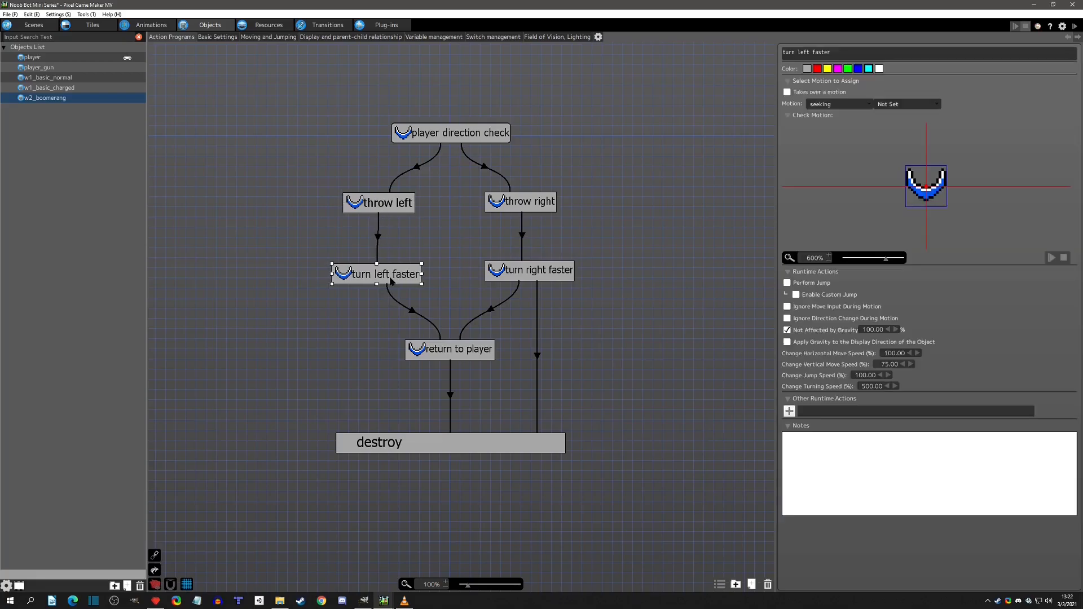
Copy throw right's other runtime actions into throw left, setting its turning speed to 200% and vertical move speed to 75%.
{"action": "left_click", "coordinate": [391, 204]}
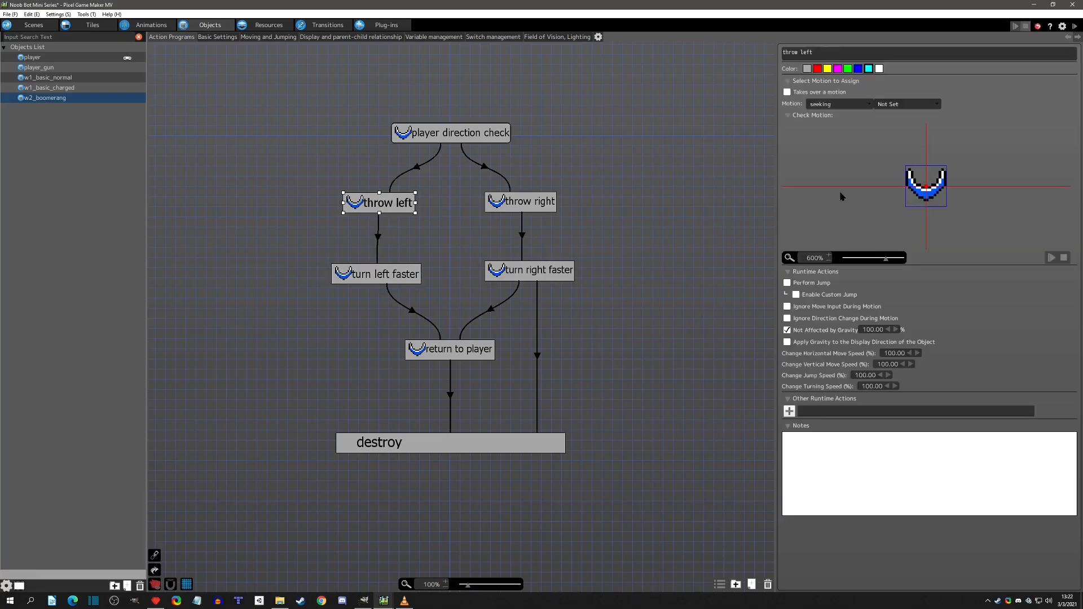
{"action": "left_click", "coordinate": [495, 207]}
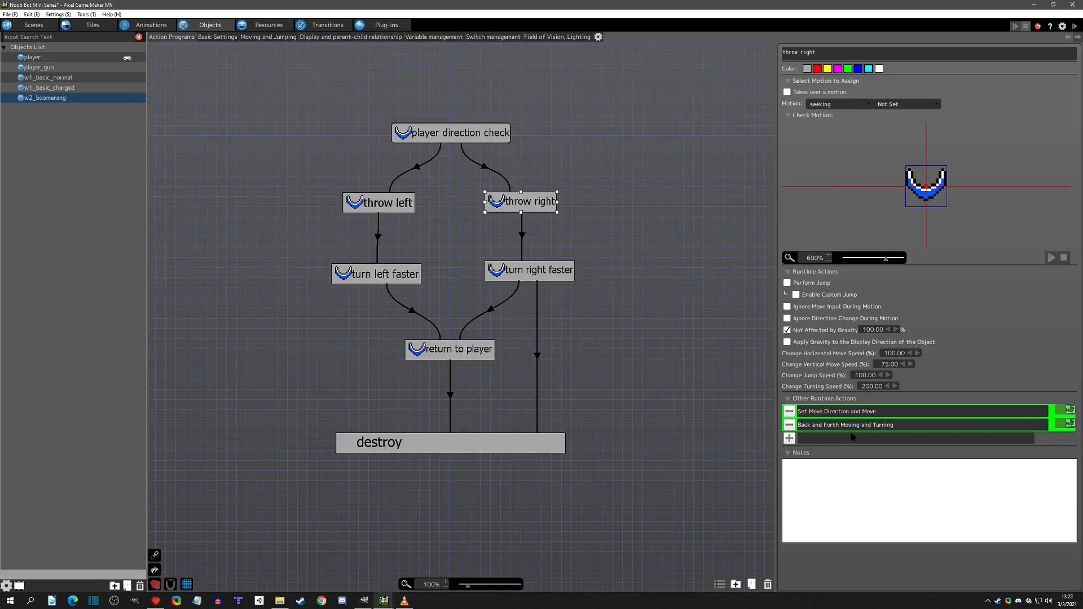
{"action": "left_click", "coordinate": [407, 210]}
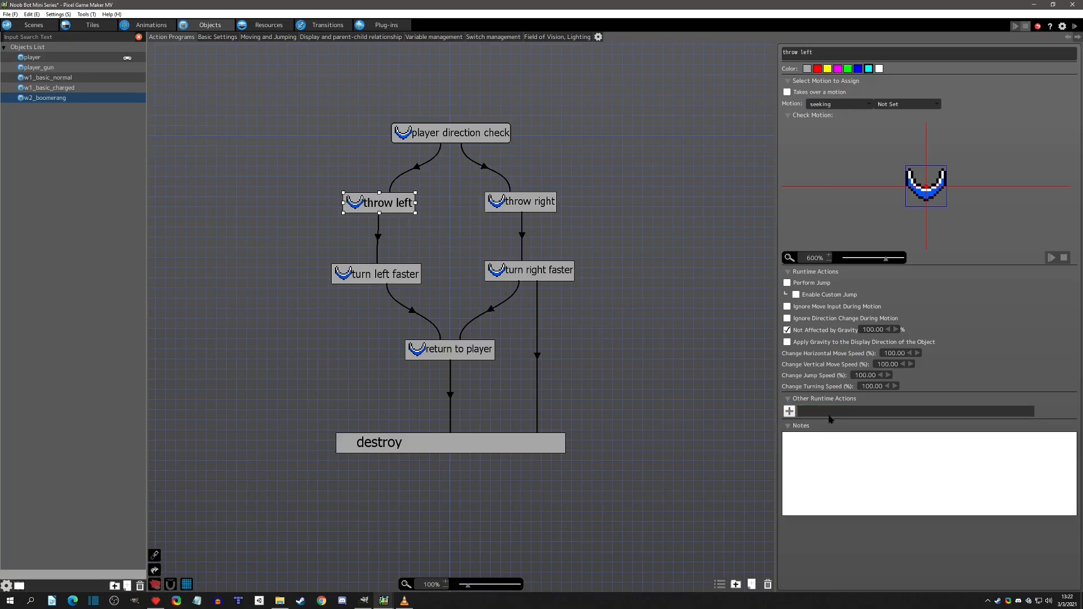
{"action": "key", "text": "ctrl+v"}
{"action": "double_click", "coordinate": [873, 386]}
{"action": "type", "text": "2"}
{"action": "double_click", "coordinate": [887, 364]}
{"action": "type", "text": "75"}
{"action": "key", "text": "Return"}
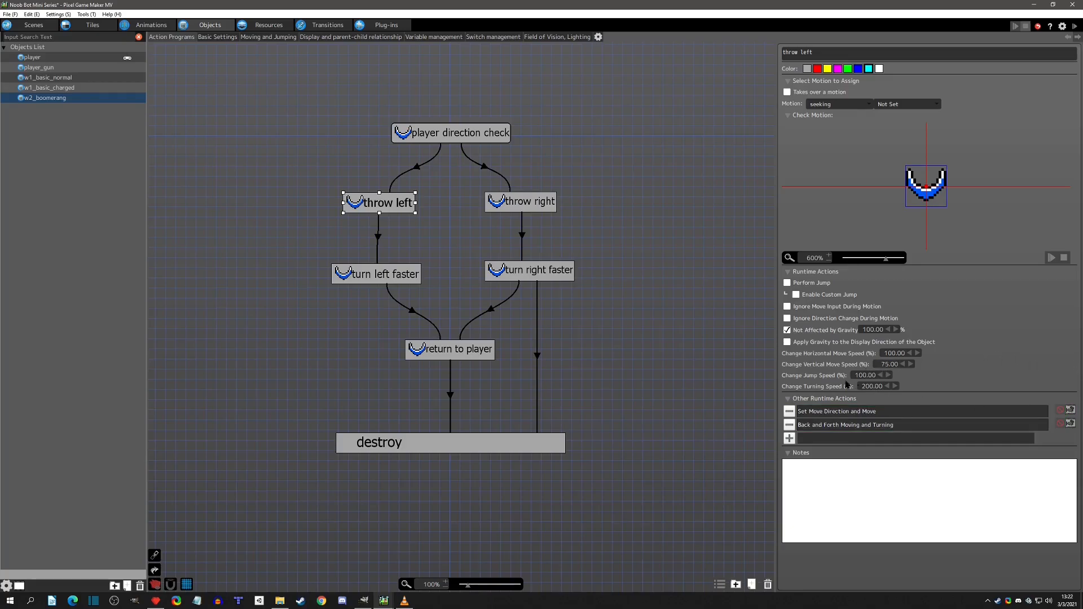
Set throw left's Set Move Direction and Move action to a direction of 330.
{"action": "left_click", "coordinate": [826, 413]}
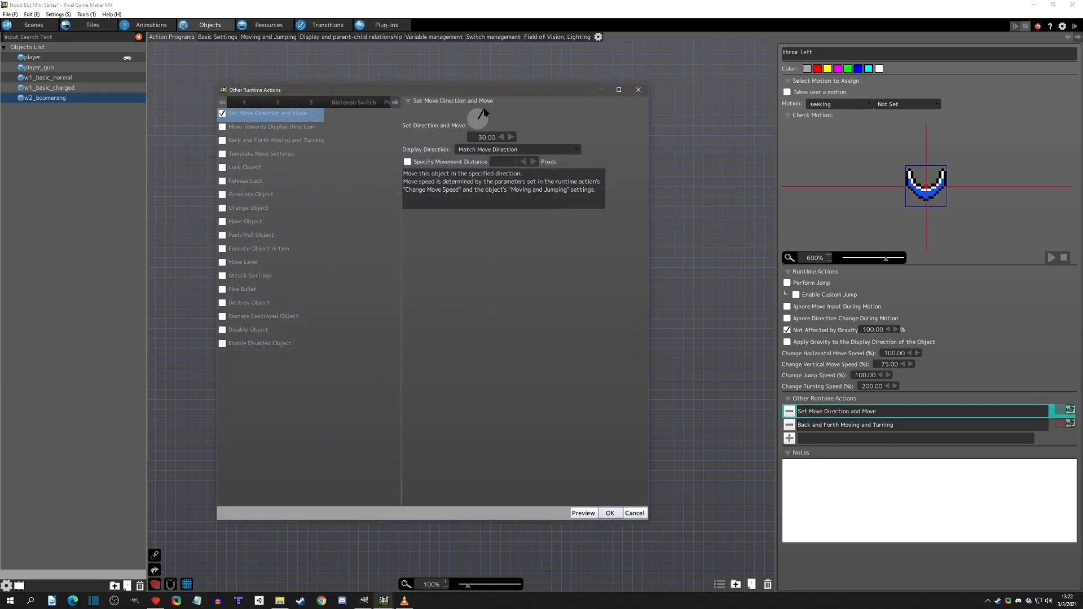
{"action": "left_click_drag", "start_coordinate": [477, 118], "coordinate": [471, 113]}
{"action": "type", "text": "330"}
{"action": "key", "text": "Return"}
{"action": "left_click", "coordinate": [610, 513]}
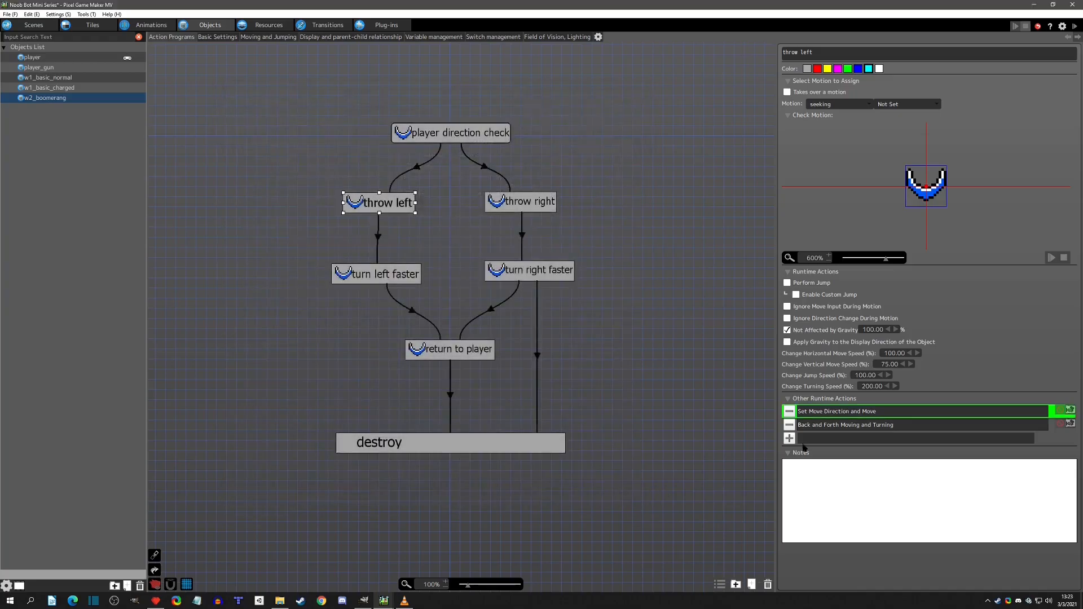
Change throw left's Back and Forth Moving and Turning action to Left Turn.
{"action": "double_click", "coordinate": [817, 427]}
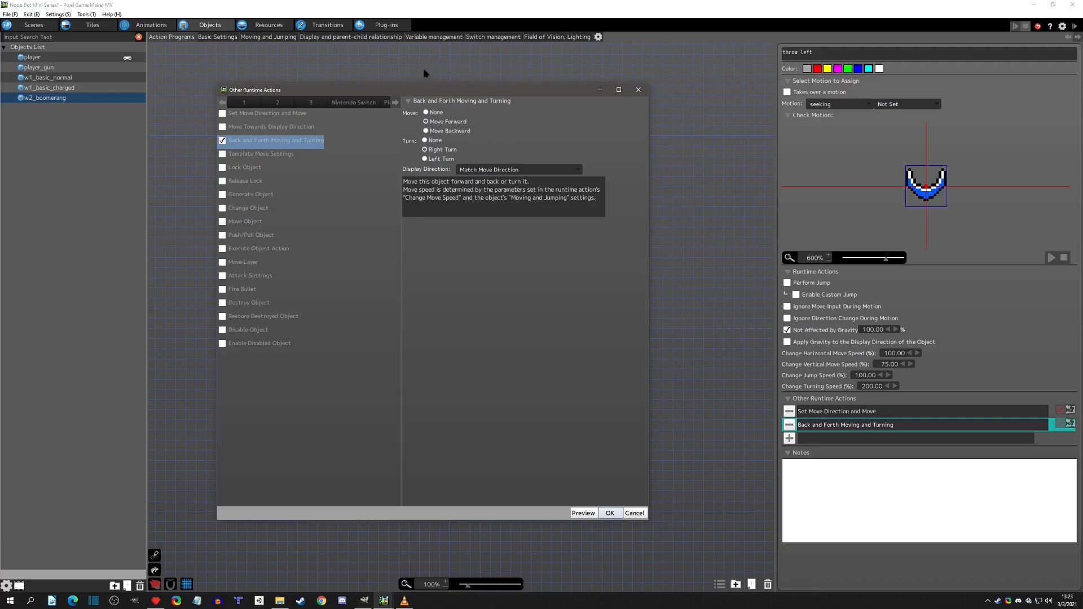
{"action": "left_click", "coordinate": [430, 159]}
{"action": "left_click", "coordinate": [608, 513]}
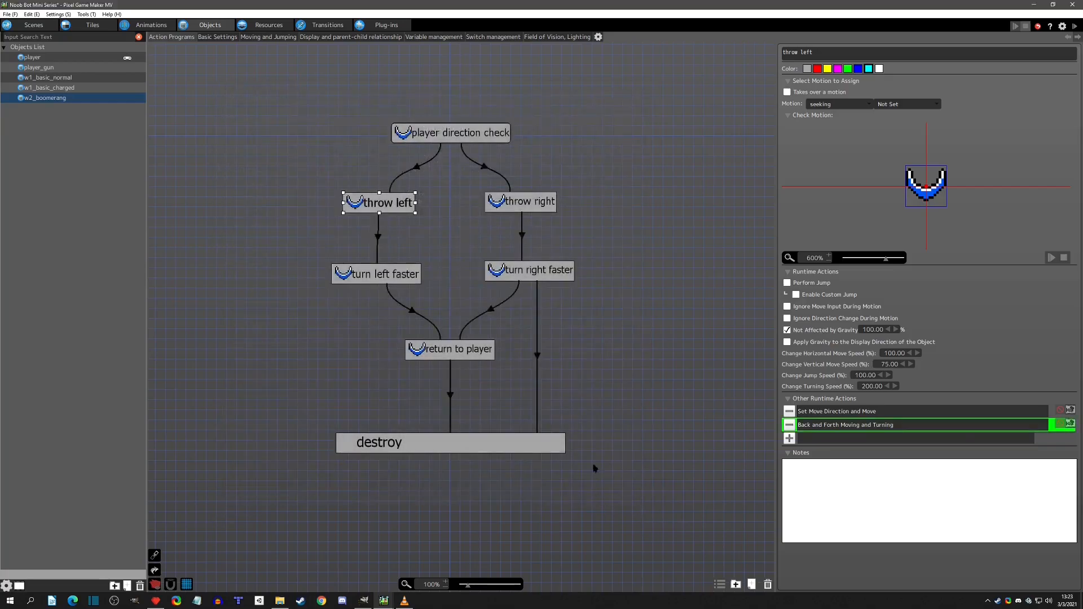
Copy the turn right faster to destroy link onto turn left faster and destroy, and straighten the new link.
{"action": "left_click", "coordinate": [537, 347]}
{"action": "left_click", "coordinate": [347, 287]}
{"action": "left_click_drag", "start_coordinate": [349, 283], "coordinate": [366, 437], "text": "alt"}
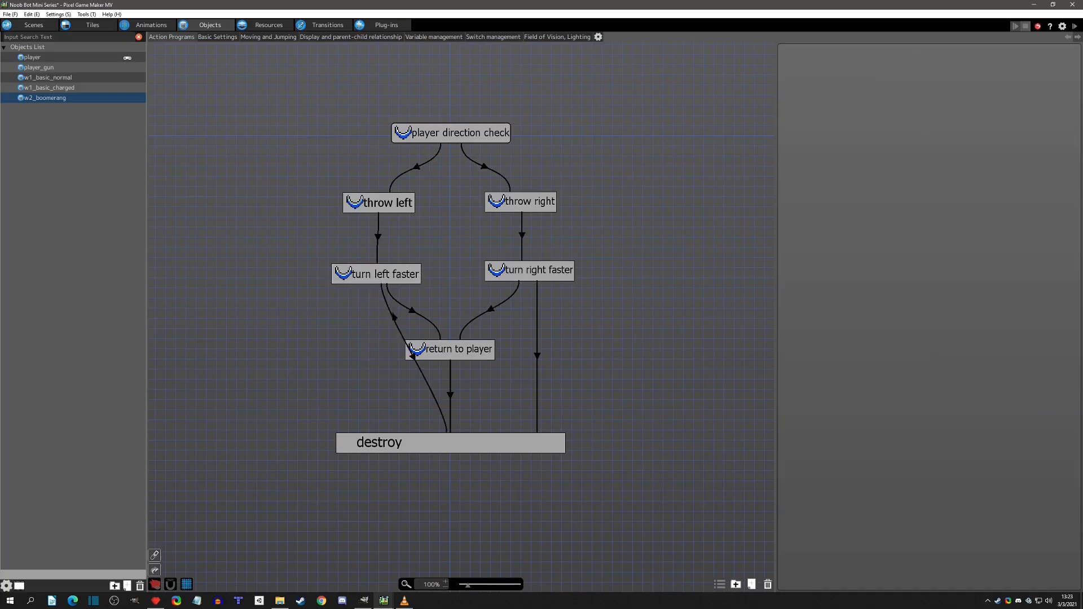
{"action": "left_click", "coordinate": [381, 286]}
{"action": "left_click_drag", "start_coordinate": [381, 285], "coordinate": [362, 291]}
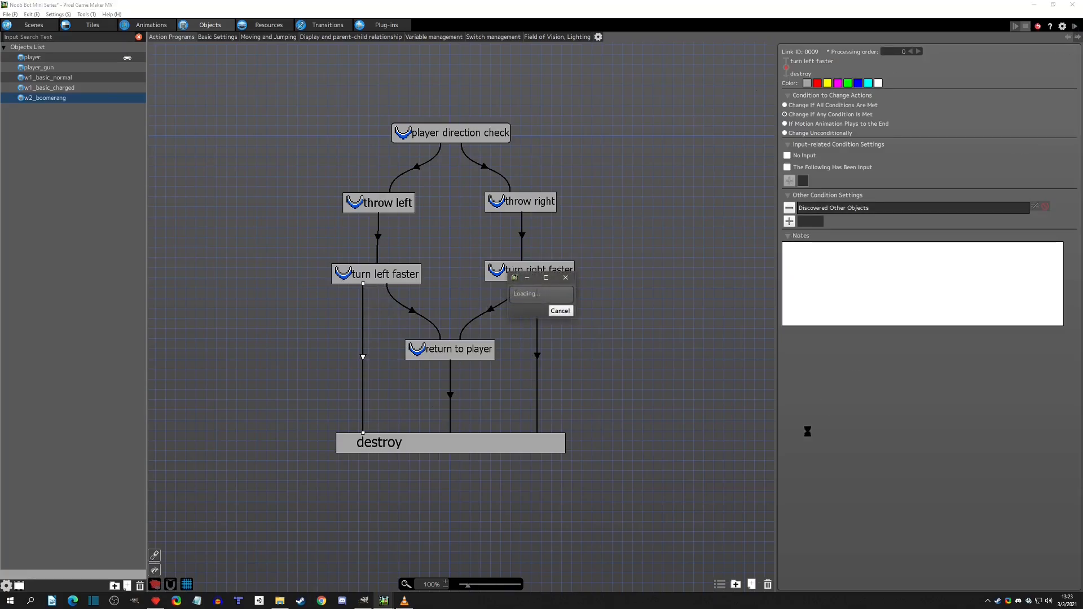
Play-test boomerang throws to the left and right while moving and jumping, and close the game window.
{"action": "key", "text": "Right"}
{"action": "key", "text": "space"}
{"action": "key", "text": "z"}
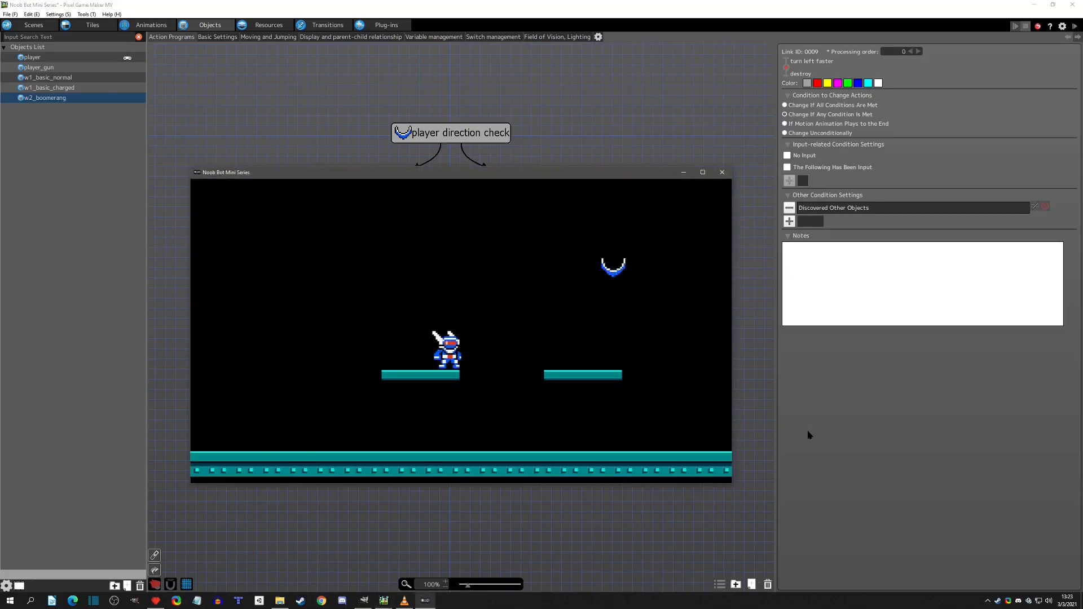
{"action": "key", "text": "Left"}
{"action": "key", "text": "z"}
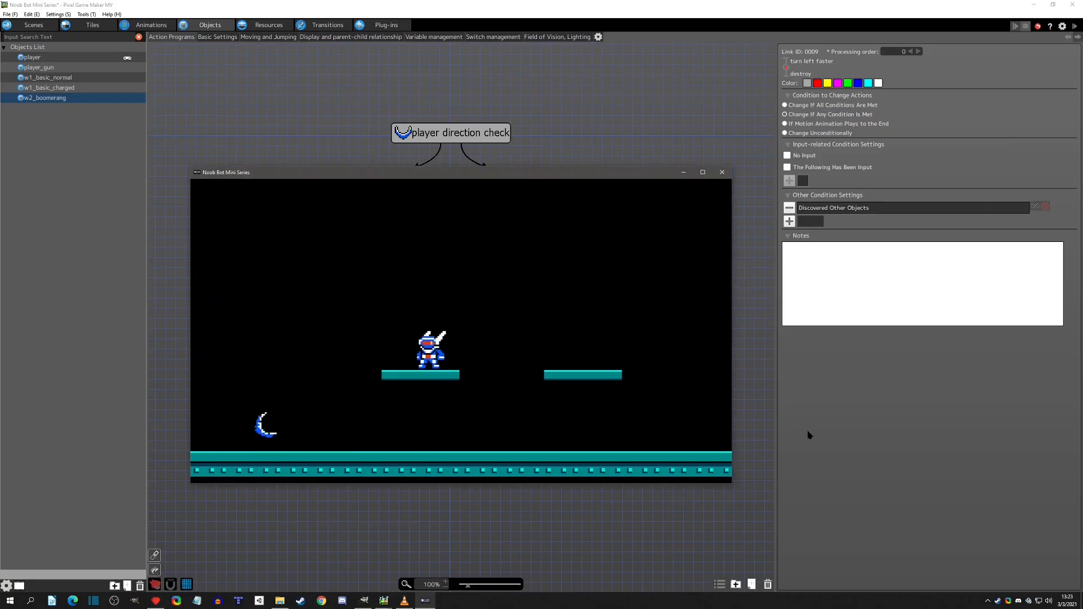
{"action": "key", "text": "Right"}
{"action": "key", "text": "space"}
{"action": "key", "text": "Left"}
{"action": "key", "text": "z"}
{"action": "key", "text": "space"}
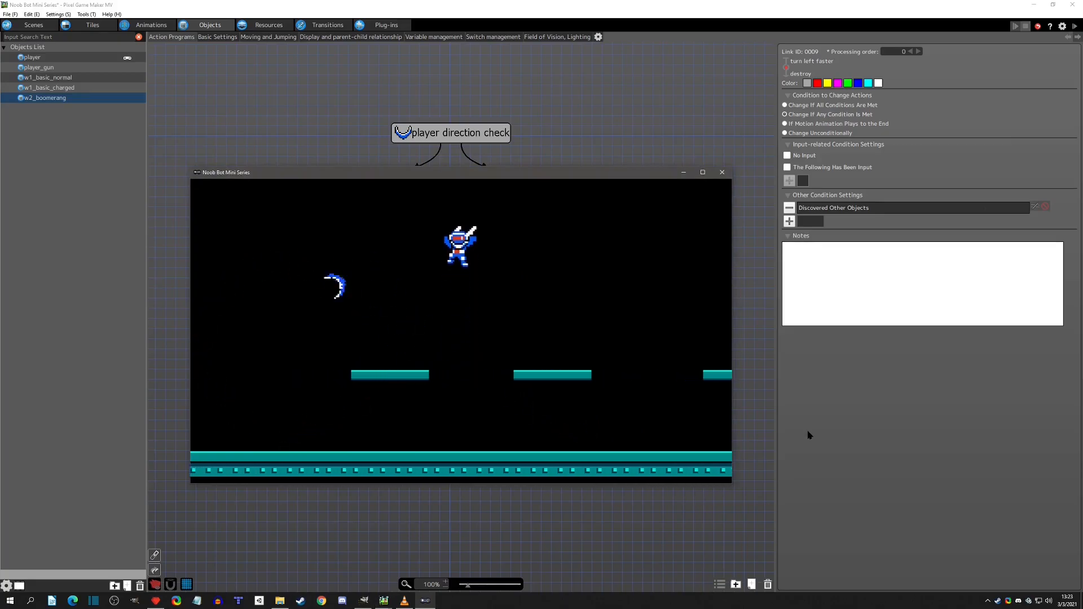
{"action": "key", "text": "Right"}
{"action": "key", "text": "space"}
{"action": "key", "text": "Left"}
{"action": "key", "text": "z"}
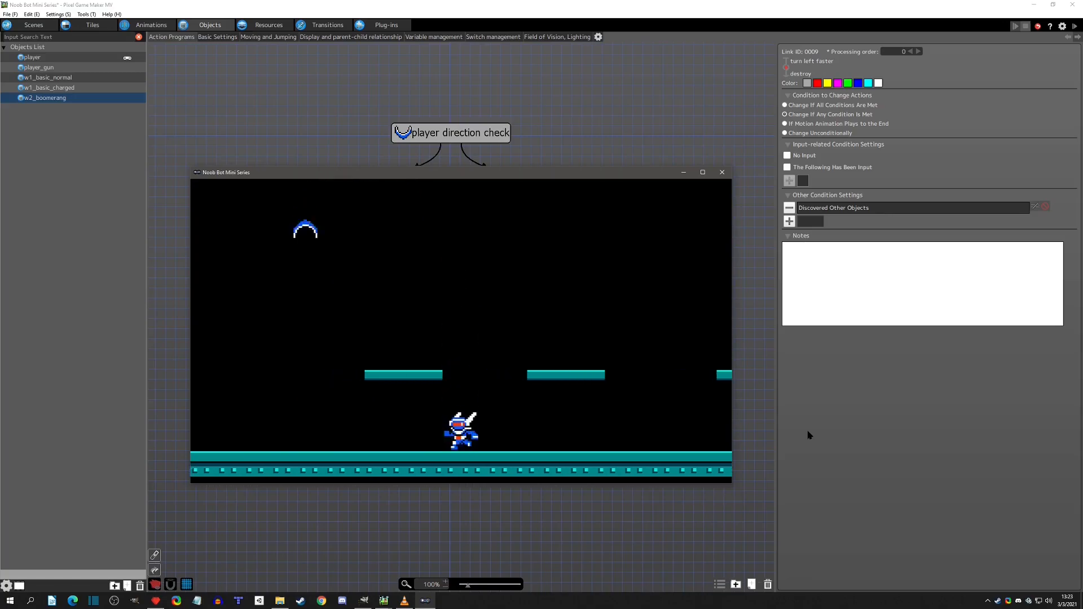
{"action": "key", "text": "Right"}
{"action": "key", "text": "space"}
{"action": "key", "text": "space"}
{"action": "key", "text": "Left"}
{"action": "key", "text": "z"}
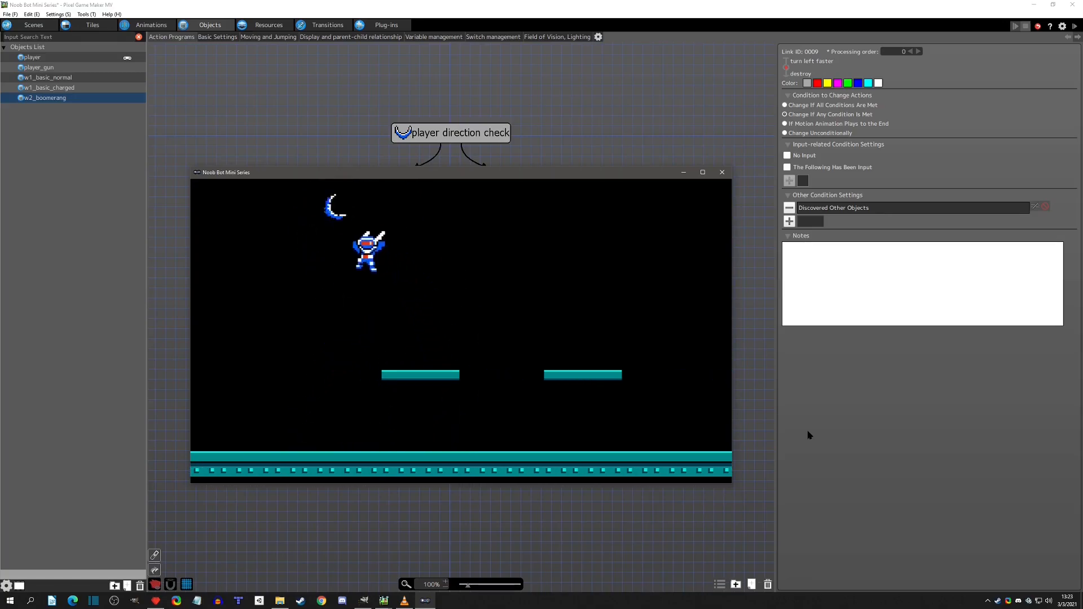
{"action": "key", "text": "Right"}
{"action": "key", "text": "space"}
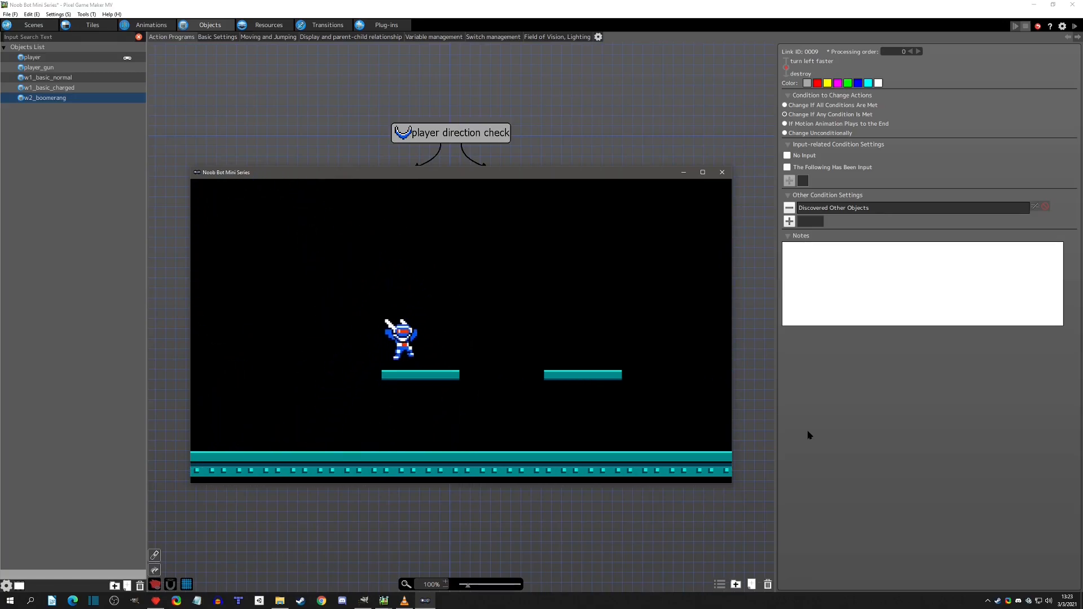
{"action": "key", "text": "z"}
{"action": "key", "text": "space"}
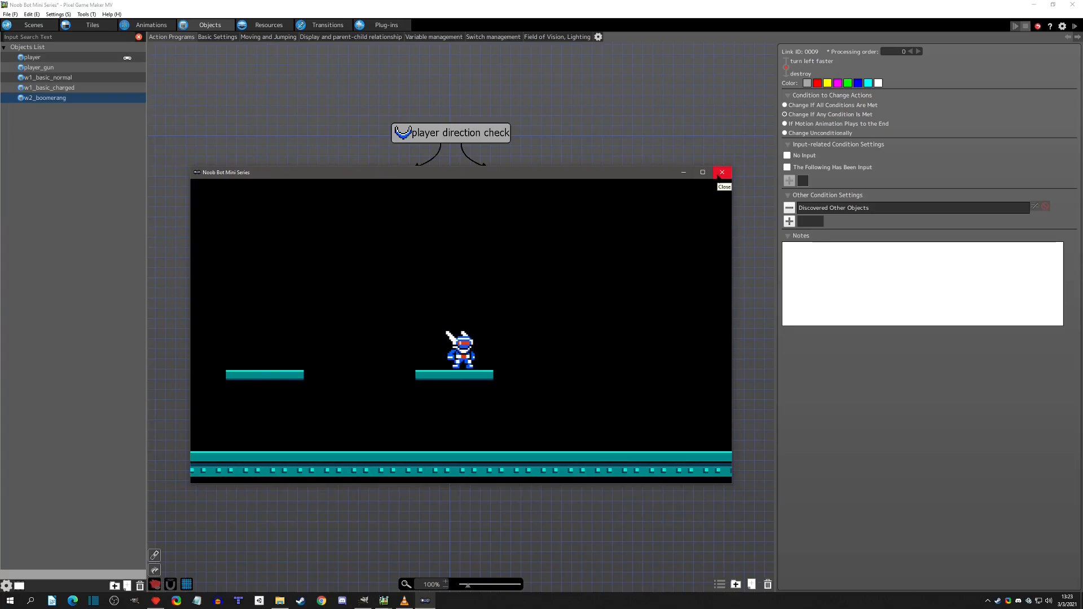
{"action": "left_click", "coordinate": [722, 173]}
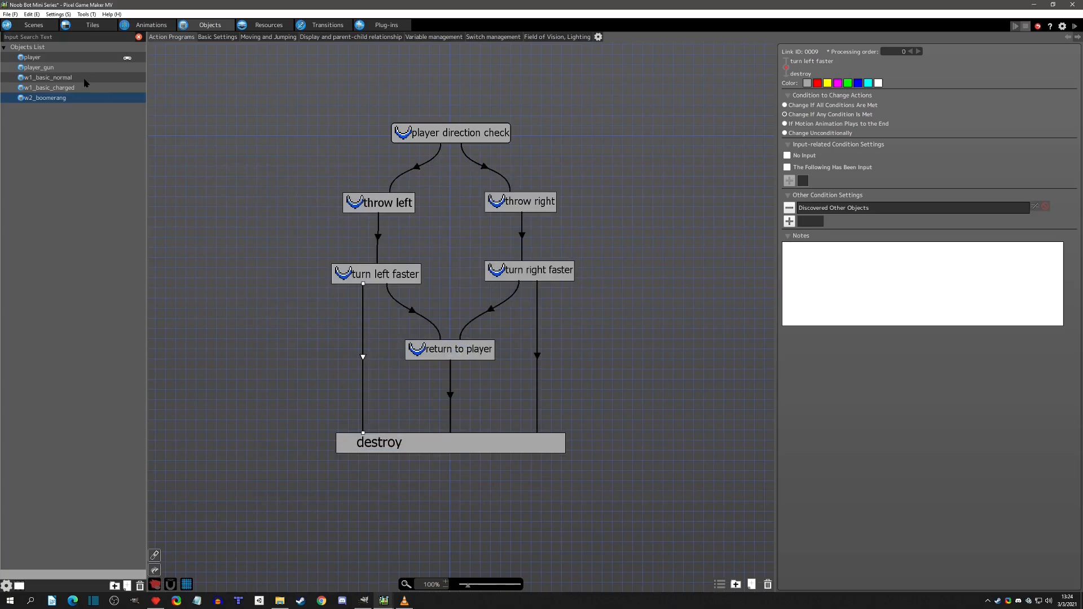
Examine the w2_boomerang animation's rotating direction settings and its first frame.
{"action": "left_click", "coordinate": [56, 67]}
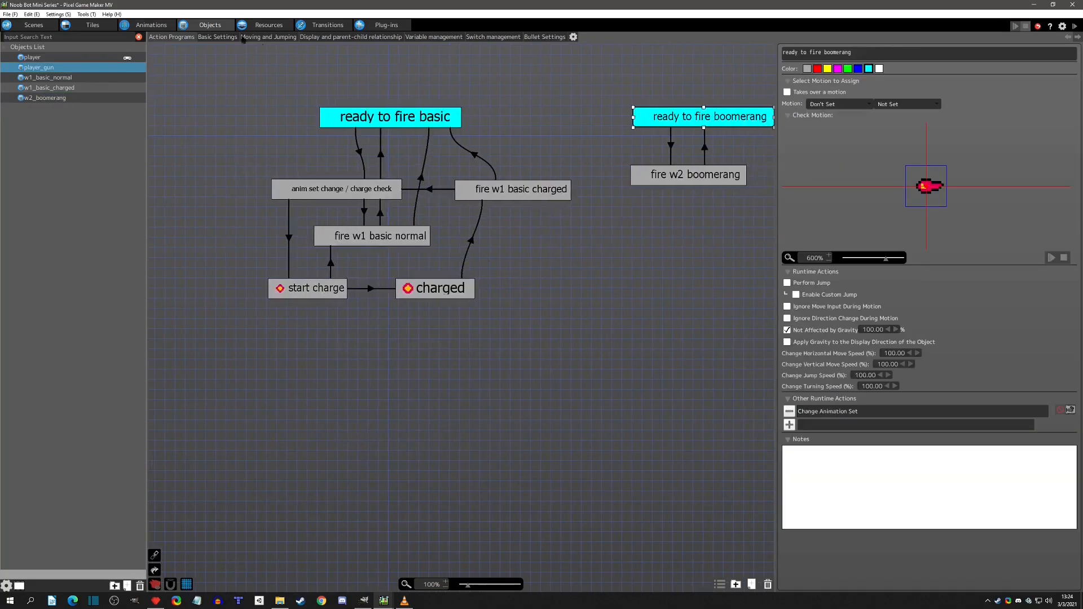
{"action": "left_click", "coordinate": [141, 27]}
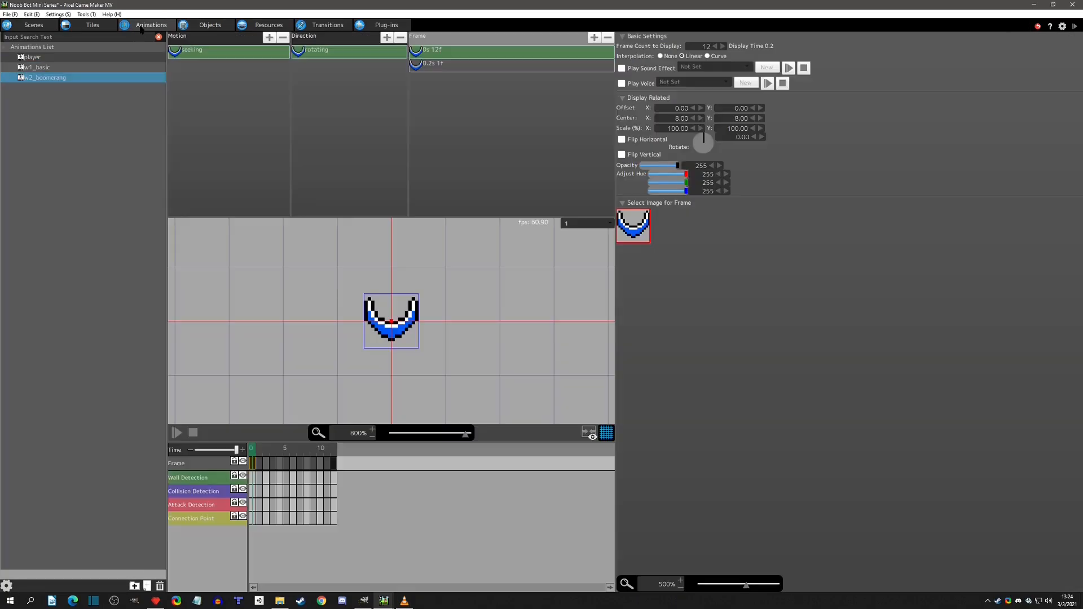
{"action": "left_click", "coordinate": [330, 53]}
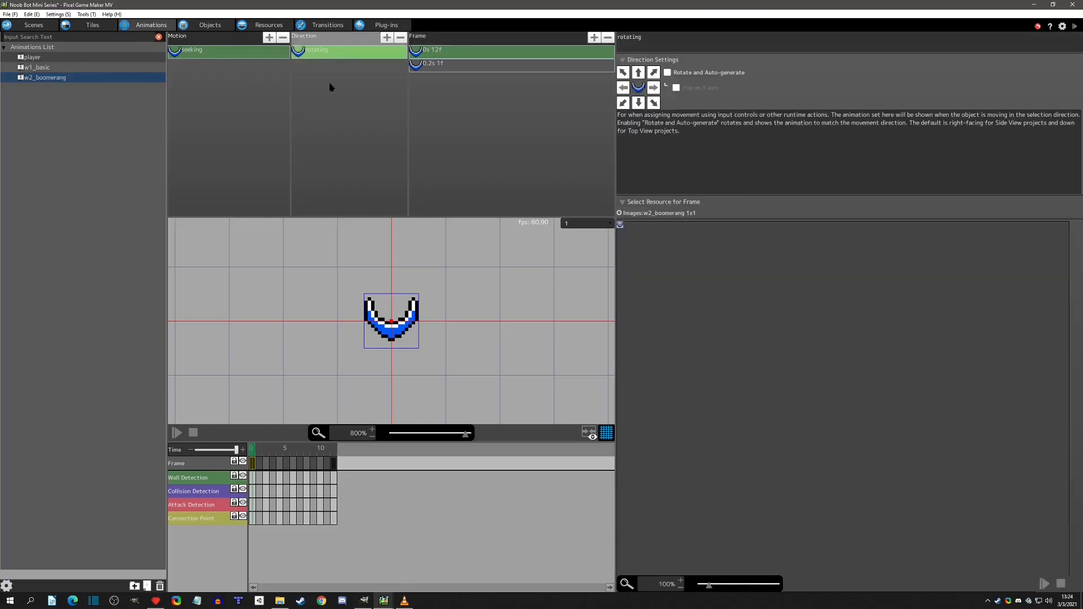
{"action": "left_click", "coordinate": [438, 52]}
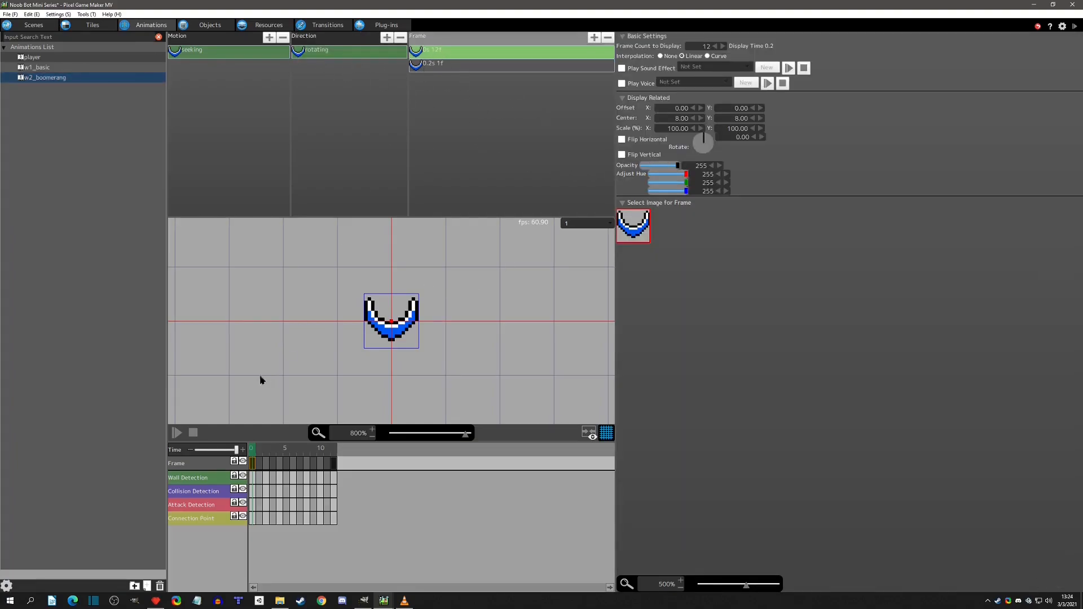
{"action": "mouse_move", "coordinate": [260, 454]}
{"action": "left_mouse_down"}
{"action": "mouse_move", "coordinate": [288, 456]}
{"action": "mouse_move", "coordinate": [252, 454]}
{"action": "left_mouse_up"}
{"action": "left_click", "coordinate": [320, 52]}
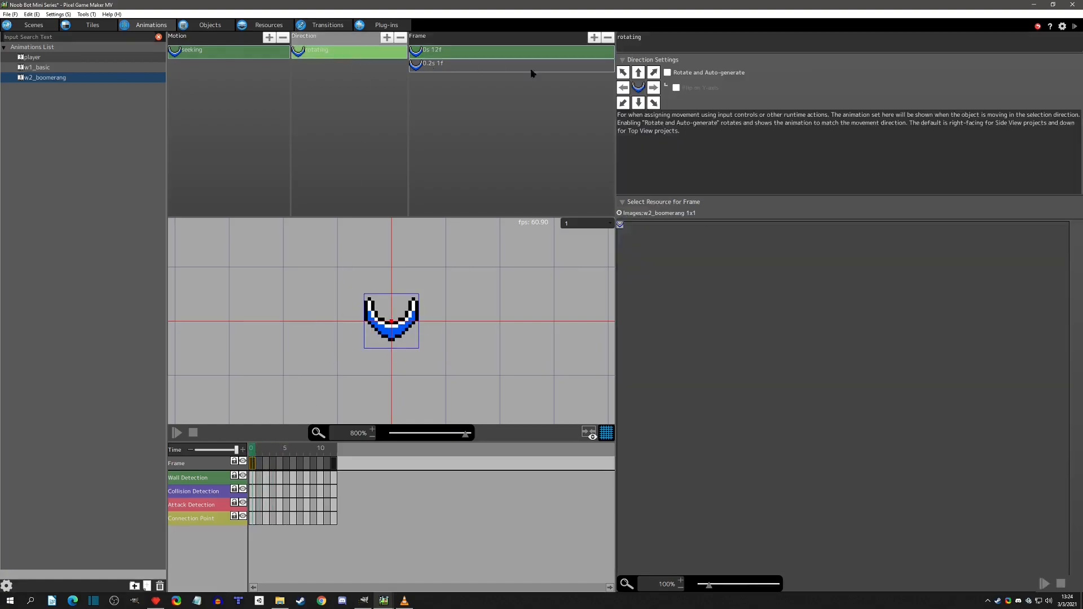
Assign the rotating direction of w2_boomerang's seeking motion to the right and rename it 6.
{"action": "left_click", "coordinate": [655, 89]}
{"action": "double_click", "coordinate": [338, 55]}
{"action": "left_click_drag", "start_coordinate": [332, 53], "coordinate": [271, 53]}
{"action": "type", "text": "r"}
{"action": "key", "text": "Return"}
Duplicate direction 6, rename the duplicate 4, and assign it to the left.
{"action": "key", "text": "ctrl+v"}
{"action": "left_click", "coordinate": [307, 55]}
{"action": "double_click", "coordinate": [319, 53]}
{"action": "left_click_drag", "start_coordinate": [318, 54], "coordinate": [268, 54]}
{"action": "type", "text": "4"}
{"action": "key", "text": "Return"}
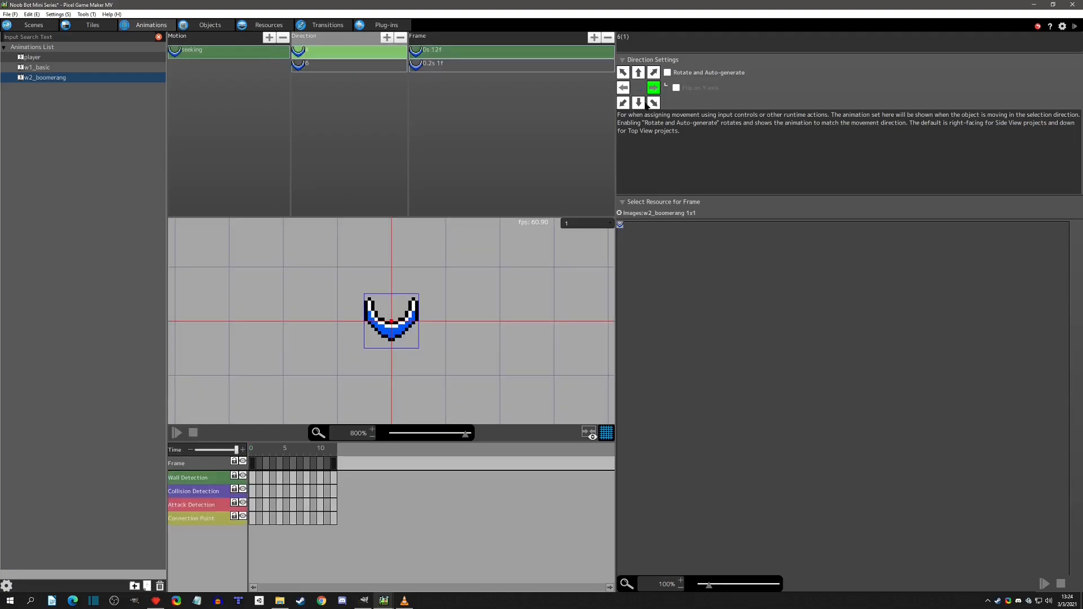
{"action": "left_click", "coordinate": [624, 88]}
{"action": "left_click", "coordinate": [653, 88]}
Set the rotation of direction 4's last frame to -360 and preview the spin along the timeline.
{"action": "left_click", "coordinate": [435, 51]}
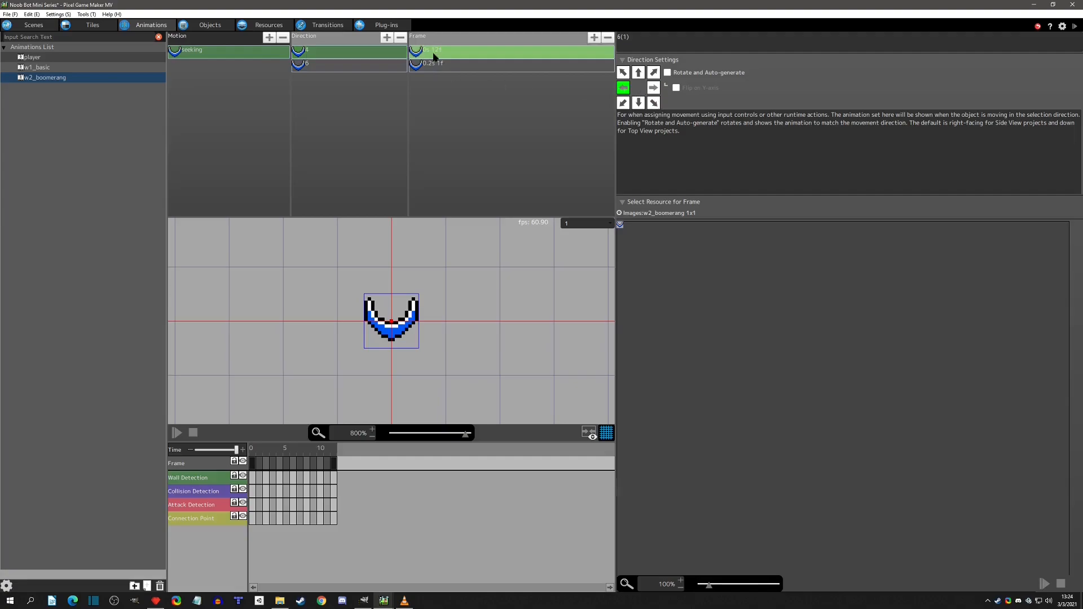
{"action": "left_click", "coordinate": [435, 64]}
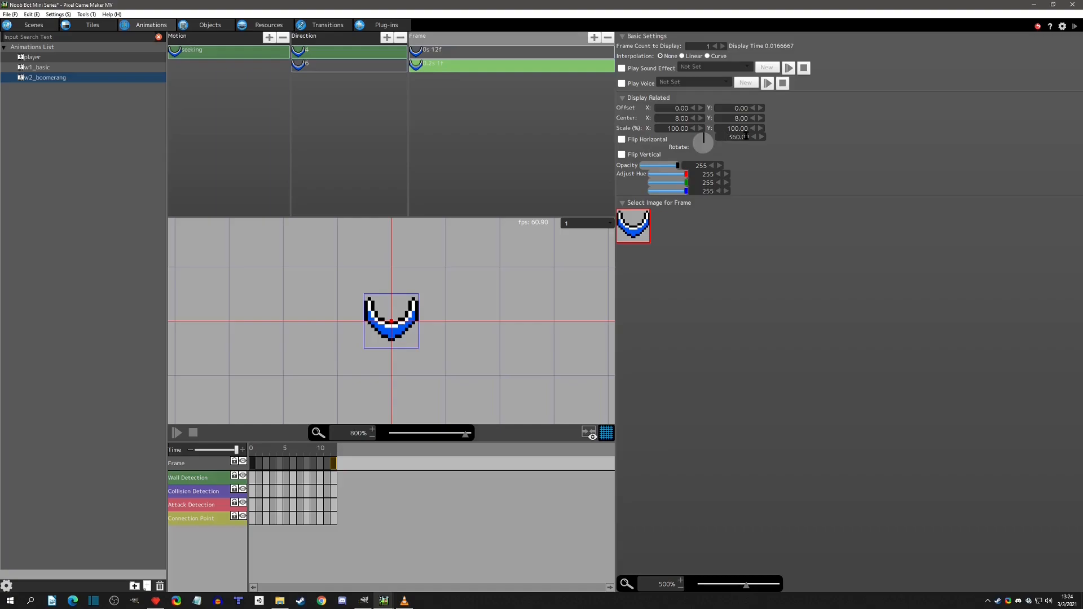
{"action": "left_click", "coordinate": [728, 138]}
{"action": "double_click", "coordinate": [729, 138]}
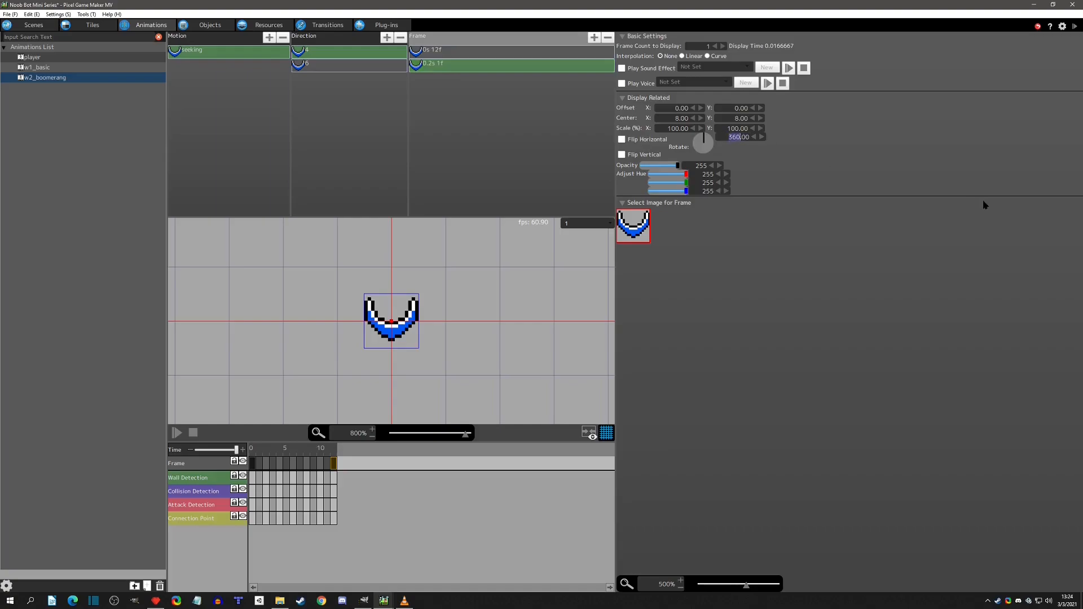
{"action": "type", "text": "-360"}
{"action": "left_click", "coordinate": [259, 451]}
{"action": "left_click_drag", "start_coordinate": [259, 451], "coordinate": [336, 453]}
In the w2_boomerang object, set the throw left action's motion direction to 4.
{"action": "left_click", "coordinate": [213, 25]}
{"action": "left_click", "coordinate": [48, 98]}
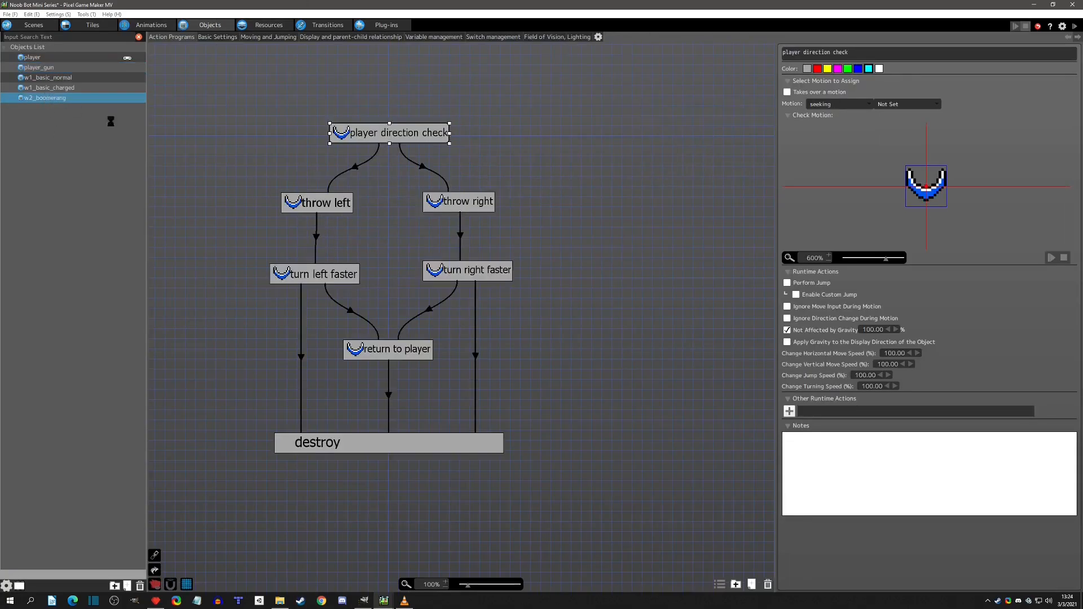
{"action": "left_click", "coordinate": [329, 208]}
{"action": "left_click", "coordinate": [857, 106]}
{"action": "left_click", "coordinate": [894, 106]}
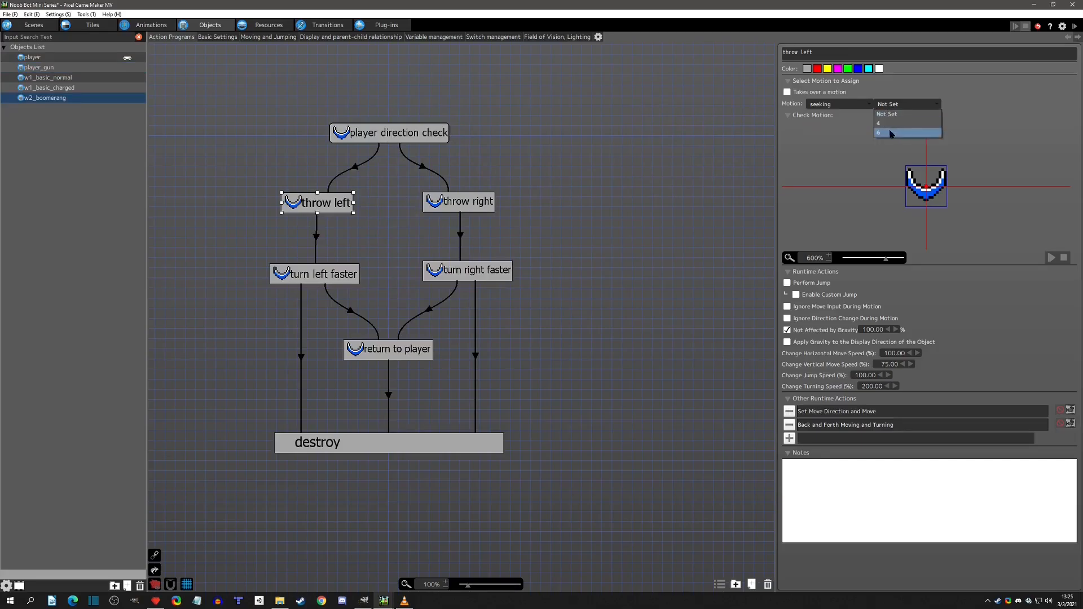
{"action": "left_click", "coordinate": [888, 123]}
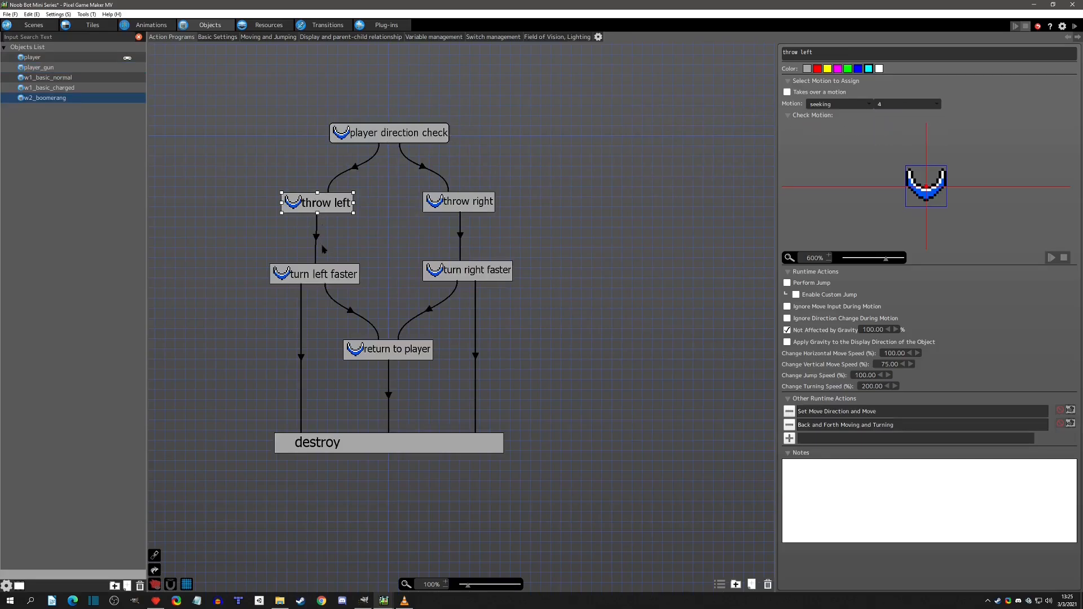
Set the throw right action's motion direction to 6.
{"action": "left_click", "coordinate": [469, 202]}
{"action": "left_click", "coordinate": [915, 108]}
{"action": "left_click", "coordinate": [906, 135]}
Set the motion of the turn right faster, return to player and turn left faster actions to Don't Set.
{"action": "left_click", "coordinate": [477, 270]}
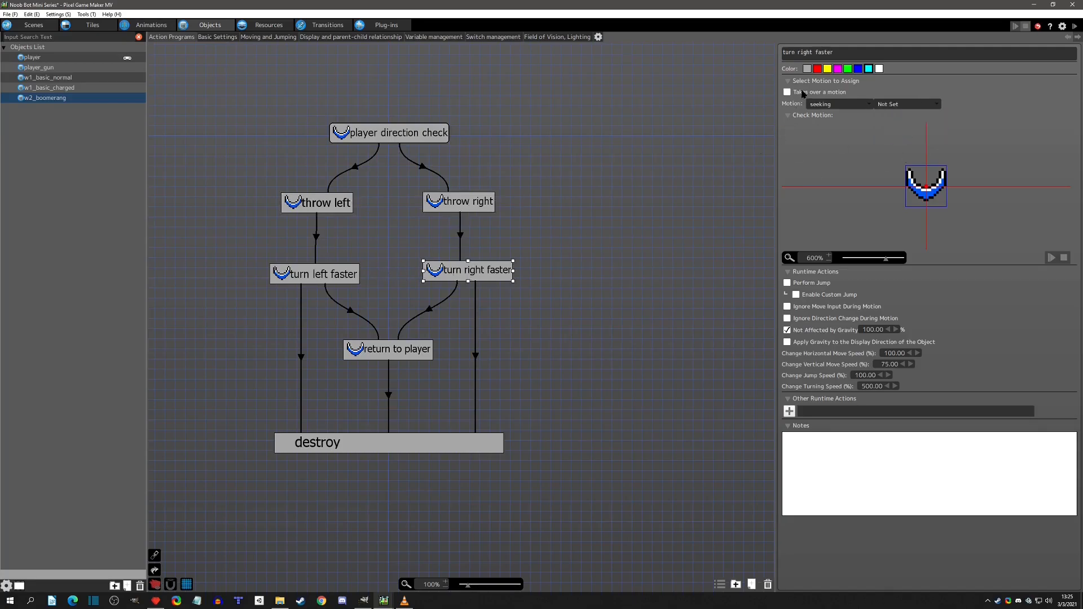
{"action": "left_click", "coordinate": [818, 107]}
{"action": "left_click", "coordinate": [817, 111]}
{"action": "left_click", "coordinate": [802, 93]}
{"action": "left_click", "coordinate": [387, 347]}
{"action": "left_click", "coordinate": [826, 104]}
{"action": "left_click", "coordinate": [827, 111]}
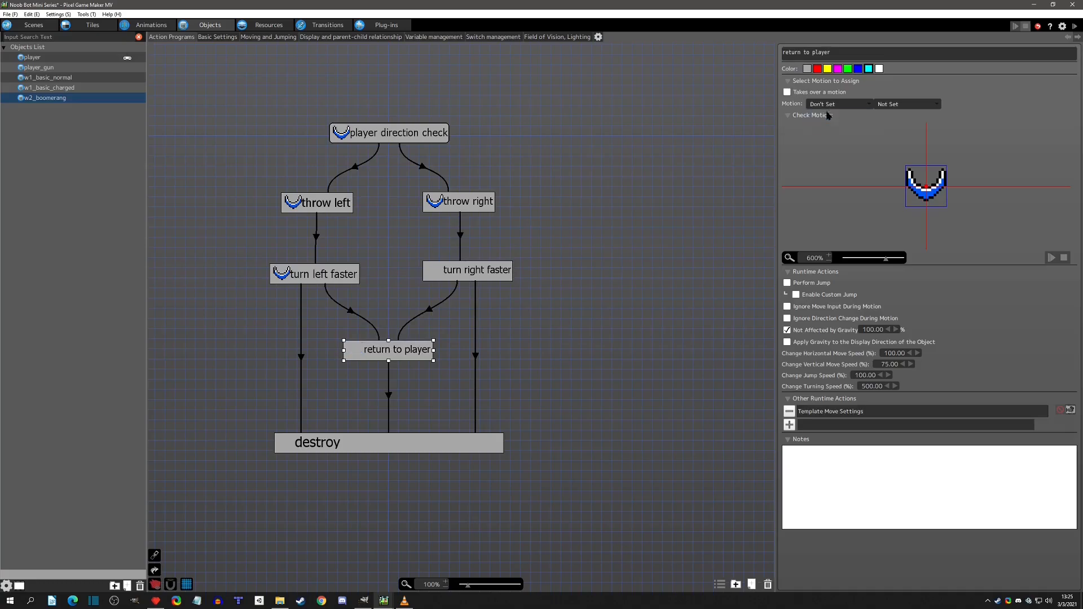
{"action": "left_click", "coordinate": [331, 278]}
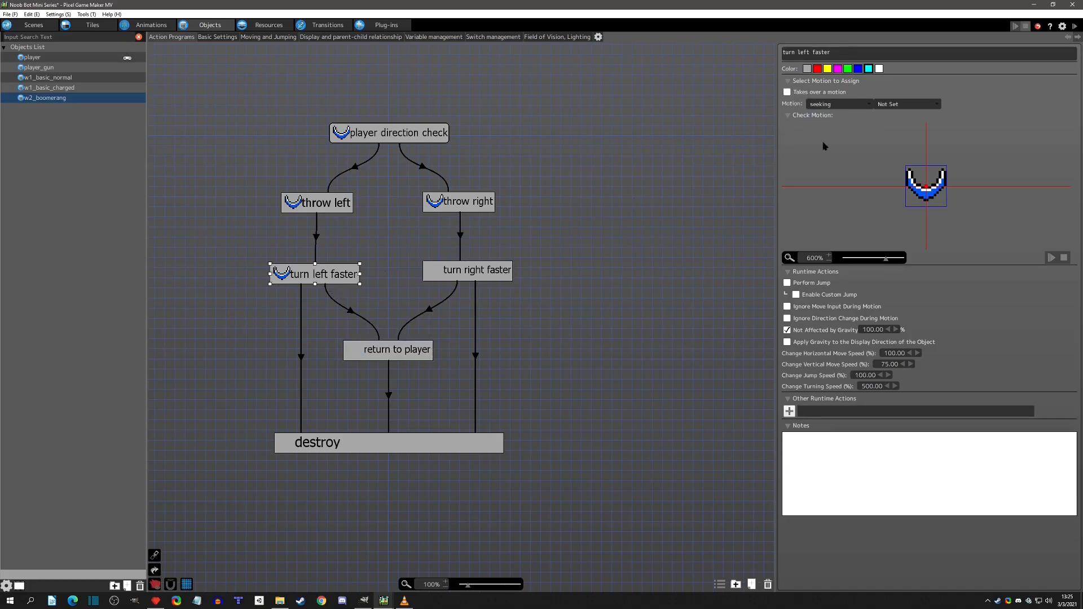
{"action": "left_click", "coordinate": [836, 104]}
{"action": "left_click", "coordinate": [824, 111]}
{"action": "left_click", "coordinate": [787, 92]}
Check the motion assignments of the boomerang's actions from player direction check through destroy.
{"action": "left_click", "coordinate": [380, 138]}
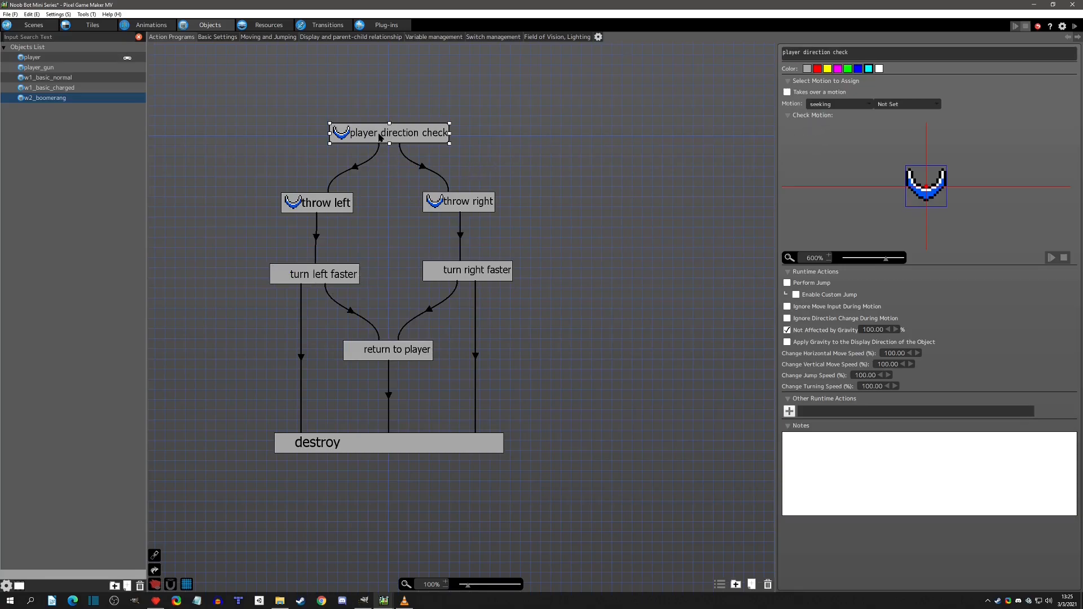
{"action": "left_click", "coordinate": [836, 104]}
{"action": "left_click", "coordinate": [841, 123]}
{"action": "left_click", "coordinate": [329, 202]}
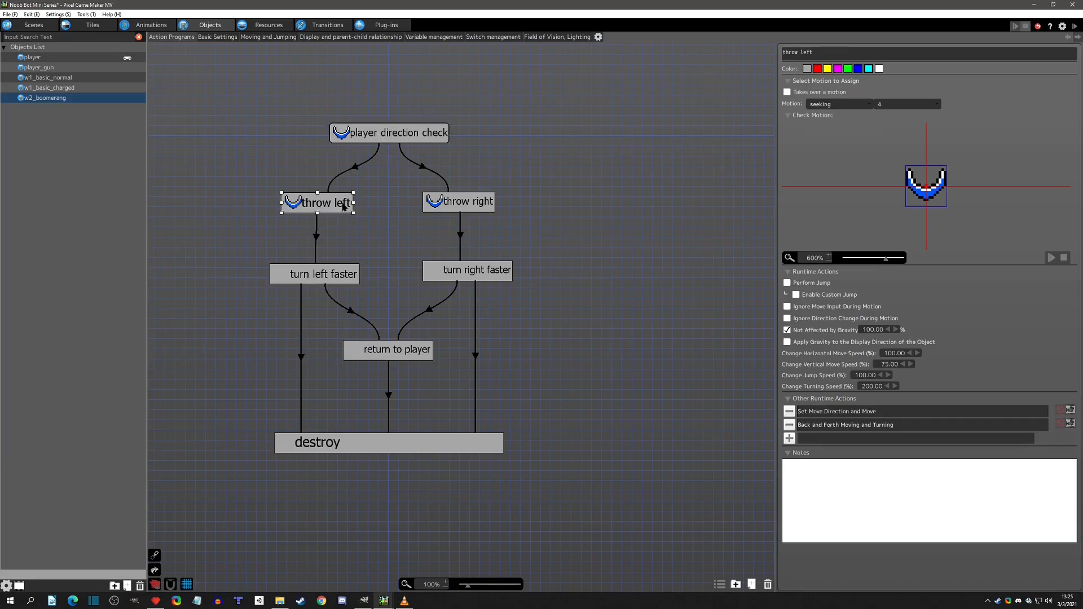
{"action": "left_click", "coordinate": [477, 209]}
{"action": "left_click", "coordinate": [479, 270]}
{"action": "left_click", "coordinate": [421, 352]}
{"action": "left_click", "coordinate": [312, 283]}
{"action": "left_click", "coordinate": [370, 450]}
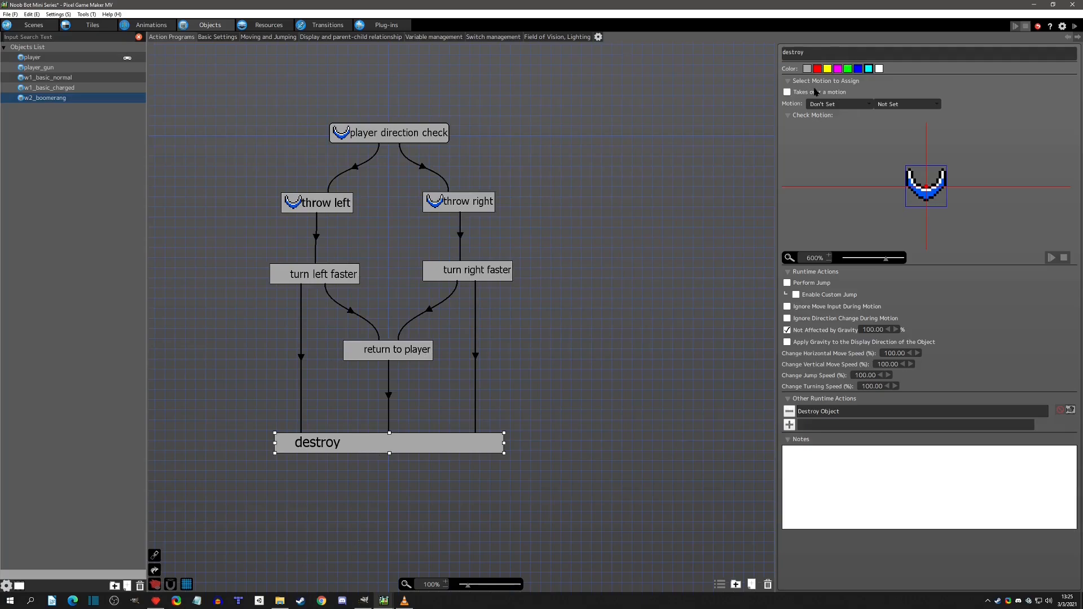
Play-test the boomerang's spin direction with throws to both sides from a platform, and close the game window.
{"action": "left_click", "coordinate": [1075, 26]}
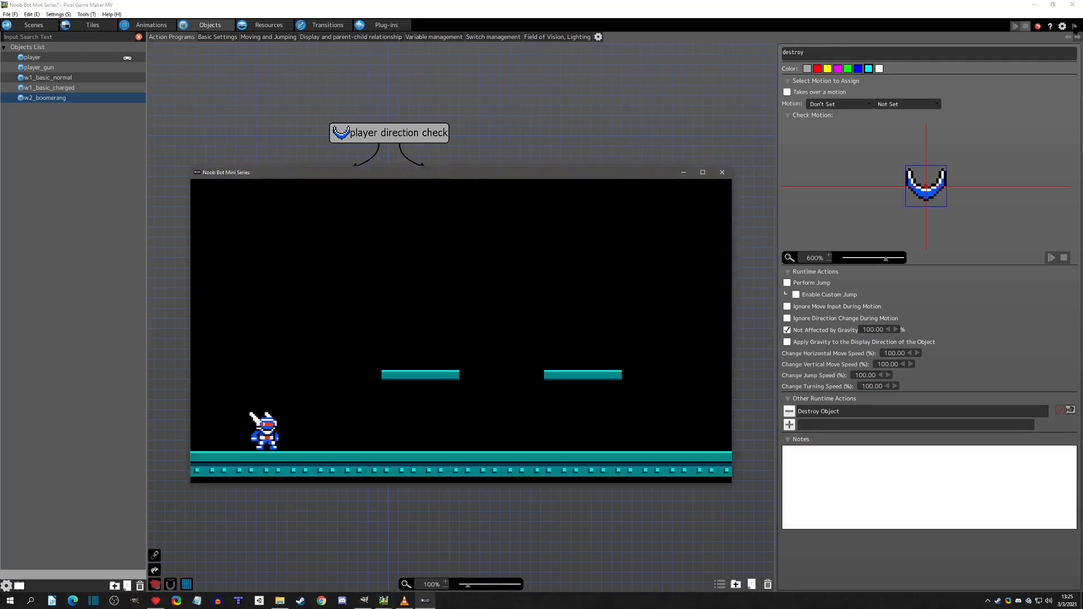
{"action": "key", "text": "Right"}
{"action": "key", "text": "z"}
{"action": "key", "text": "x"}
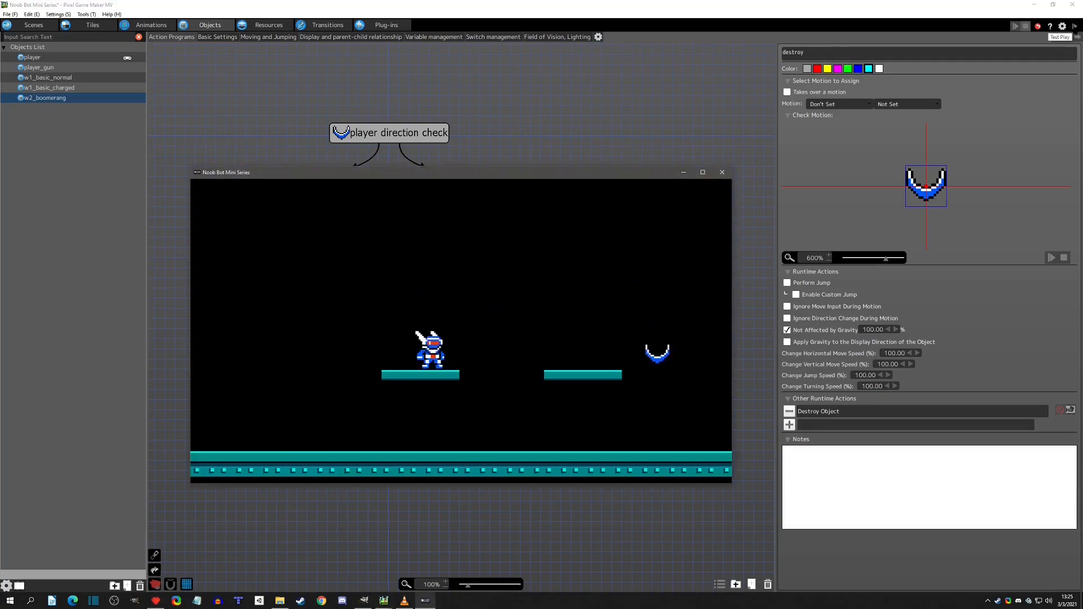
{"action": "key", "text": "Left"}
{"action": "key", "text": "x"}
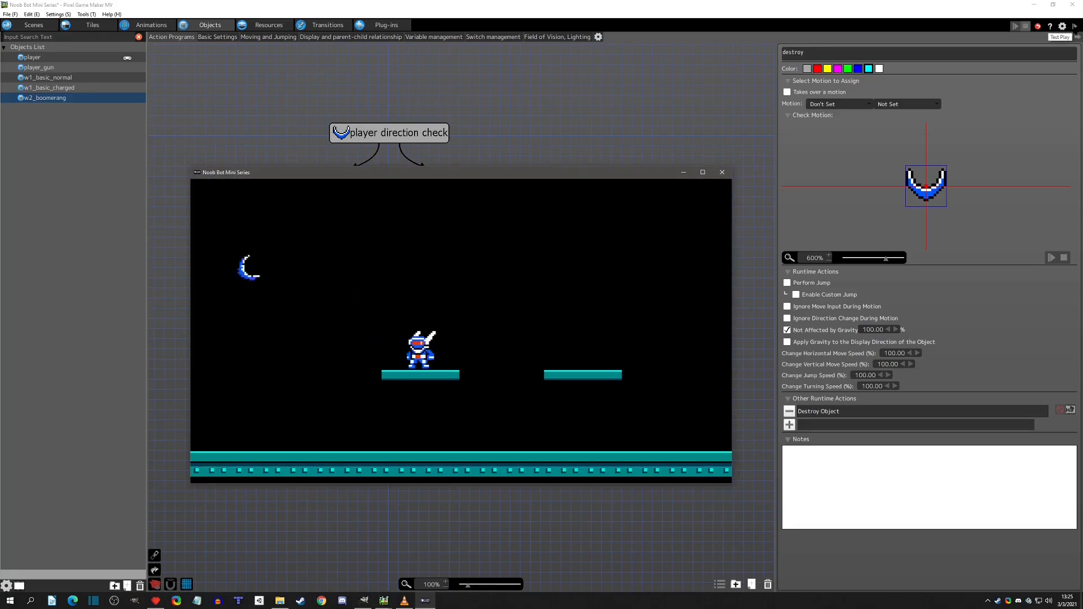
{"action": "key", "text": "Right"}
{"action": "key", "text": "x"}
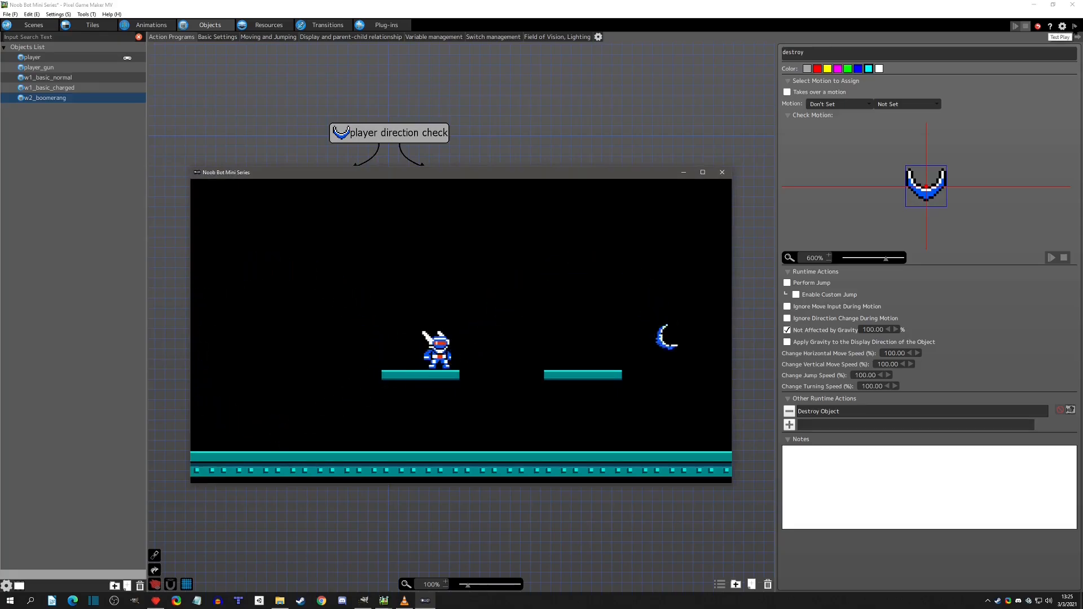
{"action": "key", "text": "Left"}
{"action": "key", "text": "x"}
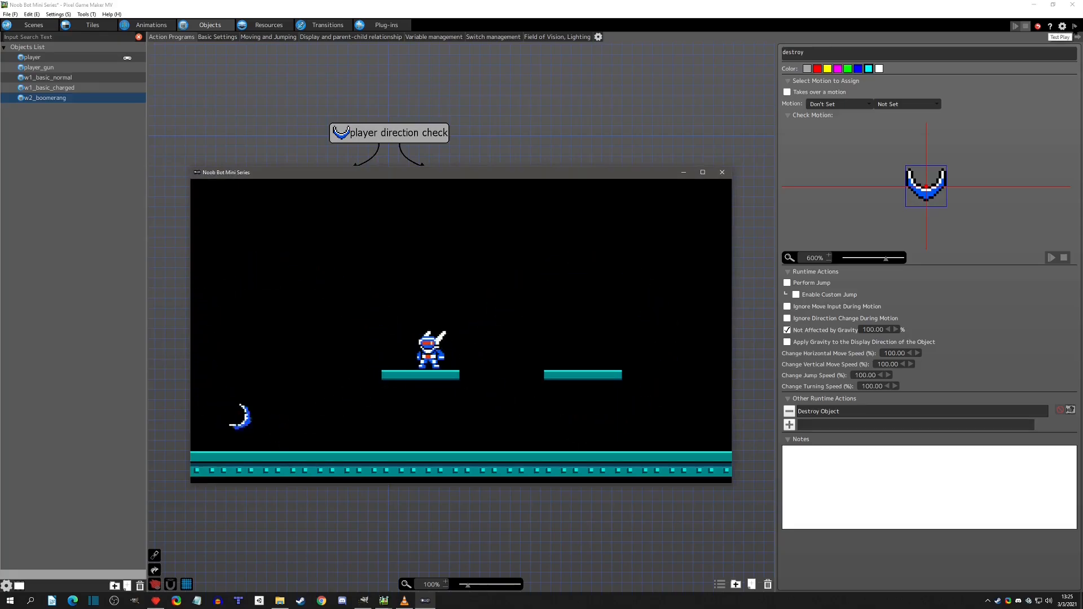
{"action": "key", "text": "Right"}
{"action": "key", "text": "z"}
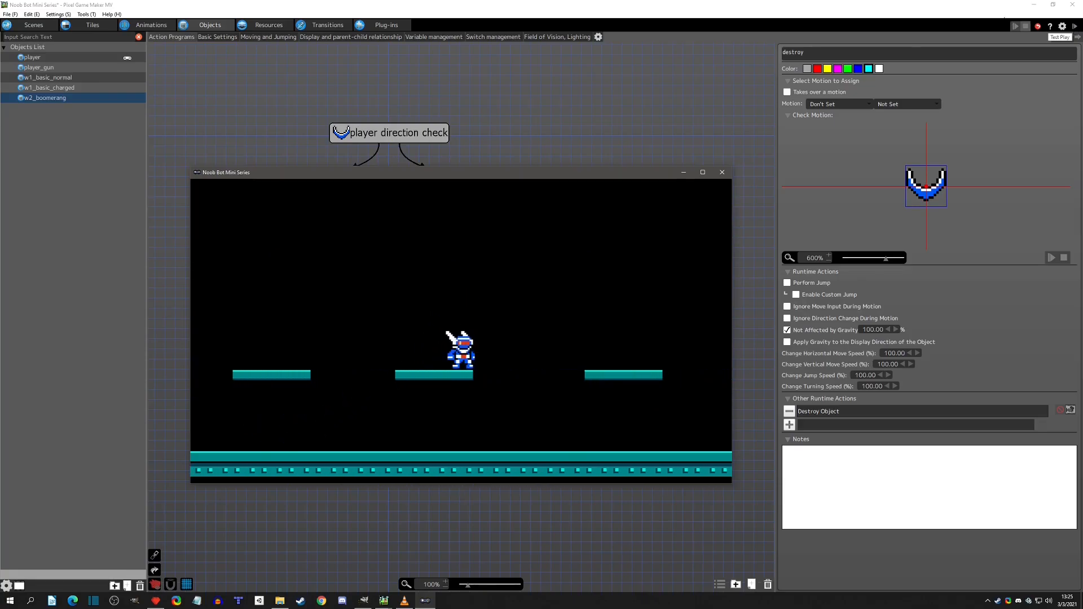
{"action": "left_click", "coordinate": [723, 172]}
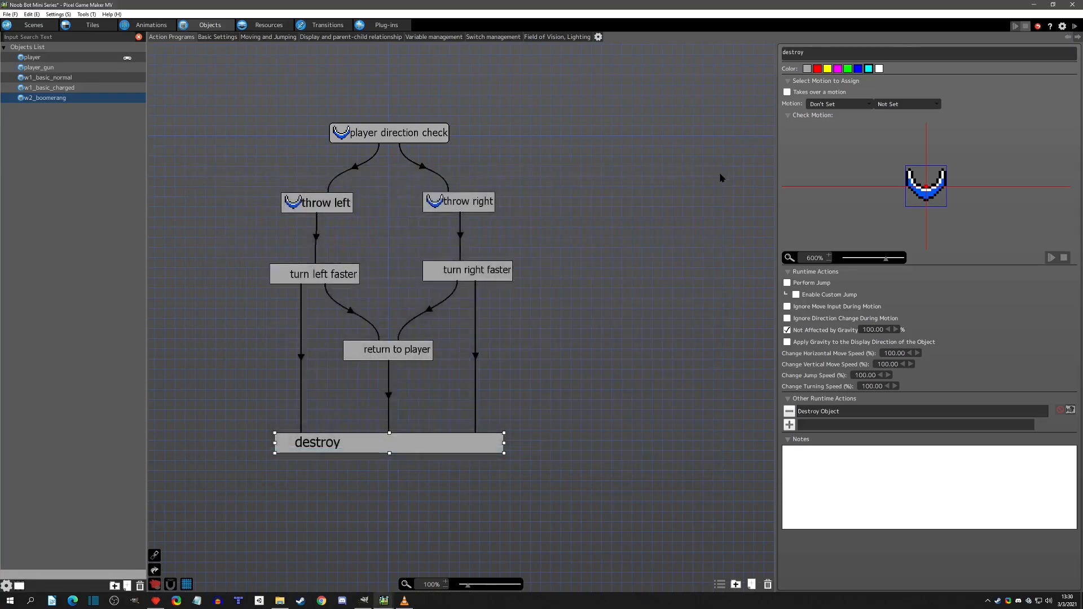
Examine player_gun's fire w2 boomerang action and the w2_boomerang bullet settings.
{"action": "left_click", "coordinate": [31, 66]}
{"action": "middle_click_drag", "start_coordinate": [548, 141], "coordinate": [522, 267]}
{"action": "left_click", "coordinate": [650, 283]}
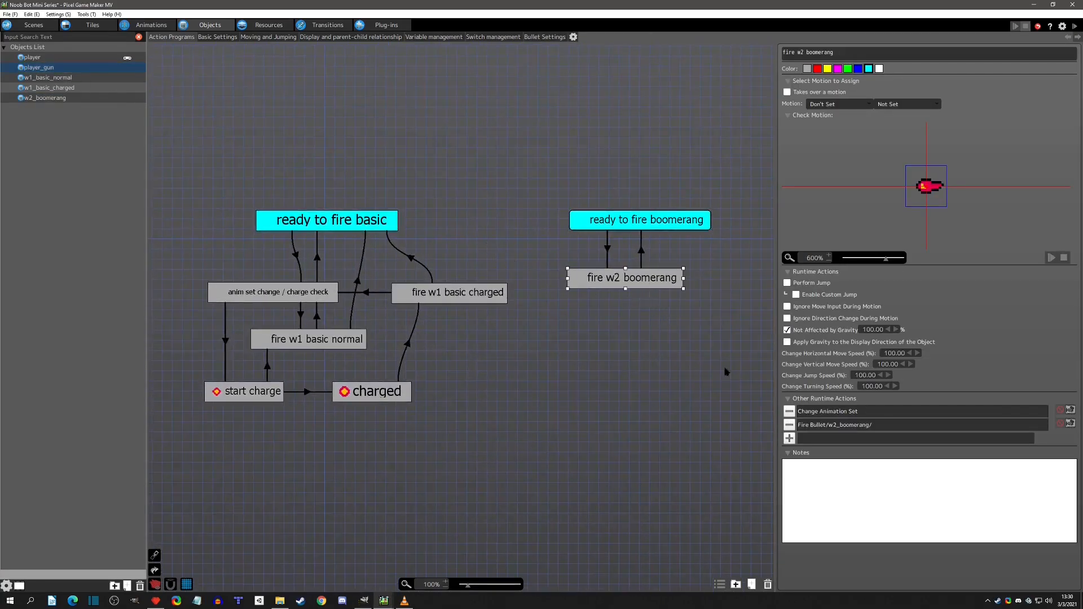
{"action": "left_click", "coordinate": [545, 37]}
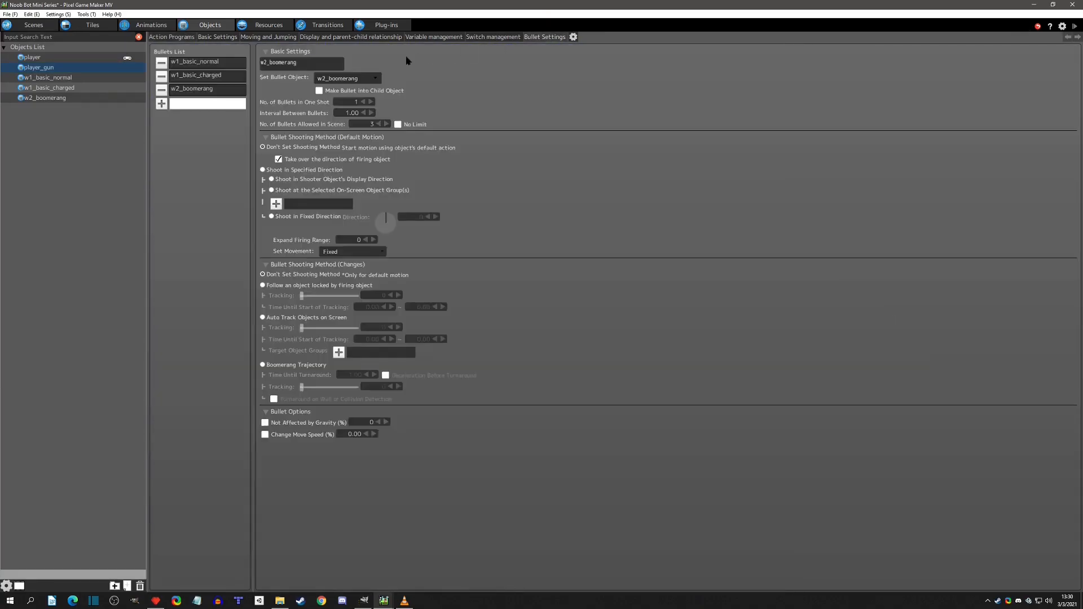
{"action": "left_click", "coordinate": [212, 92]}
{"action": "left_click", "coordinate": [178, 37]}
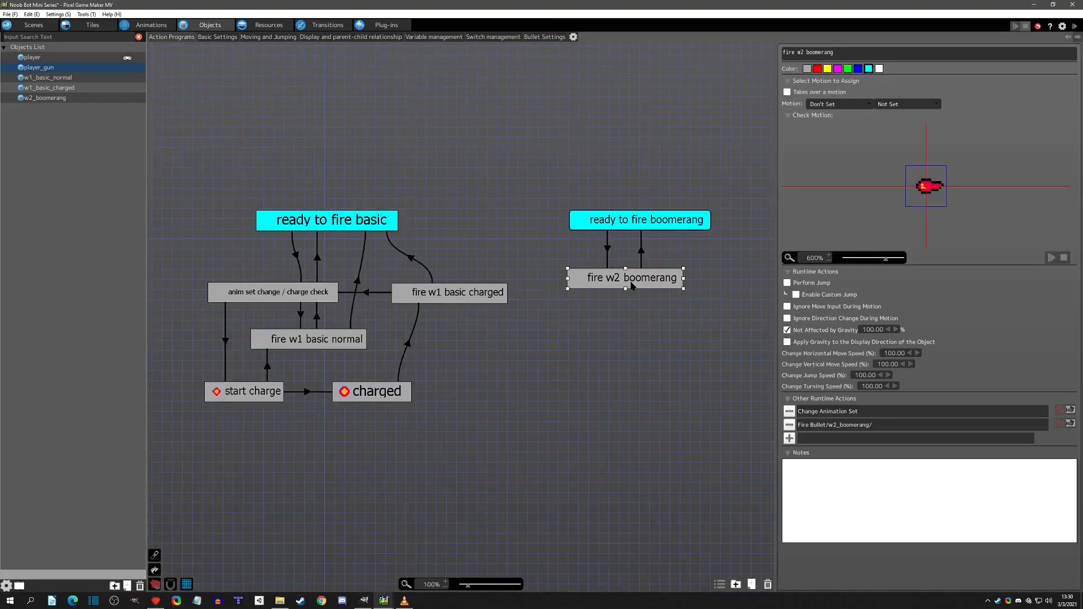
Play-test firing boomerangs in rapid succession while standing and moving right, and close the game window.
{"action": "left_click", "coordinate": [1075, 26]}
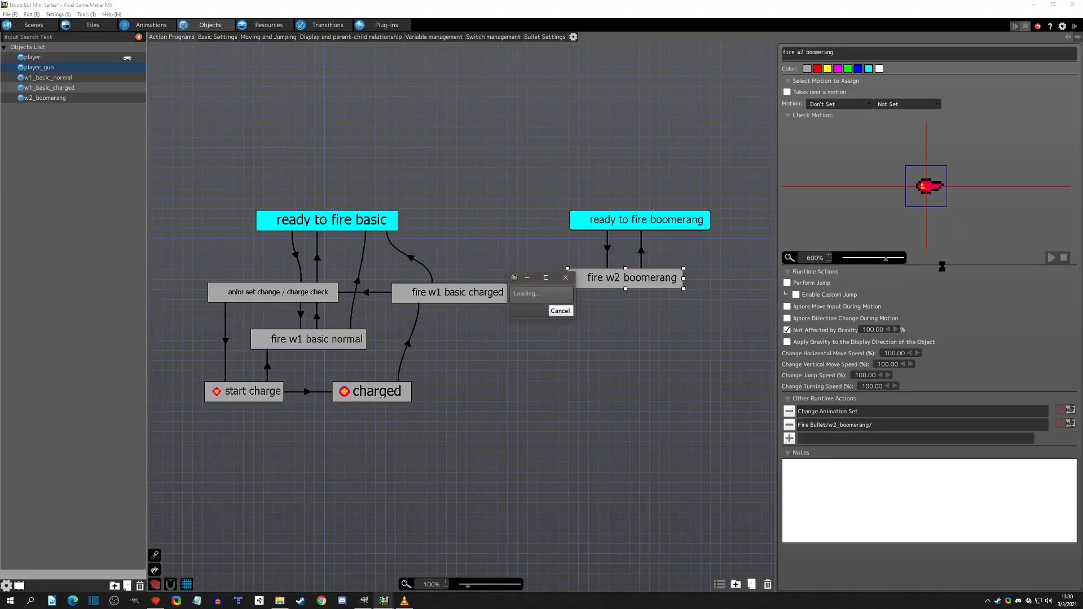
{"action": "key", "text": "Right"}
{"action": "key", "text": "space"}
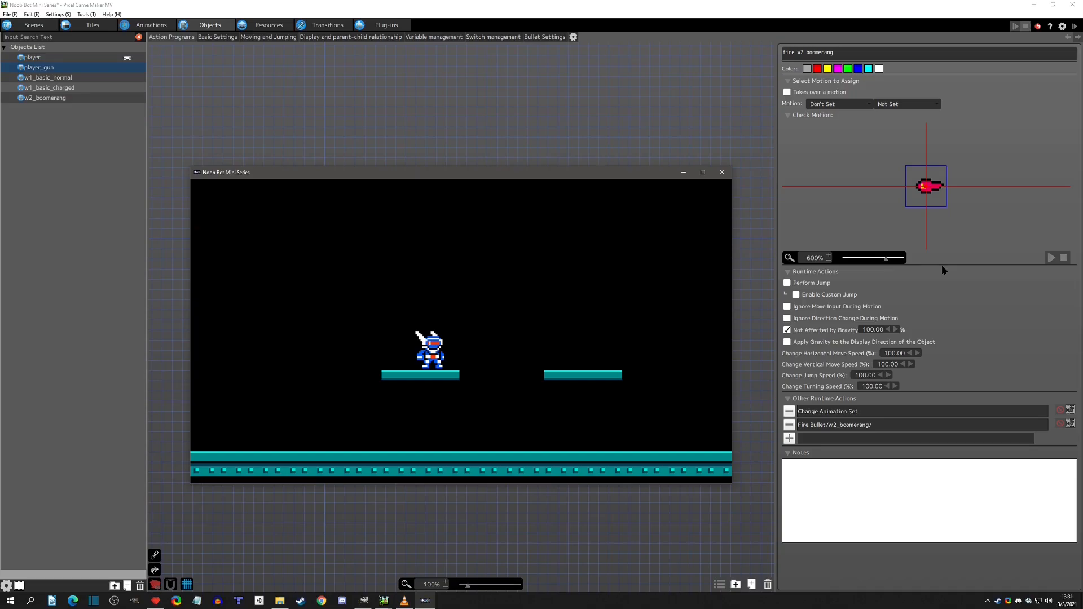
{"action": "key", "text": "z"}
{"action": "key", "text": "z"}
{"action": "key", "text": "z"}
{"action": "key", "text": "z"}
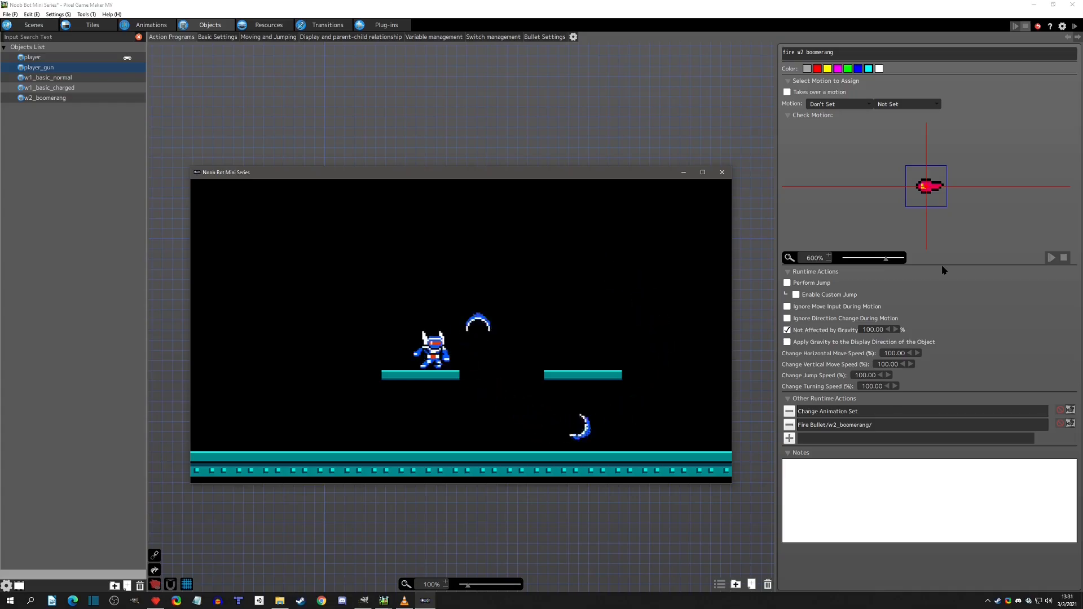
{"action": "key", "text": "z"}
{"action": "key", "text": "z"}
{"action": "key", "text": "z"}
{"action": "key", "text": "z"}
{"action": "key", "text": "z"}
{"action": "key", "text": "z"}
{"action": "key", "text": "z"}
{"action": "key", "text": "z"}
{"action": "key", "text": "Right"}
{"action": "key", "text": "z"}
{"action": "key", "text": "z"}
{"action": "key", "text": "z"}
{"action": "key", "text": "Right"}
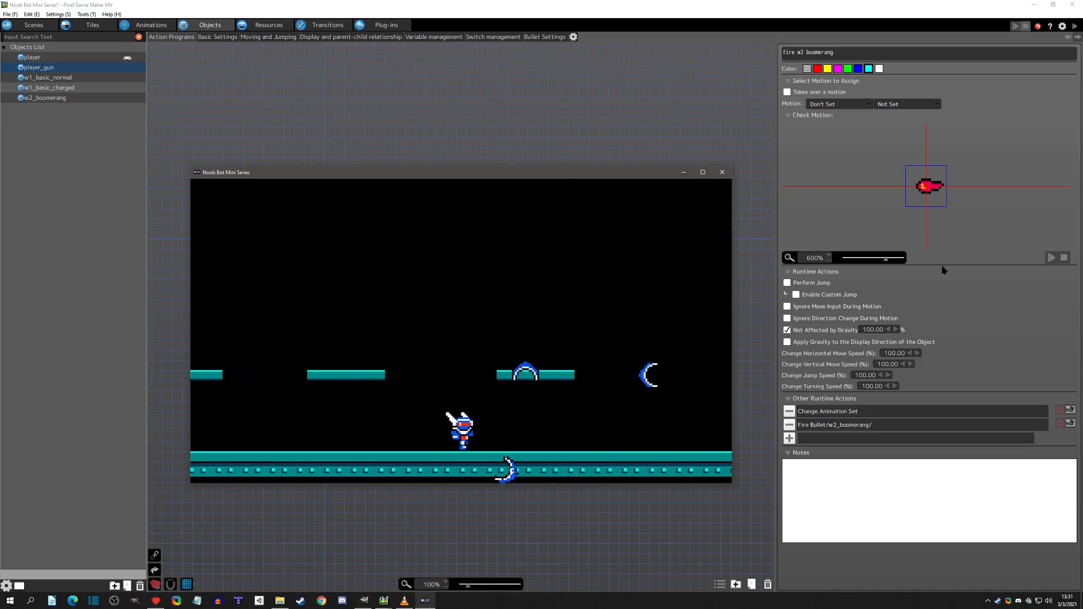
{"action": "key", "text": "z"}
{"action": "key", "text": "z"}
{"action": "key", "text": "z"}
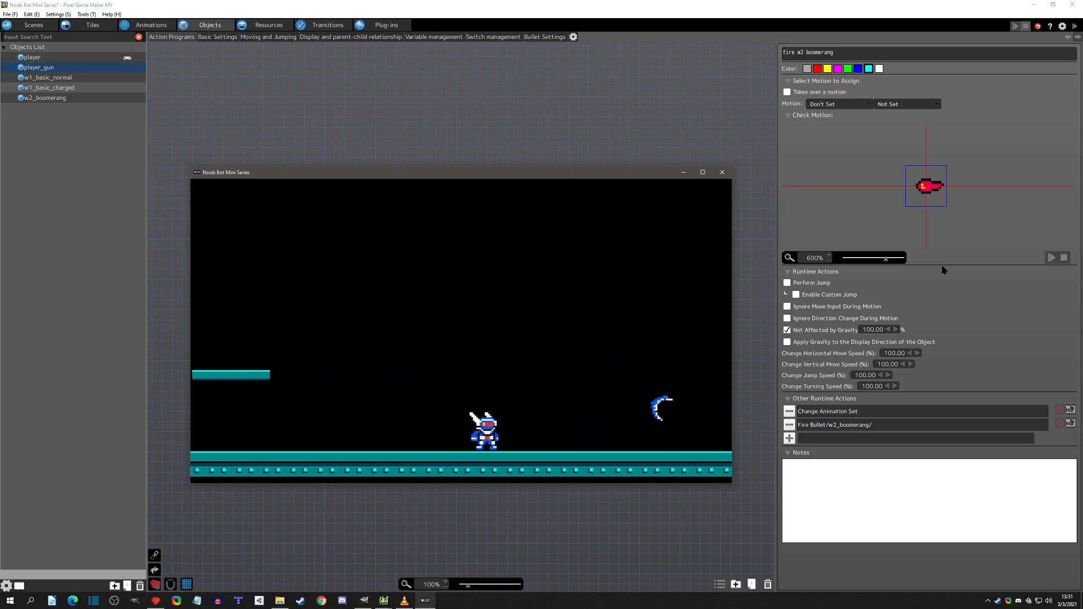
{"action": "left_click", "coordinate": [723, 172]}
Add a Switch/Variable Changes condition on a single w2_boomerang object to the link from ready to fire boomerang to fire w2 boomerang.
{"action": "left_click", "coordinate": [607, 251]}
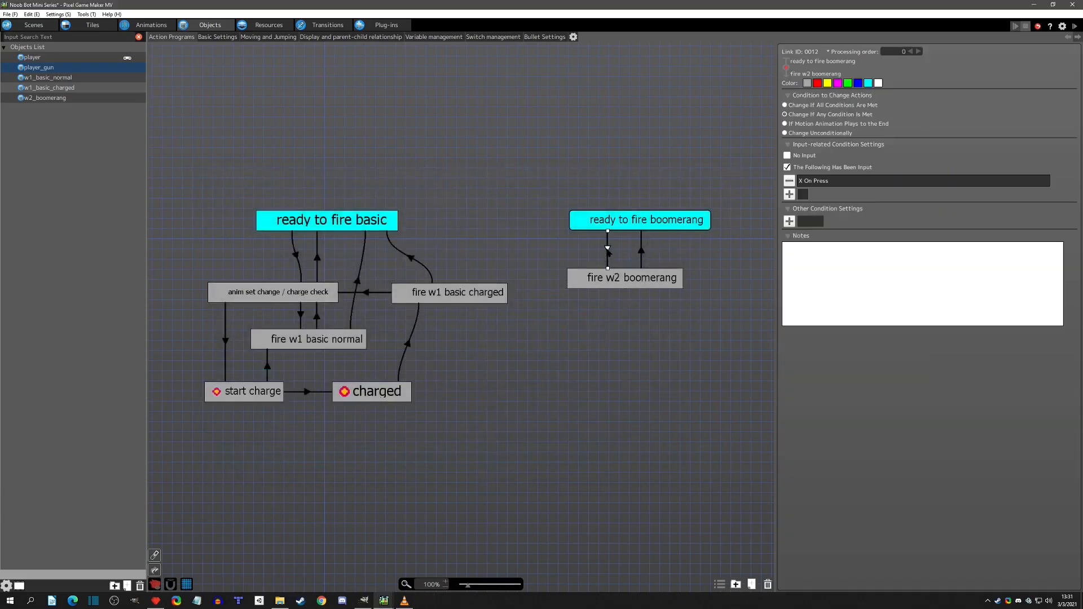
{"action": "left_click", "coordinate": [790, 221]}
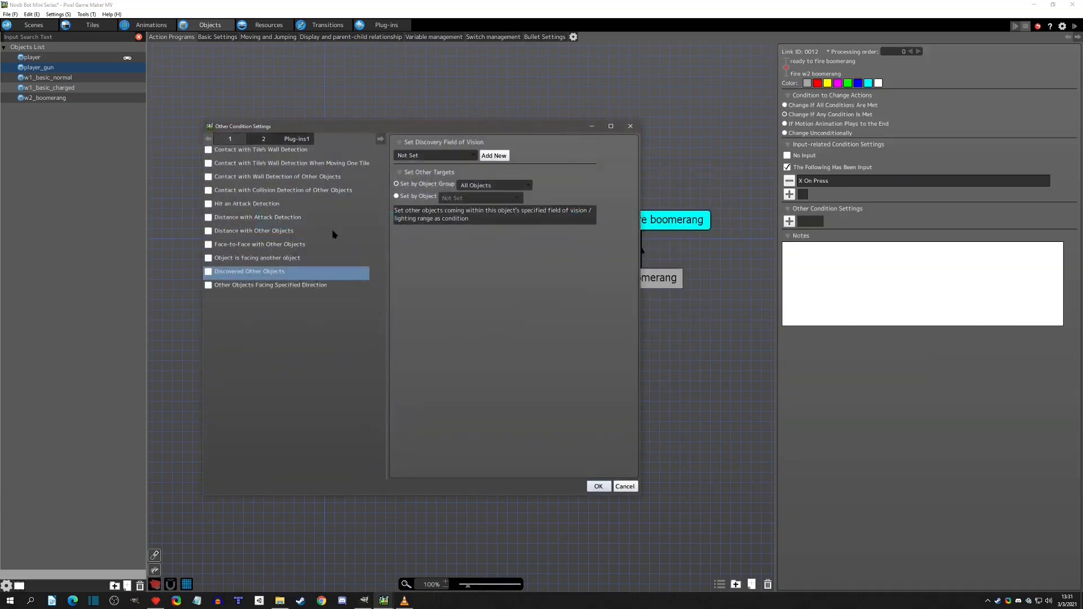
{"action": "left_click", "coordinate": [264, 139]}
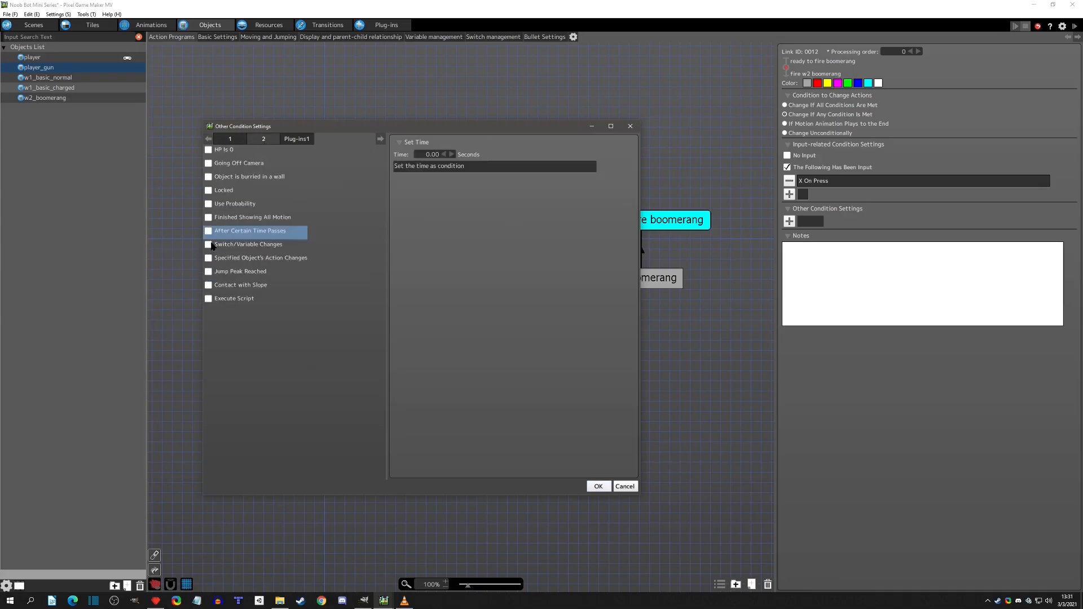
{"action": "left_click", "coordinate": [210, 245]}
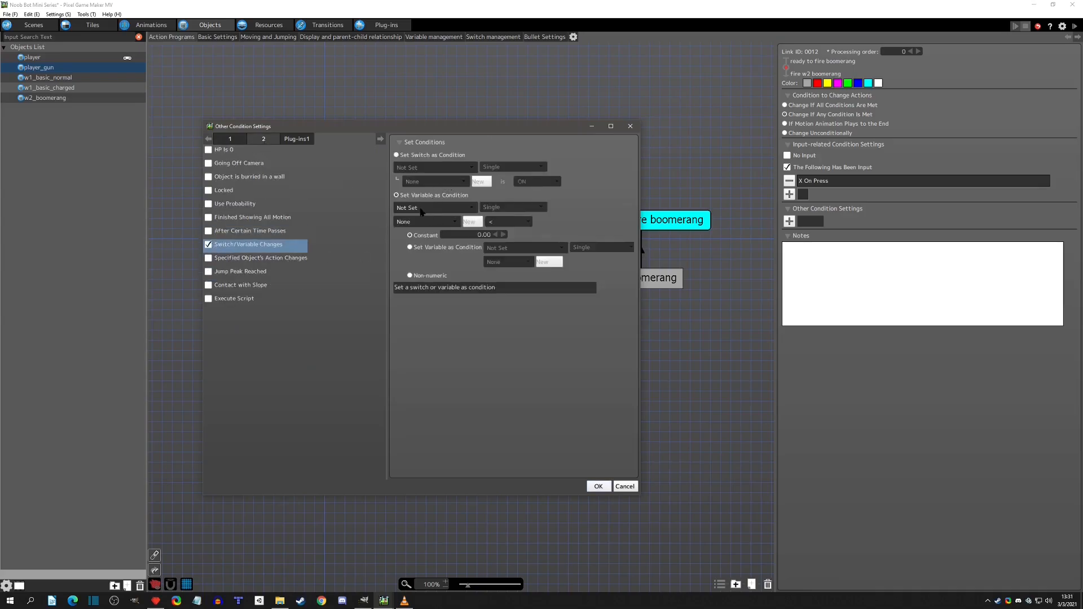
{"action": "left_click", "coordinate": [421, 209]}
{"action": "left_click", "coordinate": [437, 312]}
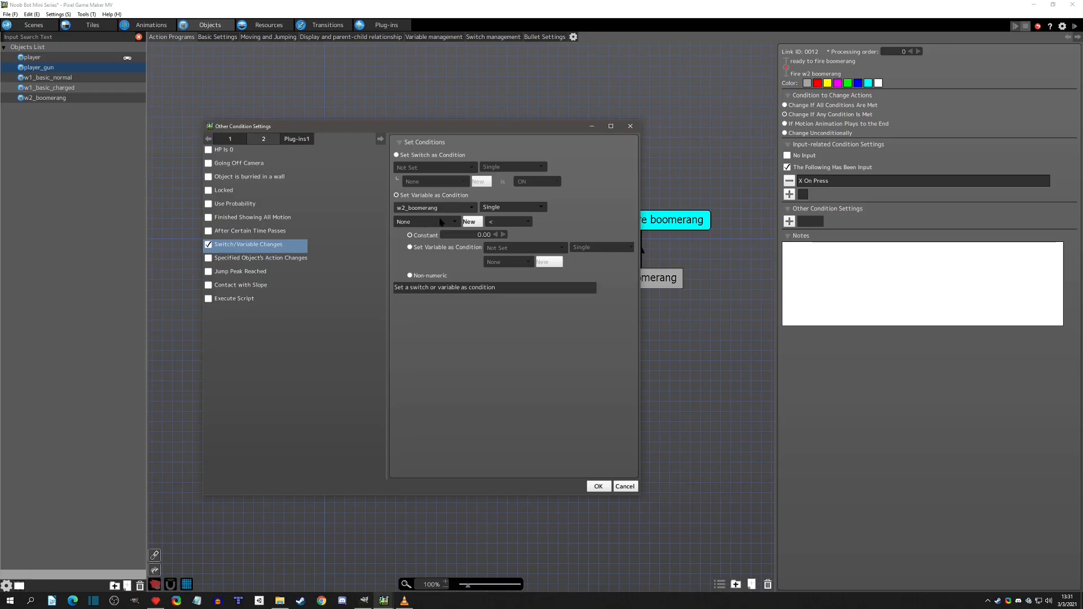
{"action": "left_click", "coordinate": [500, 210]}
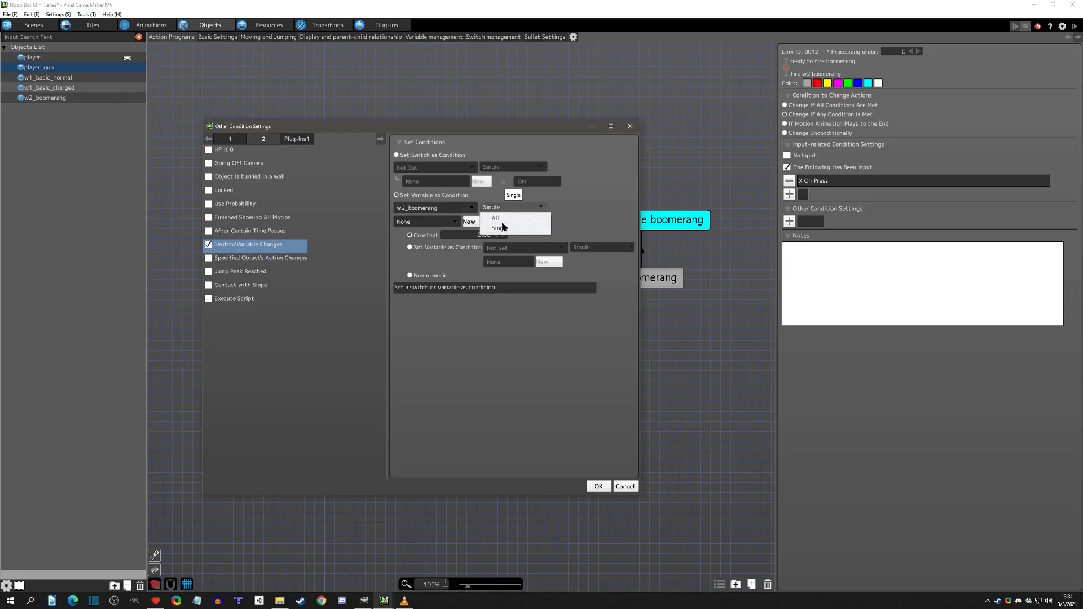
{"action": "left_click", "coordinate": [505, 229]}
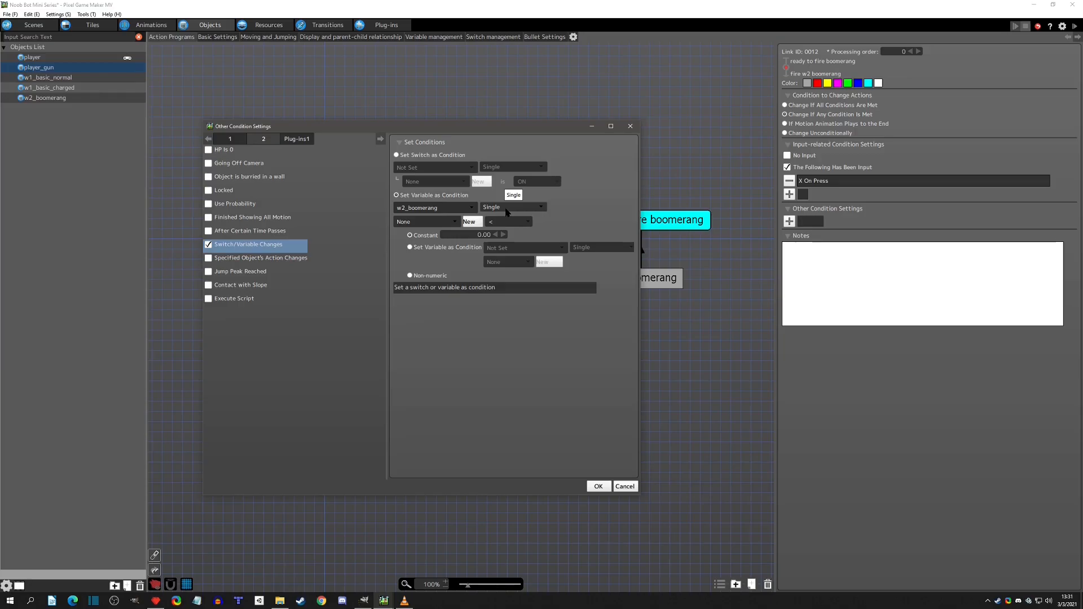
Require No. of Same Instances Placed in Scene to be less than 3, and make the link change only if all conditions are met.
{"action": "left_click", "coordinate": [446, 224]}
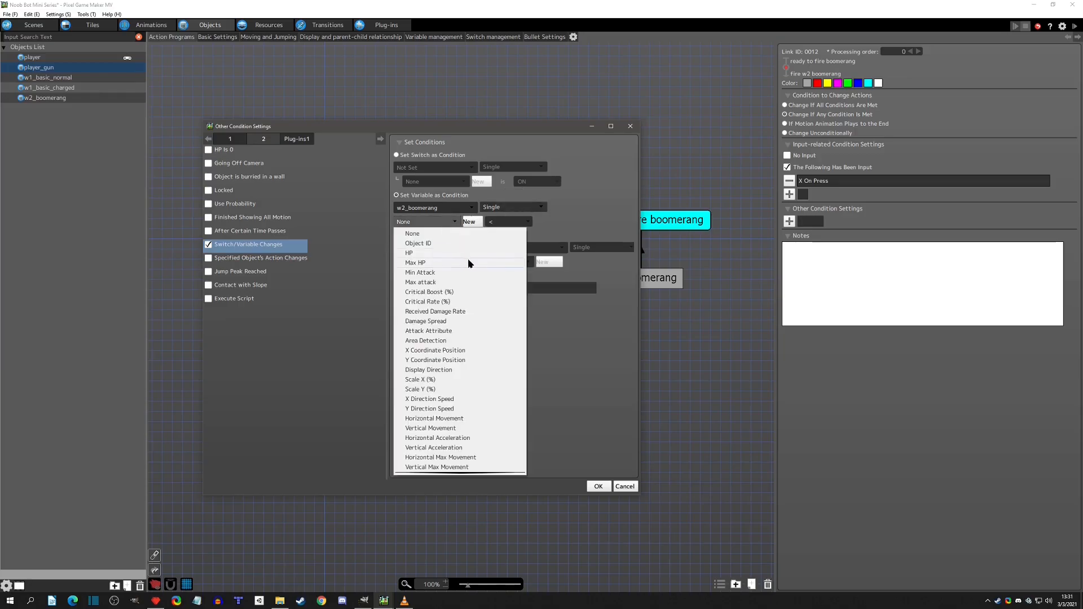
{"action": "left_click", "coordinate": [458, 244]}
{"action": "left_click", "coordinate": [429, 222]}
{"action": "scroll", "coordinate": [451, 310], "scroll_direction": "down", "scroll_amount": 5}
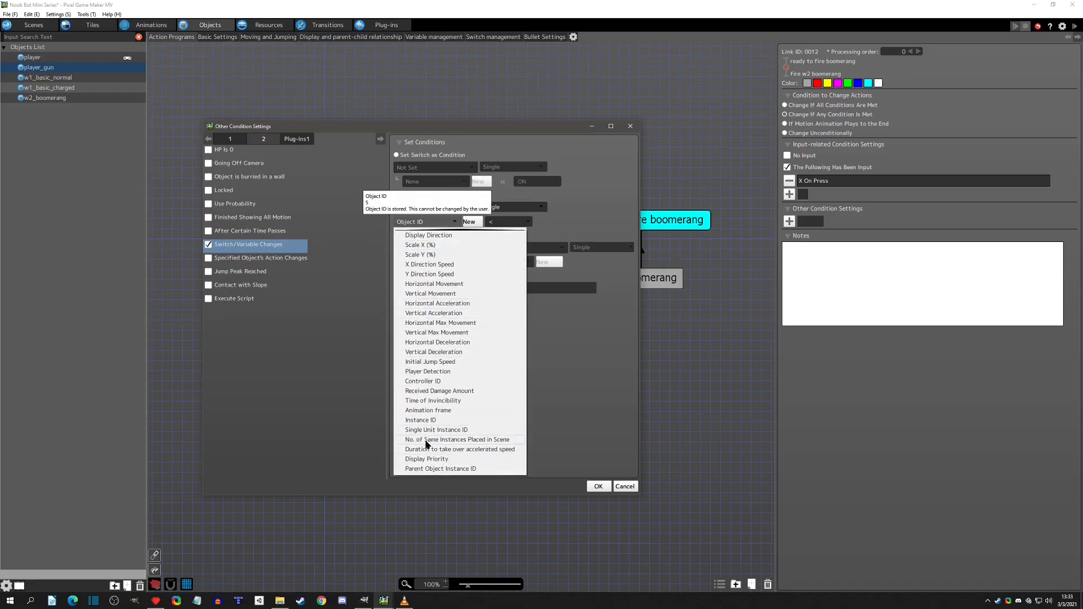
{"action": "left_click", "coordinate": [474, 440]}
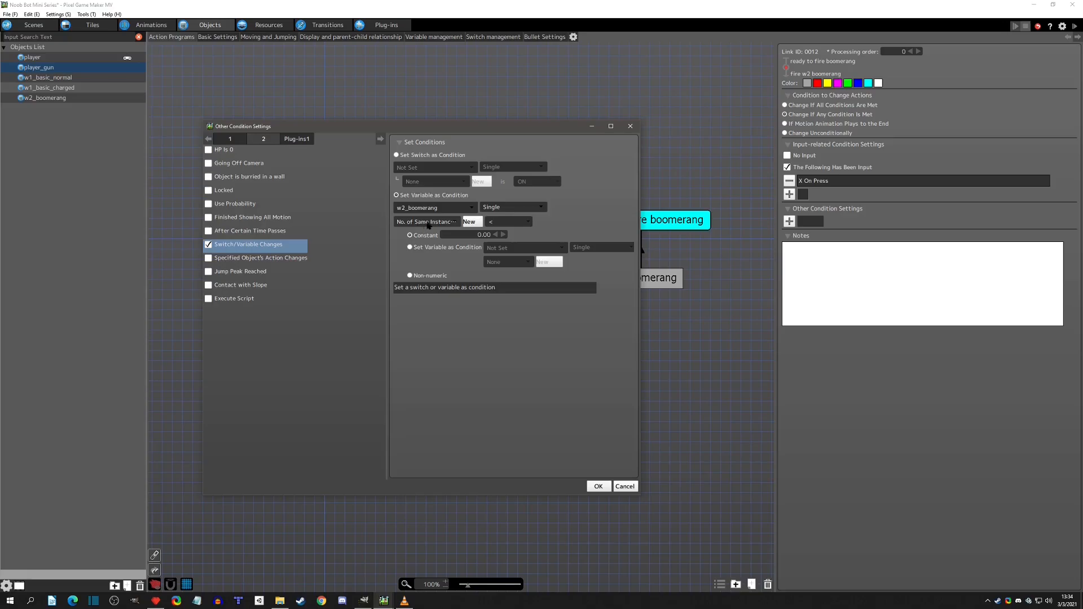
{"action": "left_click", "coordinate": [479, 237]}
{"action": "type", "text": "3"}
{"action": "left_click", "coordinate": [598, 486]}
{"action": "left_click", "coordinate": [785, 106]}
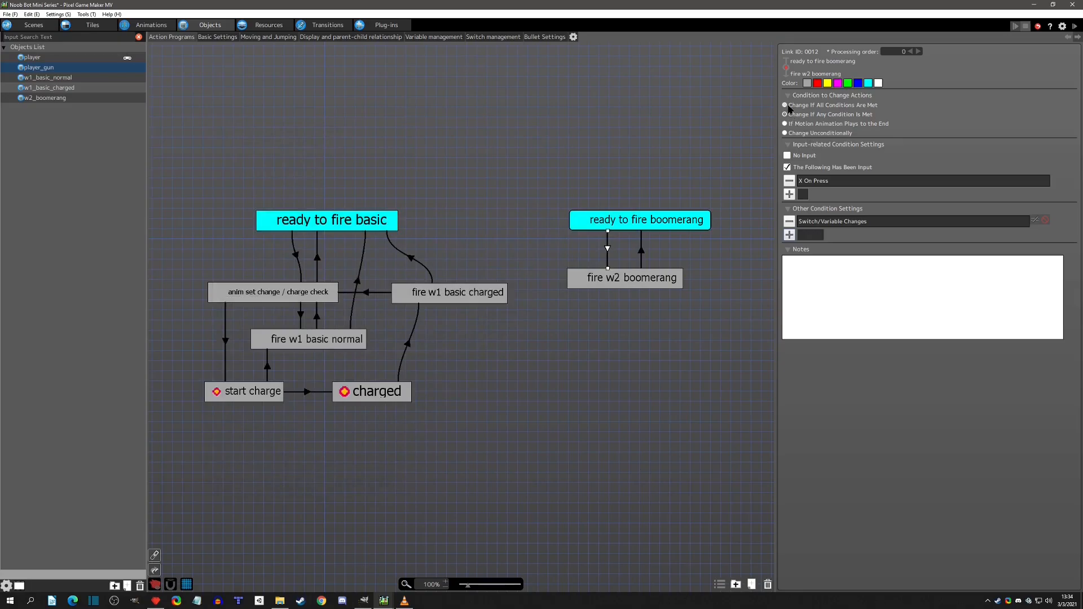
Play-test the boomerang limit with repeated throws while moving right and jumping between platforms, and close the game window.
{"action": "left_click", "coordinate": [1037, 219]}
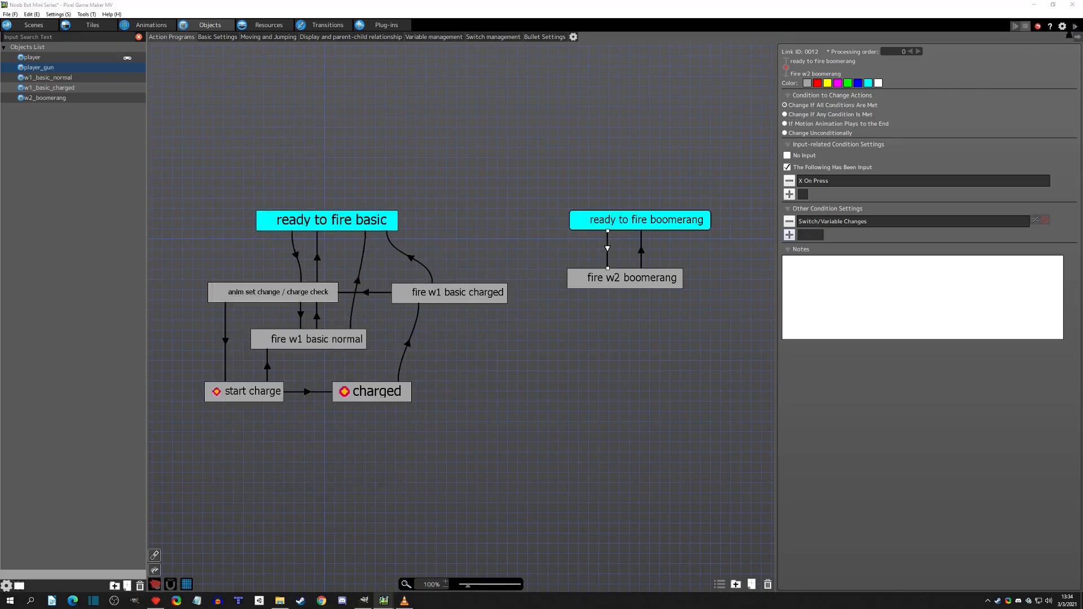
{"action": "key", "text": "Right"}
{"action": "key", "text": "z"}
{"action": "key", "text": "x"}
{"action": "key", "text": "x"}
{"action": "key", "text": "x"}
{"action": "key", "text": "x"}
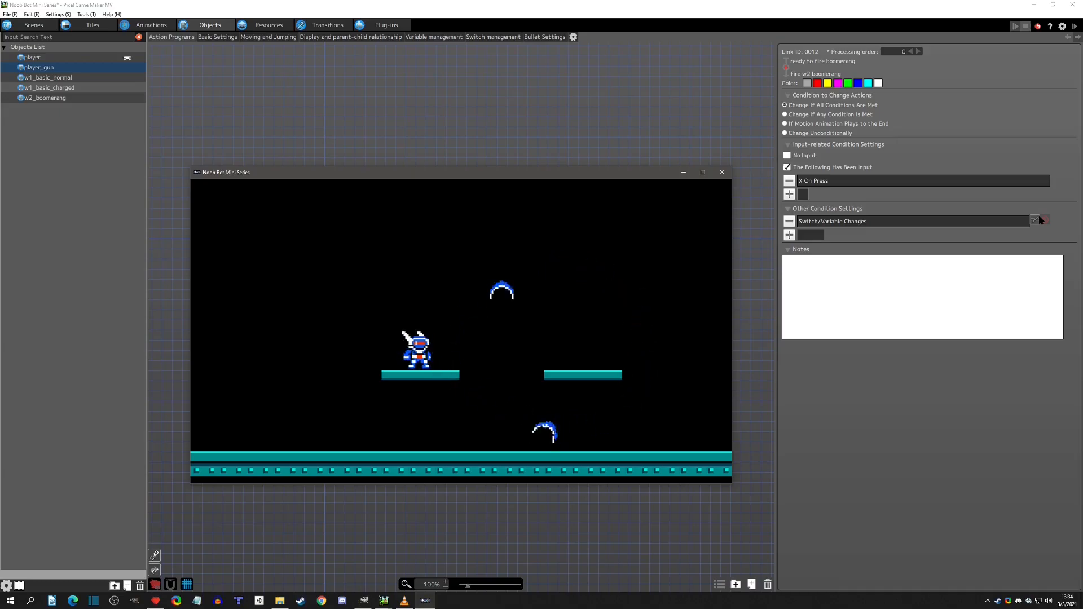
{"action": "key", "text": "Right"}
{"action": "key", "text": "z"}
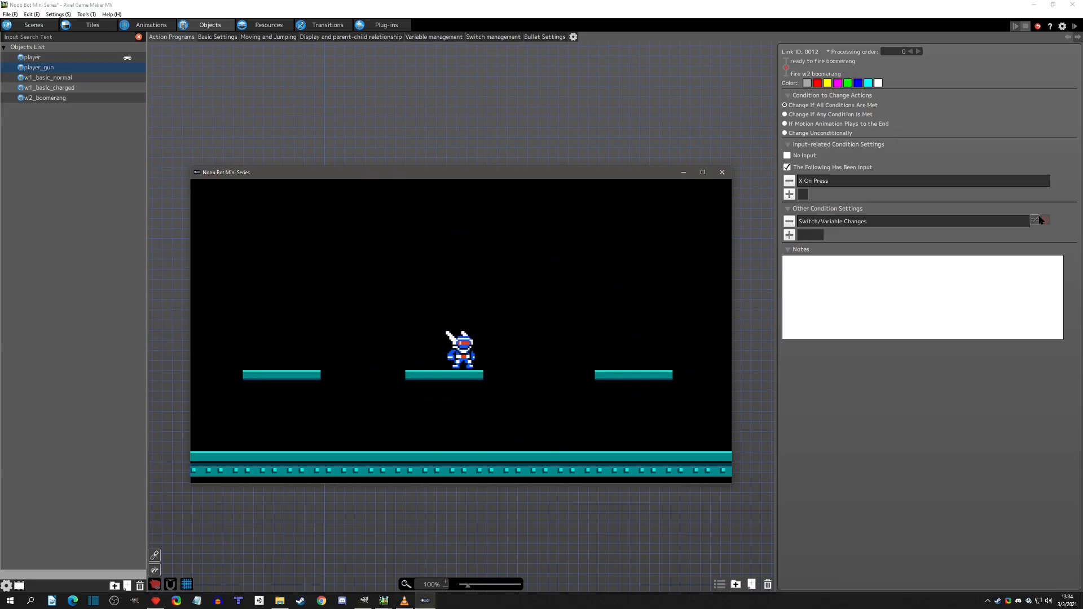
{"action": "left_click", "coordinate": [722, 172]}
{"action": "middle_click_drag", "start_coordinate": [617, 177], "coordinate": [599, 295]}
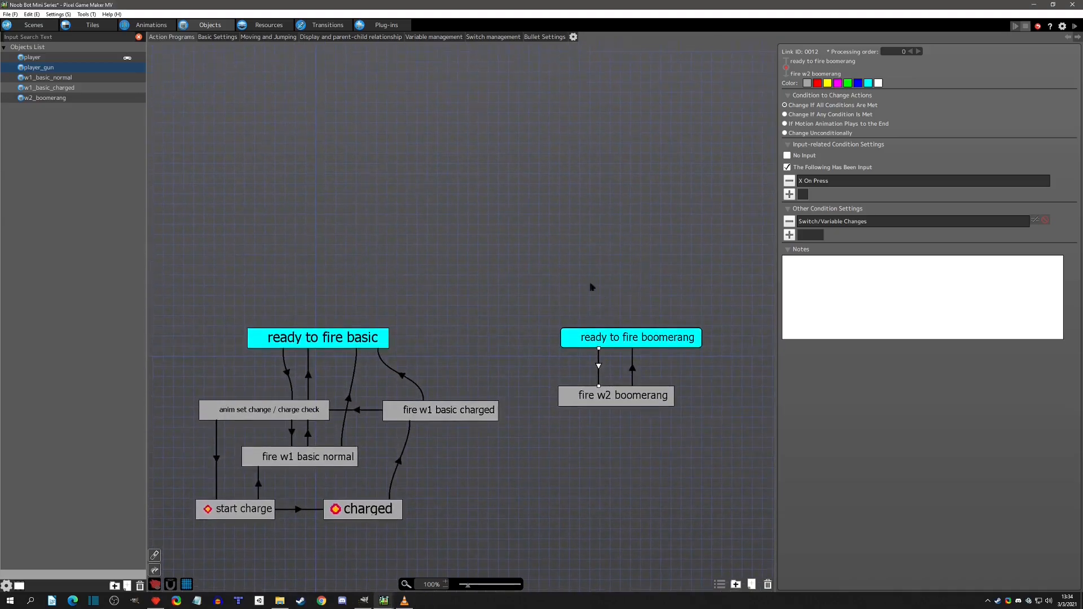